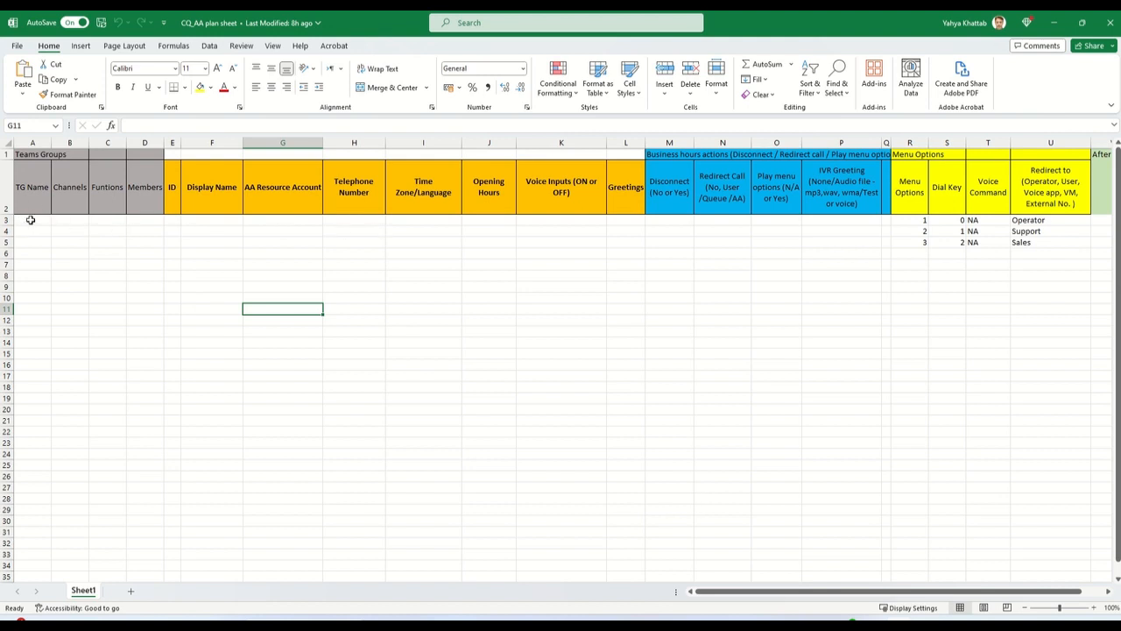
Review the Teams Groups section of the plan sheet, covering the group name, channels, functions and members columns.
{"action": "left_click", "coordinate": [30, 220]}
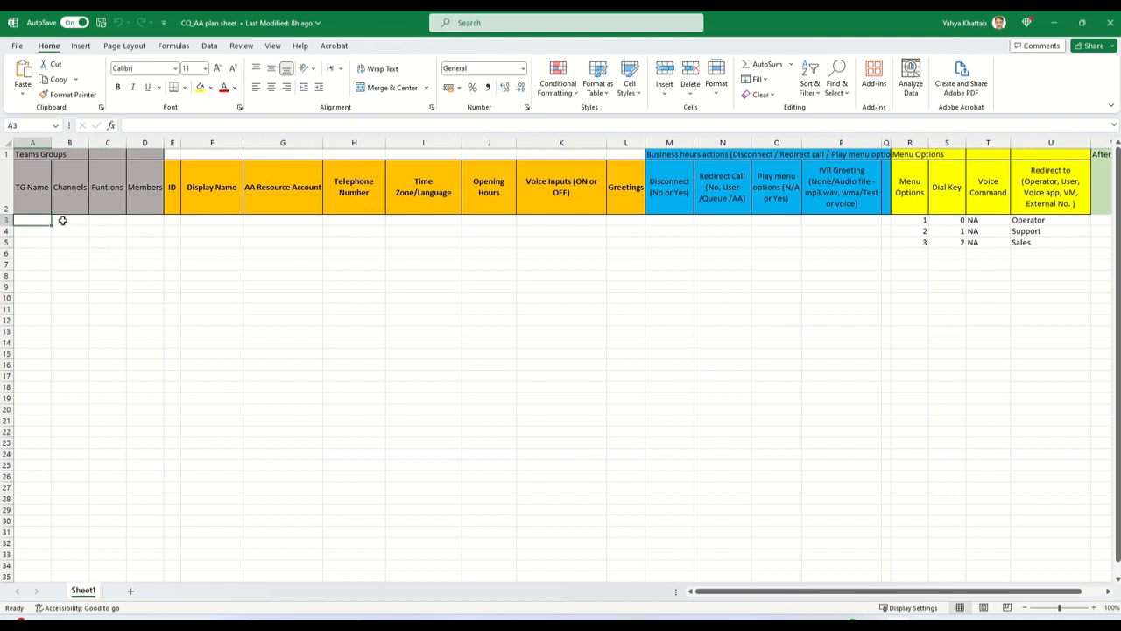
{"action": "left_click", "coordinate": [66, 220]}
{"action": "left_click", "coordinate": [105, 223]}
{"action": "left_click", "coordinate": [67, 220]}
{"action": "left_click", "coordinate": [32, 220]}
{"action": "left_click", "coordinate": [69, 221]}
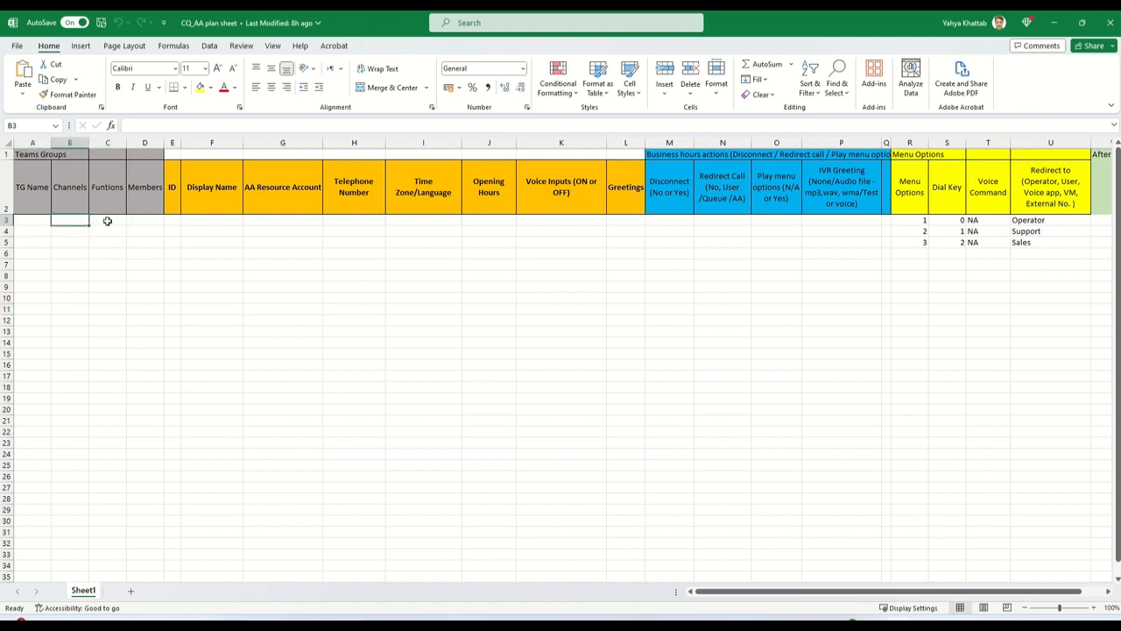
{"action": "left_click", "coordinate": [105, 221]}
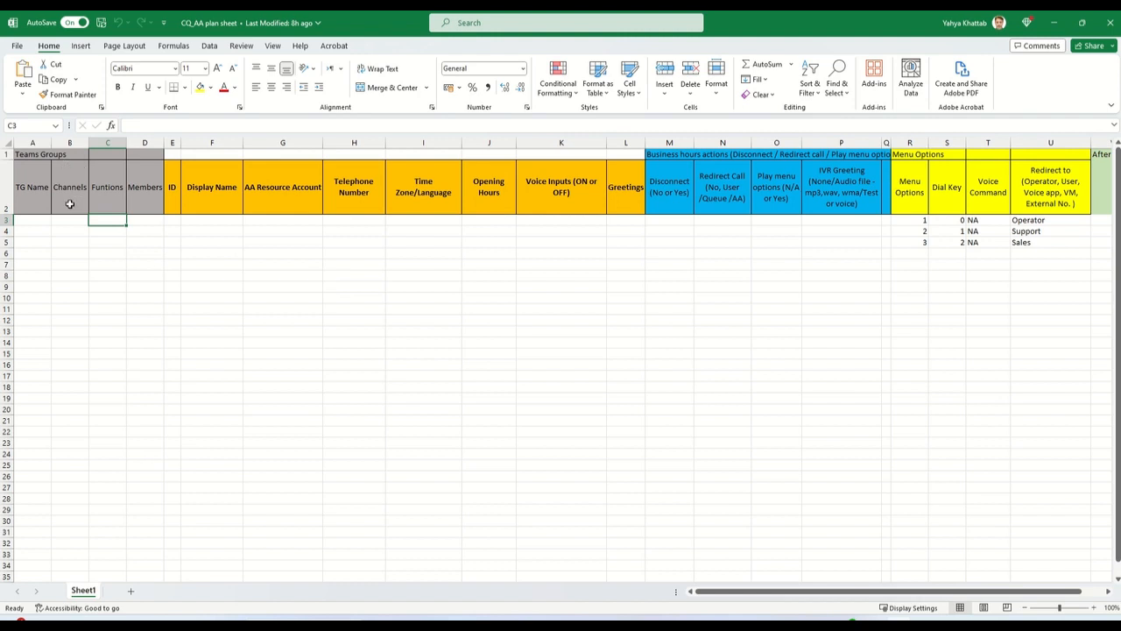
{"action": "left_click", "coordinate": [33, 221]}
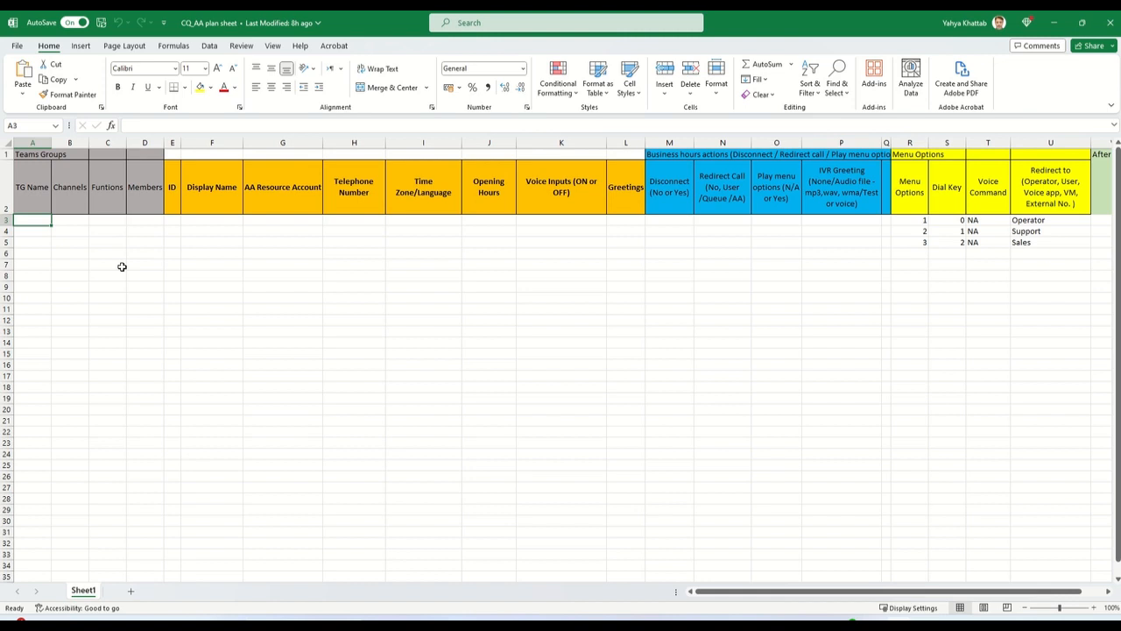
Review the auto attendant columns of the plan sheet, from display name through business hours actions, menu options, after hours and holidays.
{"action": "left_click", "coordinate": [202, 205]}
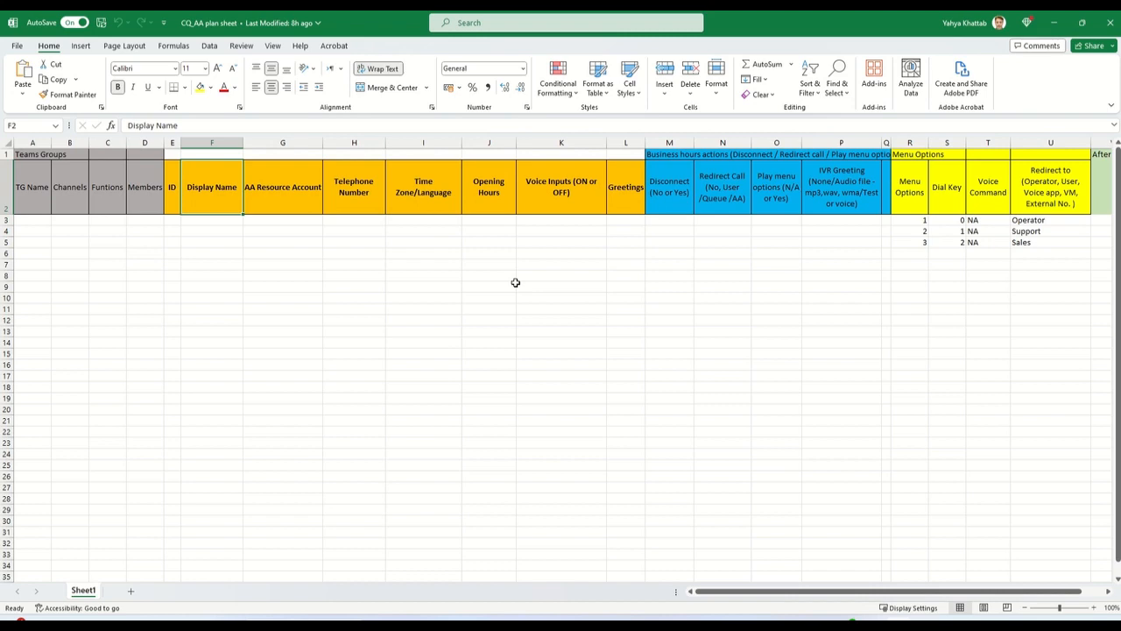
{"action": "left_click", "coordinate": [693, 154]}
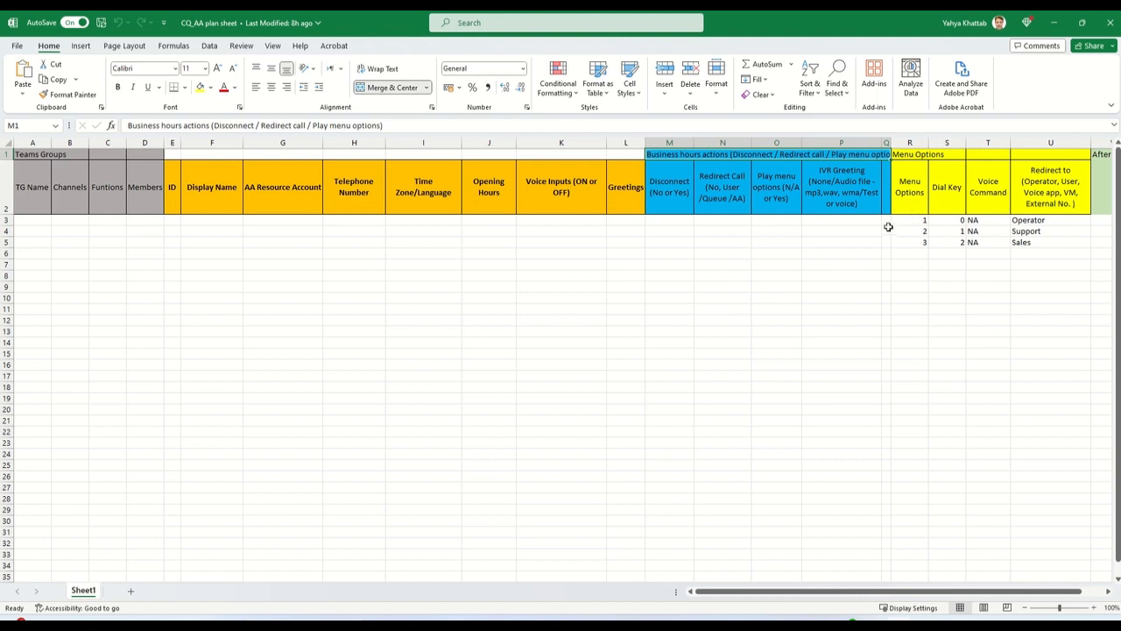
{"action": "left_click_drag", "start_coordinate": [860, 592], "coordinate": [1035, 597]}
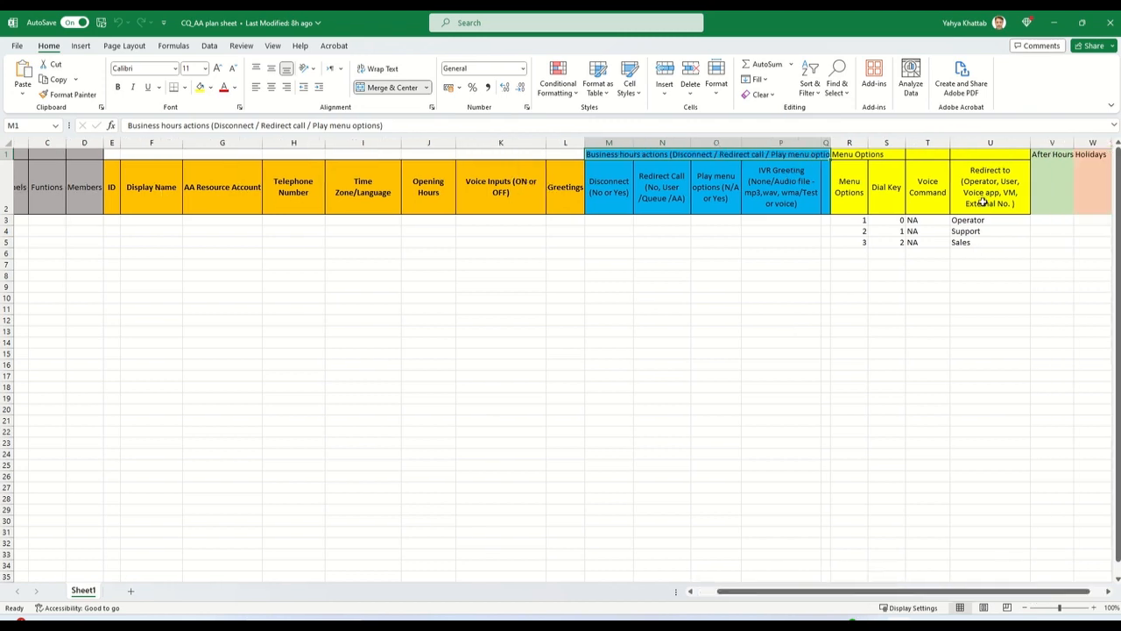
{"action": "left_click", "coordinate": [857, 220]}
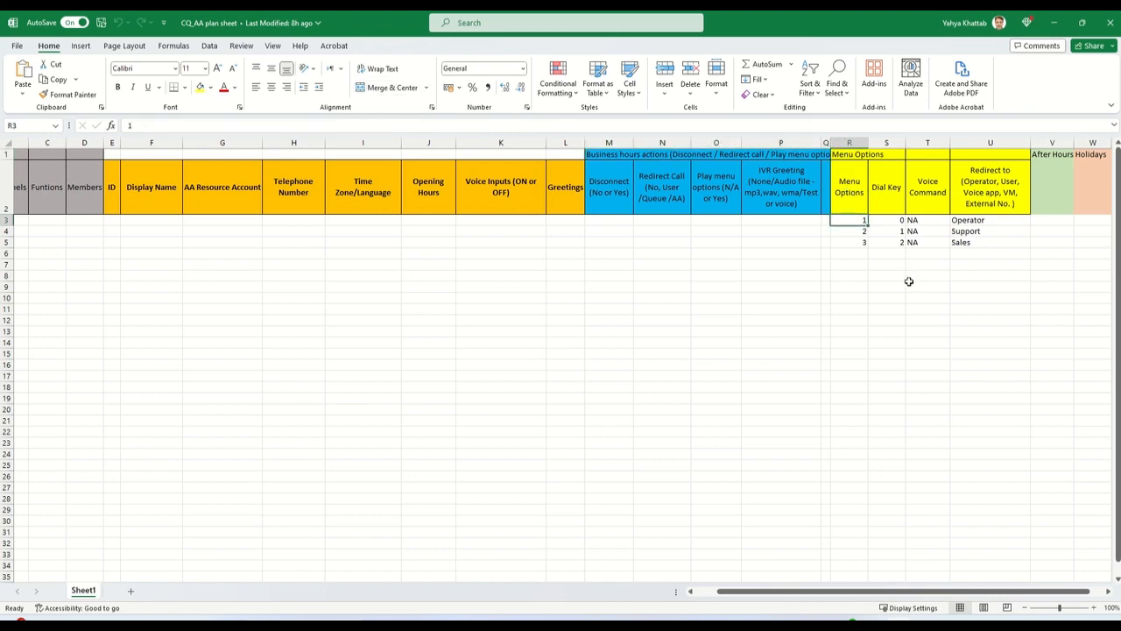
{"action": "left_click", "coordinate": [979, 222]}
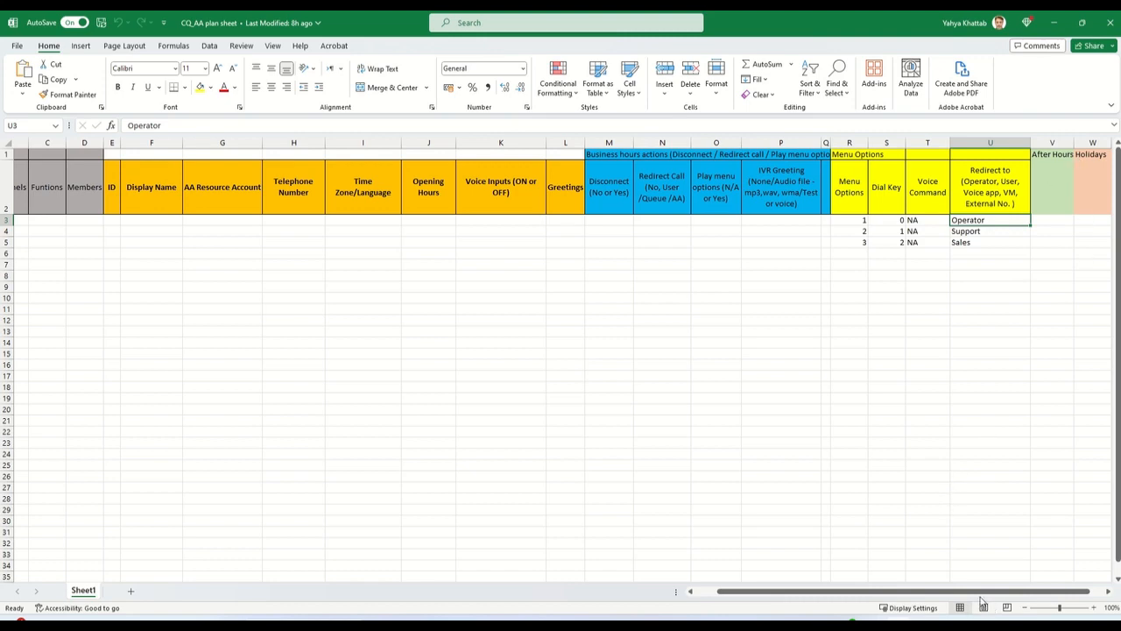
{"action": "scroll", "coordinate": [974, 596], "scroll_direction": "right", "scroll_amount": 1}
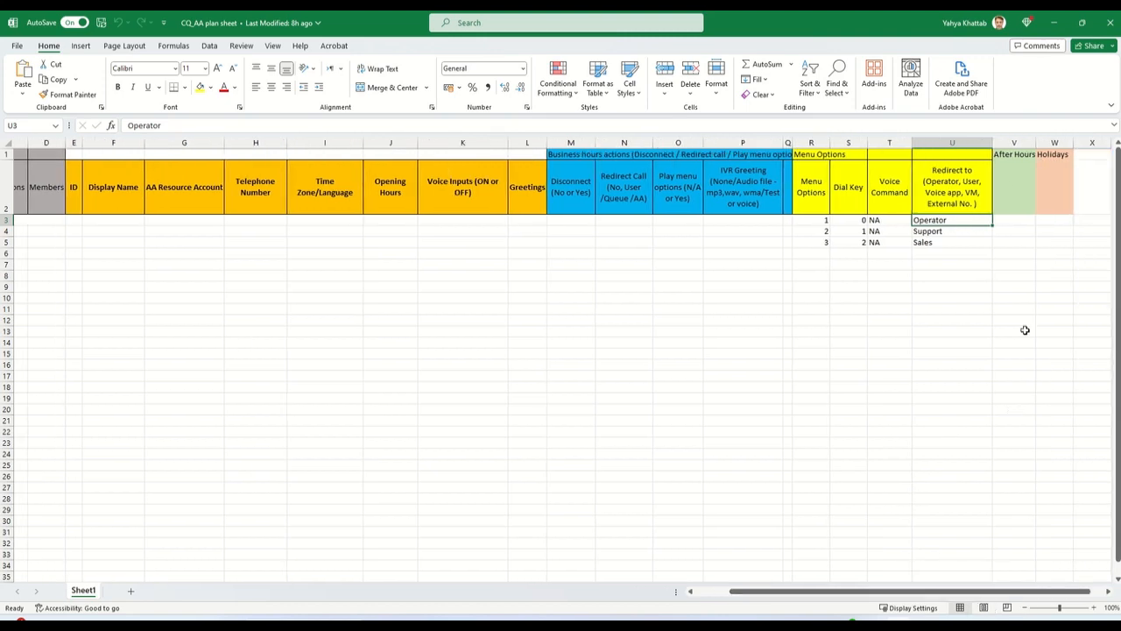
{"action": "left_click", "coordinate": [1013, 220]}
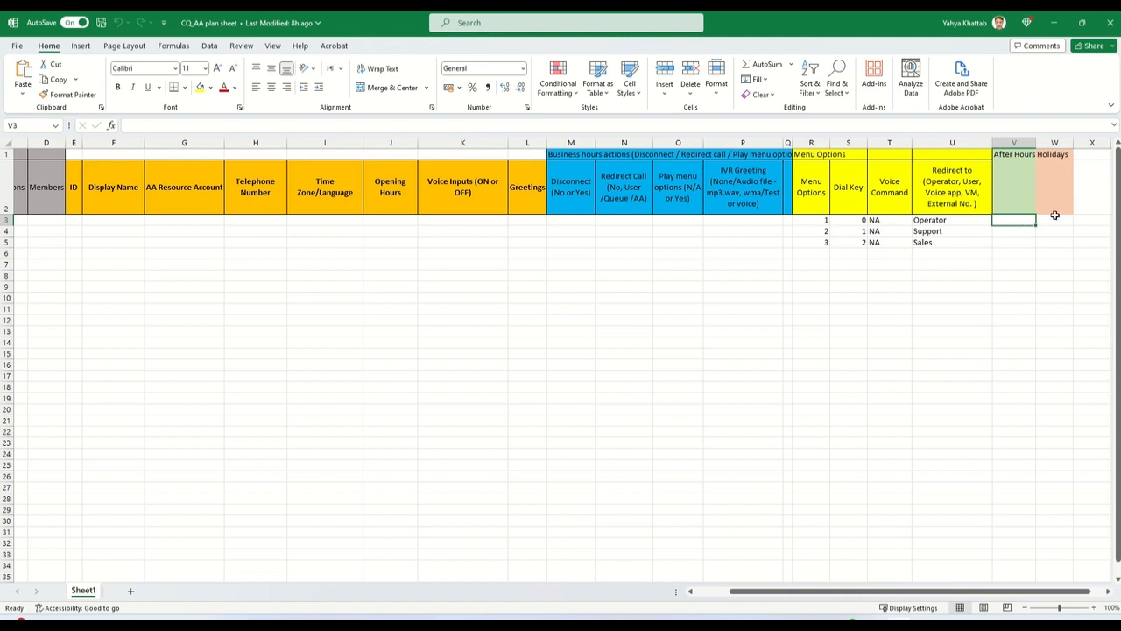
{"action": "left_click", "coordinate": [1054, 218]}
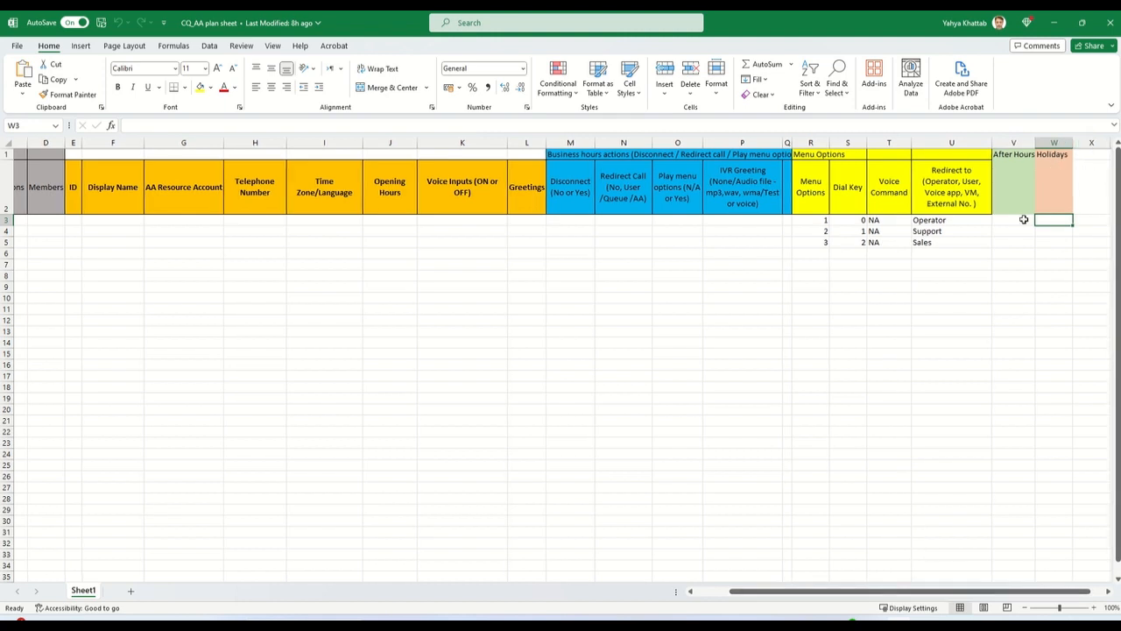
{"action": "left_click", "coordinate": [952, 288]}
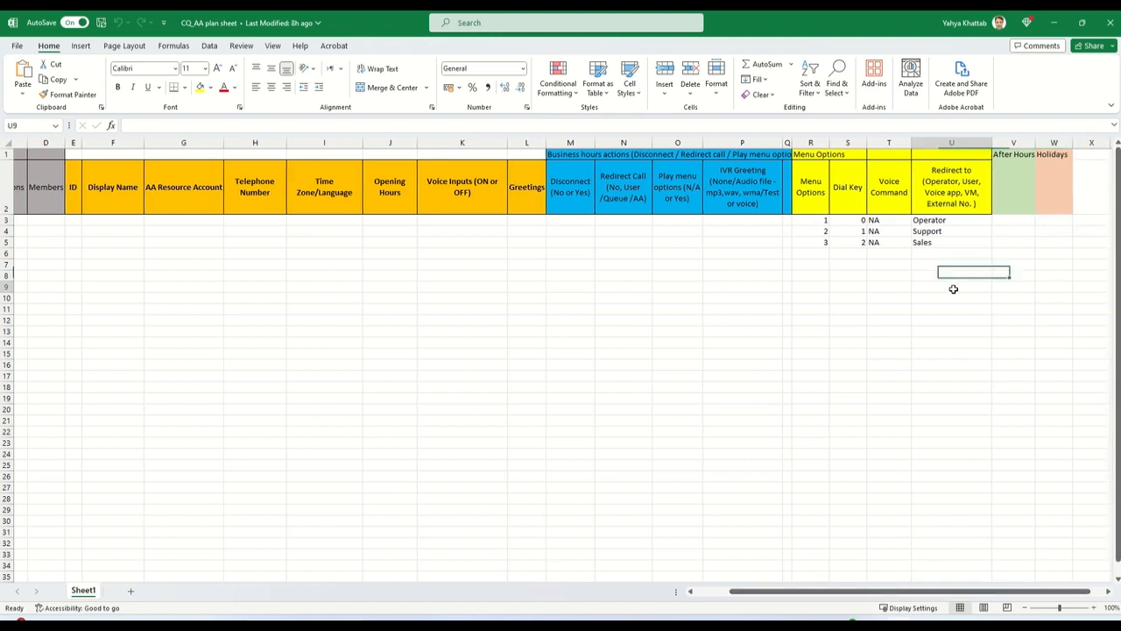
{"action": "left_click", "coordinate": [674, 254]}
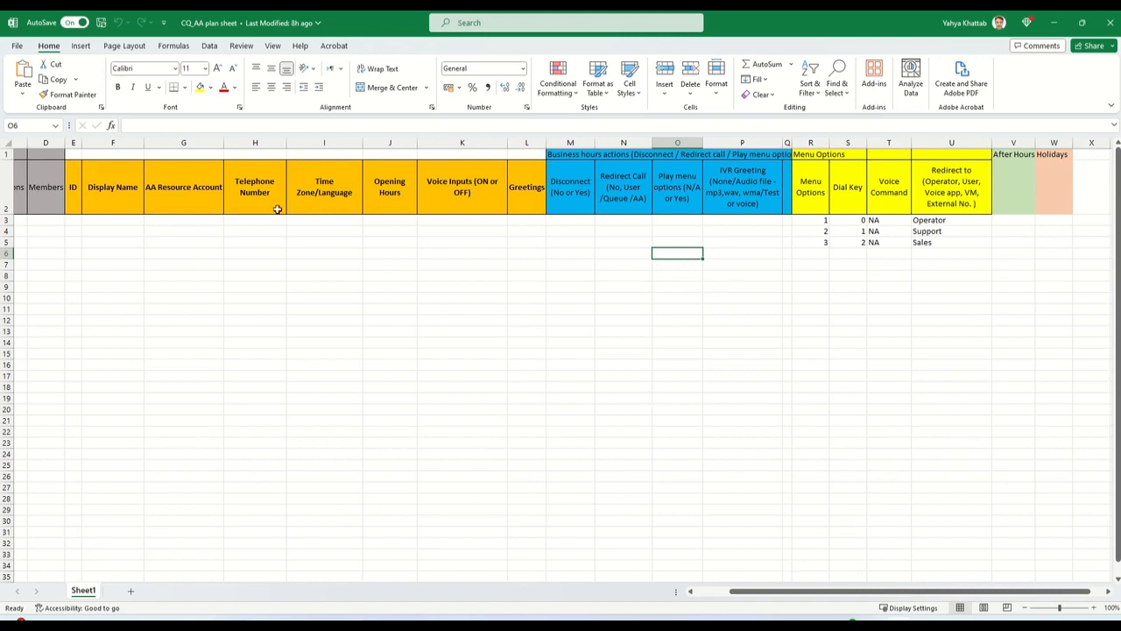
{"action": "left_click_drag", "start_coordinate": [827, 593], "coordinate": [711, 569]}
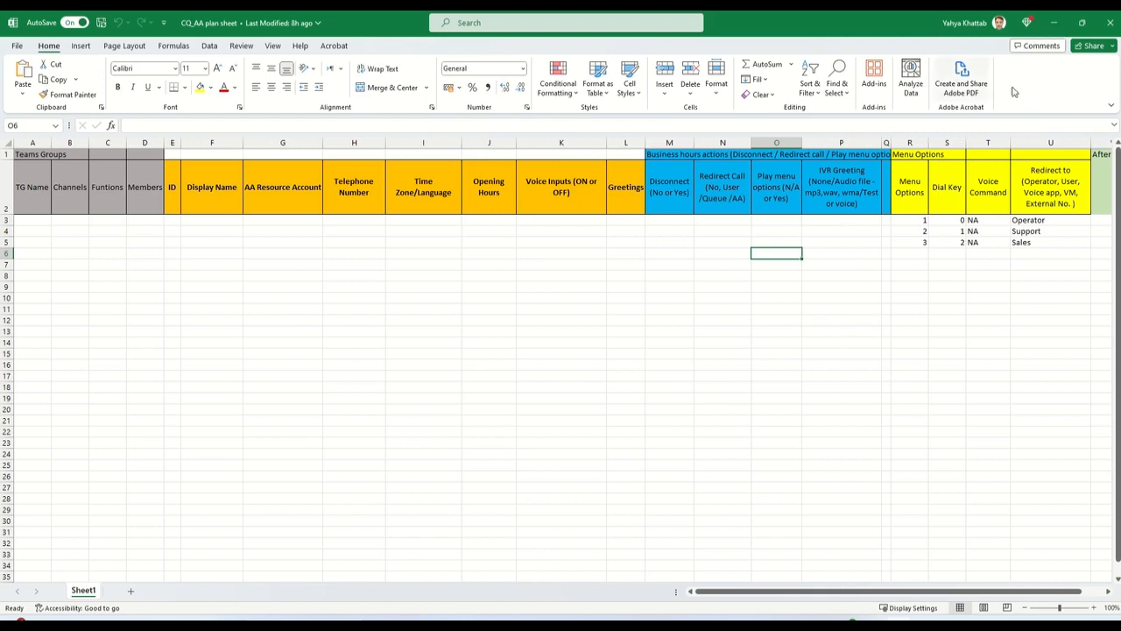
Minimize the plan workbook, switch to Microsoft Teams and show the list of teams.
{"action": "left_click", "coordinate": [1054, 22]}
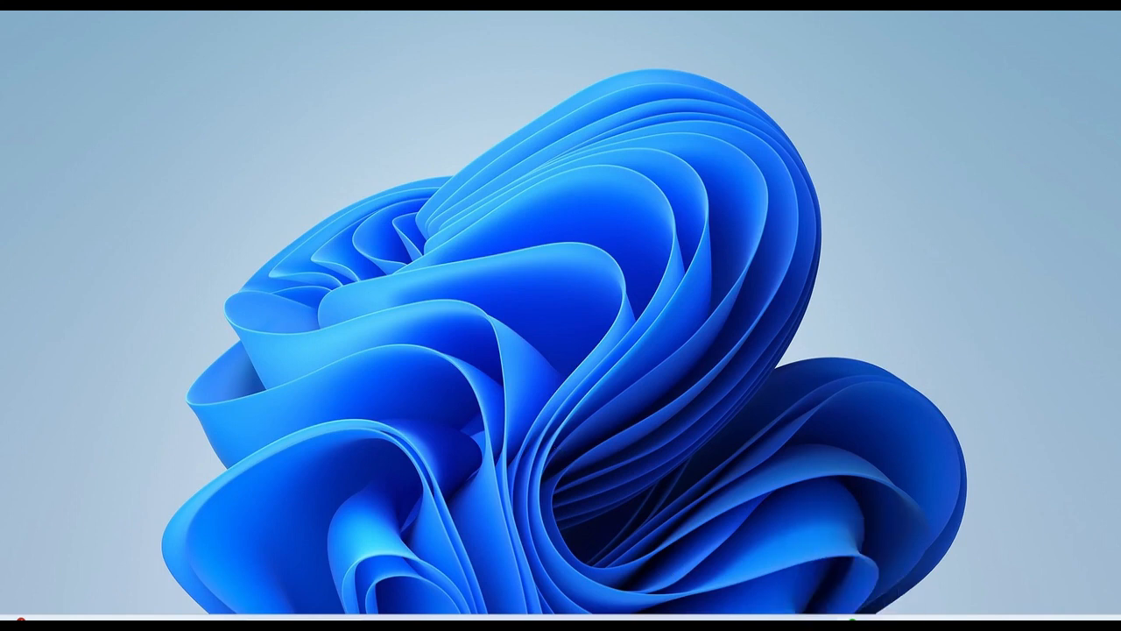
{"action": "left_click_drag", "start_coordinate": [1120, 87], "coordinate": [347, 12]}
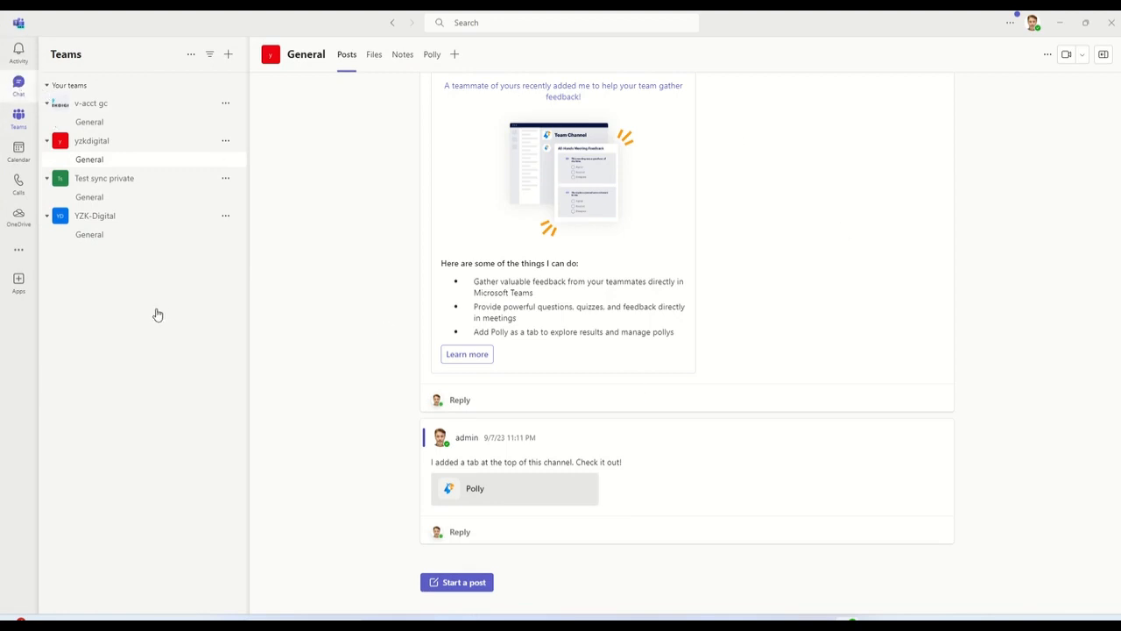
{"action": "key", "text": "ctrl+2"}
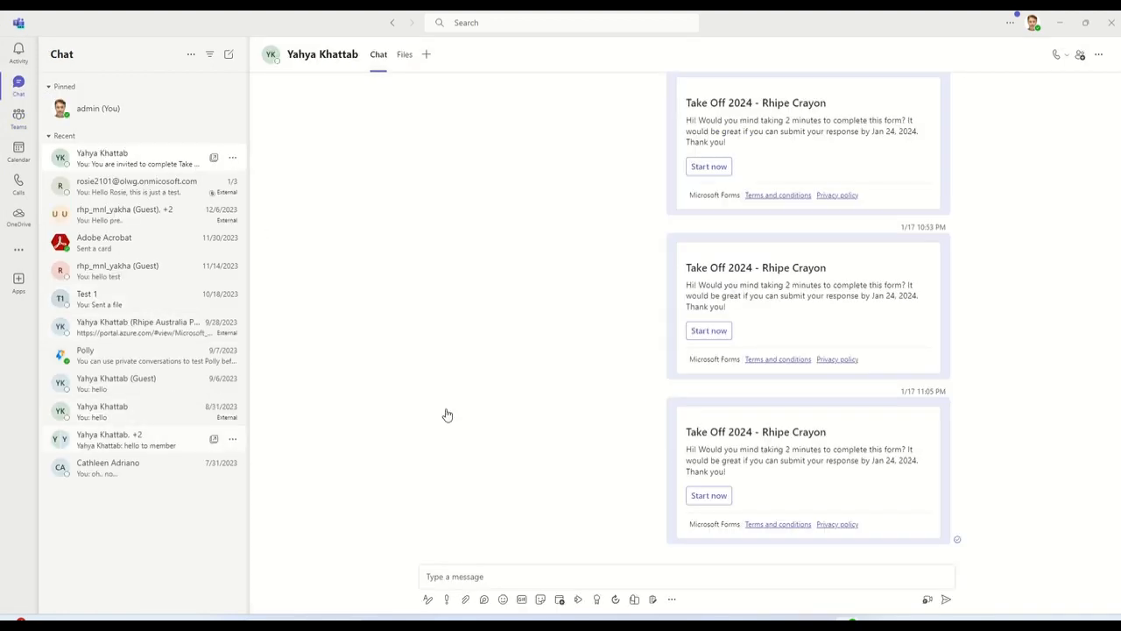
{"action": "left_click", "coordinate": [18, 120]}
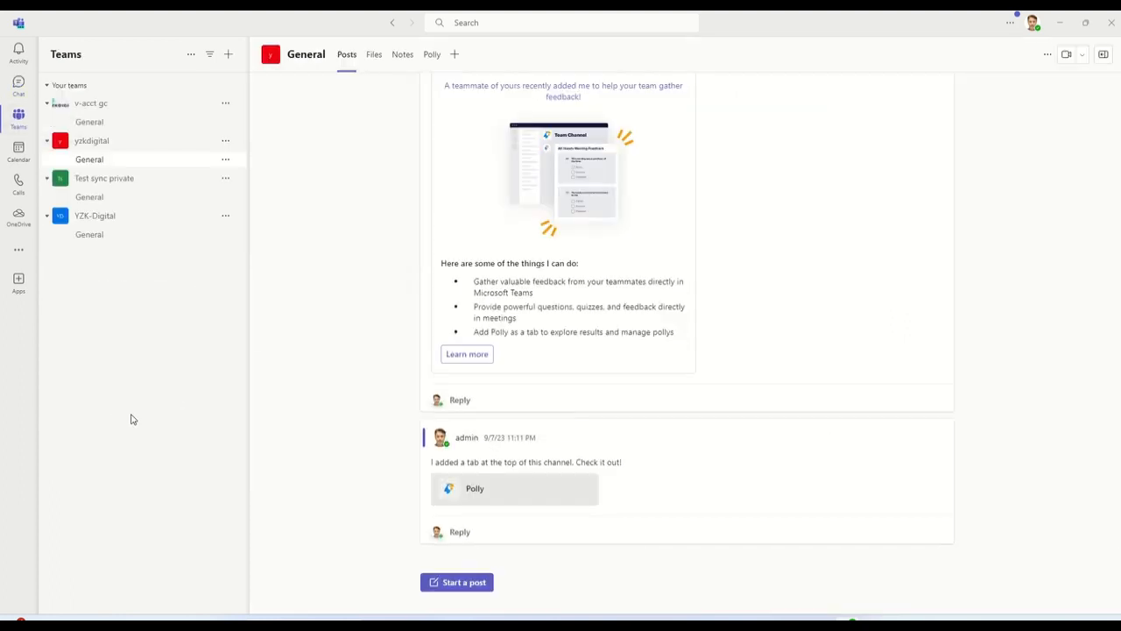
Start creating a new team from scratch and make it private.
{"action": "left_click", "coordinate": [235, 58]}
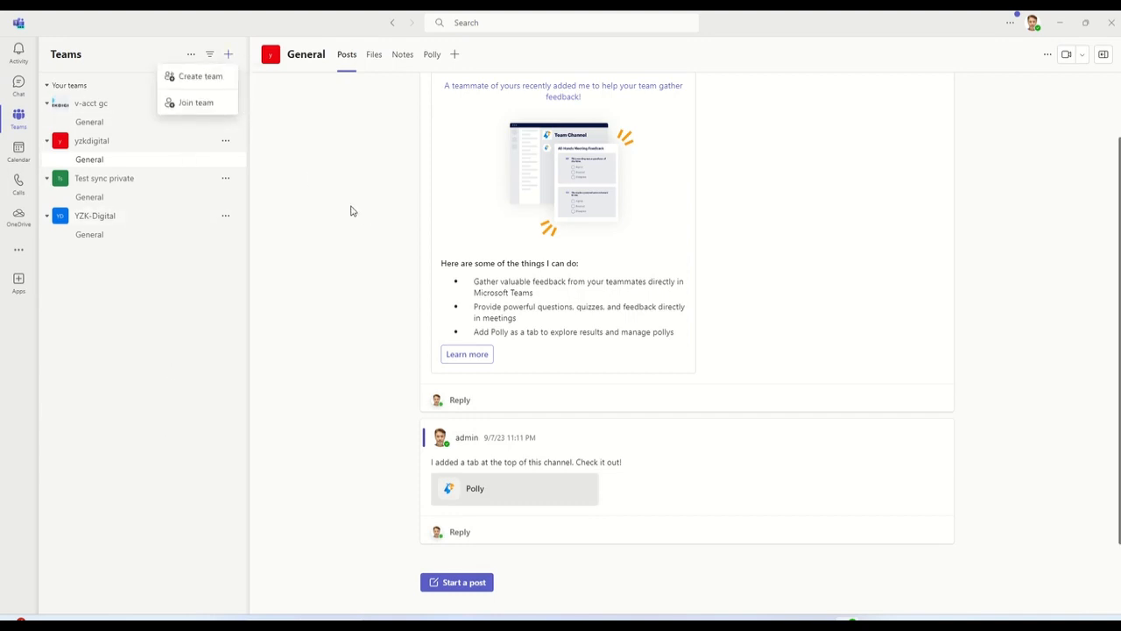
{"action": "left_click", "coordinate": [200, 81]}
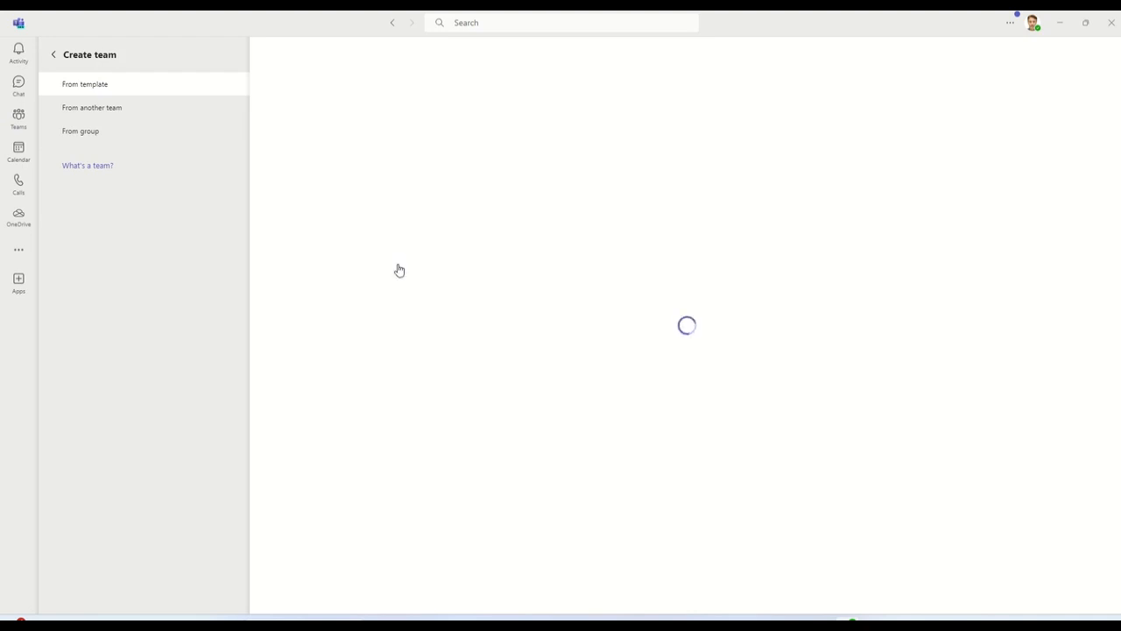
{"action": "left_click", "coordinate": [335, 125]}
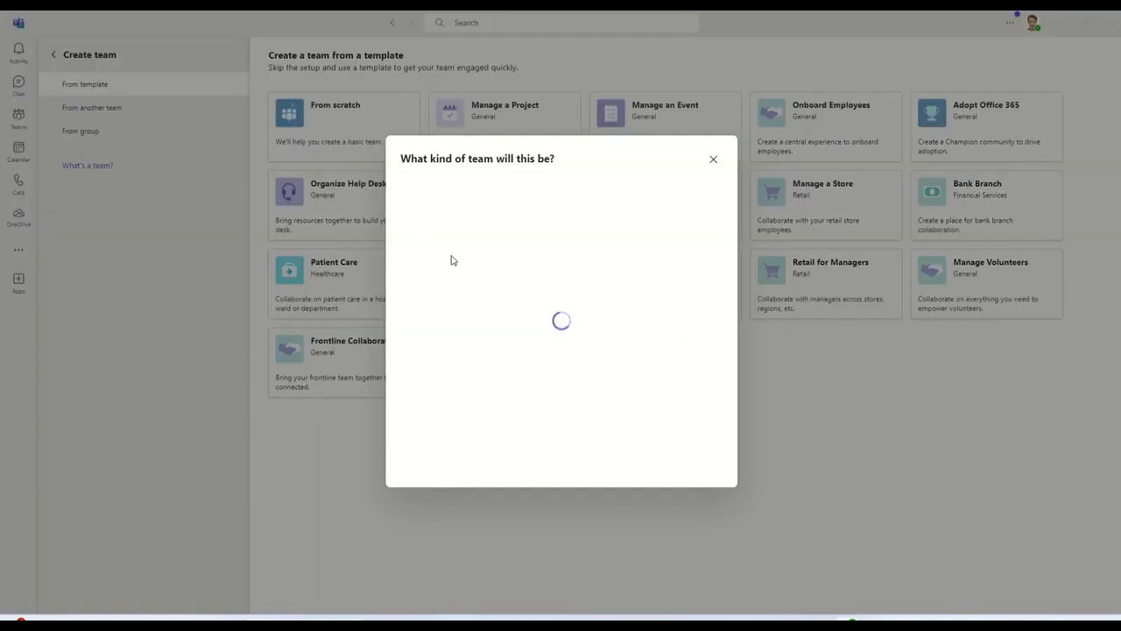
{"action": "left_click", "coordinate": [467, 222]}
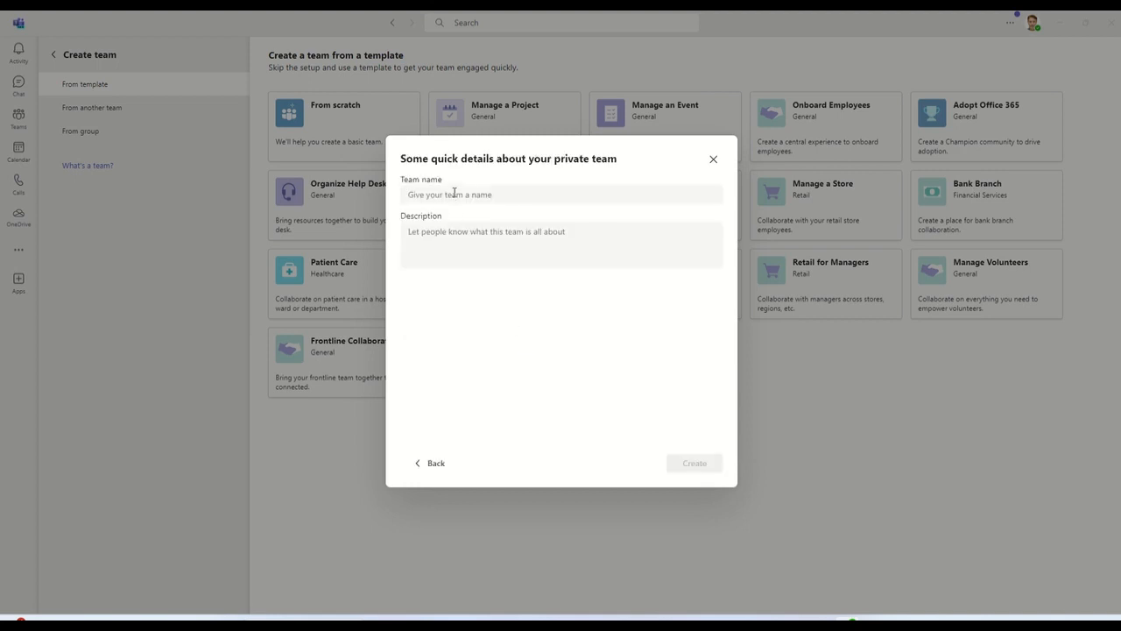
Create the team with the name "YZK Digital" and the description "This will be used for CQ and AA".
{"action": "left_click", "coordinate": [454, 190]}
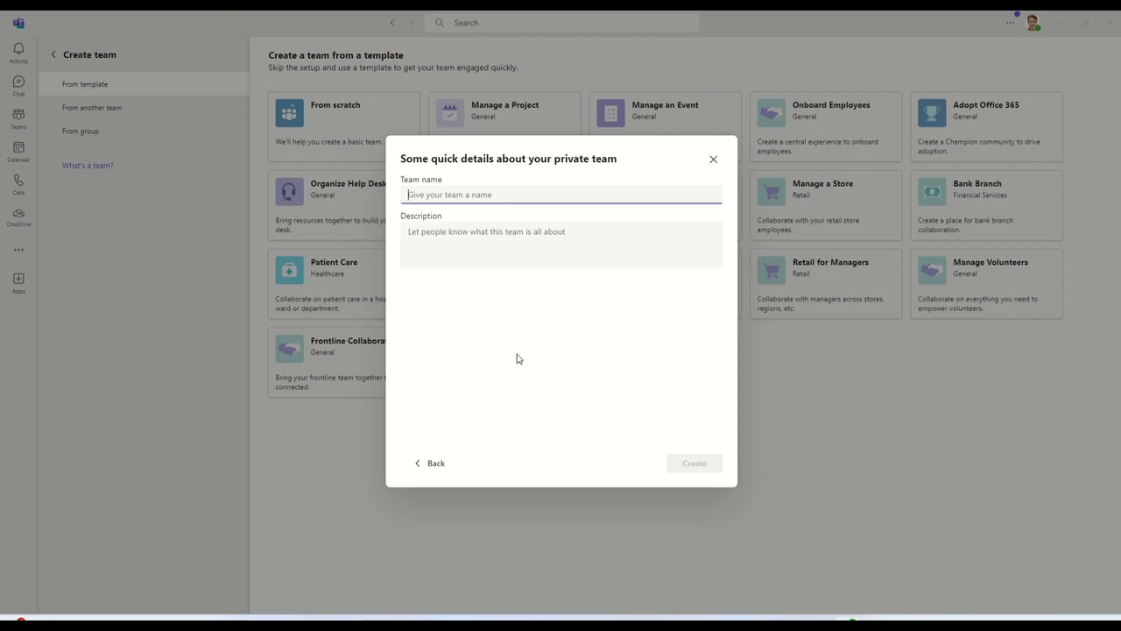
{"action": "type", "text": "YZK"}
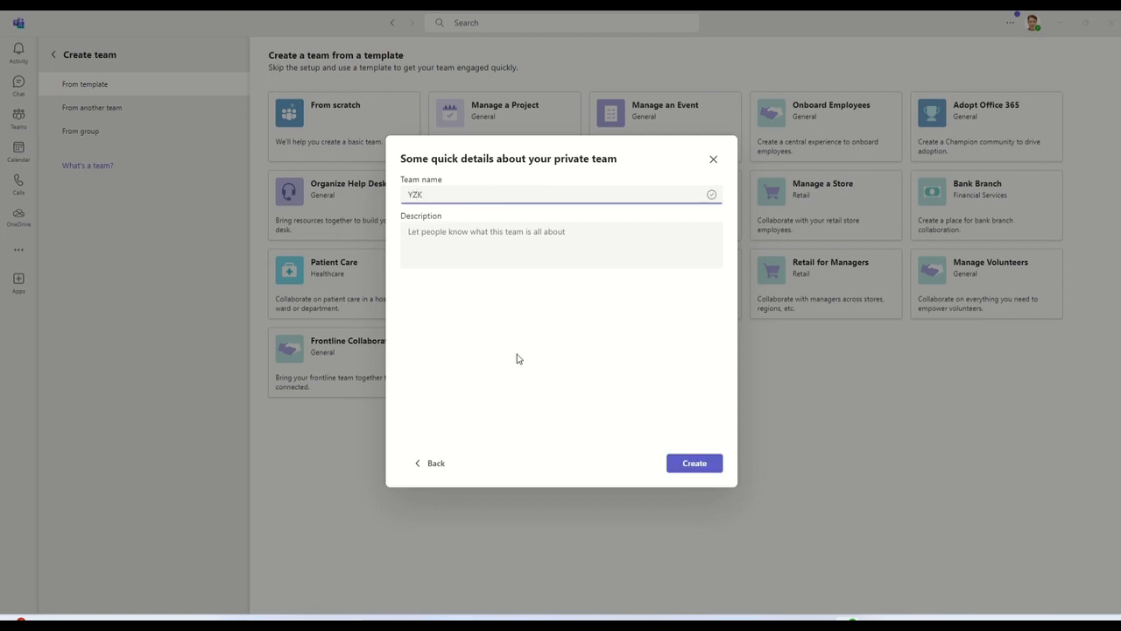
{"action": "type", "text": " Digital"}
{"action": "left_click", "coordinate": [451, 242]}
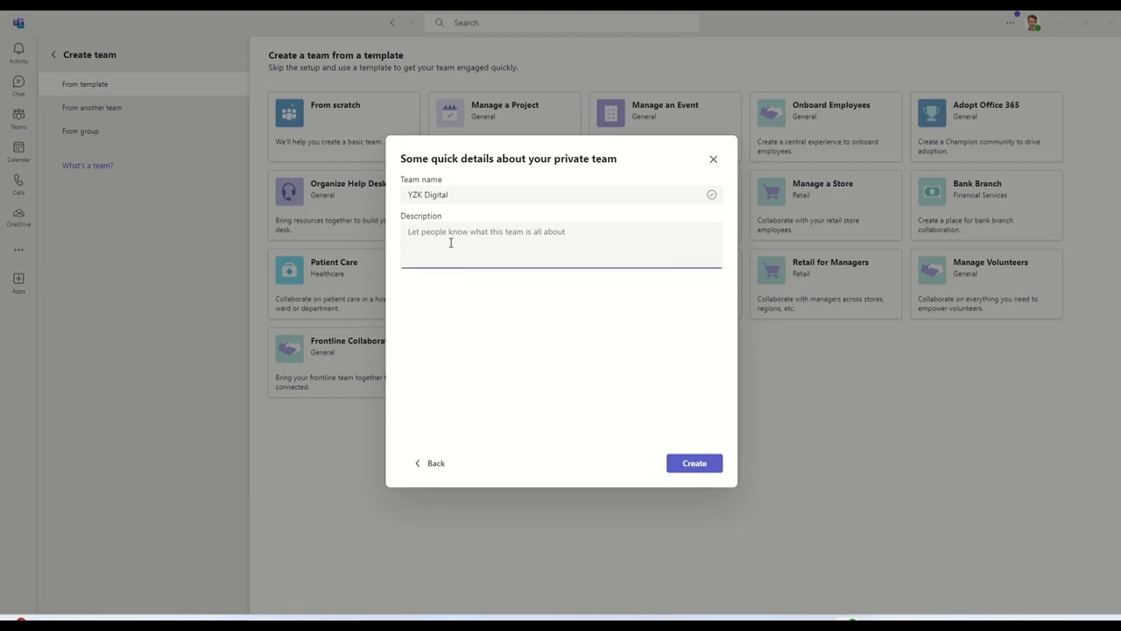
{"action": "type", "text": "This will be used for CQ and AA"}
{"action": "left_click", "coordinate": [692, 469]}
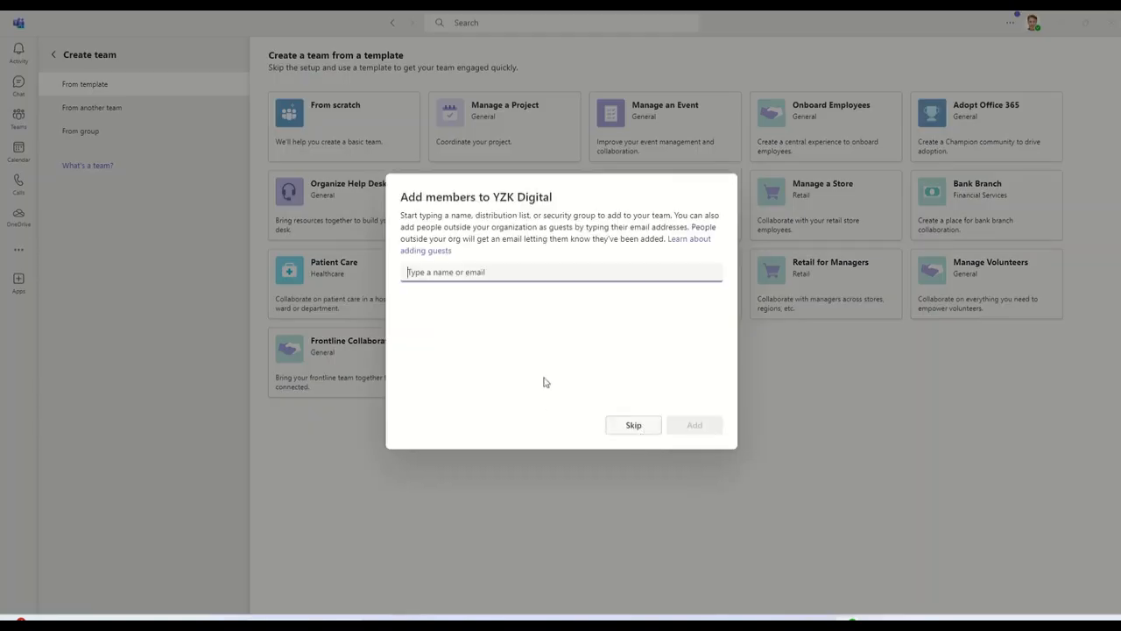
Find three colleagues by name and add them to the YZK Digital team with the Member role.
{"action": "left_click", "coordinate": [435, 272]}
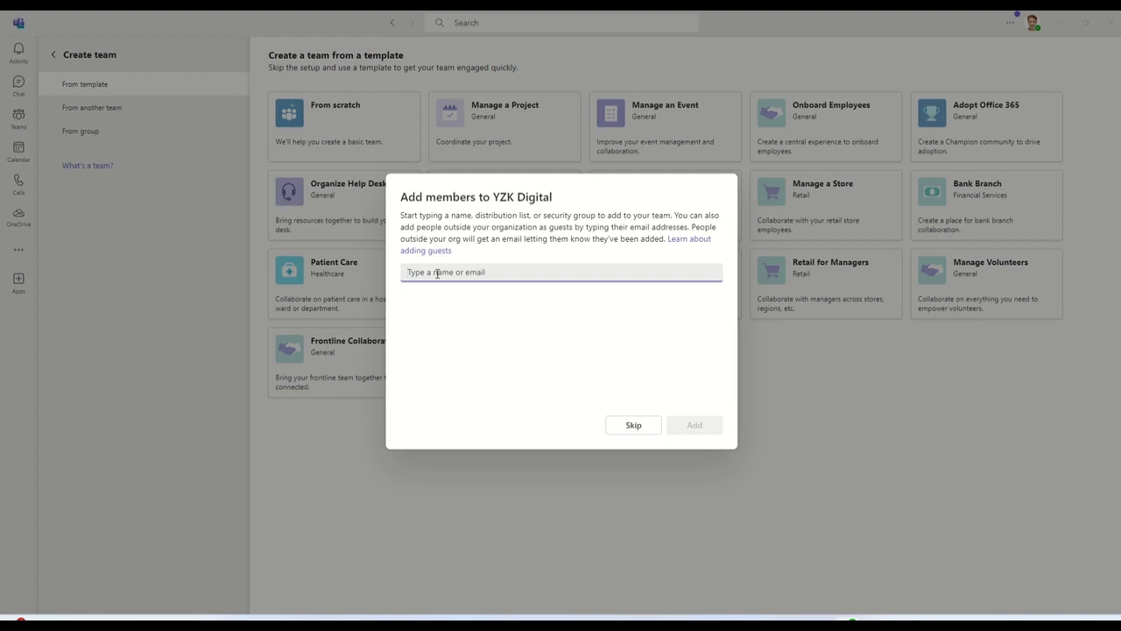
{"action": "type", "text": "yahy"}
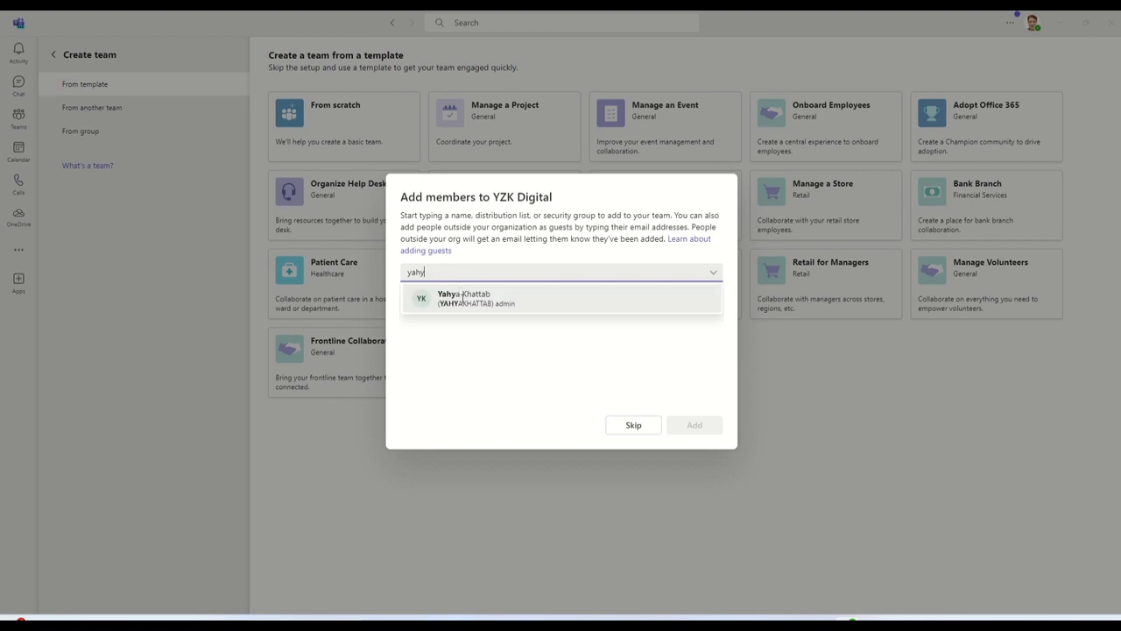
{"action": "left_click", "coordinate": [463, 299]}
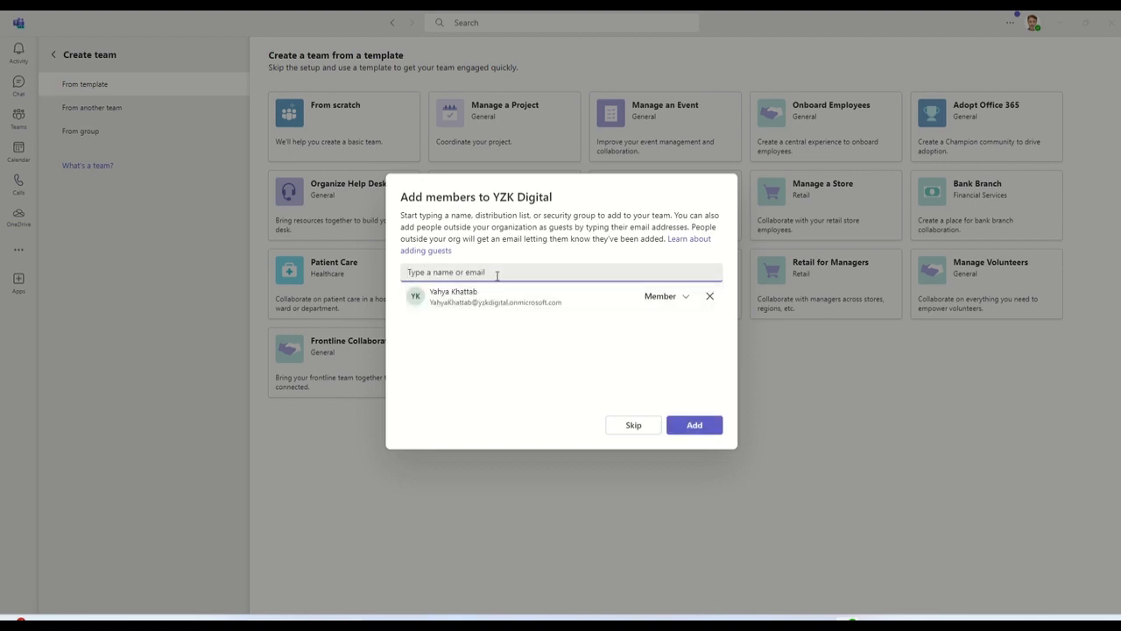
{"action": "type", "text": "alex"}
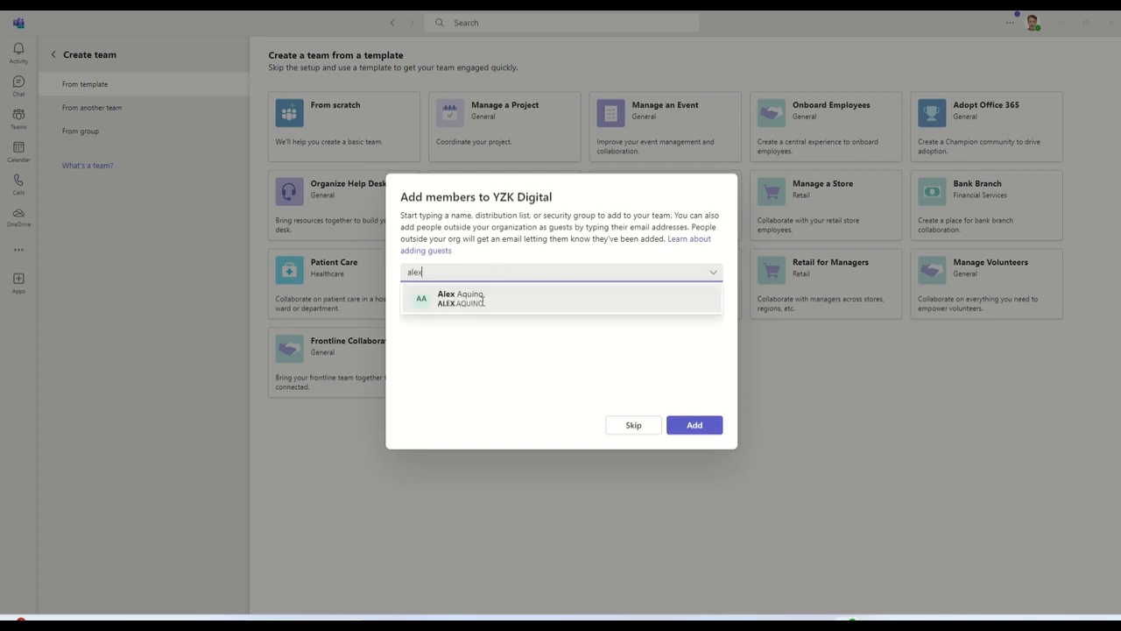
{"action": "left_click", "coordinate": [481, 299]}
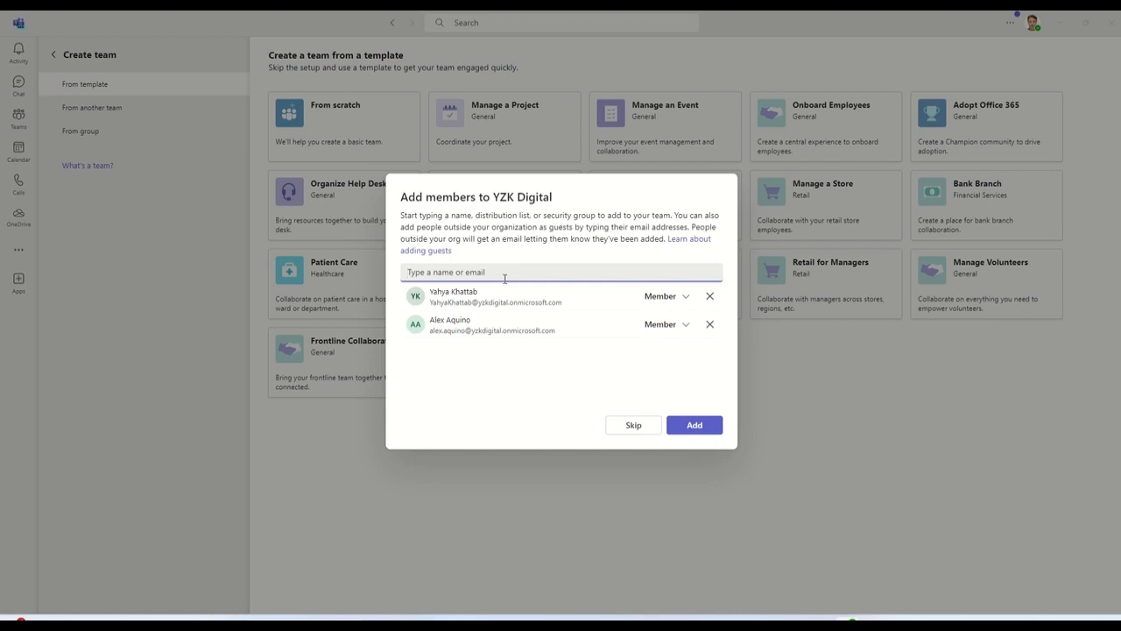
{"action": "type", "text": "bra"}
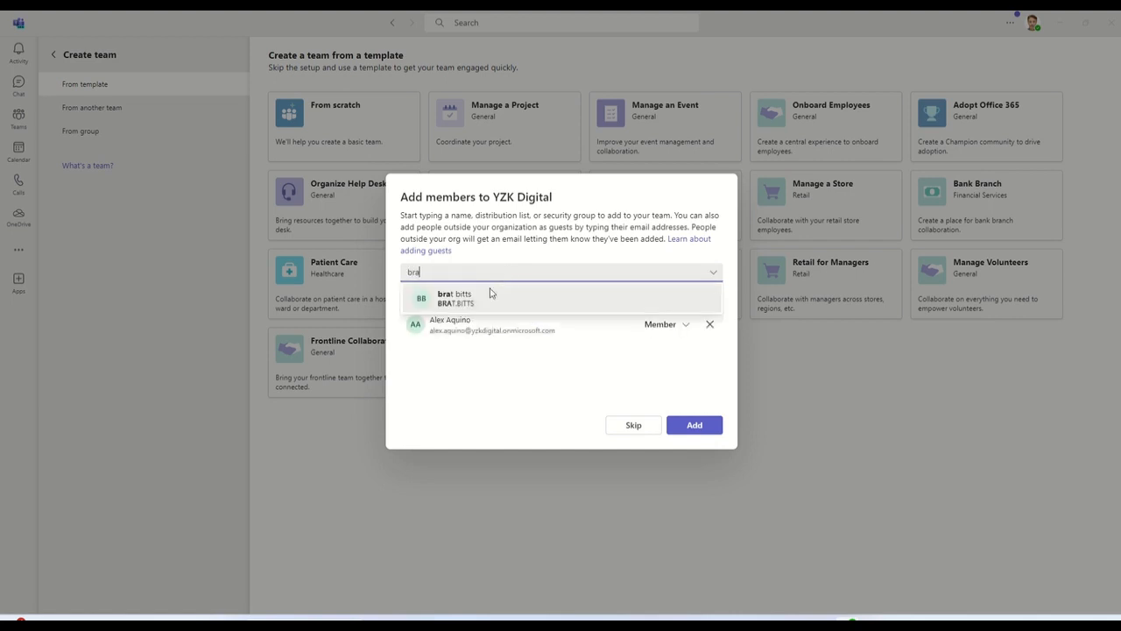
{"action": "left_click", "coordinate": [491, 294]}
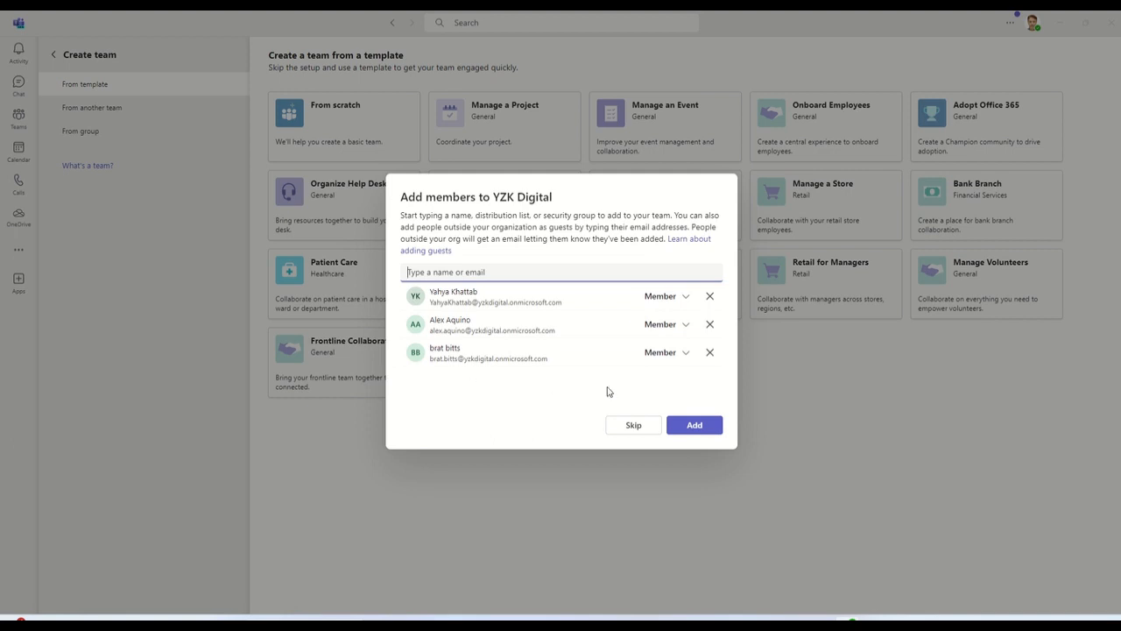
{"action": "left_click", "coordinate": [691, 427]}
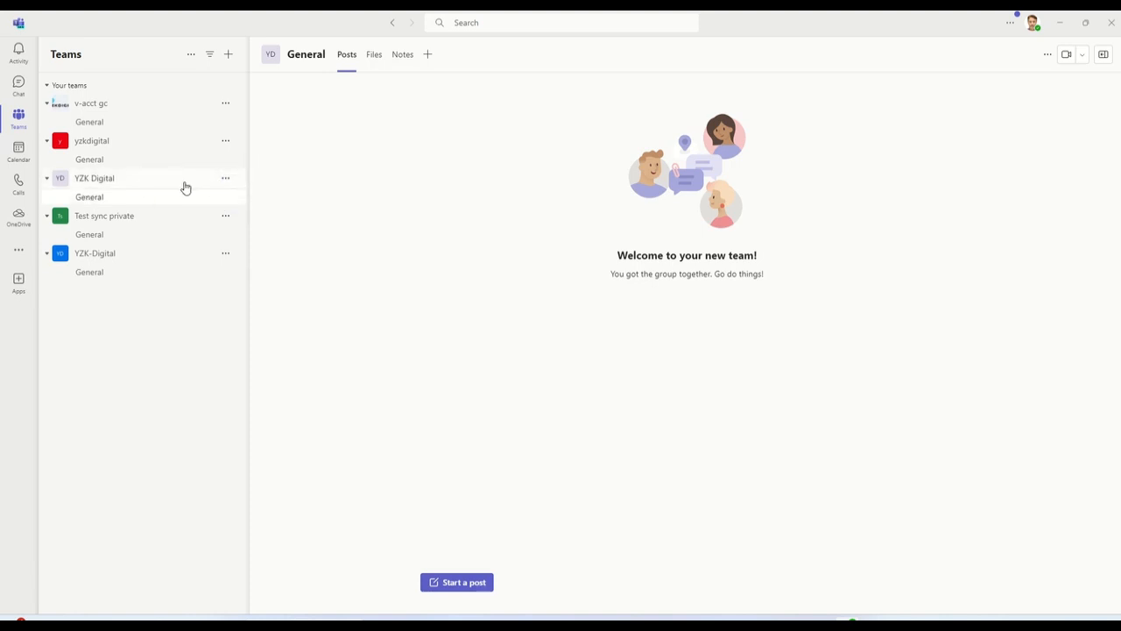
Add a standard channel named "Support" with the description "support agents" to the YZK Digital team, shown in everyone's channel list.
{"action": "left_click", "coordinate": [225, 180]}
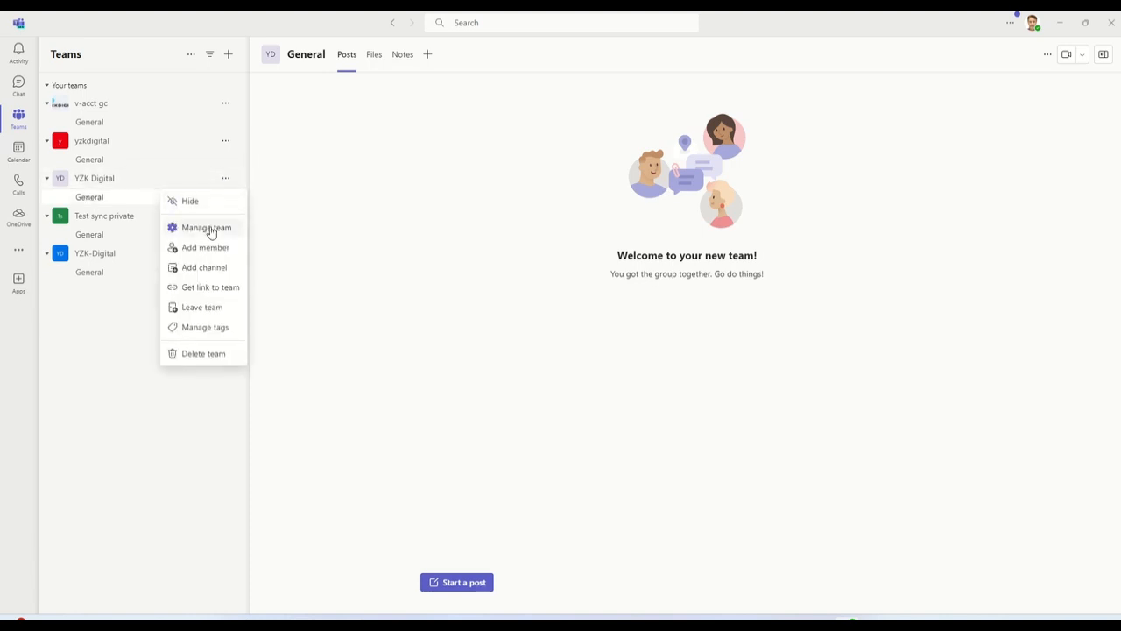
{"action": "left_click", "coordinate": [193, 272]}
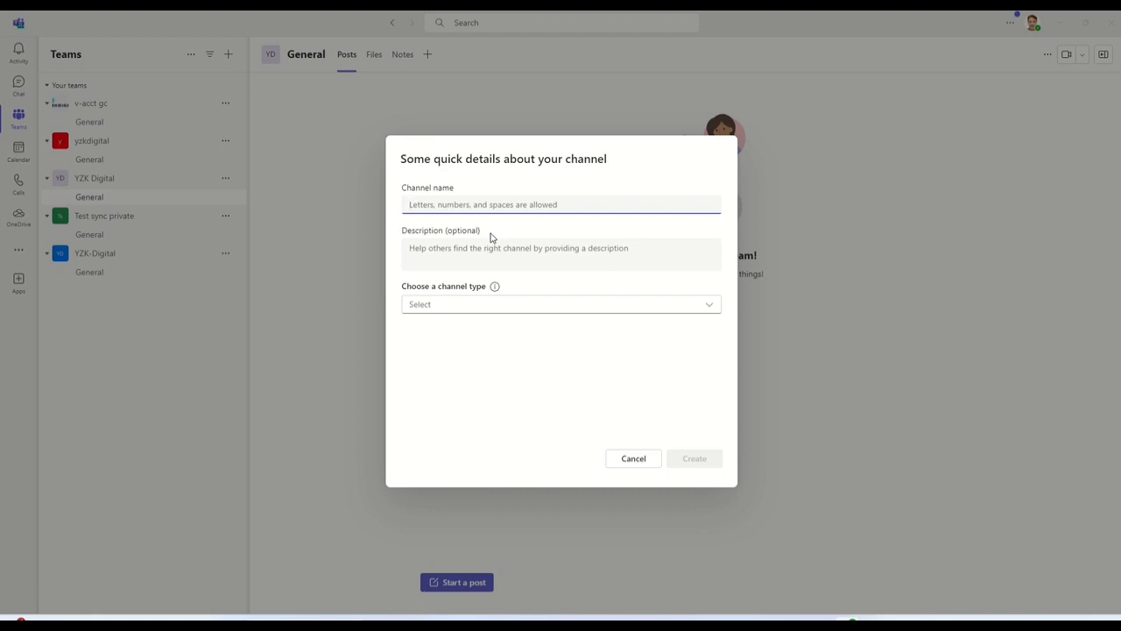
{"action": "type", "text": "Support"}
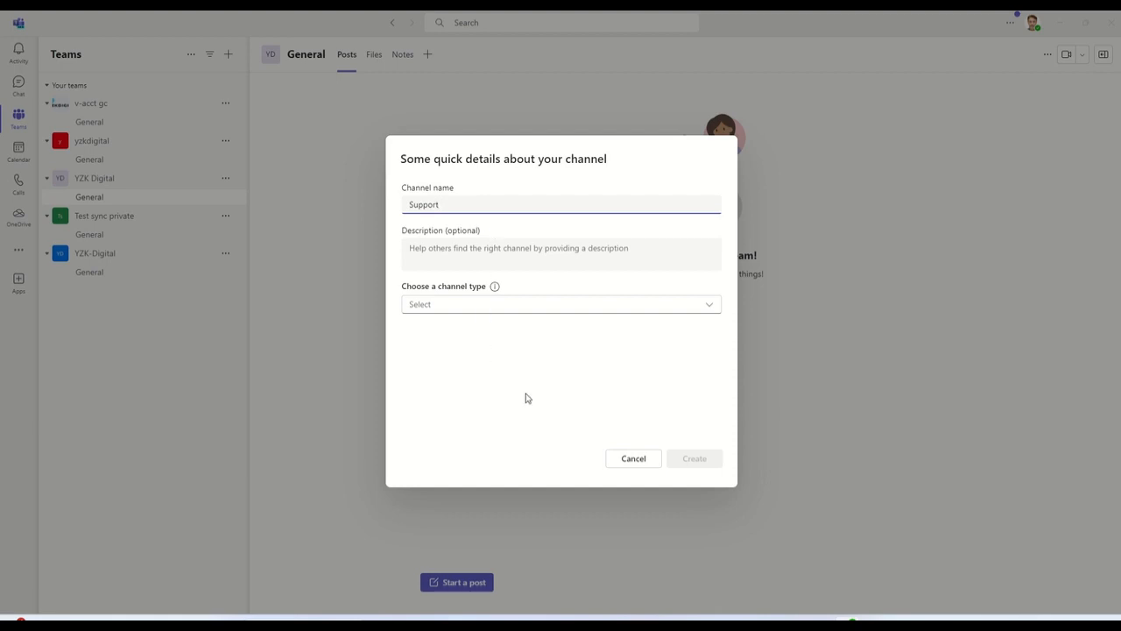
{"action": "left_click", "coordinate": [438, 248]}
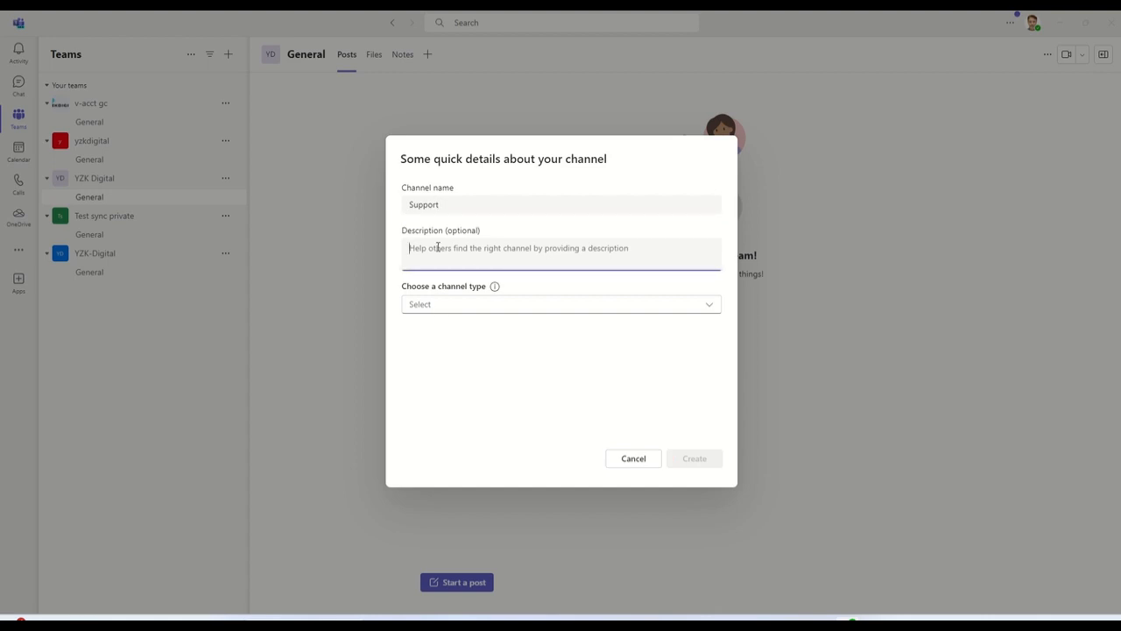
{"action": "type", "text": "support"}
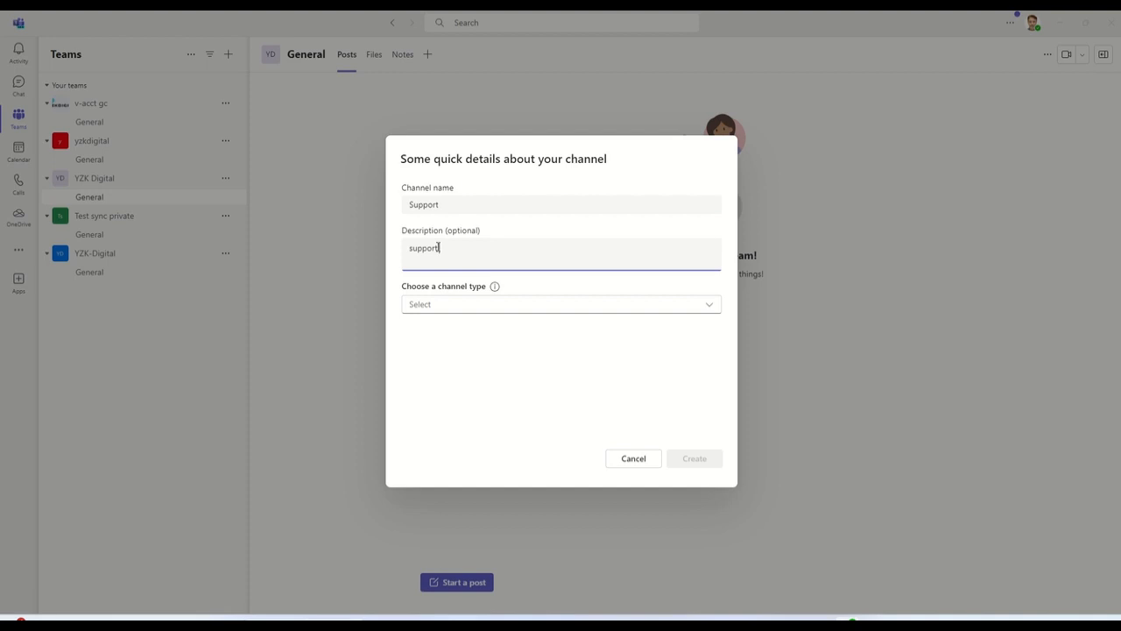
{"action": "type", "text": " agents"}
{"action": "left_click", "coordinate": [445, 308]}
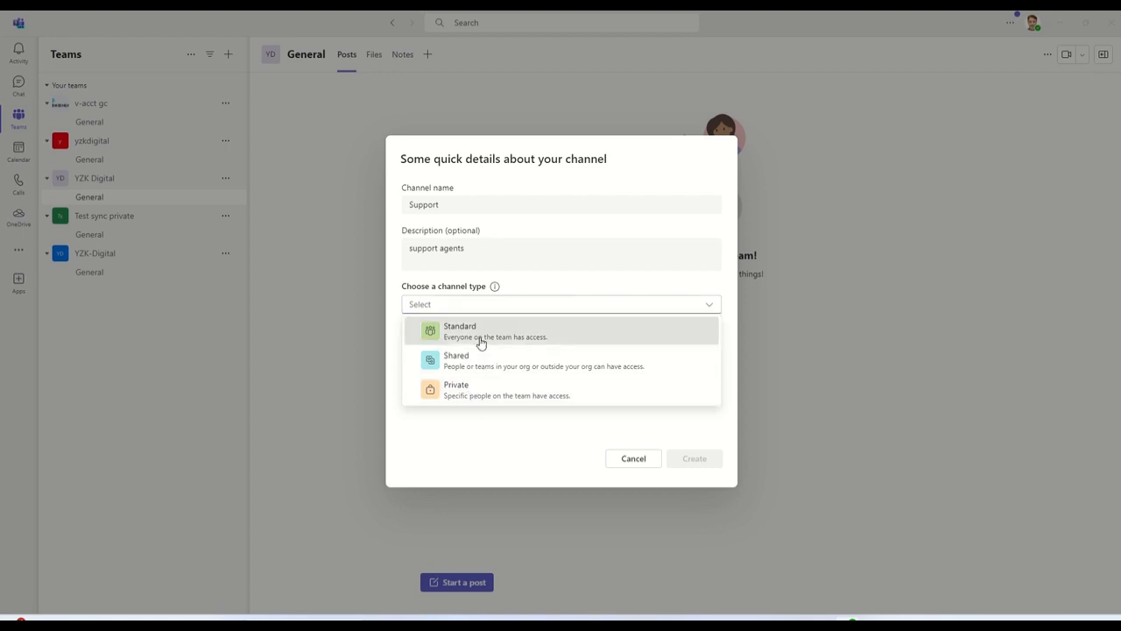
{"action": "left_click", "coordinate": [481, 337]}
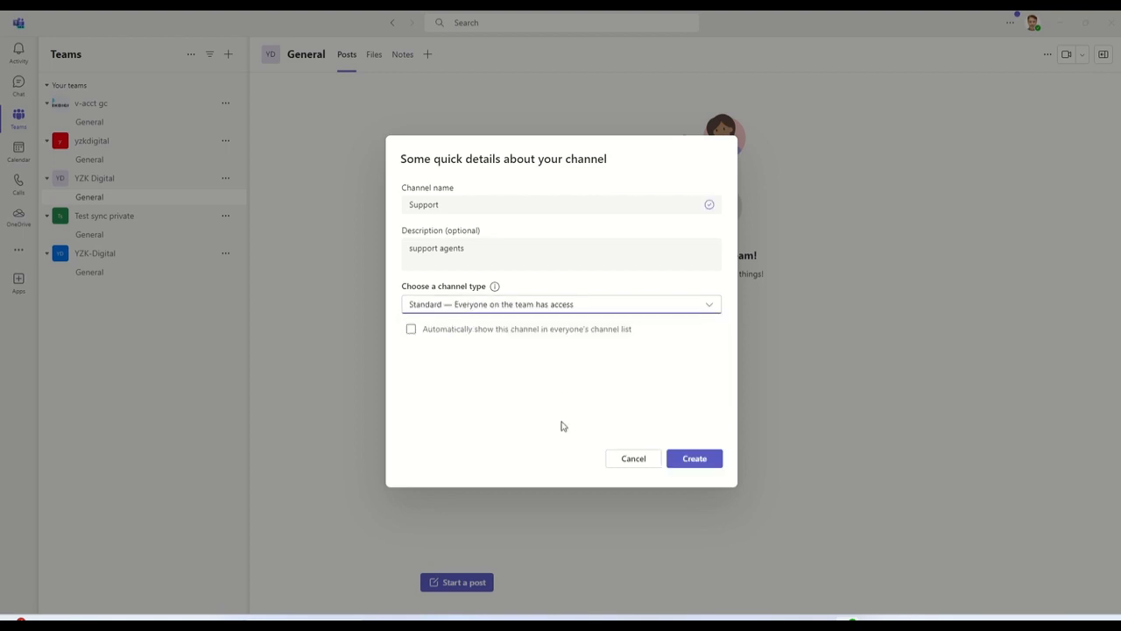
{"action": "left_click", "coordinate": [411, 329]}
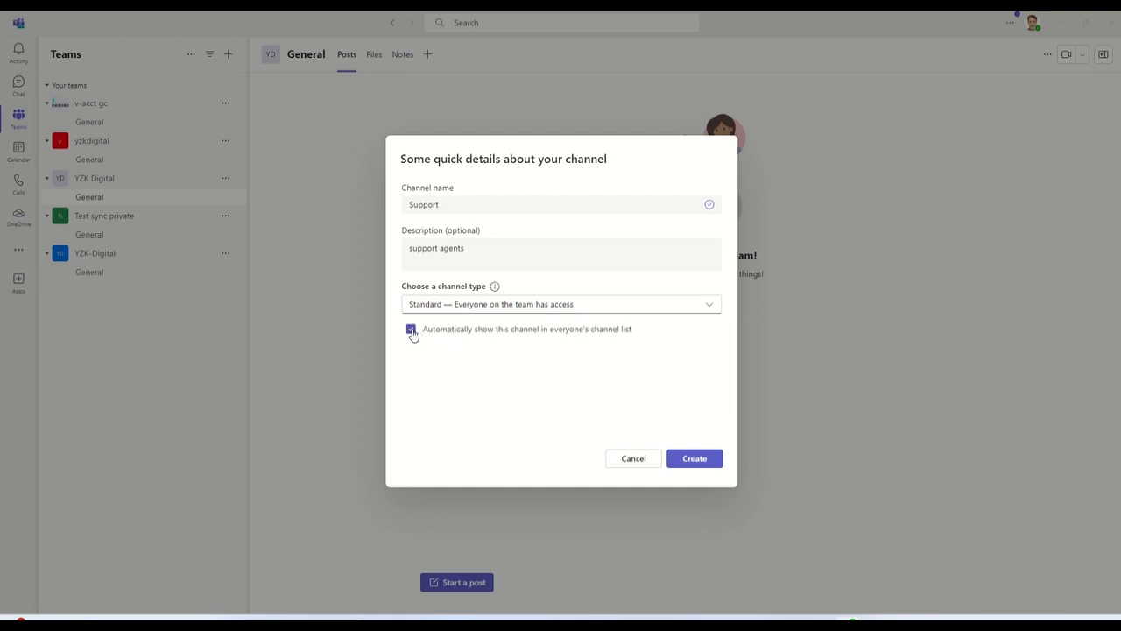
{"action": "left_click", "coordinate": [694, 459]}
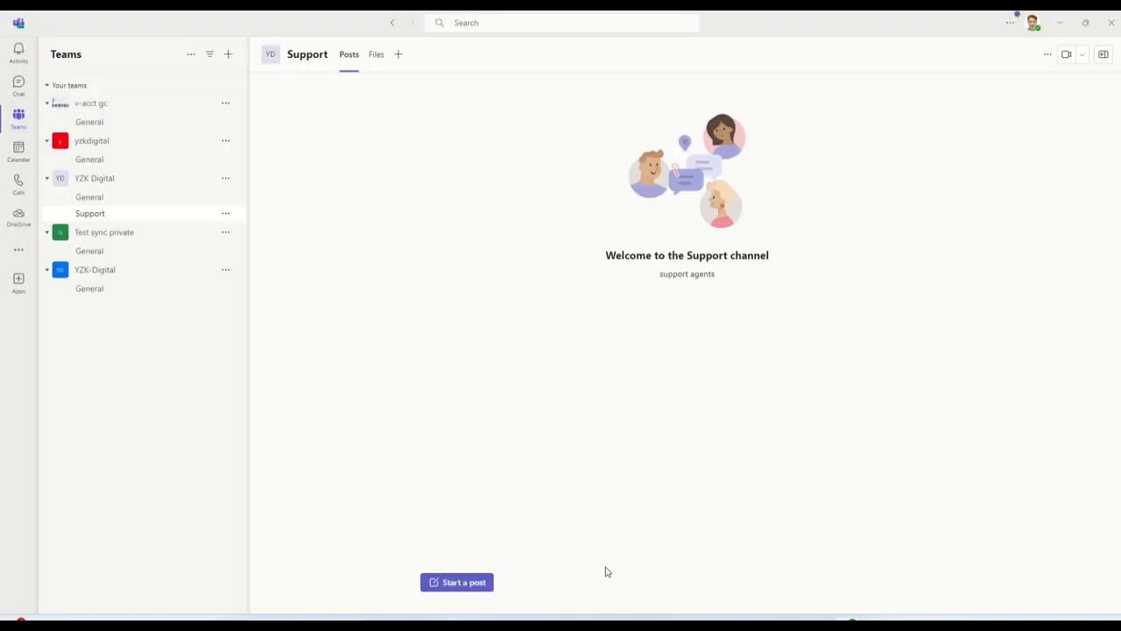
Check the setup notes in Word, return to Teams and add a standard "Sales" channel to YZK Digital, shown in everyone's channel list.
{"action": "left_click", "coordinate": [796, 622]}
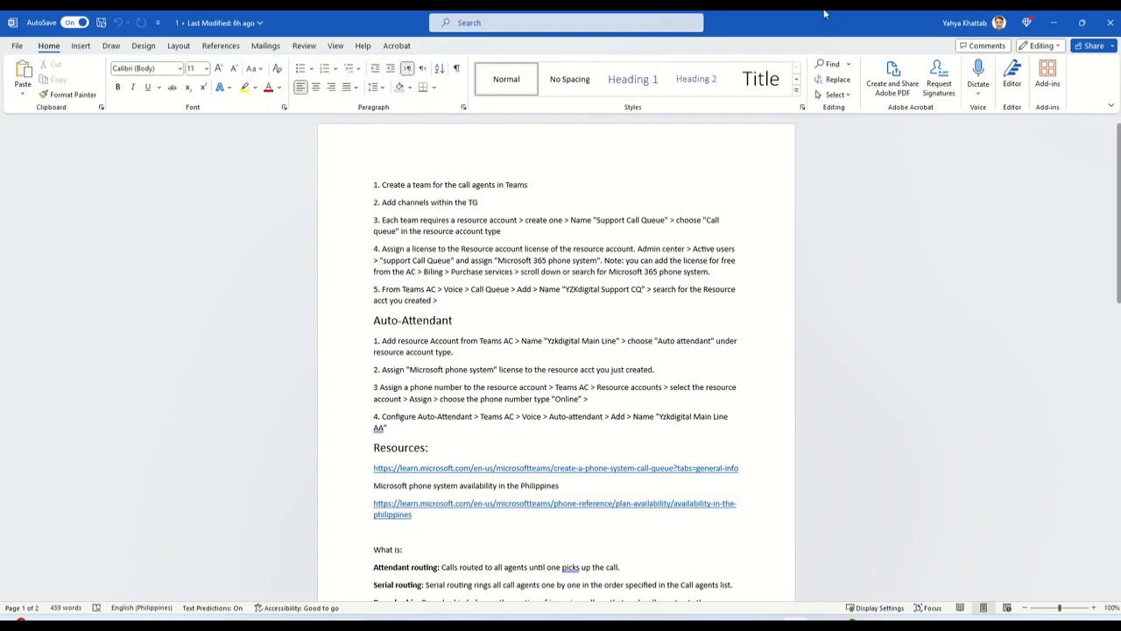
{"action": "left_click", "coordinate": [1054, 23]}
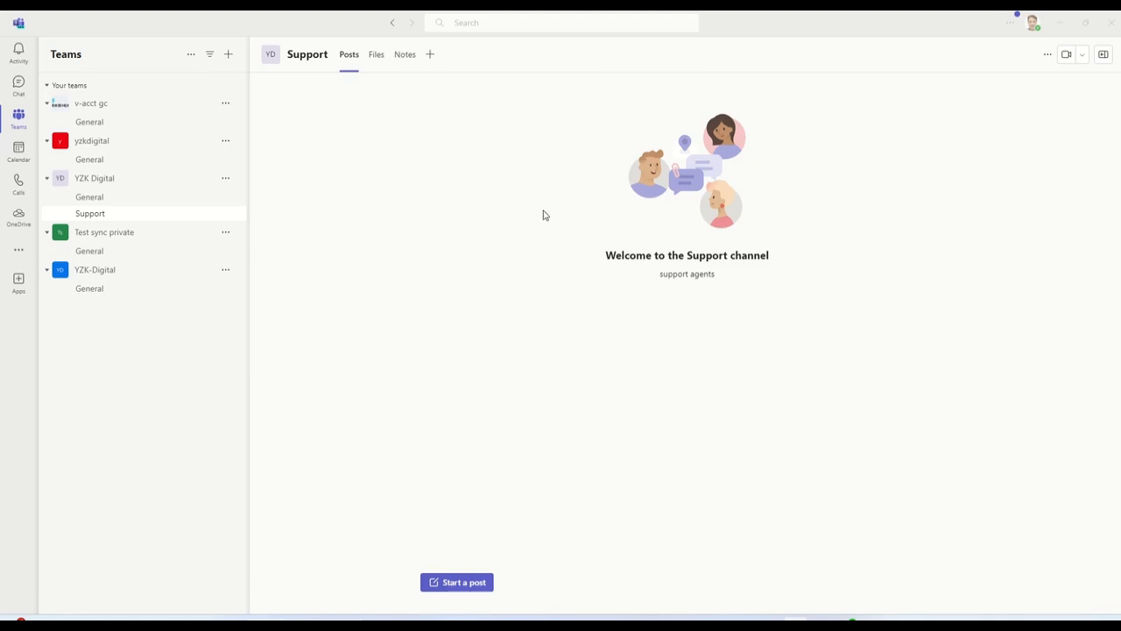
{"action": "left_click", "coordinate": [226, 181]}
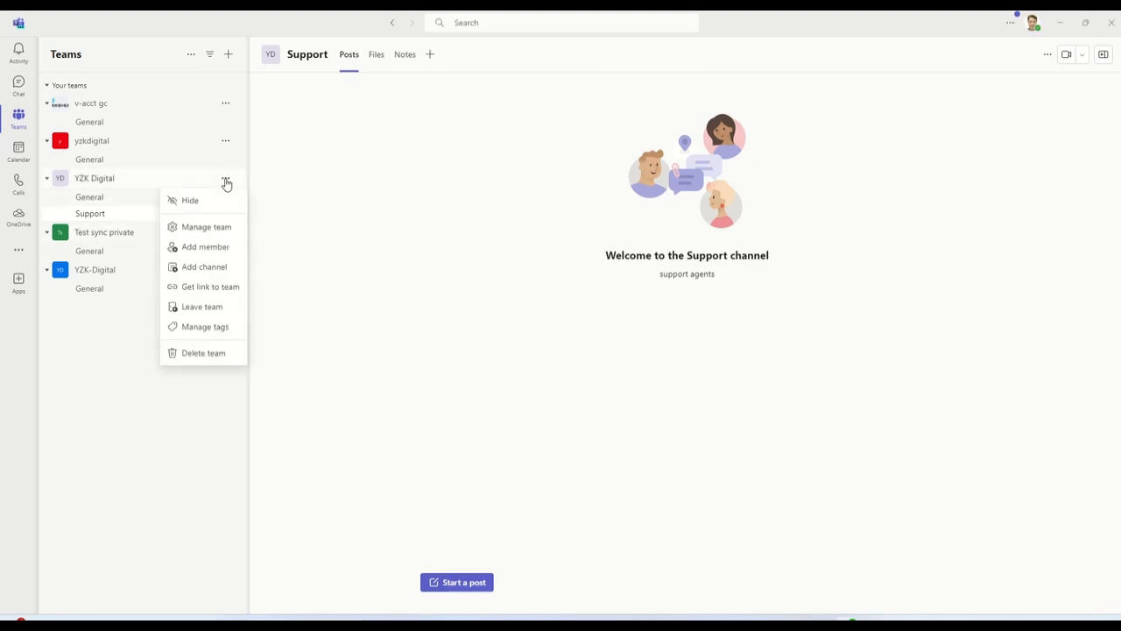
{"action": "left_click", "coordinate": [208, 268]}
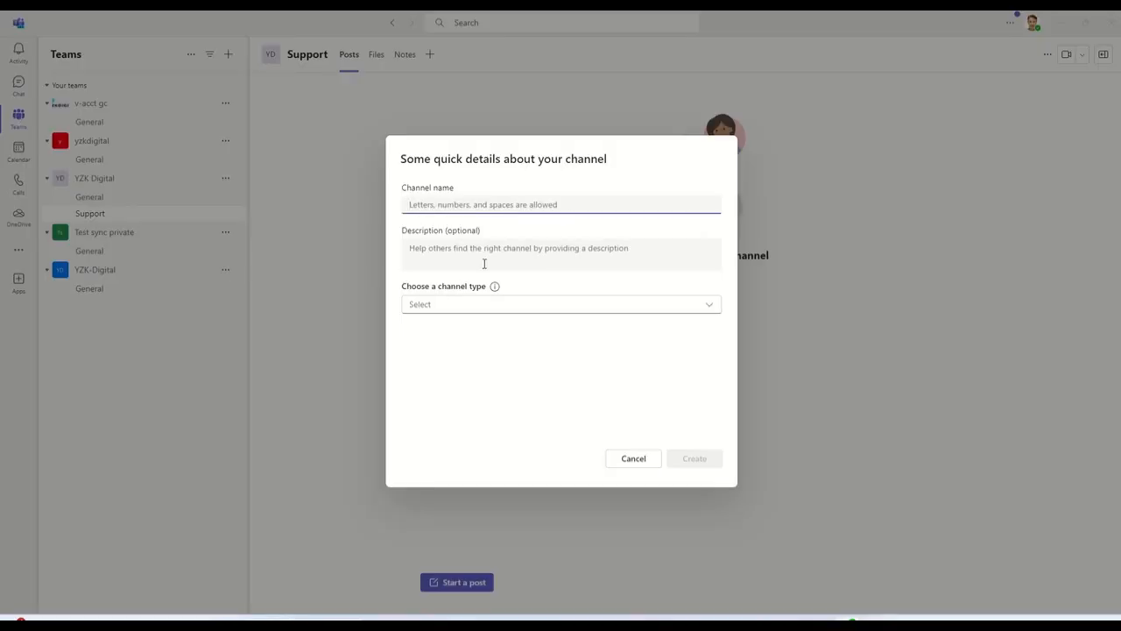
{"action": "type", "text": "Sales"}
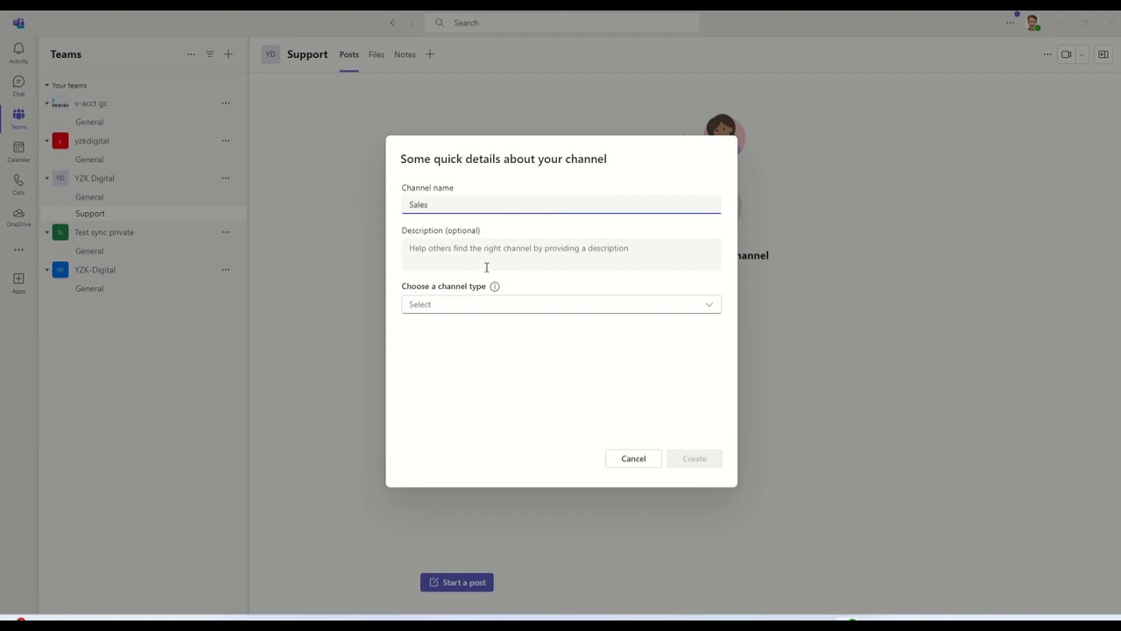
{"action": "left_click", "coordinate": [475, 252]}
{"action": "left_click", "coordinate": [481, 308]}
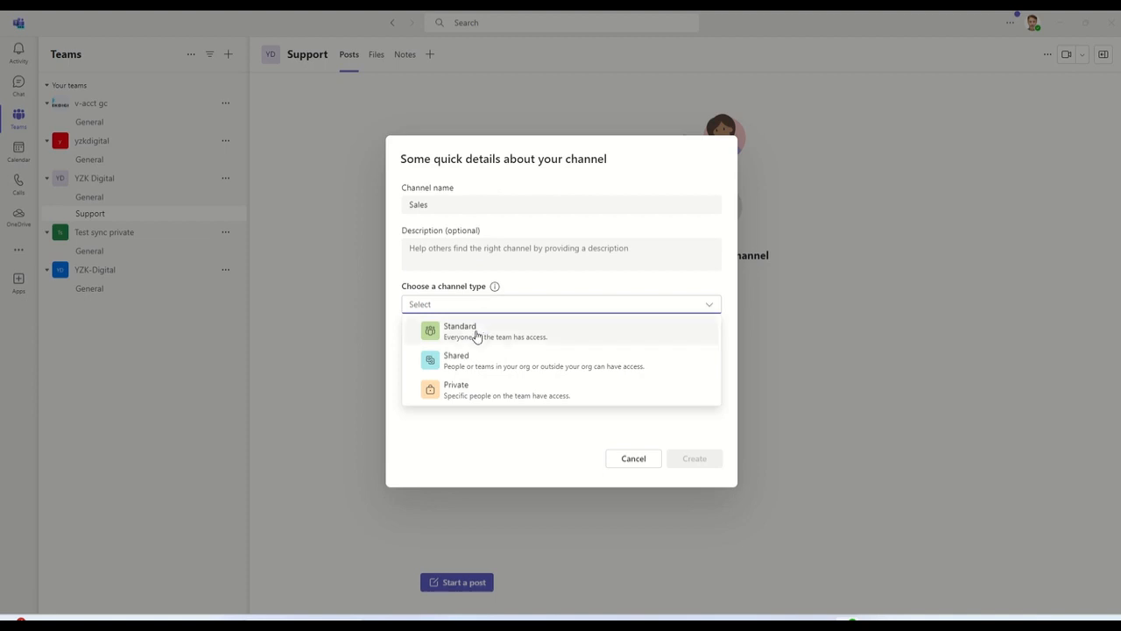
{"action": "left_click", "coordinate": [476, 334]}
{"action": "left_click", "coordinate": [410, 330]}
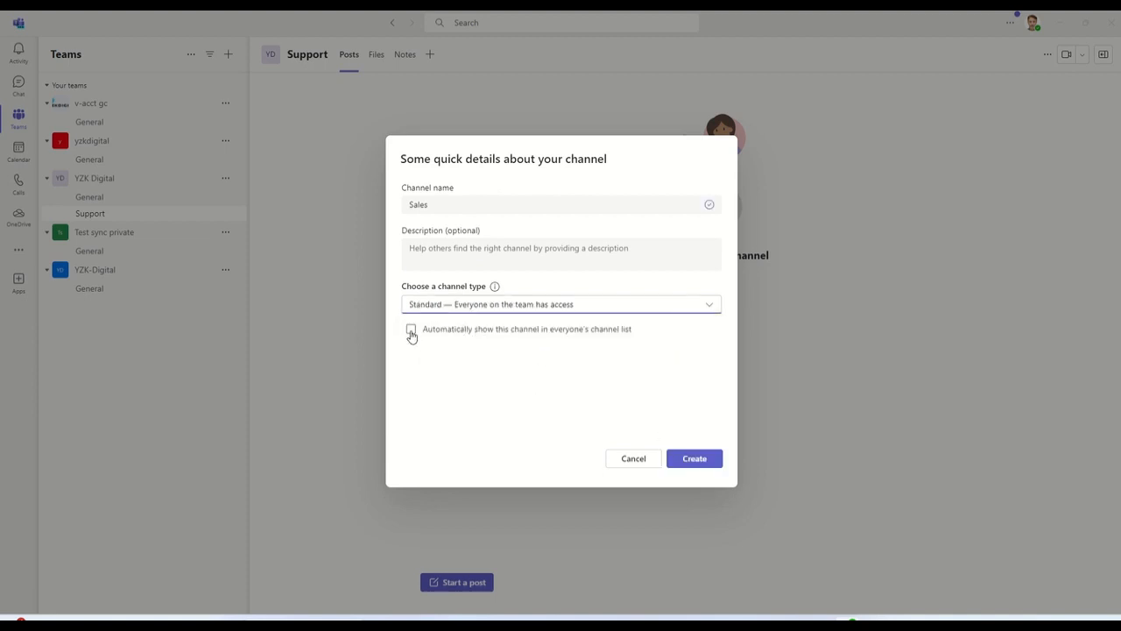
{"action": "left_click", "coordinate": [703, 458]}
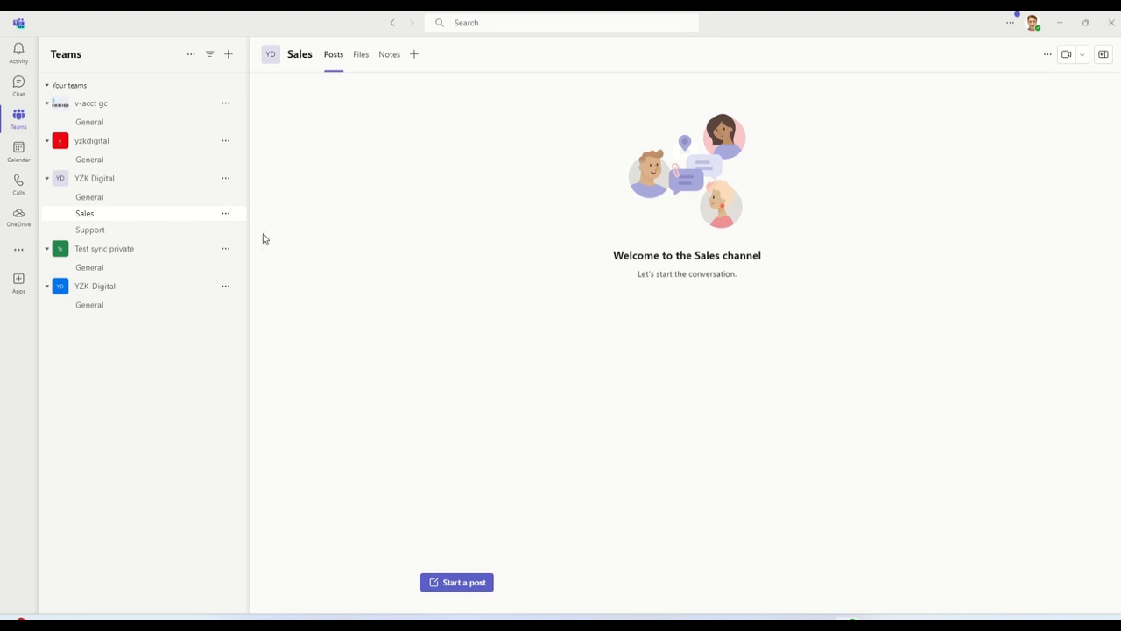
Look at the management settings of the Sales channel and return to the General channel of YZK Digital.
{"action": "left_click", "coordinate": [225, 214]}
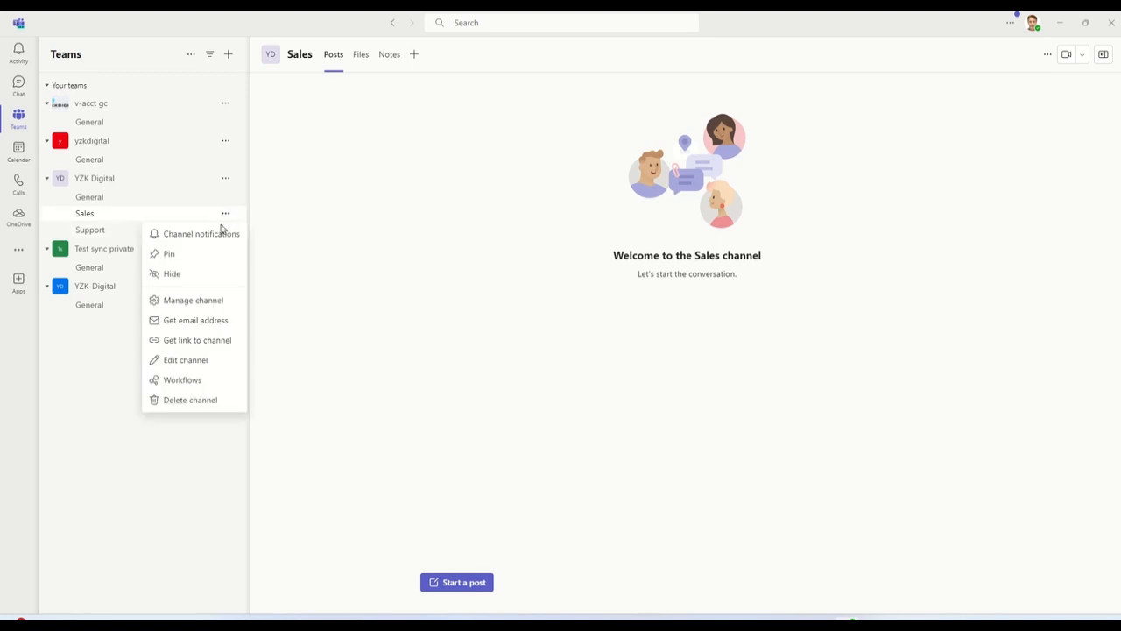
{"action": "left_click", "coordinate": [207, 300]}
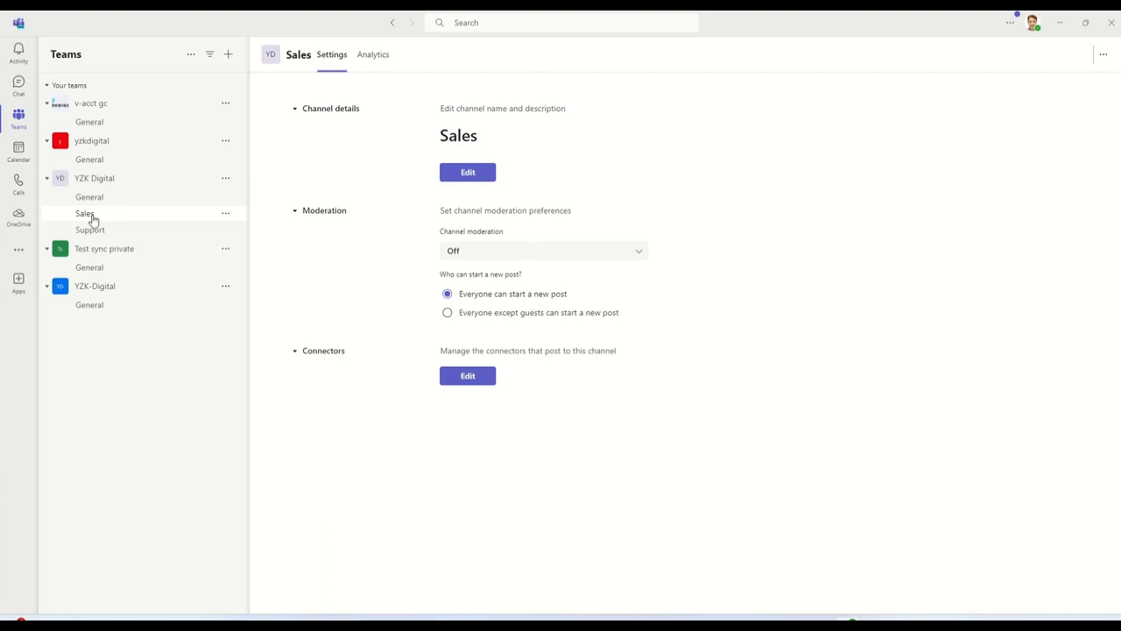
{"action": "left_click", "coordinate": [129, 203]}
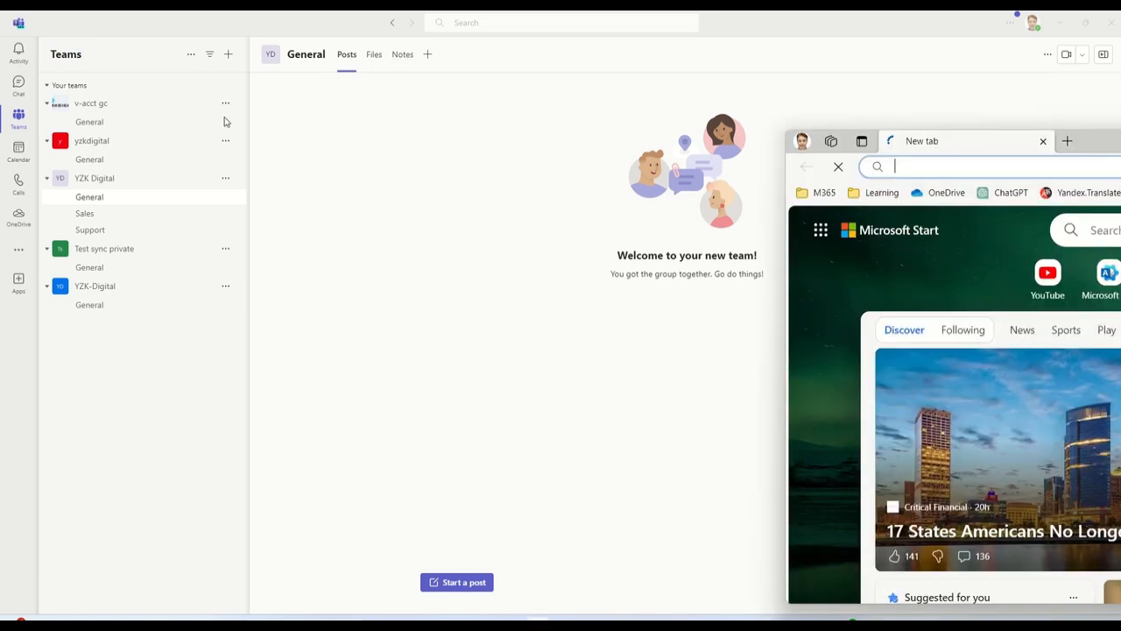
Switch to the maximized Edge browser and open the Microsoft 365 admin center, continuing to the Teams admin center.
{"action": "left_click_drag", "start_coordinate": [226, 122], "coordinate": [499, 15]}
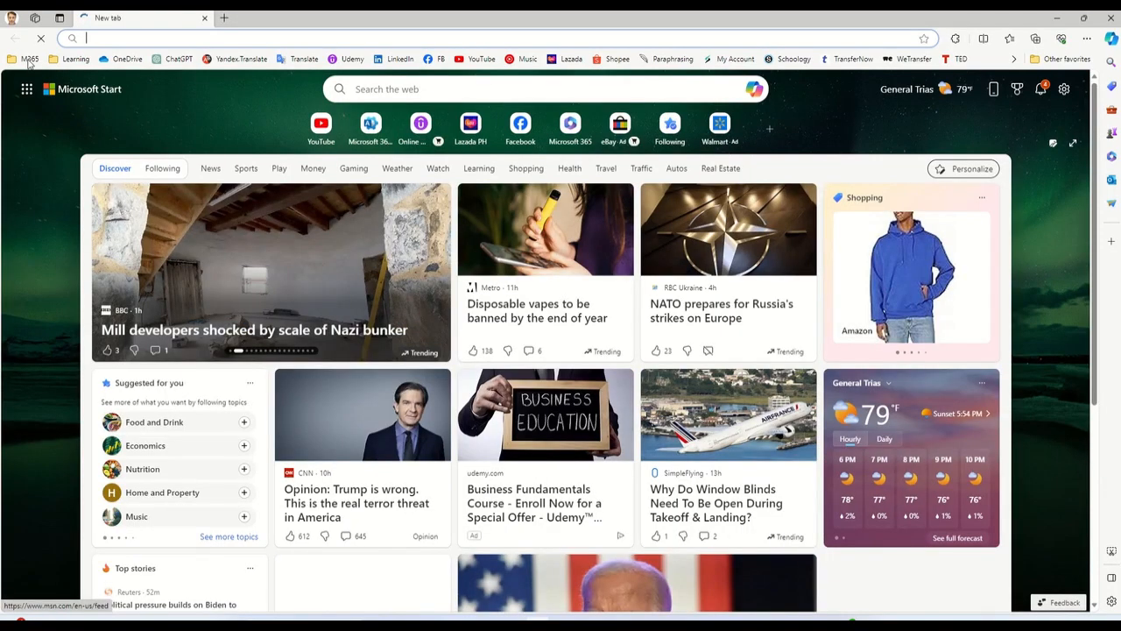
{"action": "left_click", "coordinate": [29, 58]}
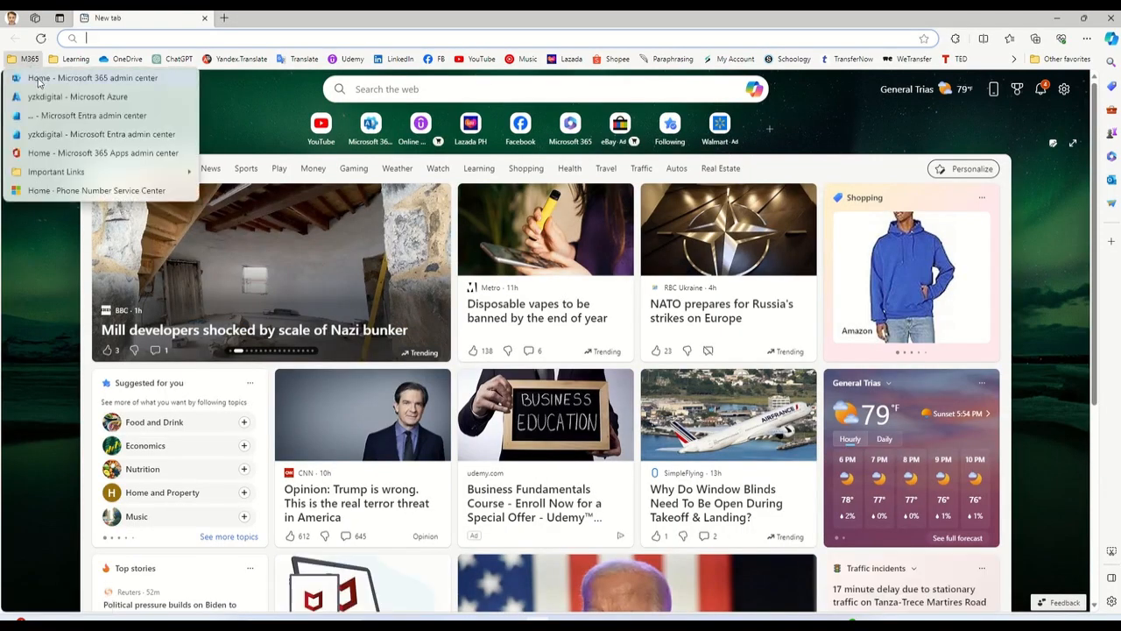
{"action": "left_click", "coordinate": [38, 80]}
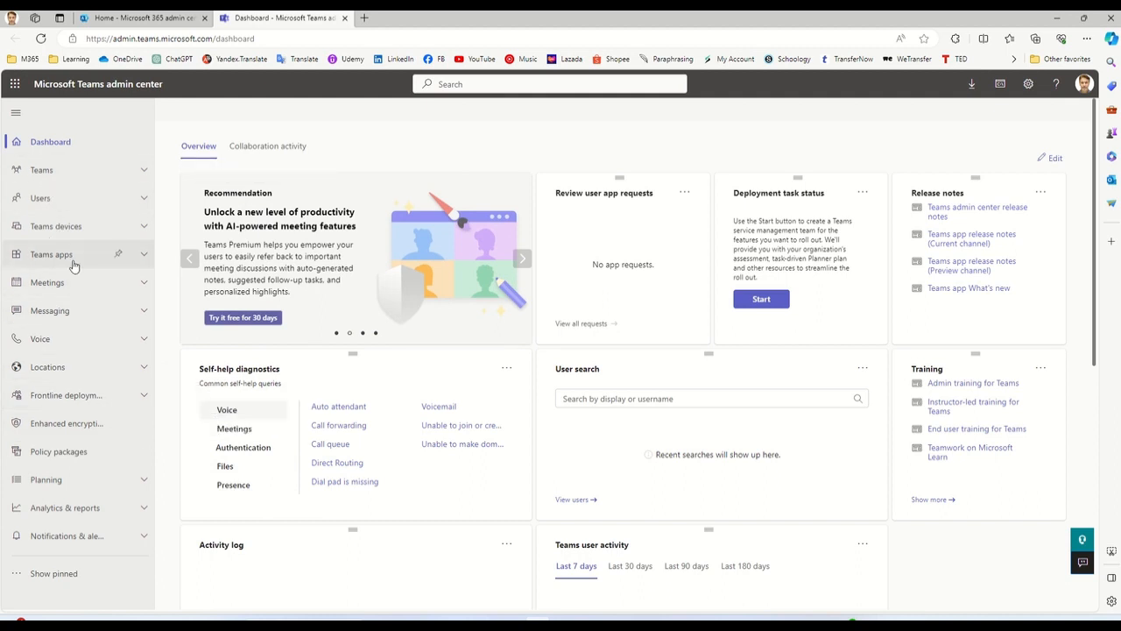
Open the voice phone numbers page, review the order history and return to the list of numbers.
{"action": "left_click", "coordinate": [135, 346]}
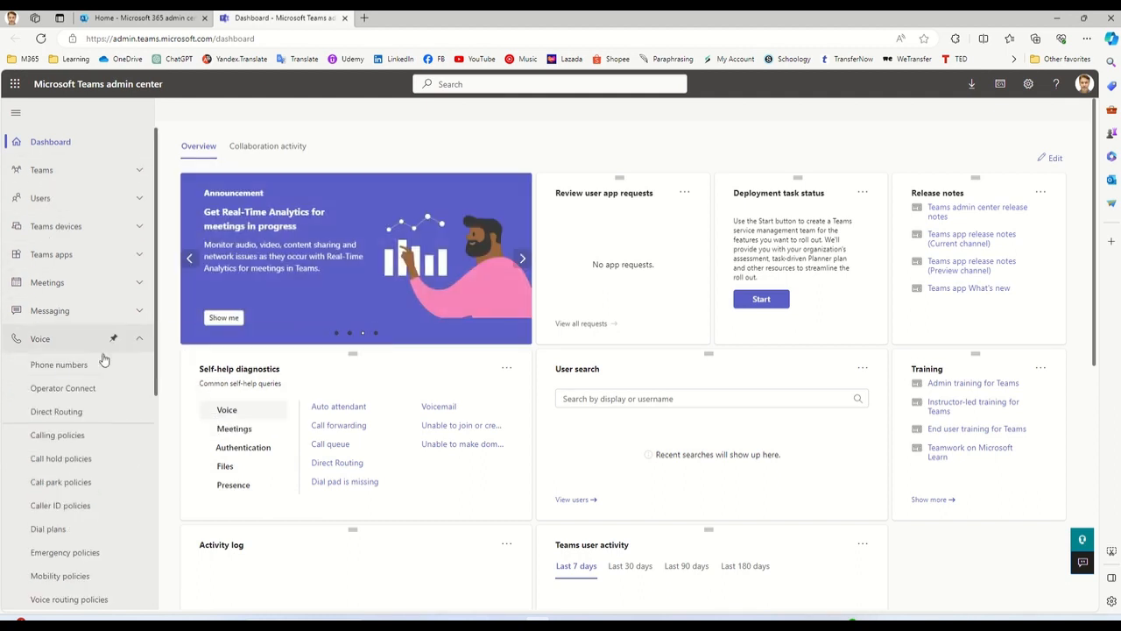
{"action": "left_click", "coordinate": [62, 364]}
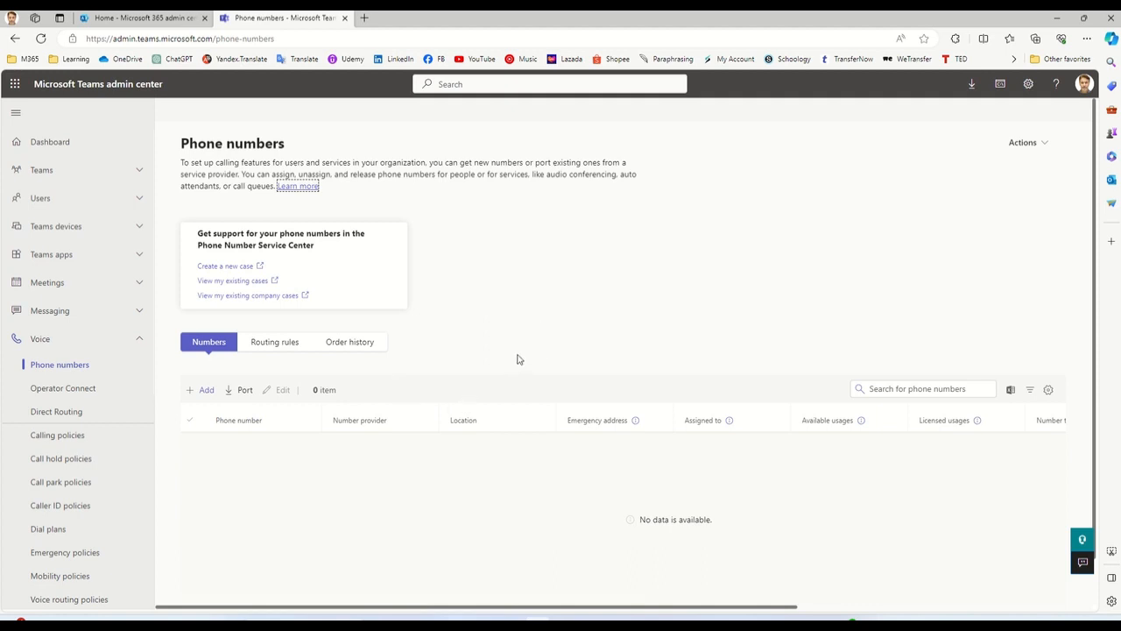
{"action": "left_click", "coordinate": [359, 343]}
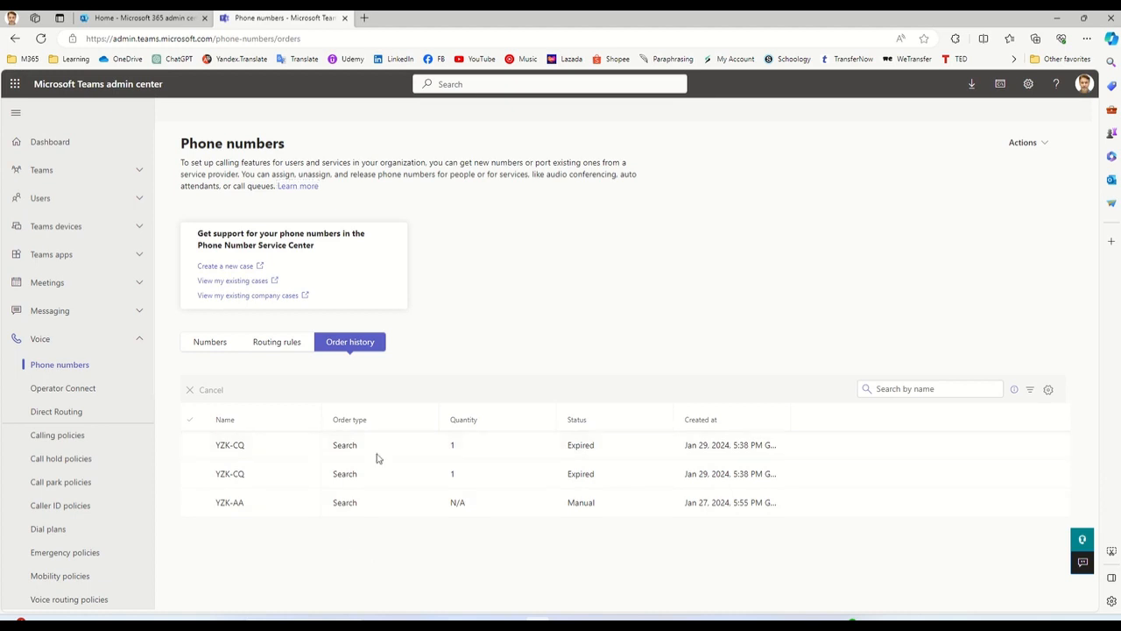
{"action": "left_click", "coordinate": [210, 343]}
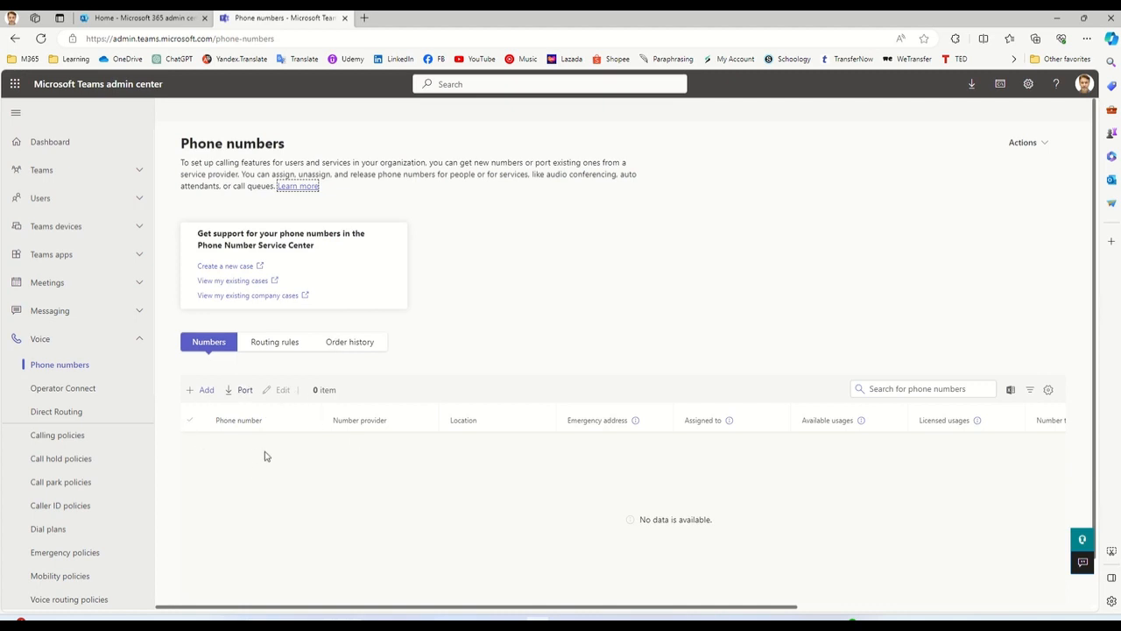
Start a new phone number order named "YZK-AA" with the description "YZK-CQ" and United Kingdom as the country.
{"action": "left_click", "coordinate": [207, 391]}
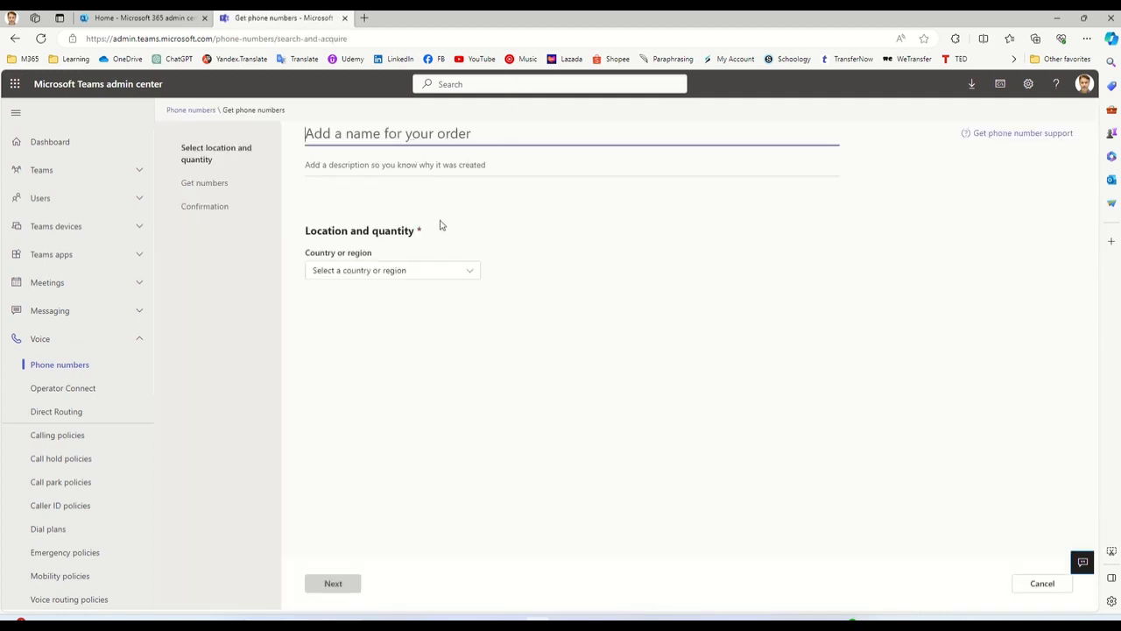
{"action": "left_click", "coordinate": [375, 134]}
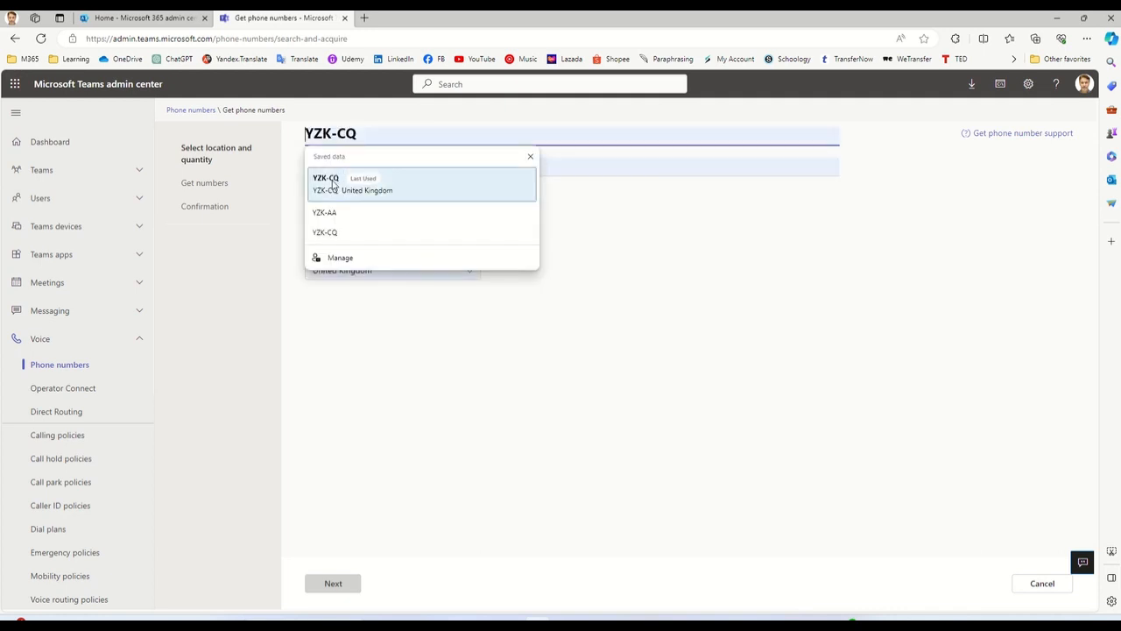
{"action": "left_click", "coordinate": [332, 212]}
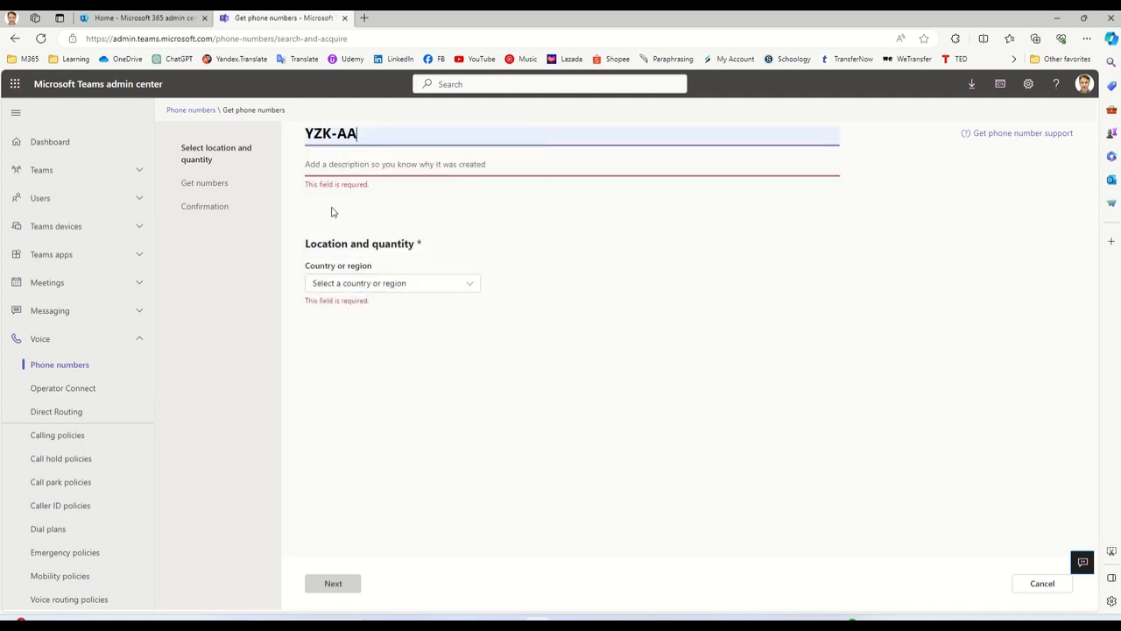
{"action": "left_click", "coordinate": [358, 161]}
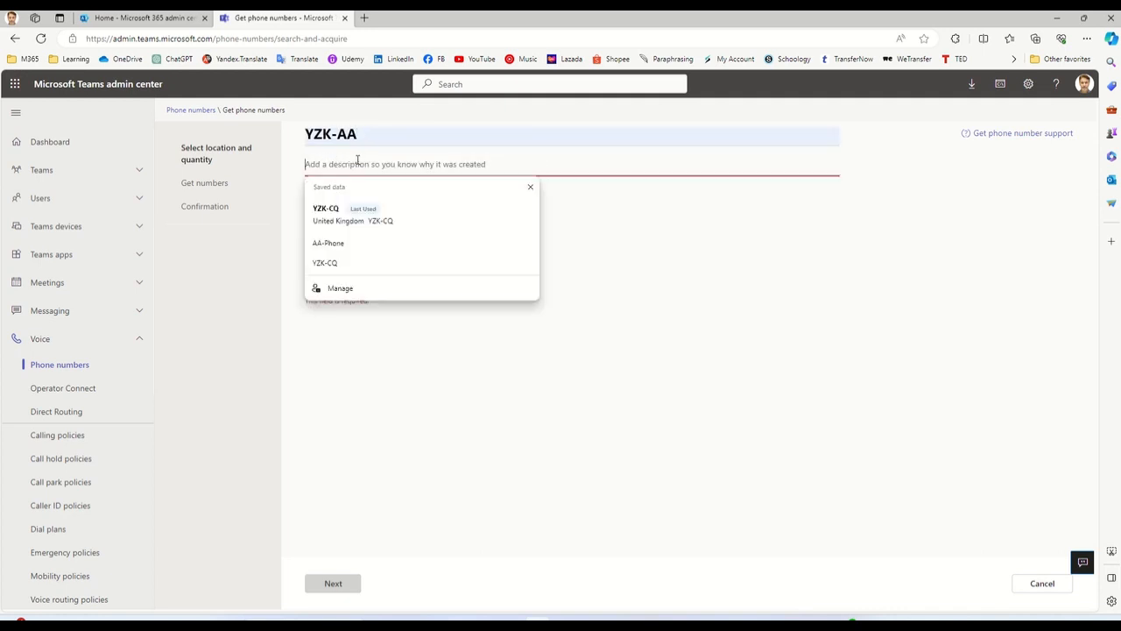
{"action": "left_click", "coordinate": [326, 211]}
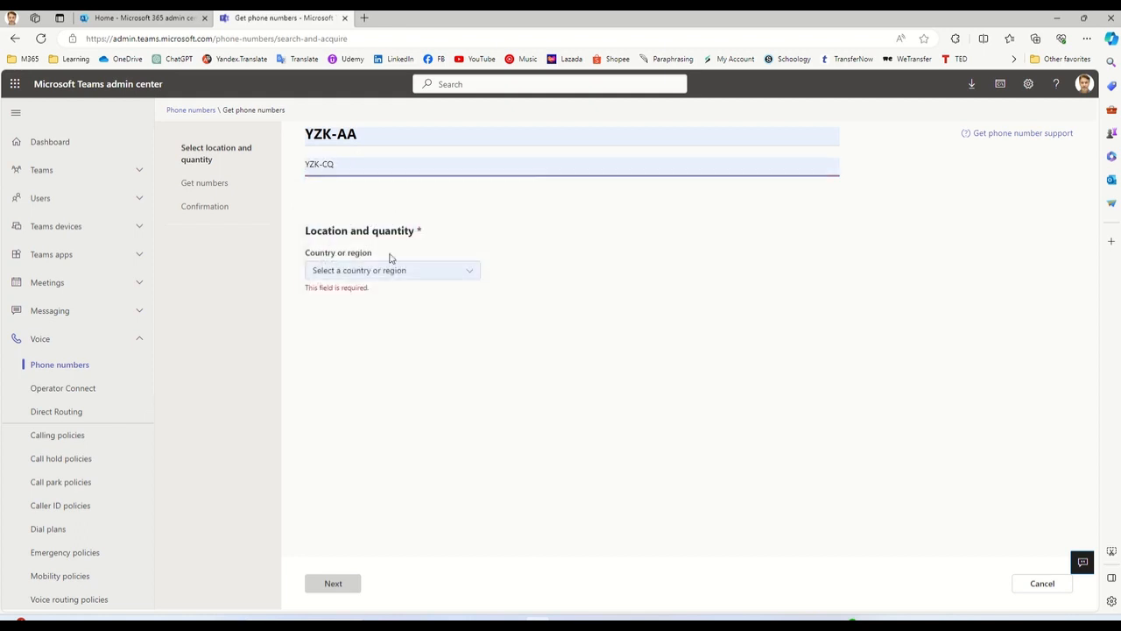
{"action": "left_click", "coordinate": [465, 273]}
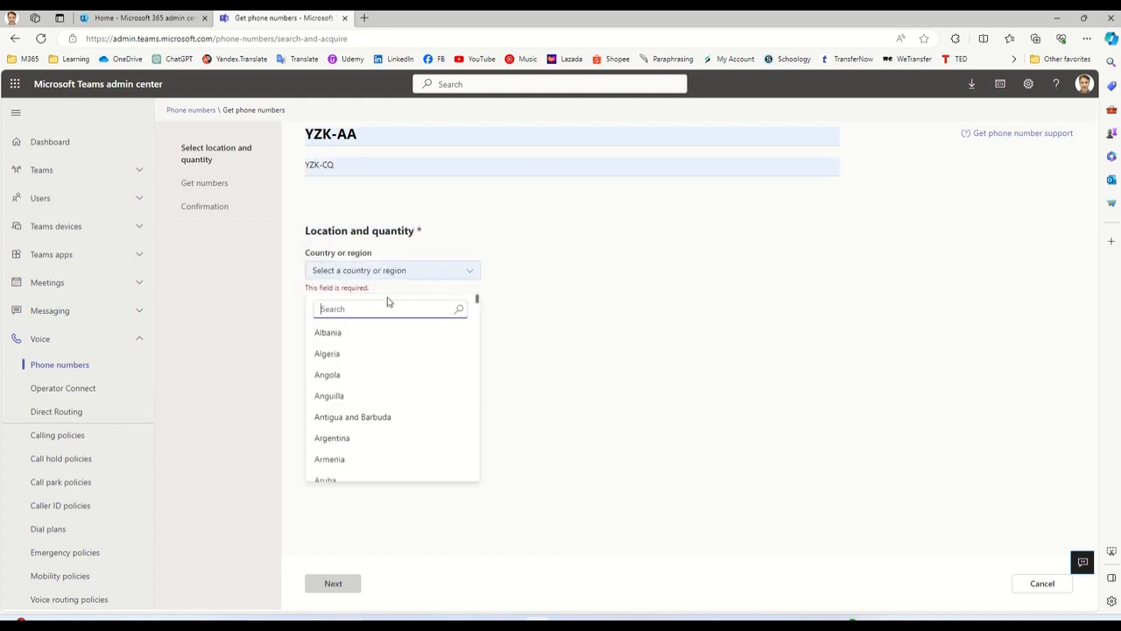
{"action": "type", "text": "unit"}
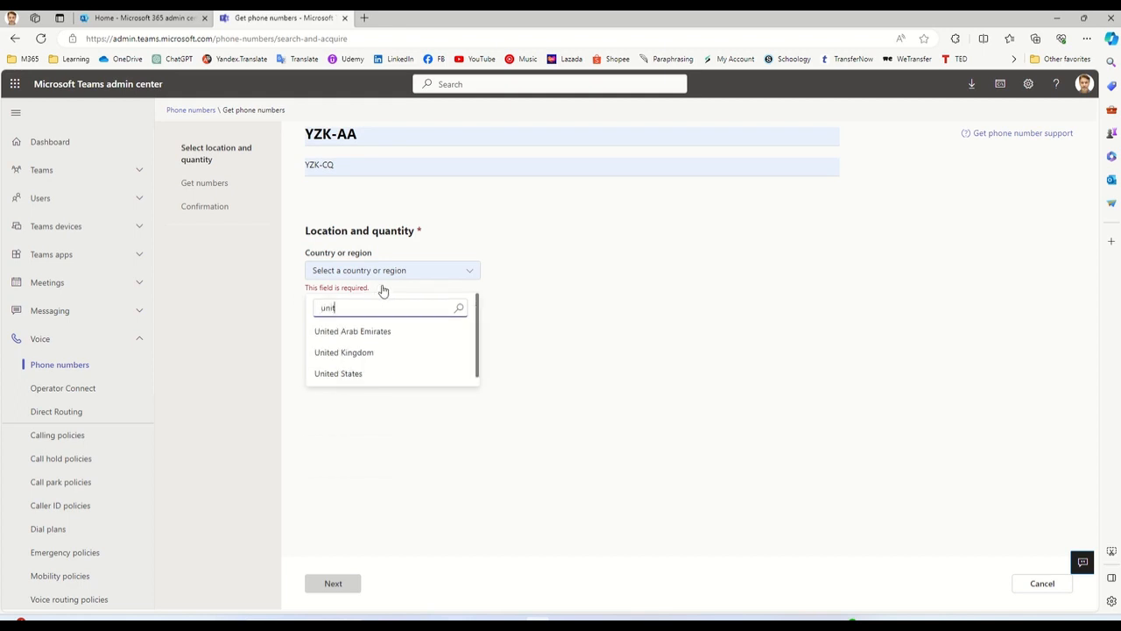
{"action": "left_click", "coordinate": [372, 351]}
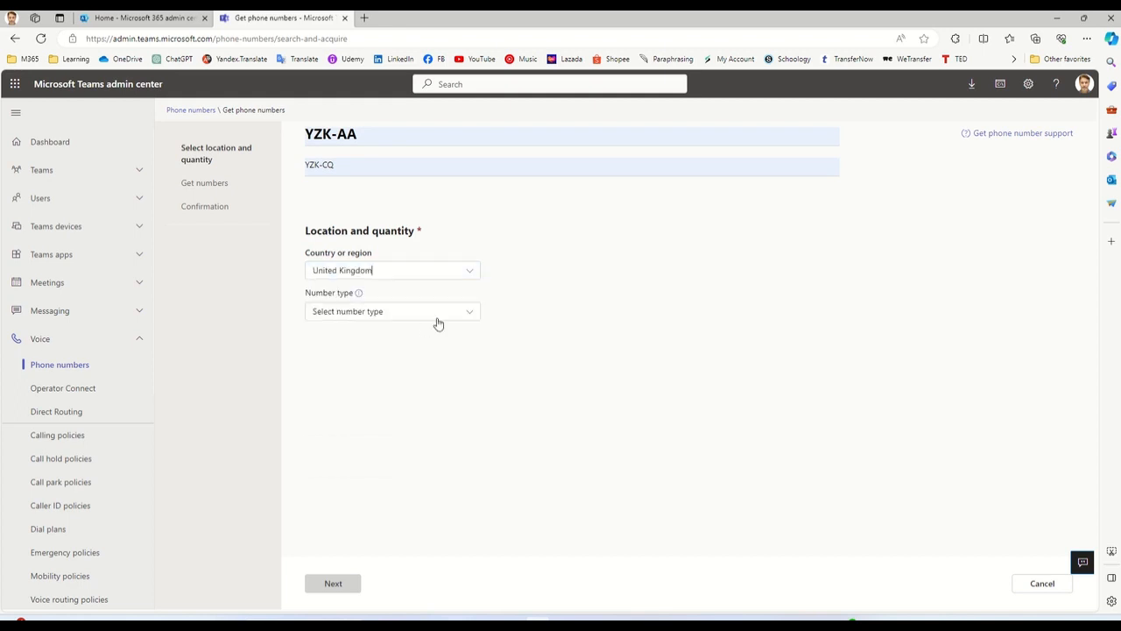
Review the number types offered for the United Kingdom order, from call queue and auto attendant to user (subscriber), without choosing one.
{"action": "left_click", "coordinate": [470, 316]}
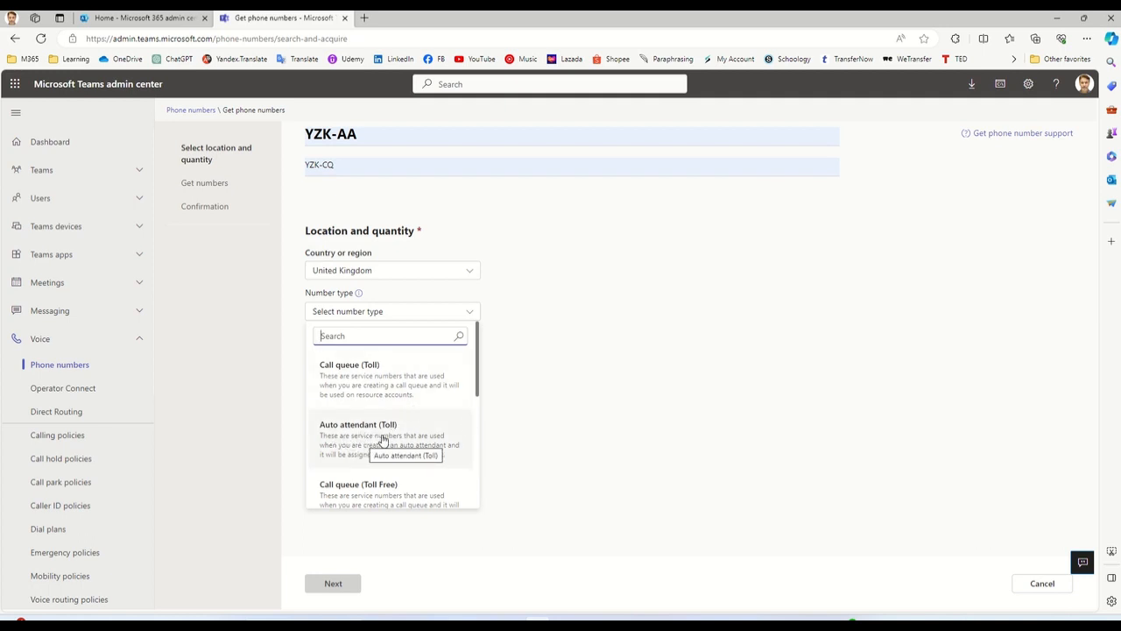
{"action": "left_click_drag", "start_coordinate": [476, 394], "coordinate": [474, 506]}
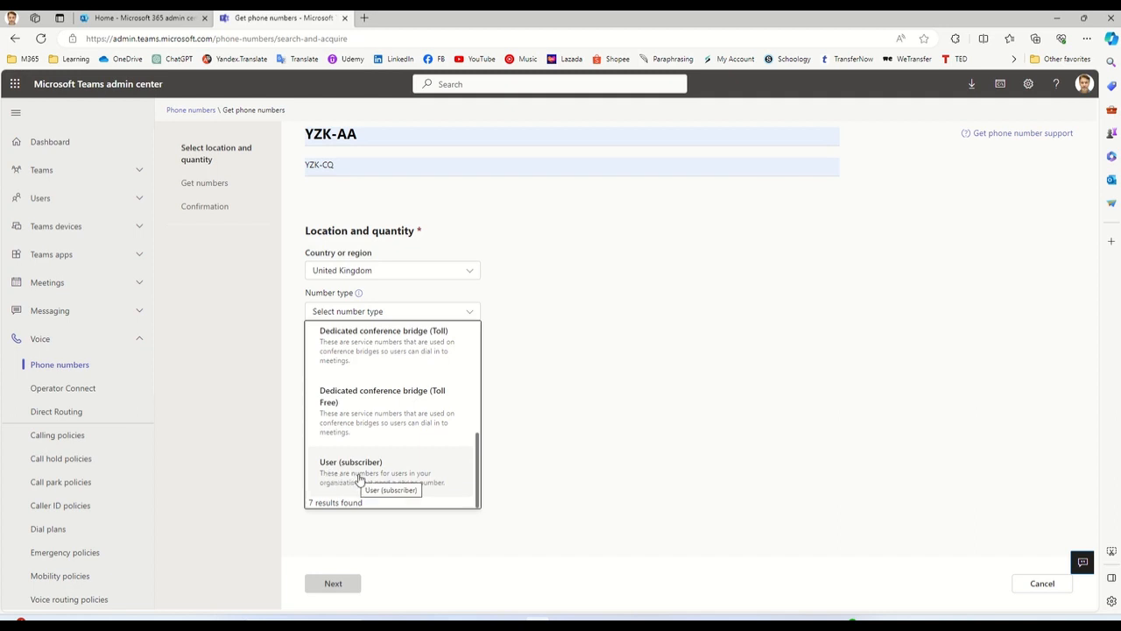
{"action": "left_click_drag", "start_coordinate": [477, 469], "coordinate": [488, 360]}
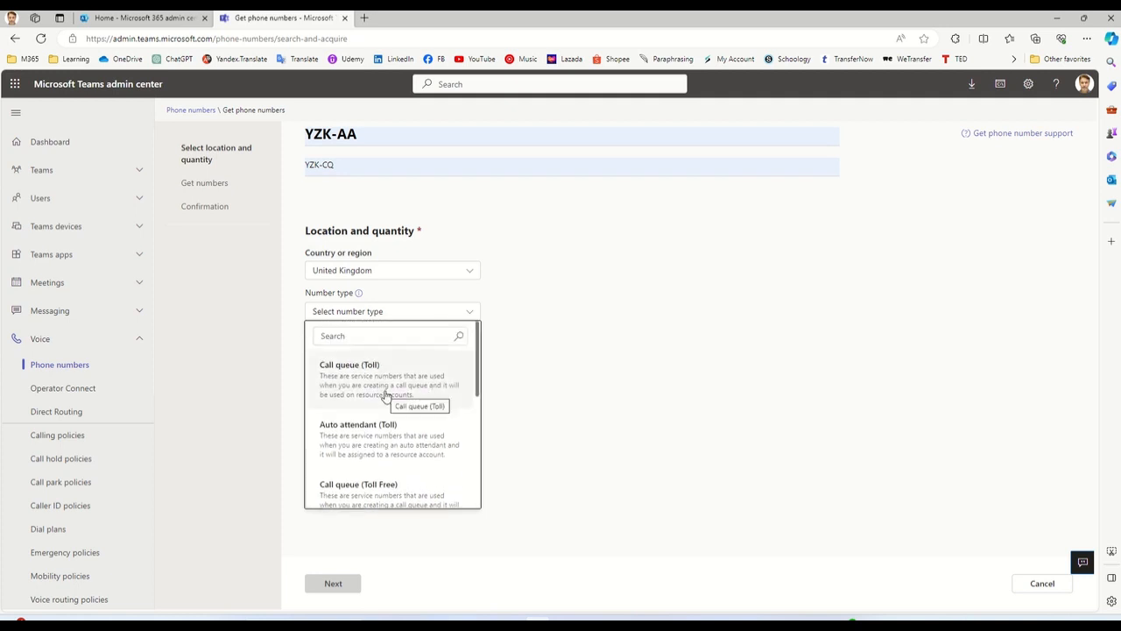
{"action": "left_click", "coordinate": [610, 446]}
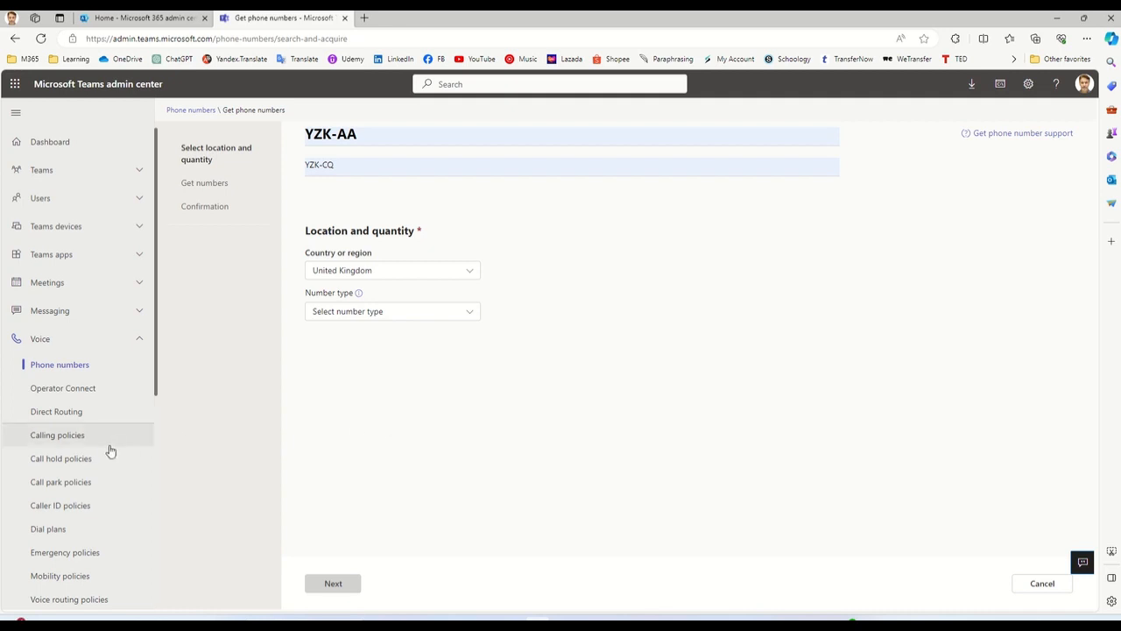
On the voice resource accounts page, add a Call queue resource account with display name "Support CQ" and username "supportcq".
{"action": "scroll", "coordinate": [94, 469], "scroll_direction": "down", "scroll_amount": 2}
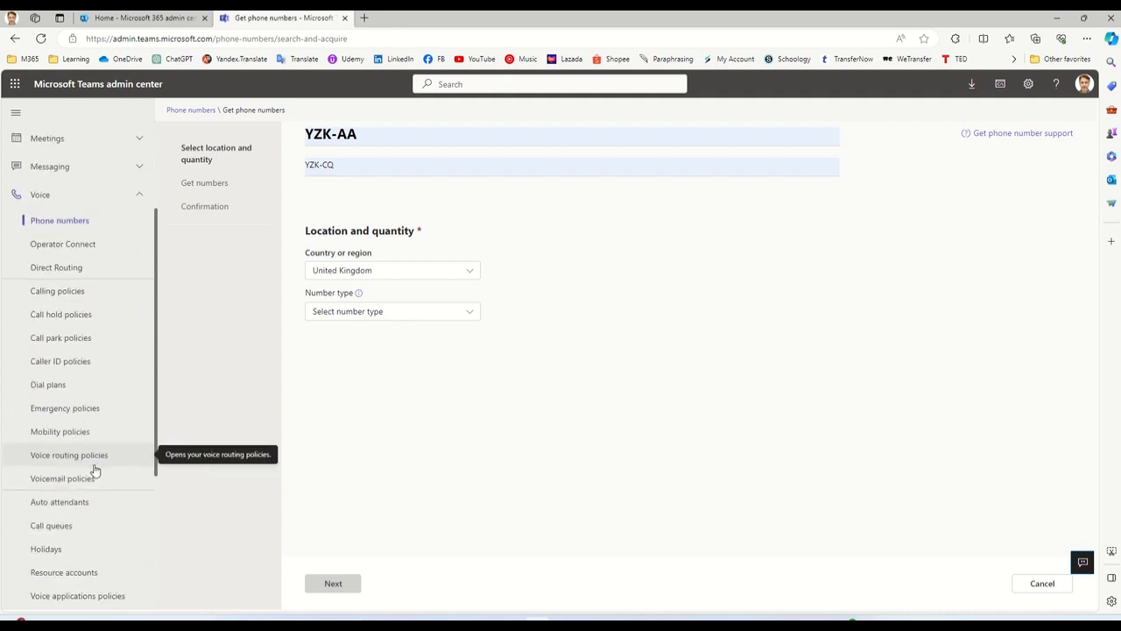
{"action": "scroll", "coordinate": [94, 470], "scroll_direction": "down", "scroll_amount": 2}
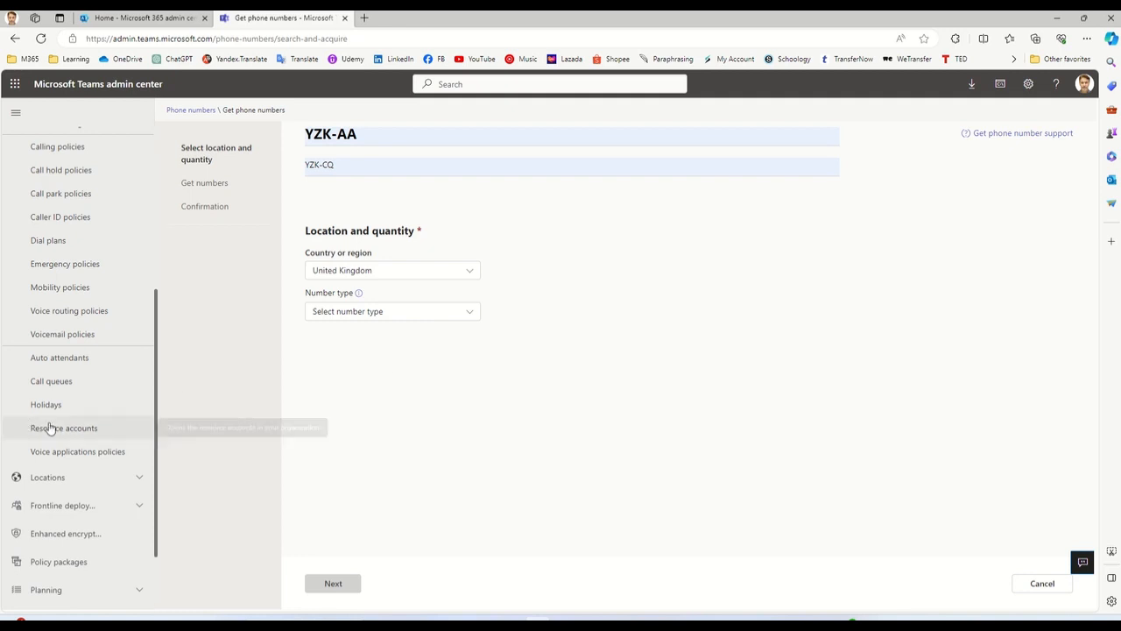
{"action": "left_click", "coordinate": [75, 427]}
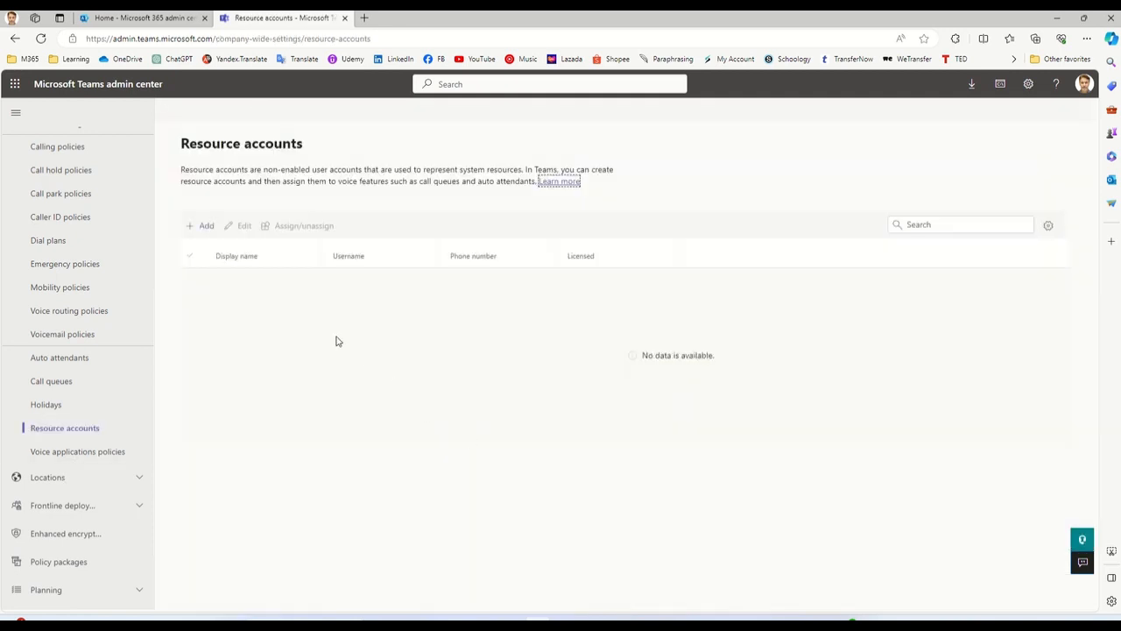
{"action": "left_click", "coordinate": [205, 228]}
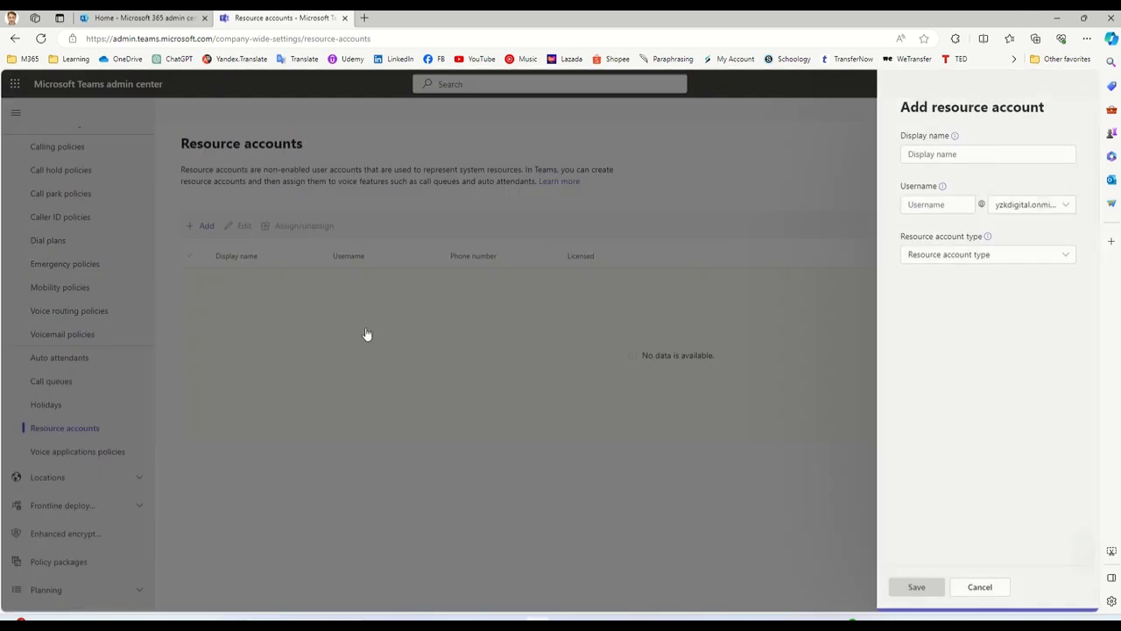
{"action": "left_click", "coordinate": [959, 152]}
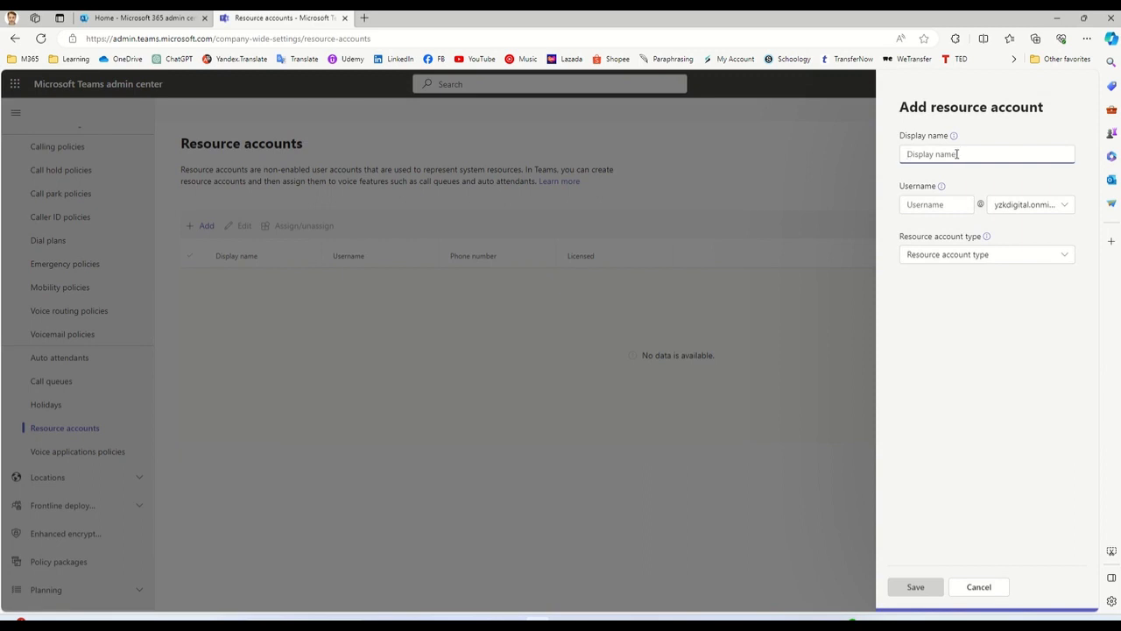
{"action": "type", "text": "Su"}
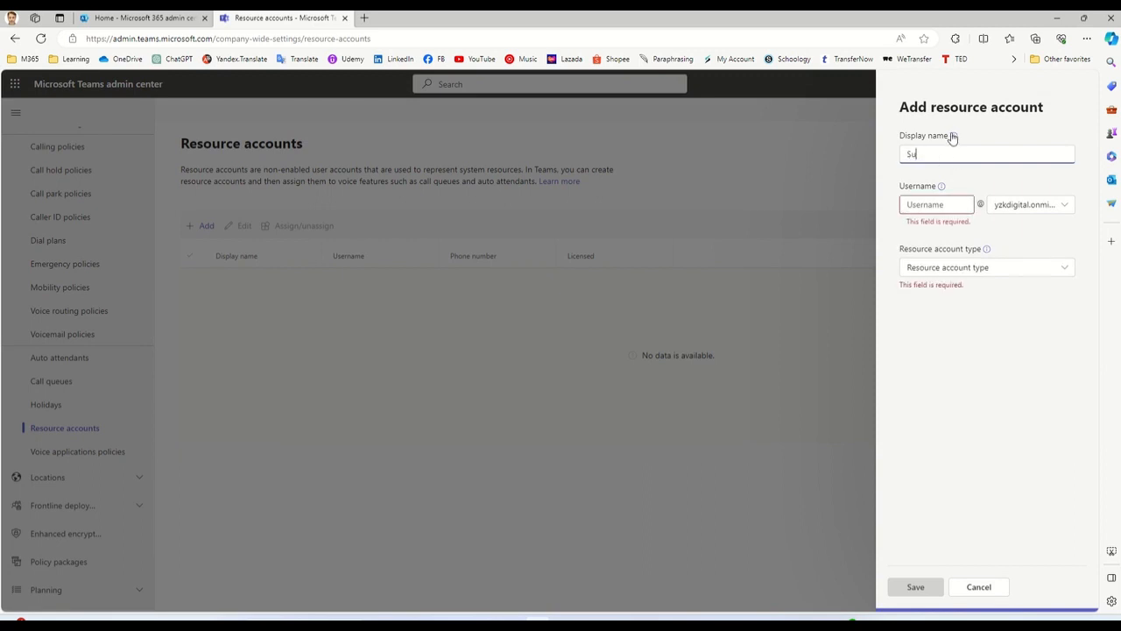
{"action": "type", "text": "pport CQ"}
{"action": "left_click", "coordinate": [938, 206]}
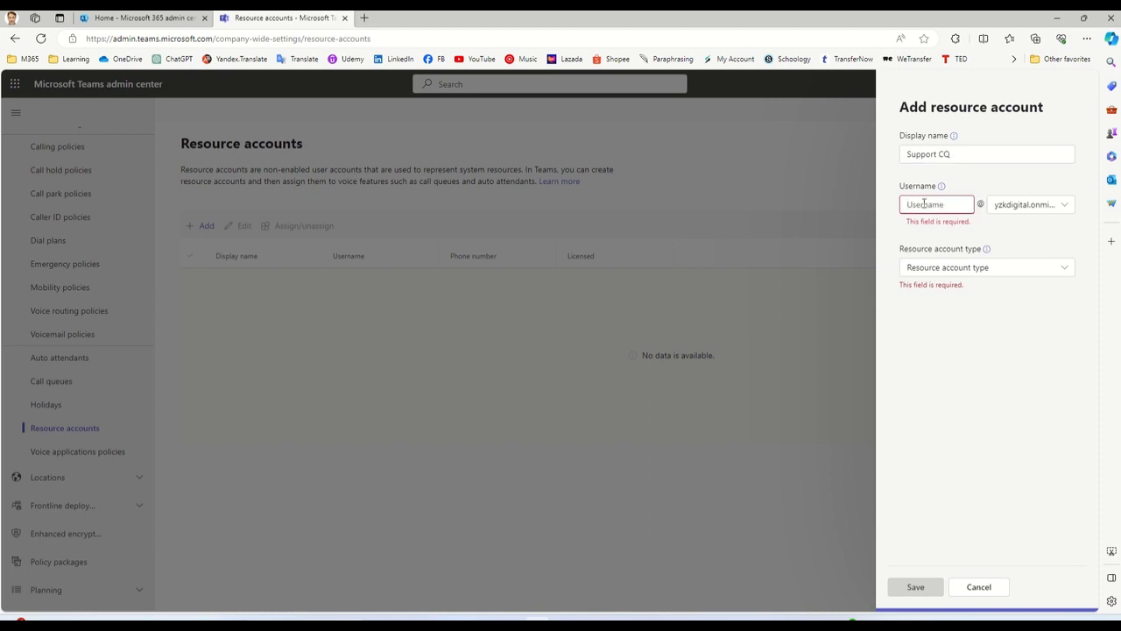
{"action": "type", "text": "supportcq"}
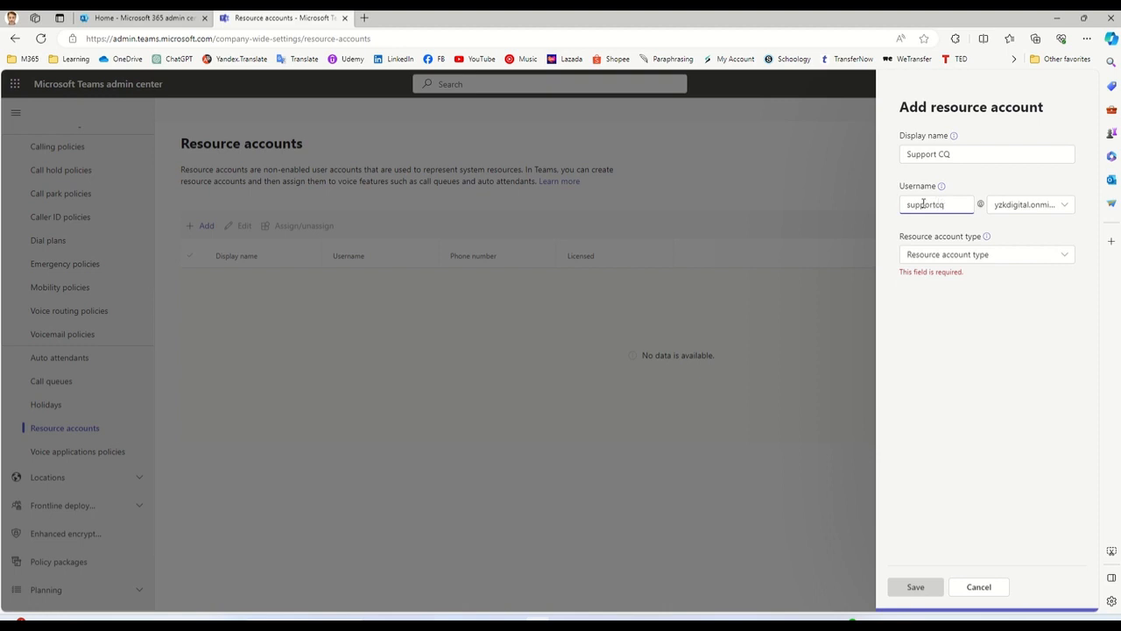
{"action": "left_click", "coordinate": [1061, 258]}
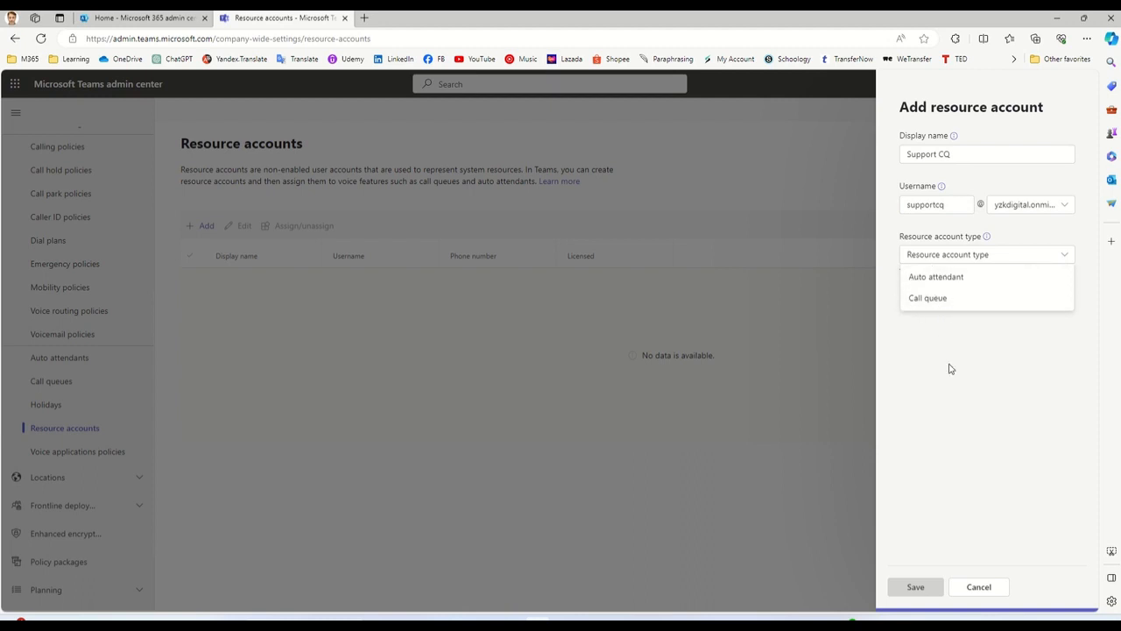
{"action": "left_click", "coordinate": [935, 300]}
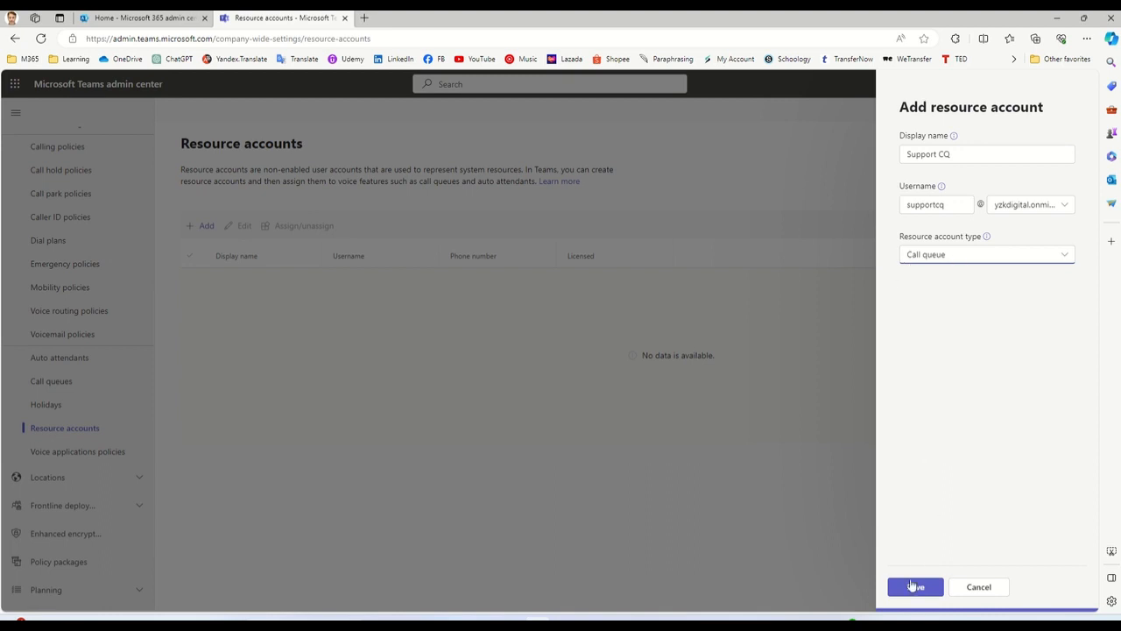
{"action": "left_click", "coordinate": [912, 590]}
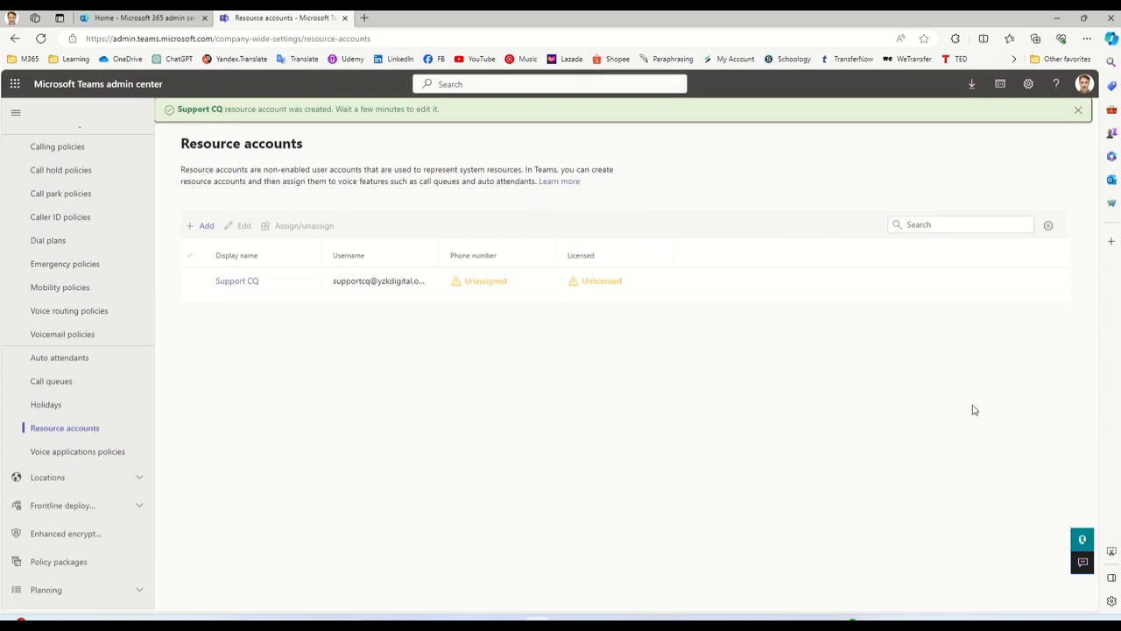
Add an Auto attendant resource account with display name "YZKdigital MainLine" and username "yzkdigitalmain".
{"action": "left_click", "coordinate": [206, 227]}
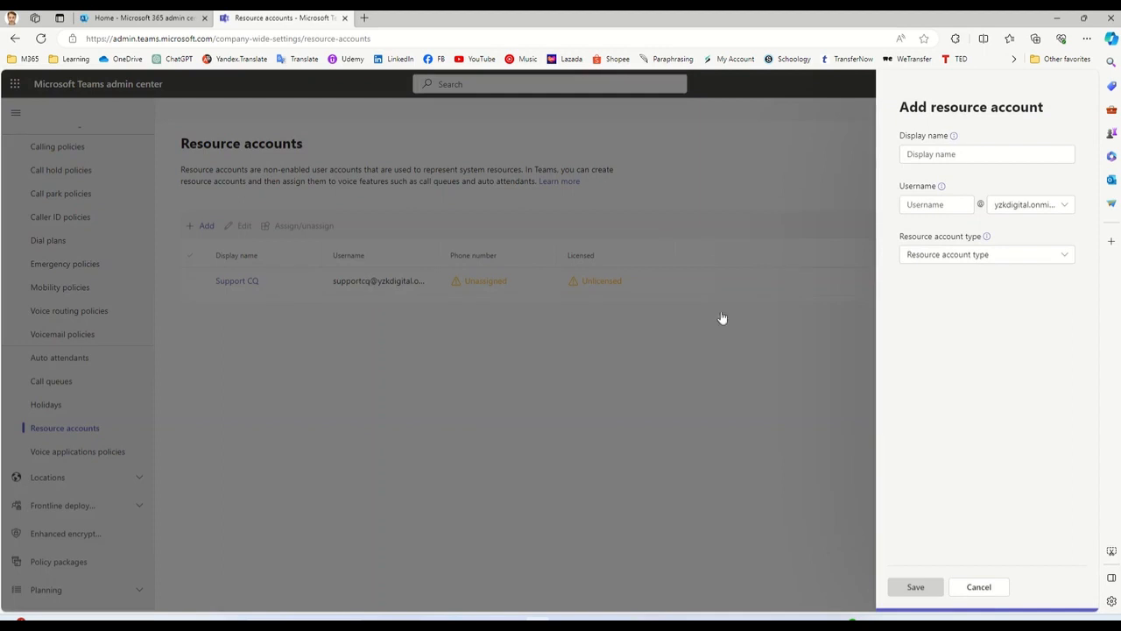
{"action": "left_click", "coordinate": [931, 154]}
{"action": "type", "text": "Y"}
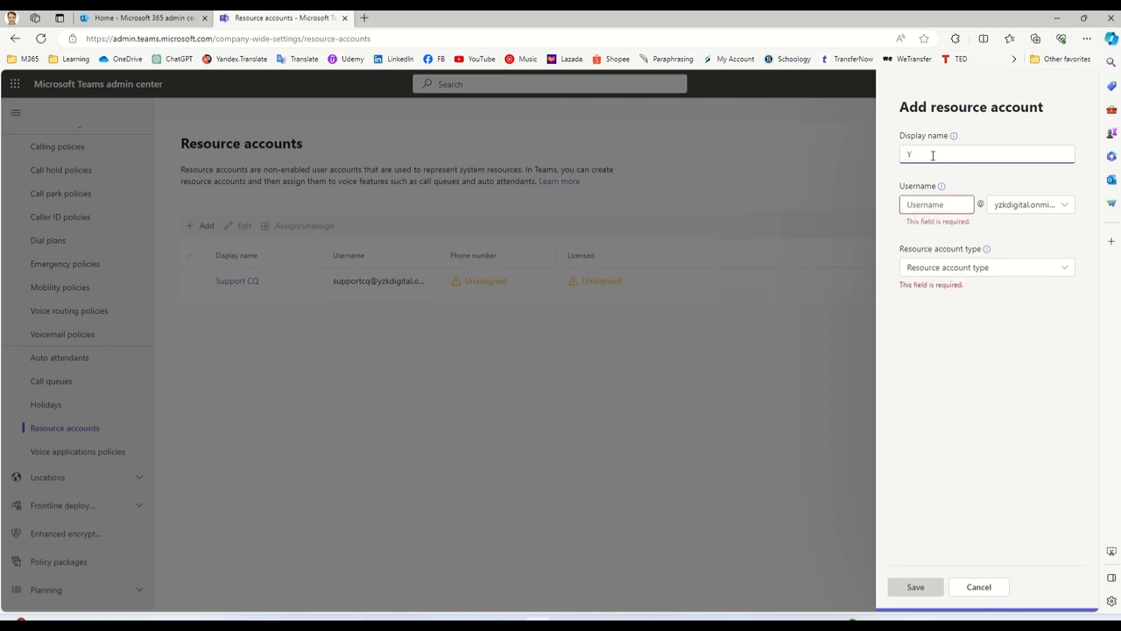
{"action": "type", "text": "ZKdigital"}
{"action": "key", "text": "BackSpace"}
{"action": "key", "text": "BackSpace"}
{"action": "key", "text": "BackSpace"}
{"action": "type", "text": "al Ma"}
{"action": "left_click", "coordinate": [930, 204]}
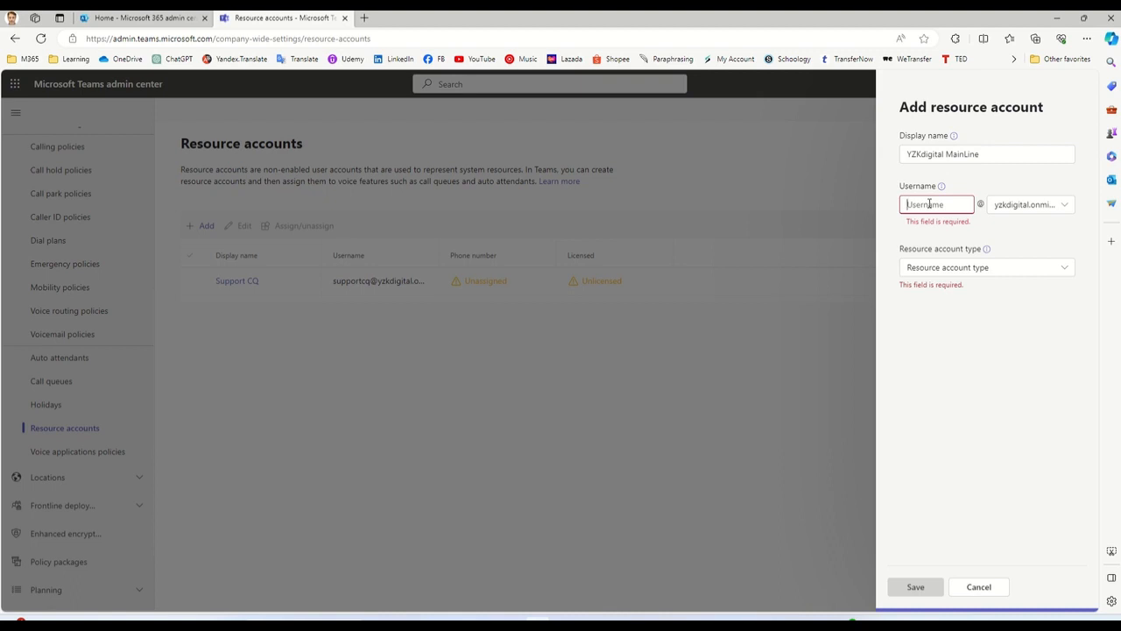
{"action": "type", "text": "yzkdigital"}
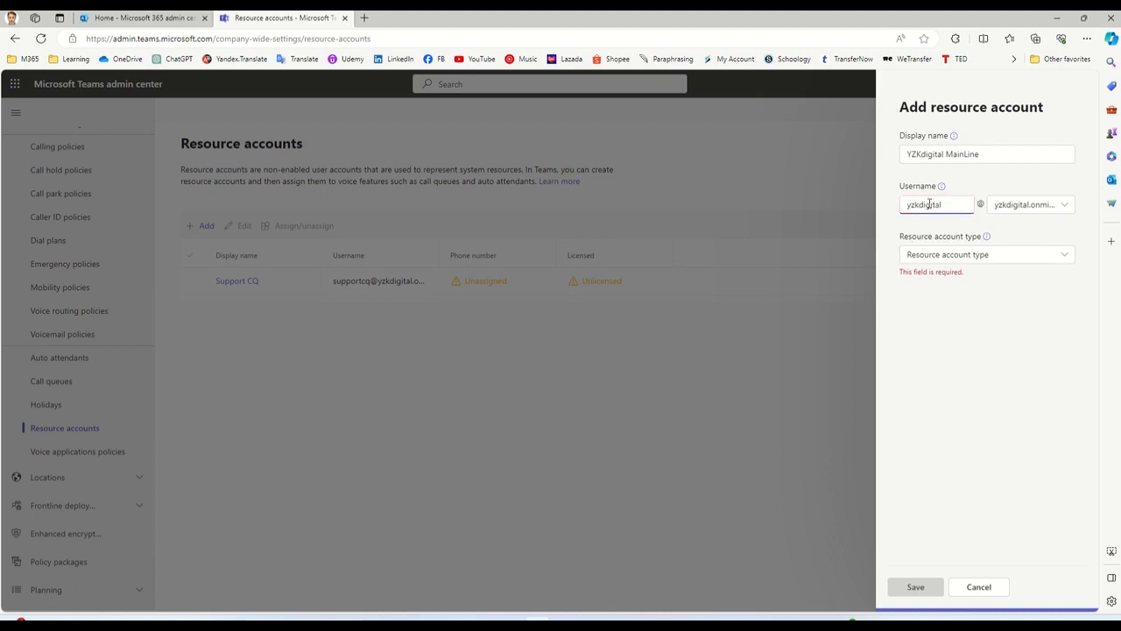
{"action": "type", "text": "main"}
{"action": "left_click", "coordinate": [1051, 257]}
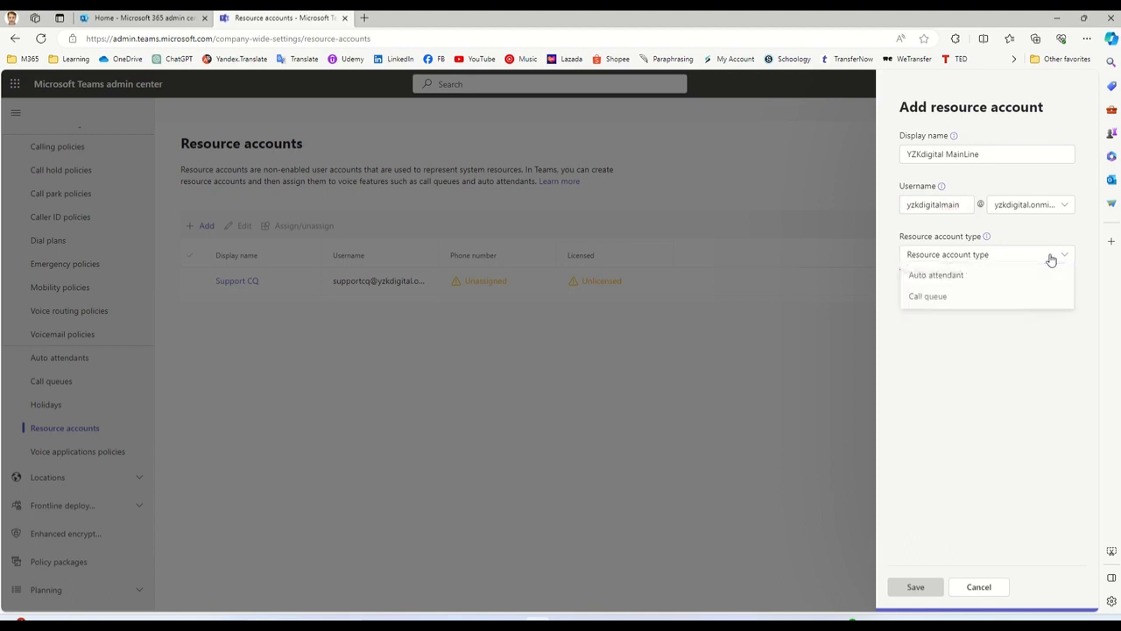
{"action": "left_click", "coordinate": [945, 278]}
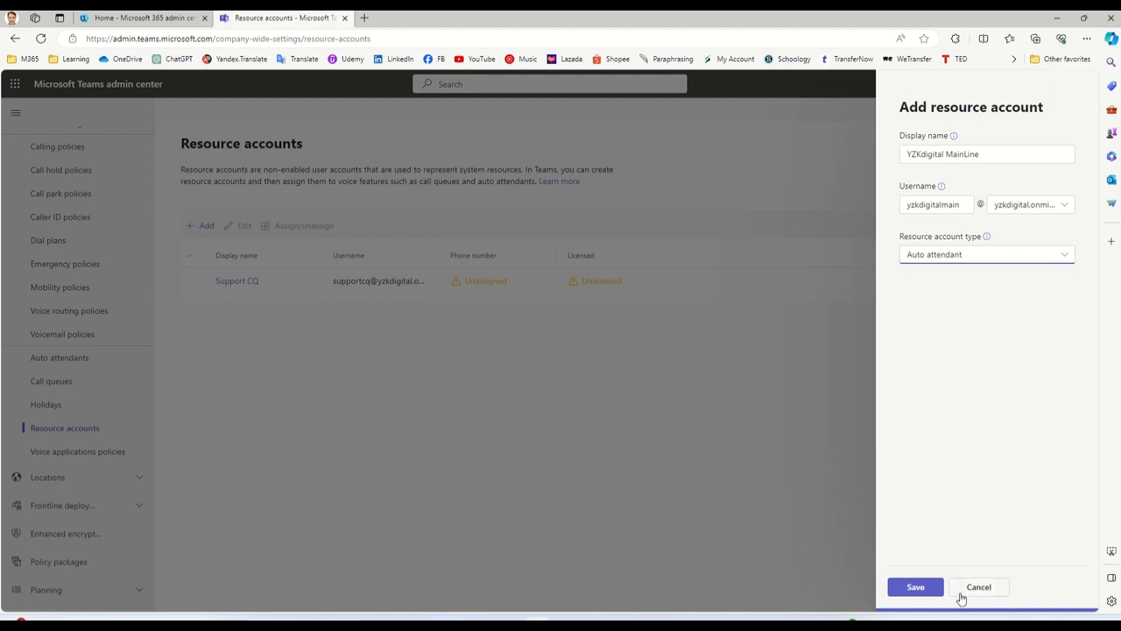
{"action": "left_click", "coordinate": [916, 587]}
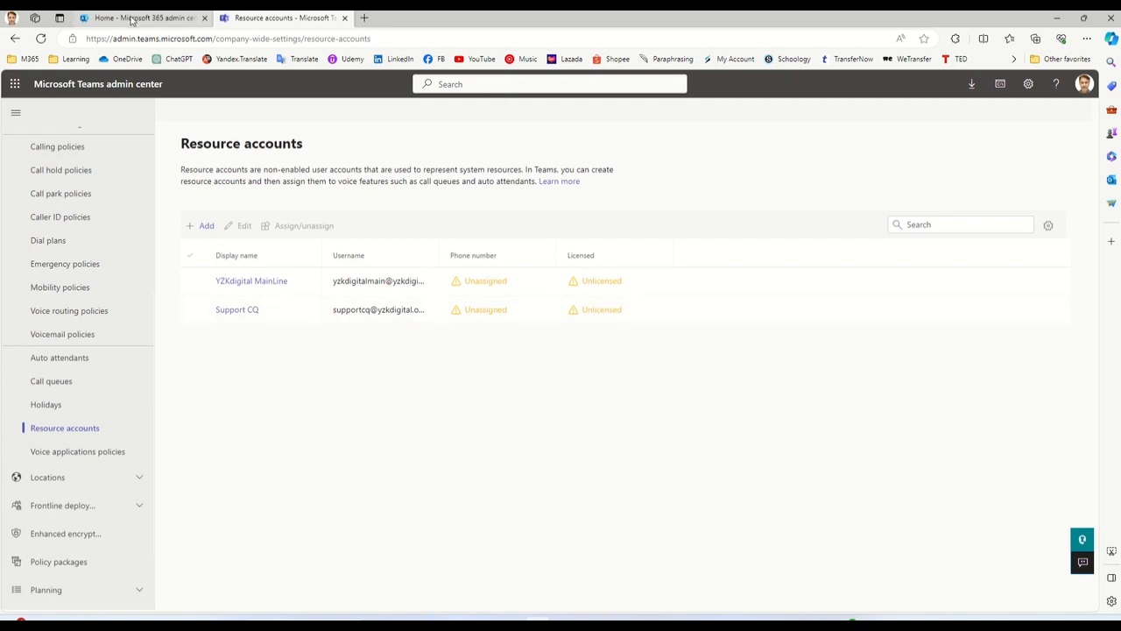
Switch to the Microsoft 365 admin center, look for the new resource accounts among the active users, and reload the list.
{"action": "left_click", "coordinate": [136, 18]}
{"action": "left_click", "coordinate": [144, 158]}
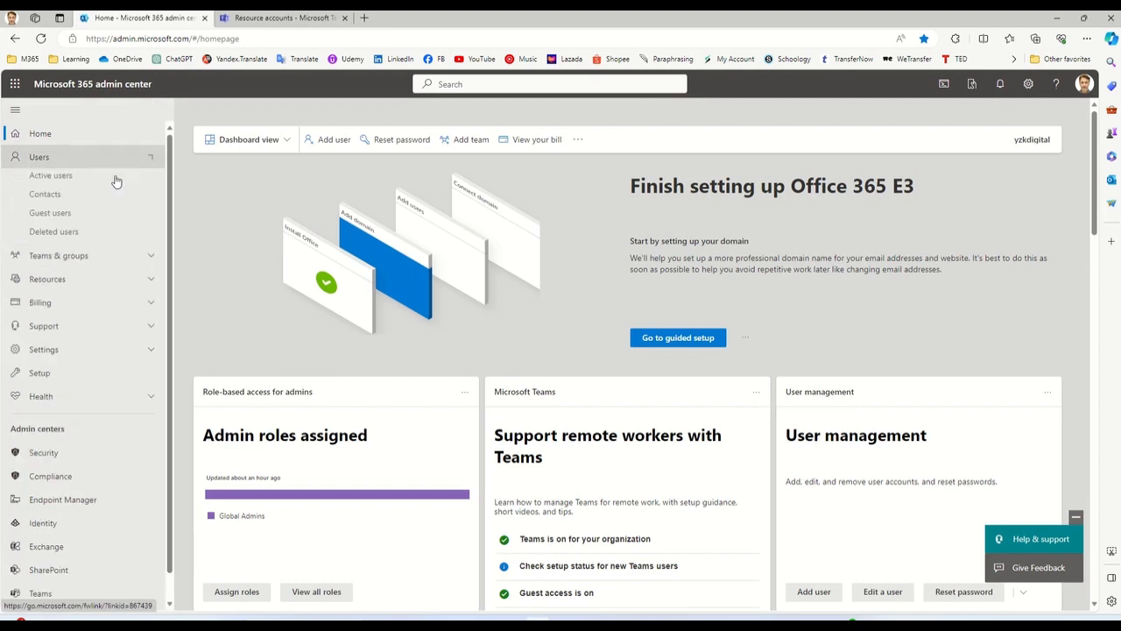
{"action": "left_click", "coordinate": [69, 180]}
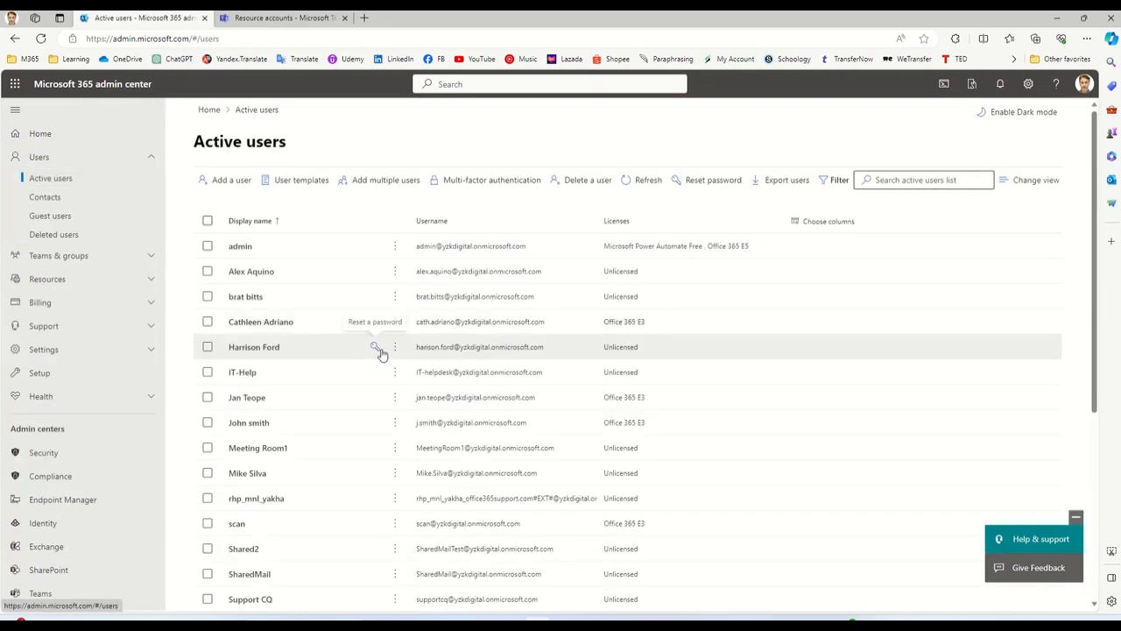
{"action": "scroll", "coordinate": [381, 351], "scroll_direction": "down", "scroll_amount": 4}
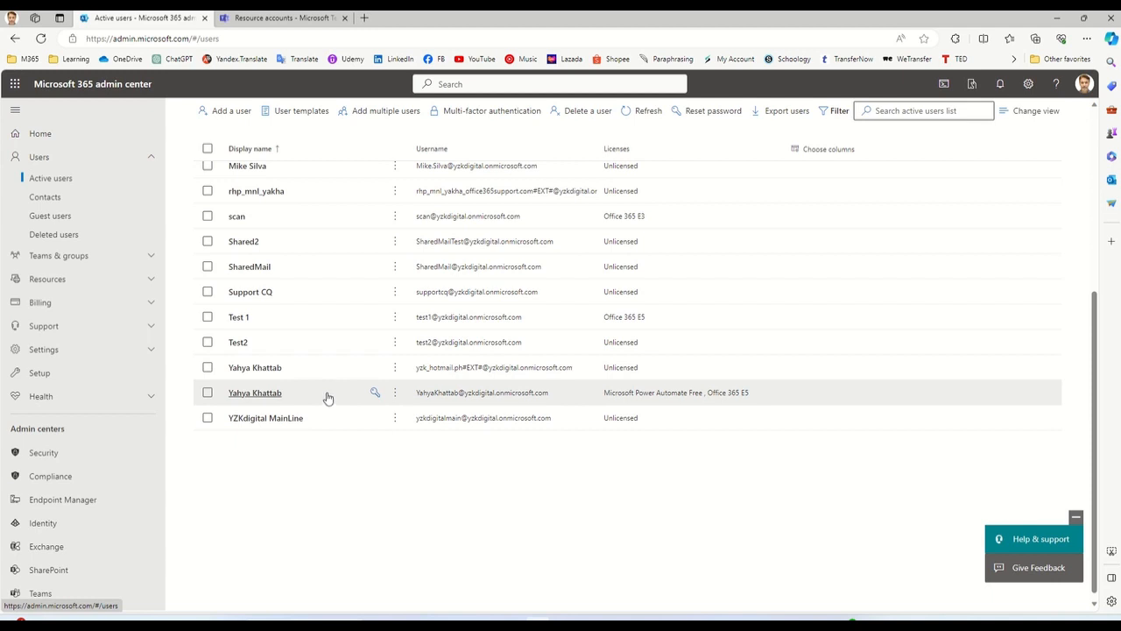
{"action": "scroll", "coordinate": [327, 398], "scroll_direction": "up", "scroll_amount": 2}
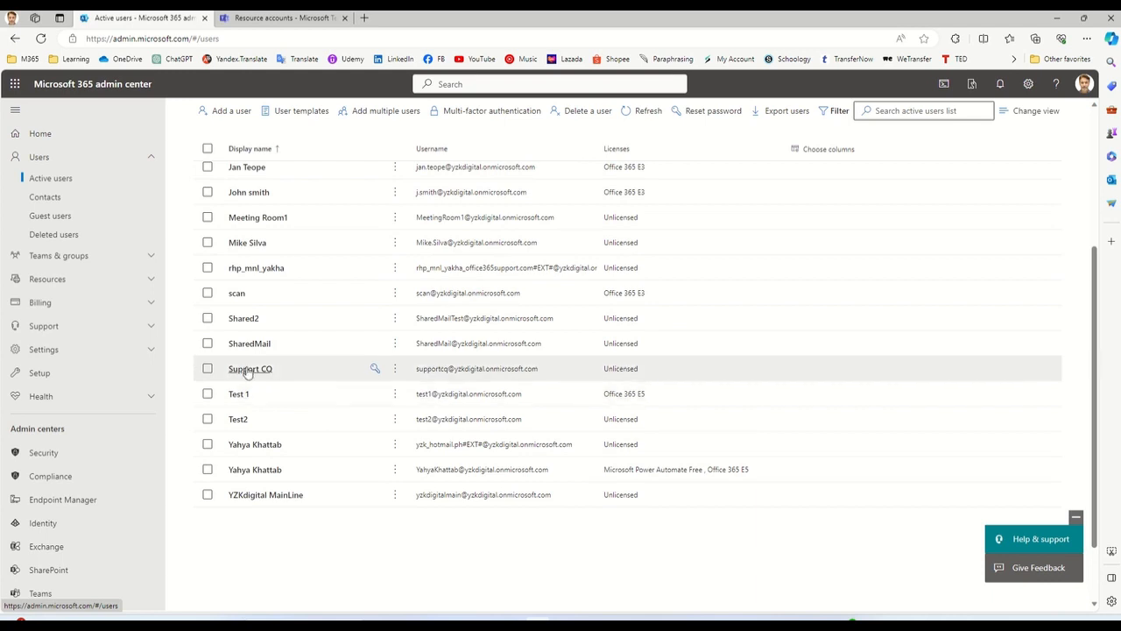
{"action": "scroll", "coordinate": [248, 372], "scroll_direction": "up", "scroll_amount": 5}
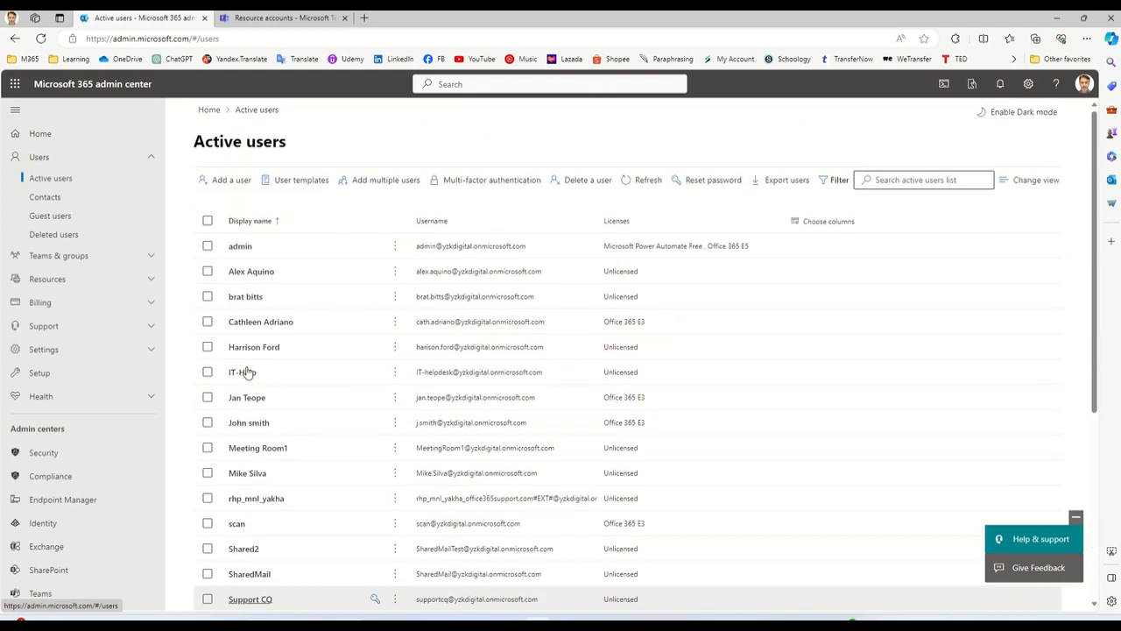
{"action": "scroll", "coordinate": [248, 372], "scroll_direction": "down", "scroll_amount": 5}
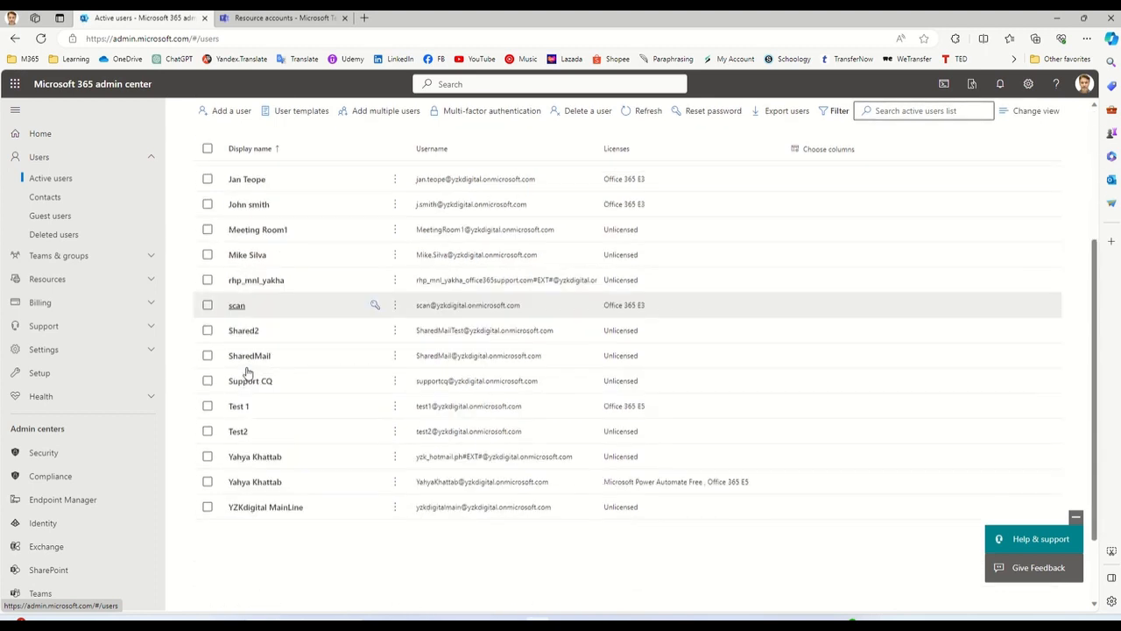
{"action": "left_click", "coordinate": [41, 39]}
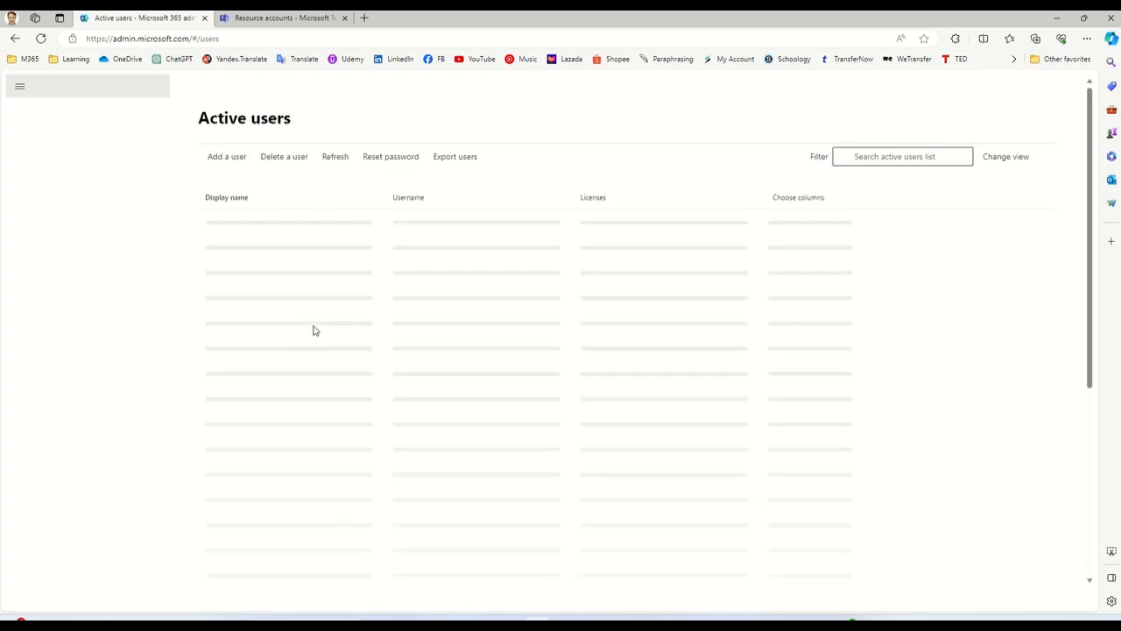
{"action": "scroll", "coordinate": [316, 337], "scroll_direction": "down", "scroll_amount": 5}
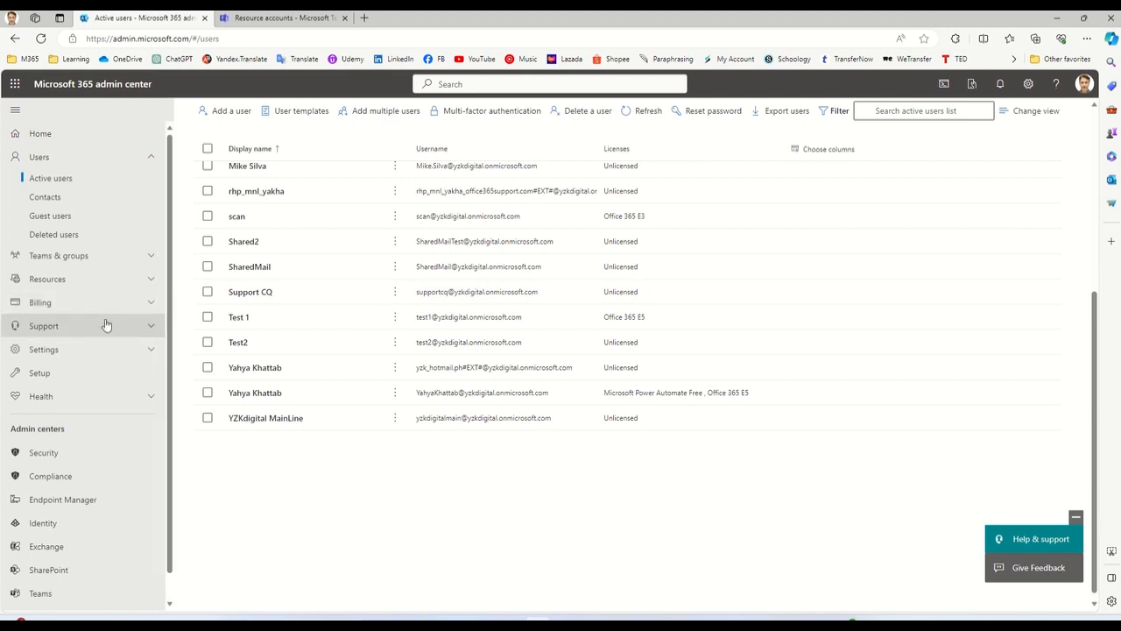
Open the billing catalogue for purchasing services and look through the recommended products.
{"action": "left_click", "coordinate": [150, 304]}
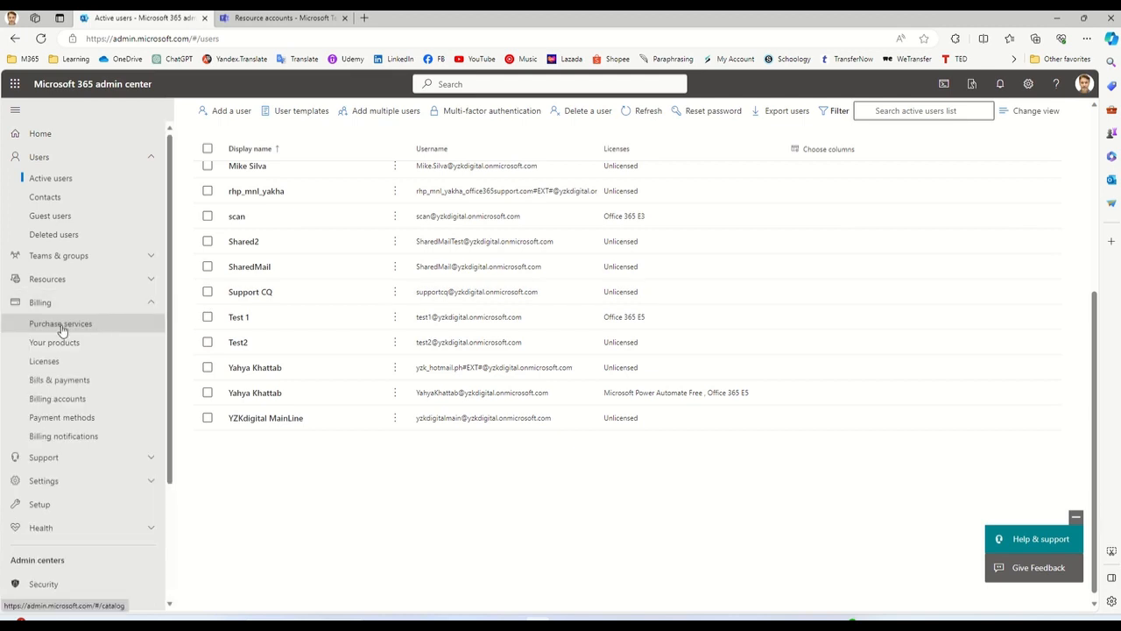
{"action": "left_click", "coordinate": [61, 329]}
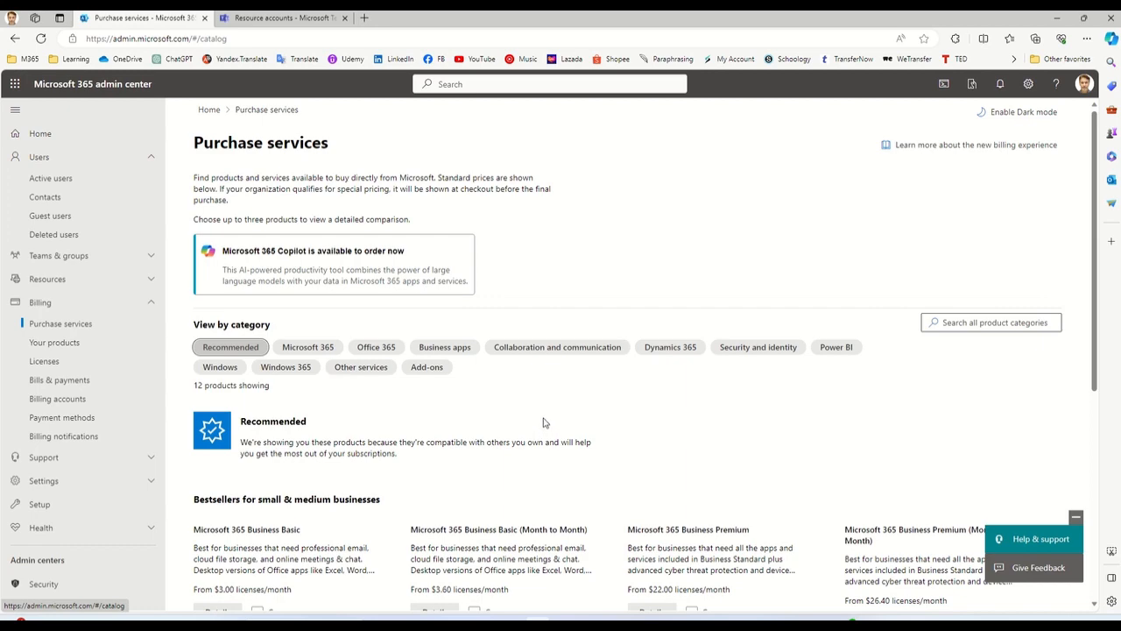
{"action": "scroll", "coordinate": [543, 423], "scroll_direction": "down", "scroll_amount": 3}
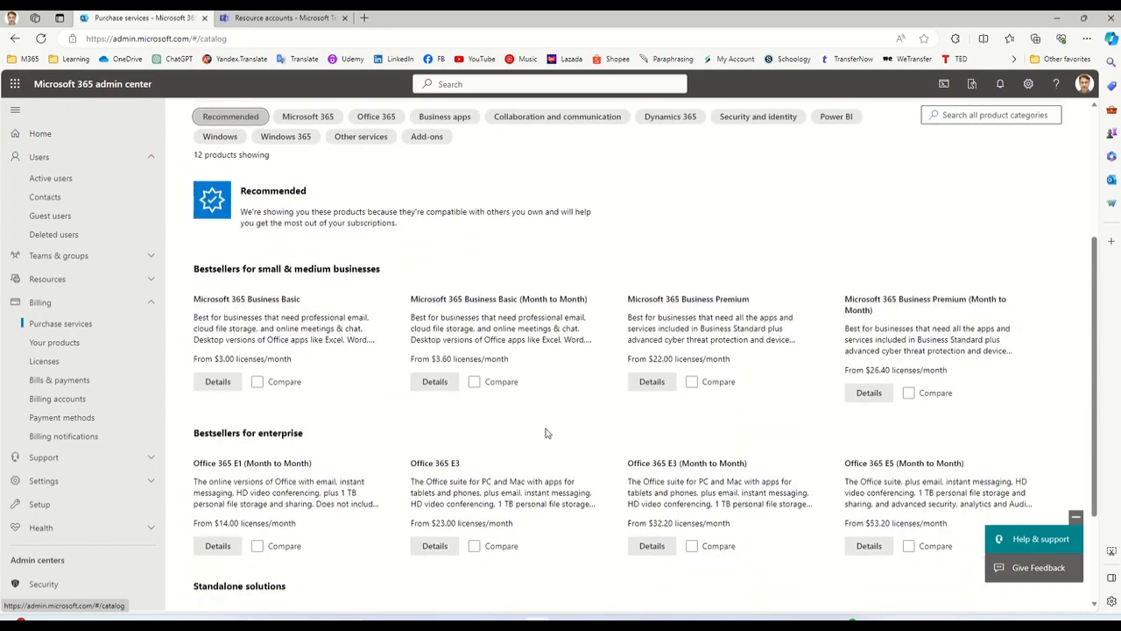
{"action": "scroll", "coordinate": [545, 432], "scroll_direction": "up", "scroll_amount": 3}
{"action": "scroll", "coordinate": [823, 460], "scroll_direction": "down", "scroll_amount": 4}
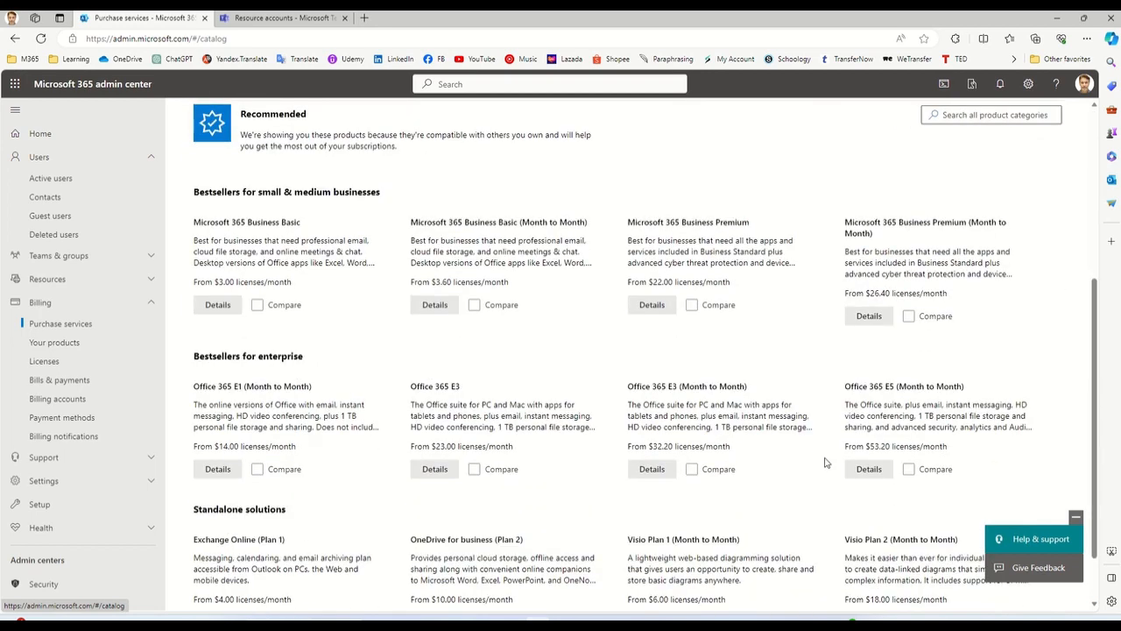
{"action": "scroll", "coordinate": [825, 441], "scroll_direction": "down", "scroll_amount": 1}
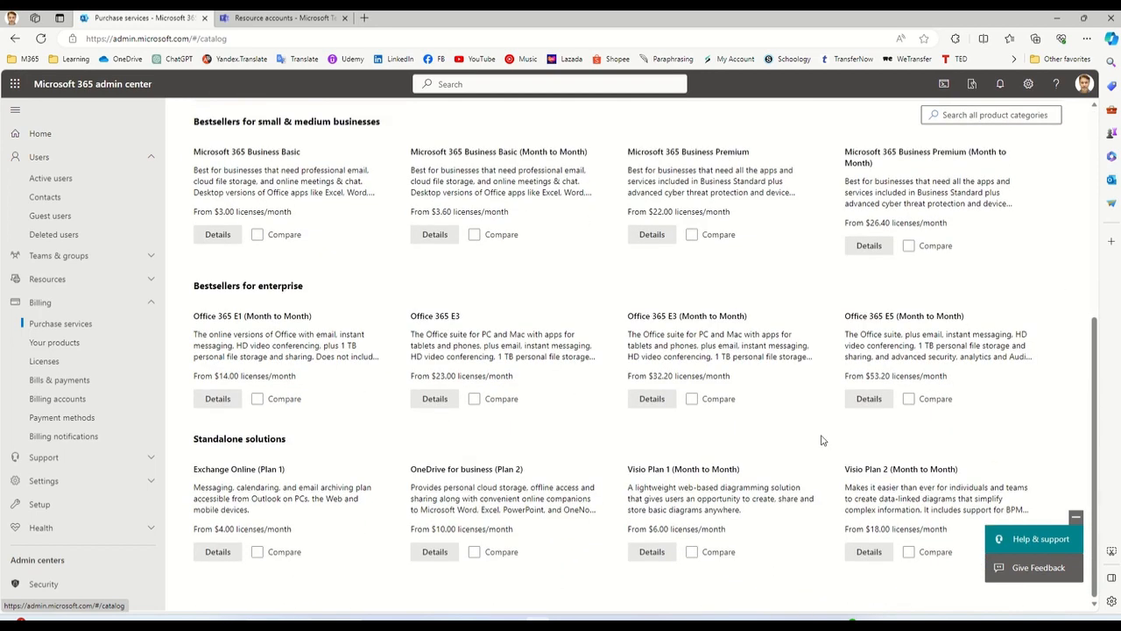
Search the purchase catalogue for "Microsoft Phone", look through the matching products, and open the list of products the organization owns.
{"action": "scroll", "coordinate": [818, 440], "scroll_direction": "up", "scroll_amount": 5}
{"action": "left_click", "coordinate": [969, 322]}
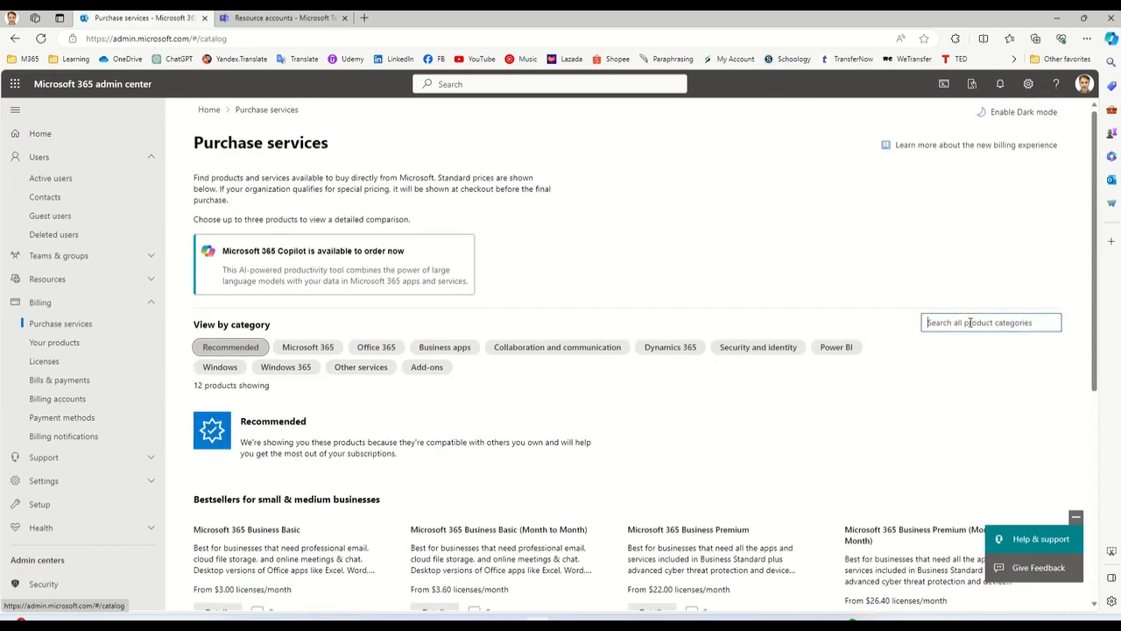
{"action": "type", "text": "Mic"}
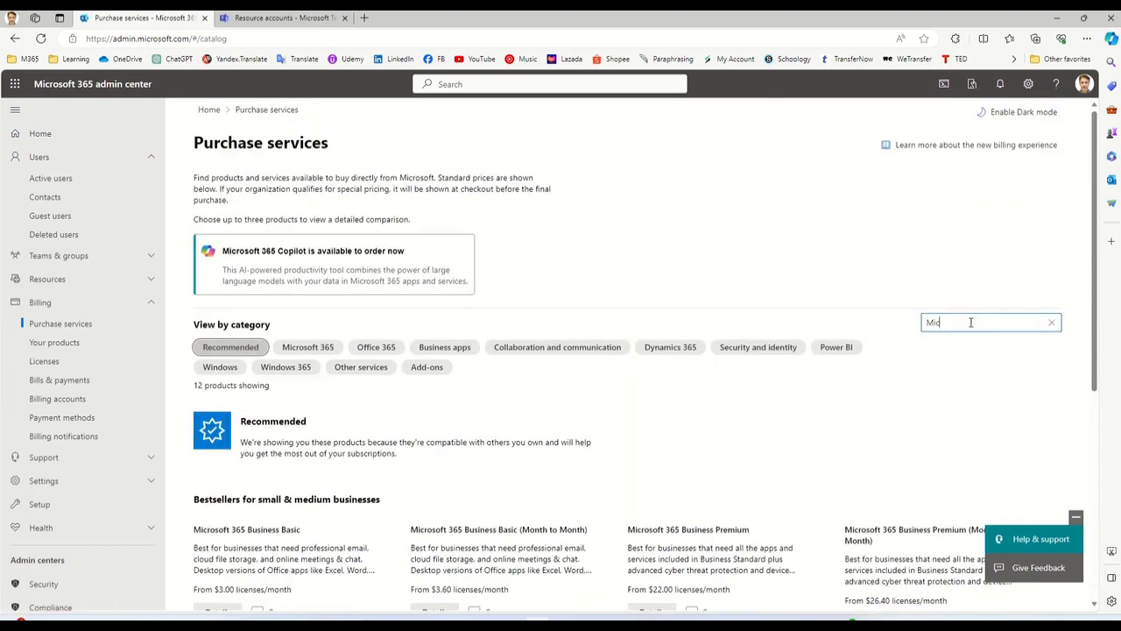
{"action": "type", "text": "rosoft Phone"}
{"action": "key", "text": "Return"}
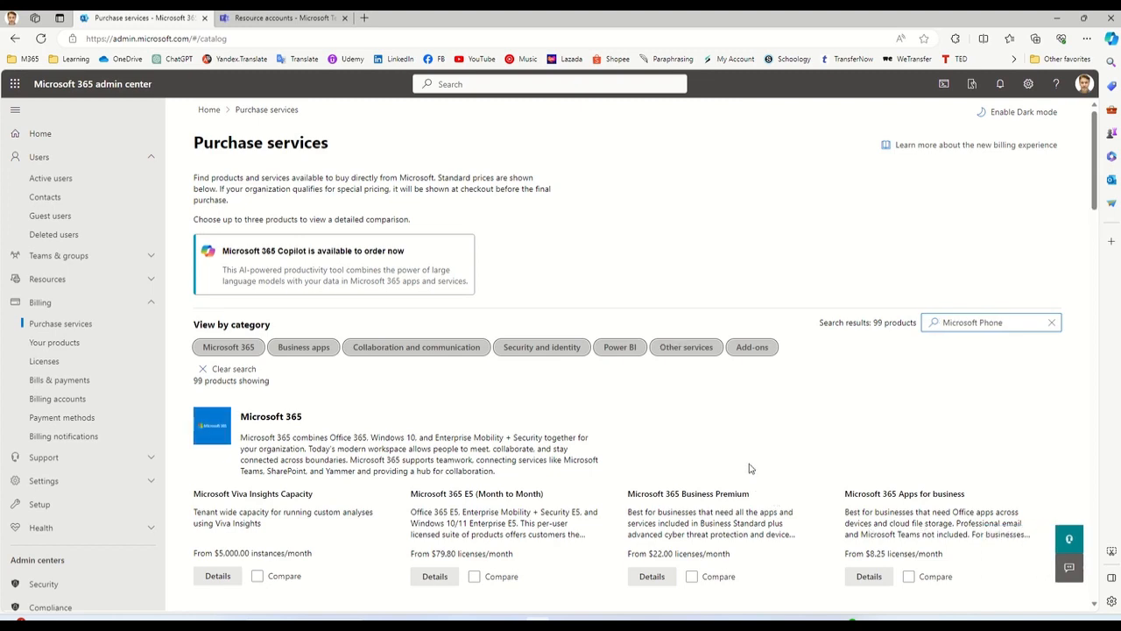
{"action": "scroll", "coordinate": [749, 468], "scroll_direction": "down", "scroll_amount": 3}
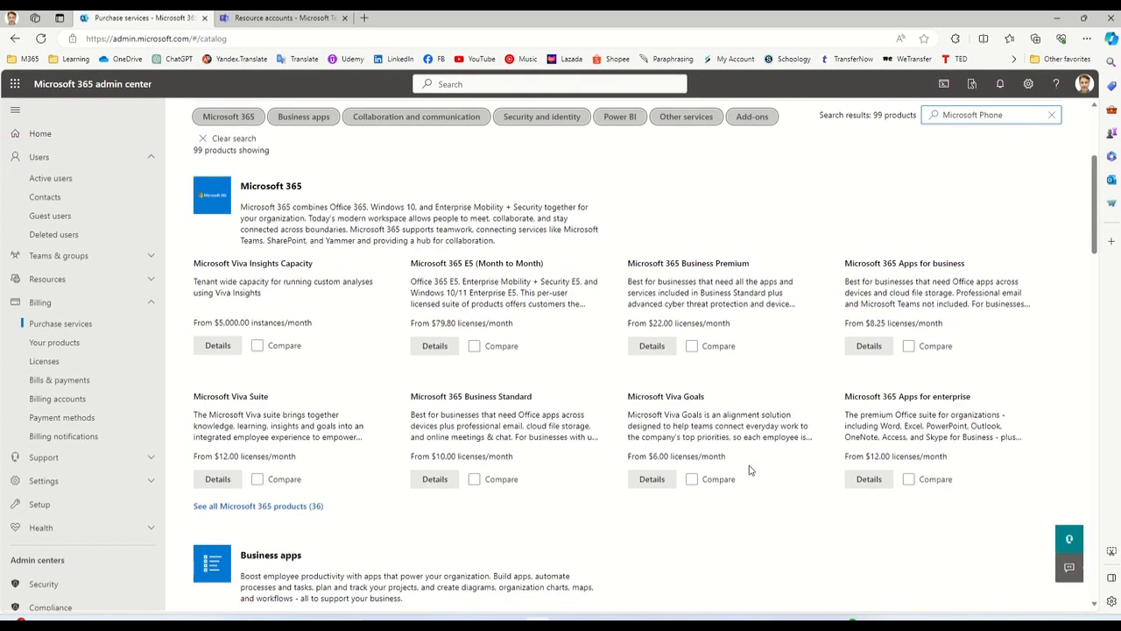
{"action": "scroll", "coordinate": [748, 469], "scroll_direction": "down", "scroll_amount": 5}
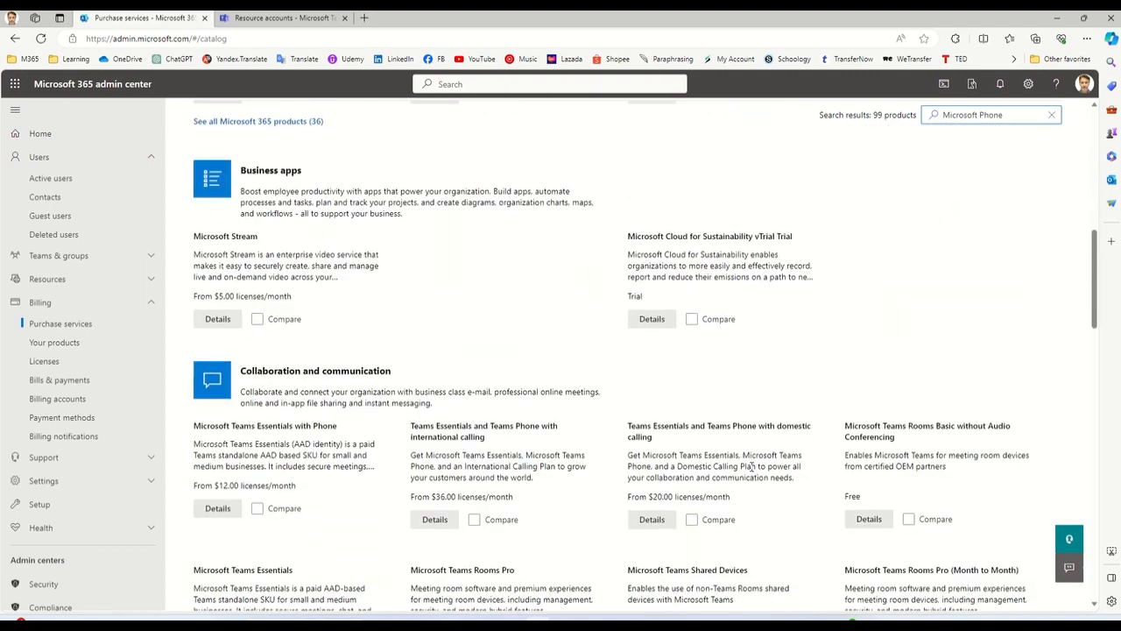
{"action": "scroll", "coordinate": [751, 467], "scroll_direction": "down", "scroll_amount": 2}
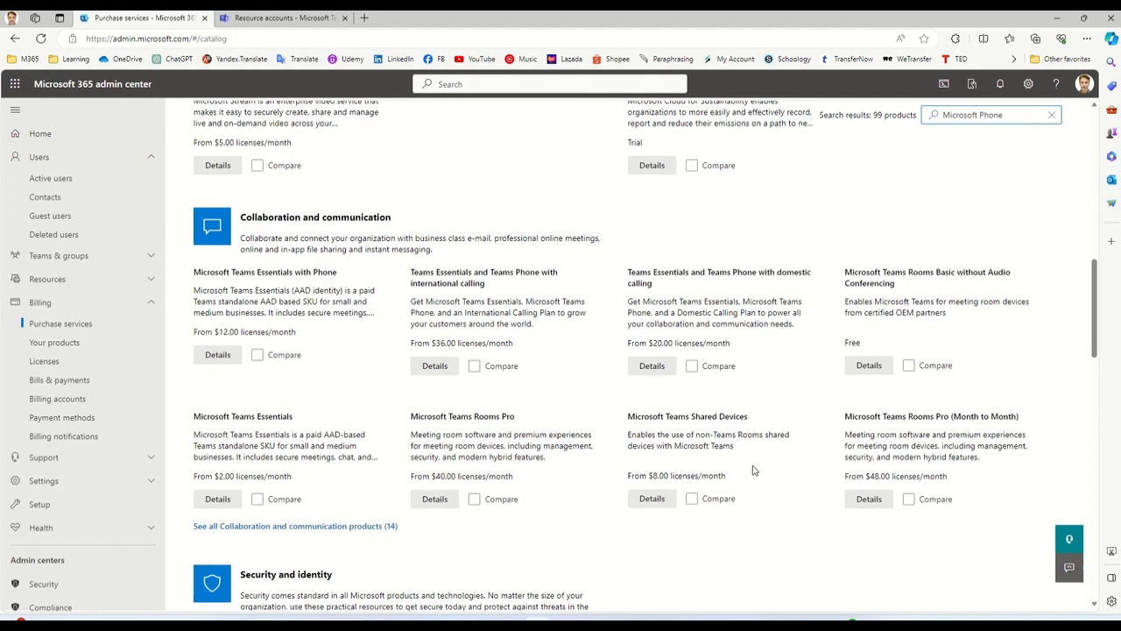
{"action": "scroll", "coordinate": [802, 434], "scroll_direction": "down", "scroll_amount": 2}
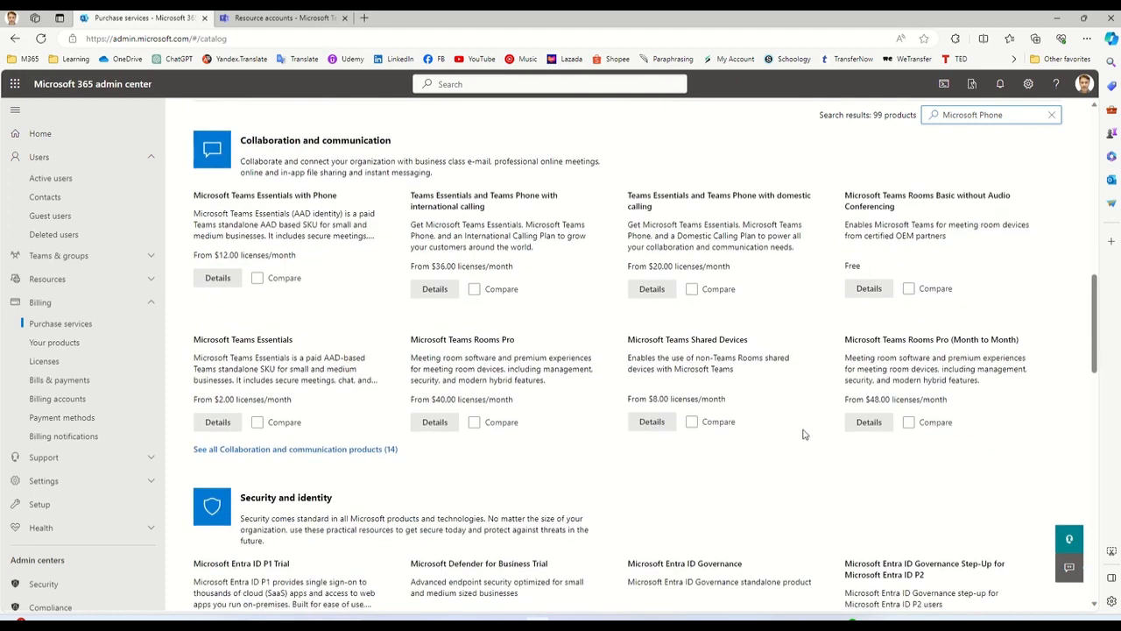
{"action": "scroll", "coordinate": [801, 440], "scroll_direction": "down", "scroll_amount": 1}
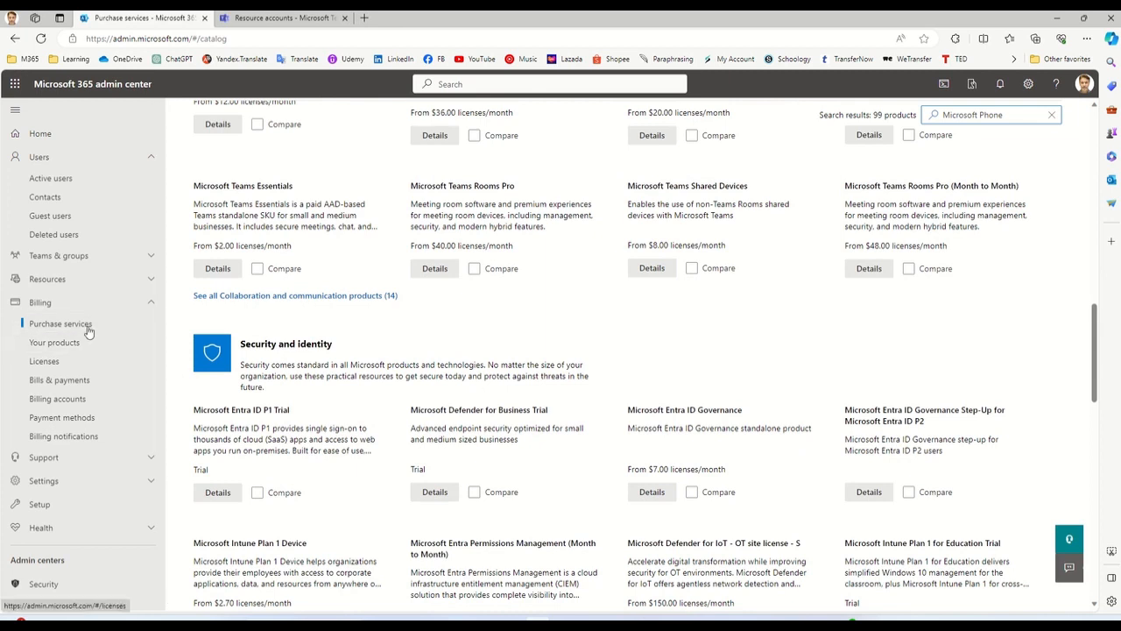
{"action": "left_click", "coordinate": [52, 343]}
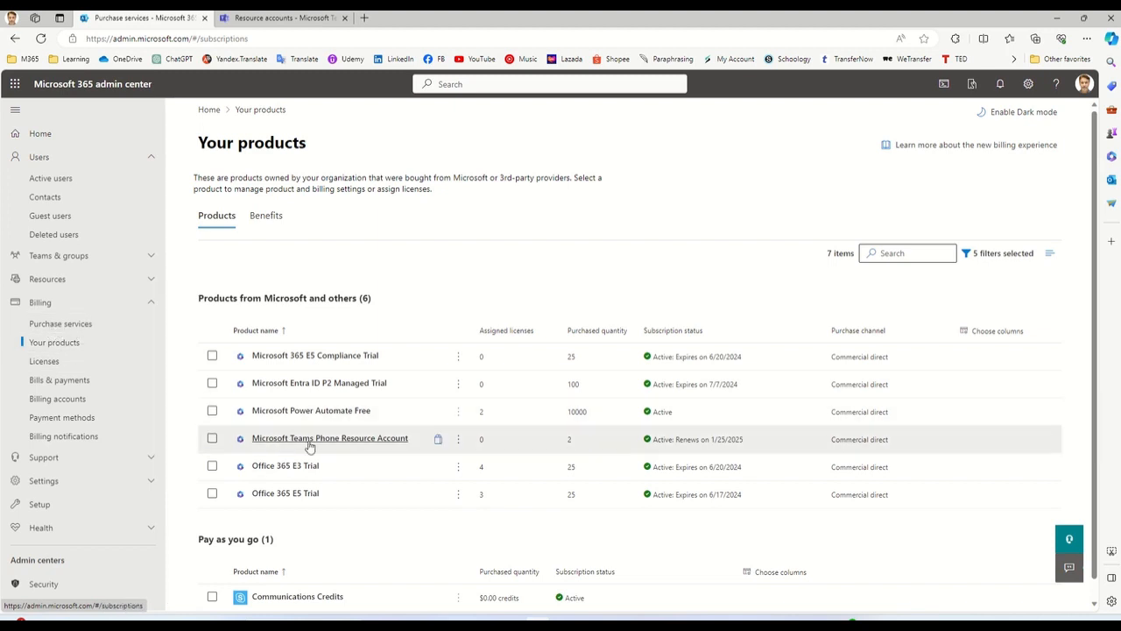
Search the purchase catalogue for "Microsoft Teams", look through the product categories, and return to the organization's owned products.
{"action": "left_click", "coordinate": [61, 329]}
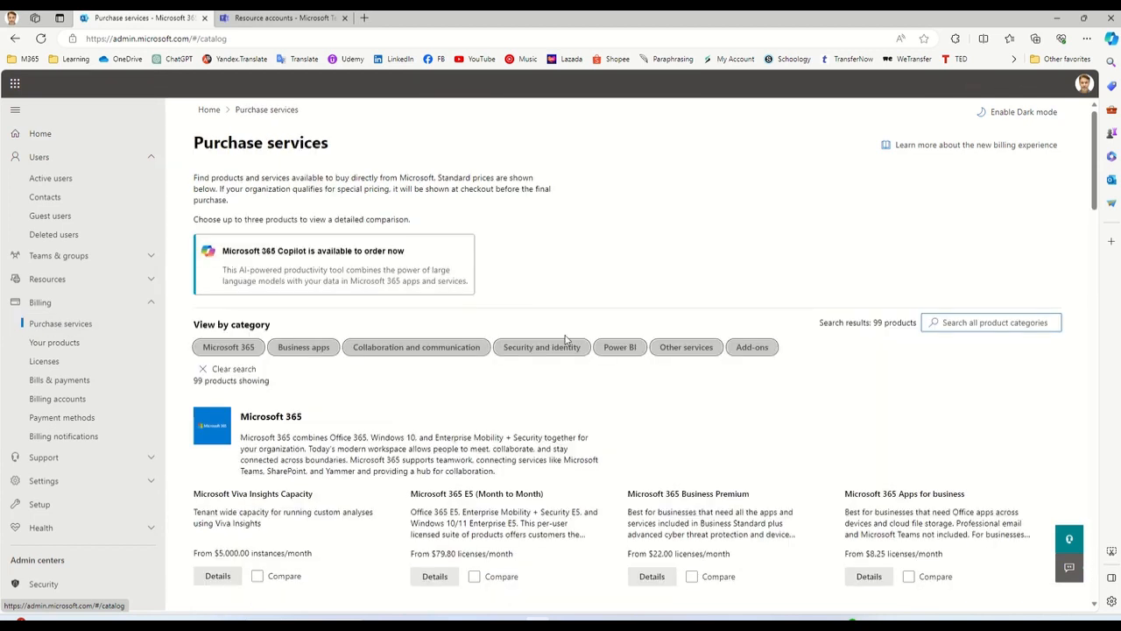
{"action": "left_click", "coordinate": [959, 320]}
{"action": "type", "text": "Microsoft"}
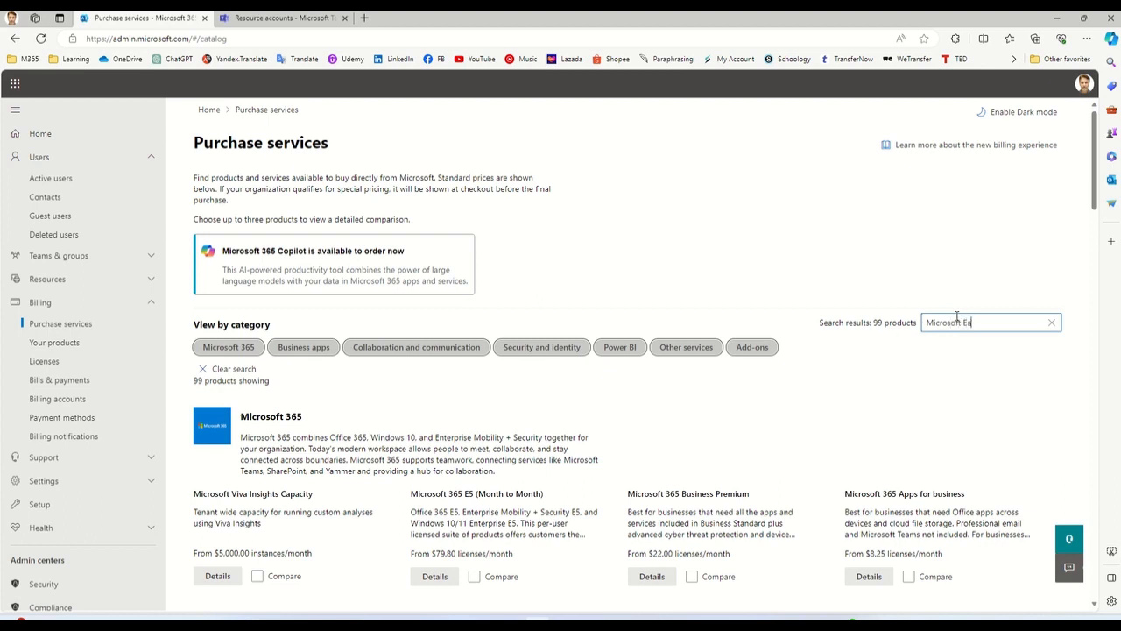
{"action": "type", "text": " Teams"}
{"action": "key", "text": "Return"}
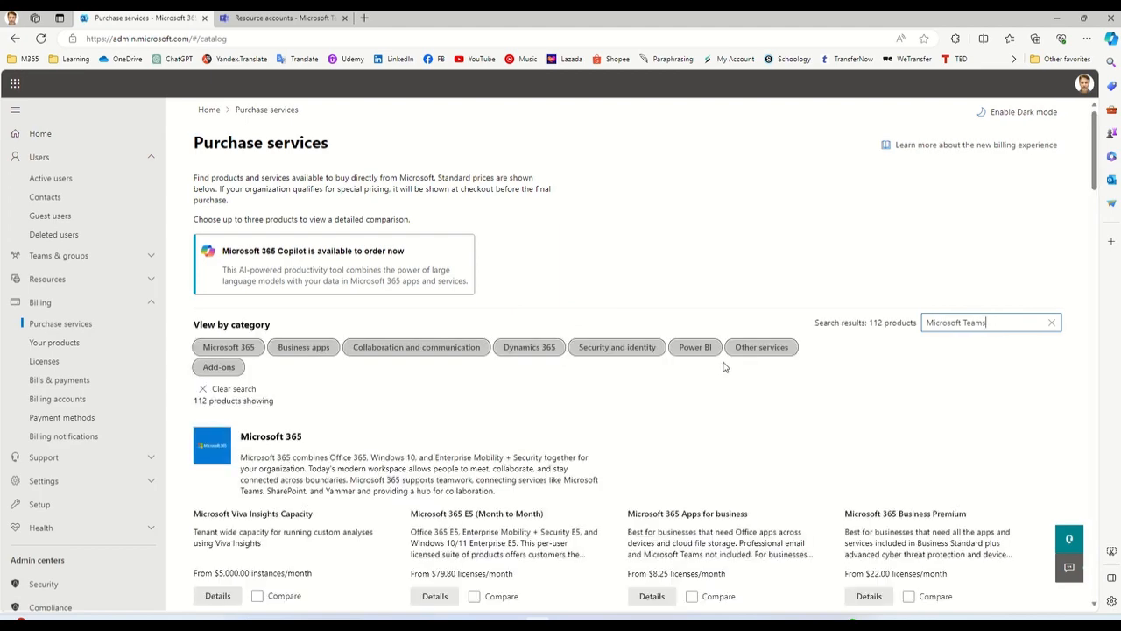
{"action": "scroll", "coordinate": [721, 368], "scroll_direction": "down", "scroll_amount": 3}
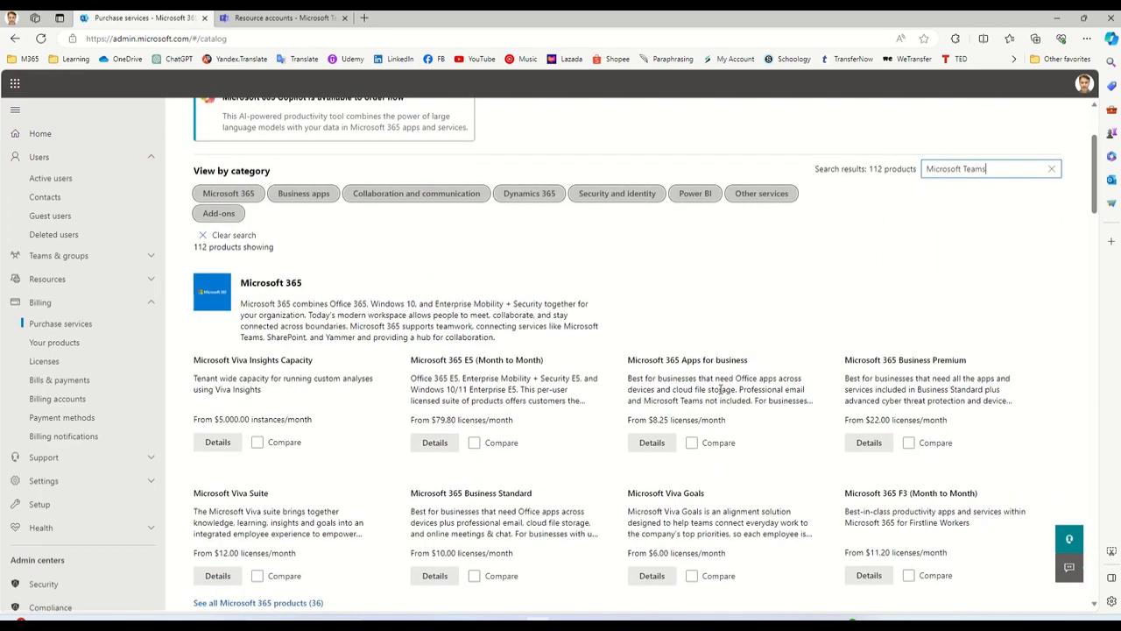
{"action": "scroll", "coordinate": [721, 393], "scroll_direction": "down", "scroll_amount": 3}
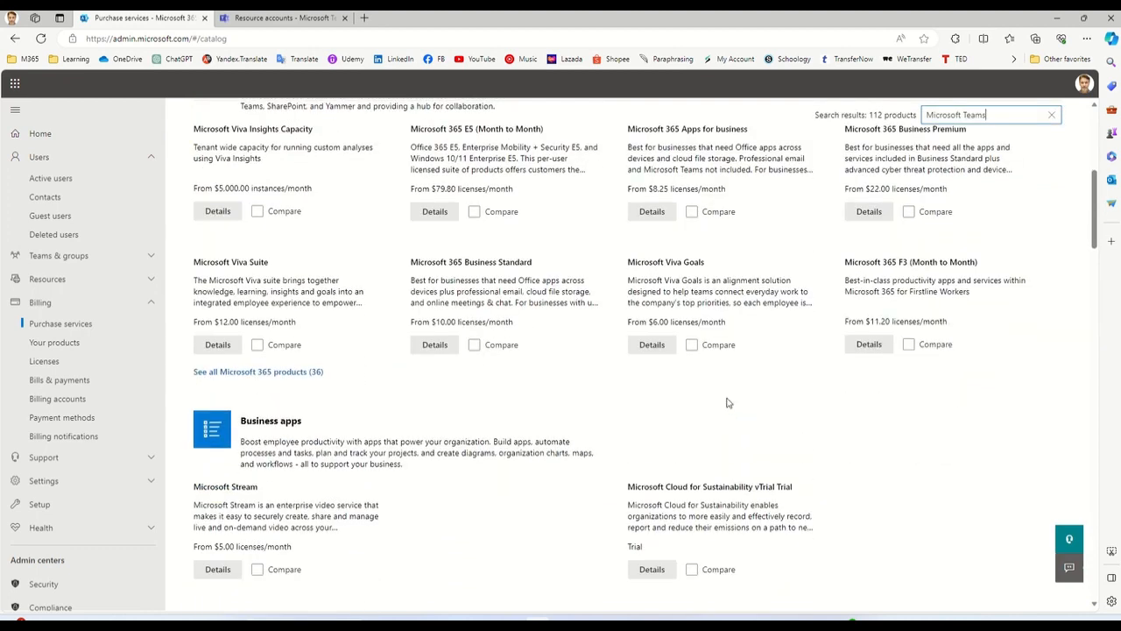
{"action": "scroll", "coordinate": [726, 401], "scroll_direction": "down", "scroll_amount": 3}
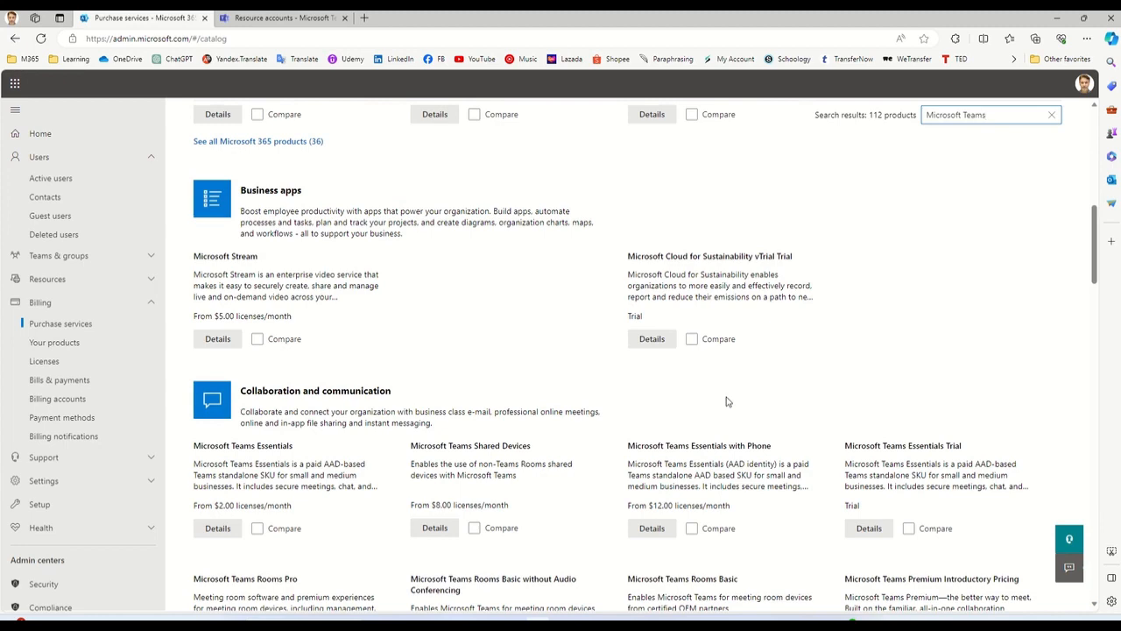
{"action": "scroll", "coordinate": [726, 401], "scroll_direction": "down", "scroll_amount": 3}
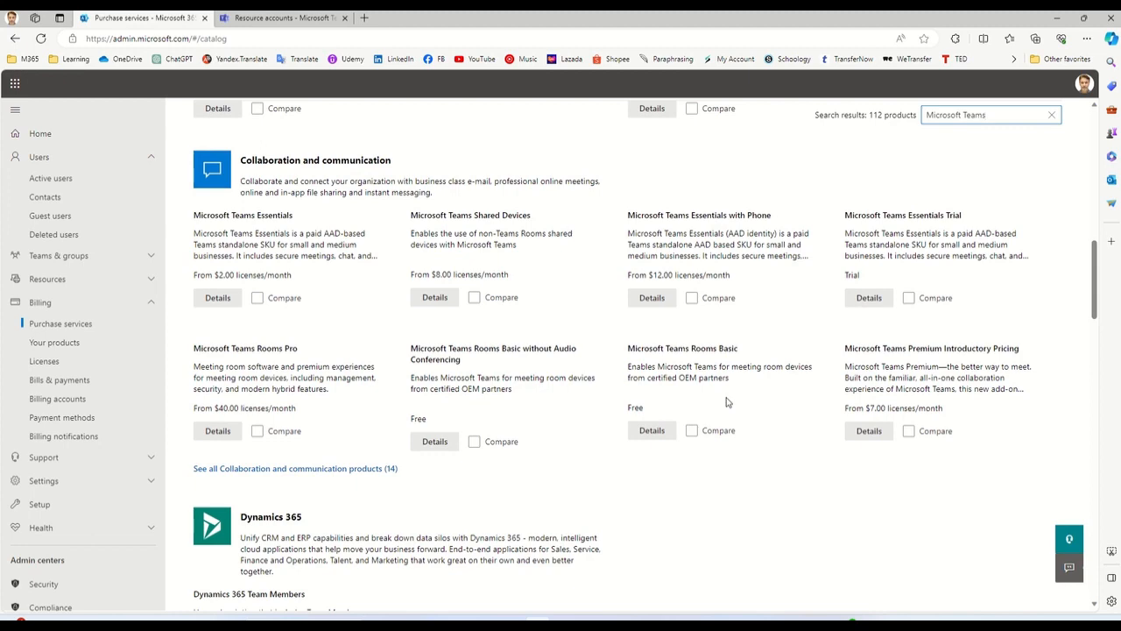
{"action": "scroll", "coordinate": [726, 401], "scroll_direction": "down", "scroll_amount": 5}
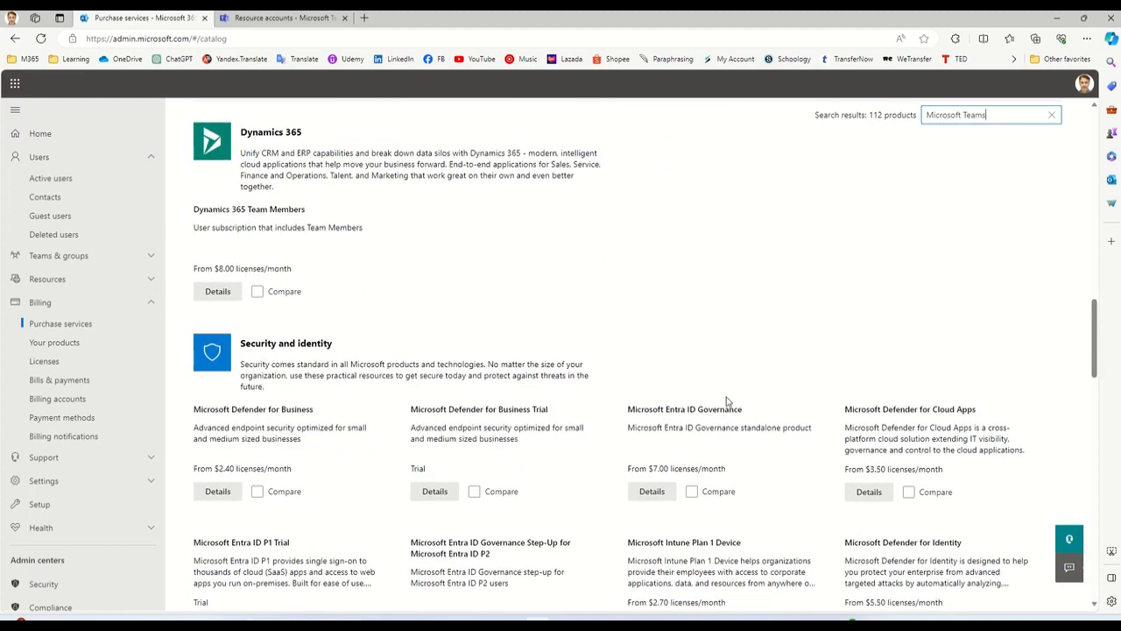
{"action": "scroll", "coordinate": [726, 401], "scroll_direction": "down", "scroll_amount": 5}
{"action": "scroll", "coordinate": [727, 406], "scroll_direction": "up", "scroll_amount": 7}
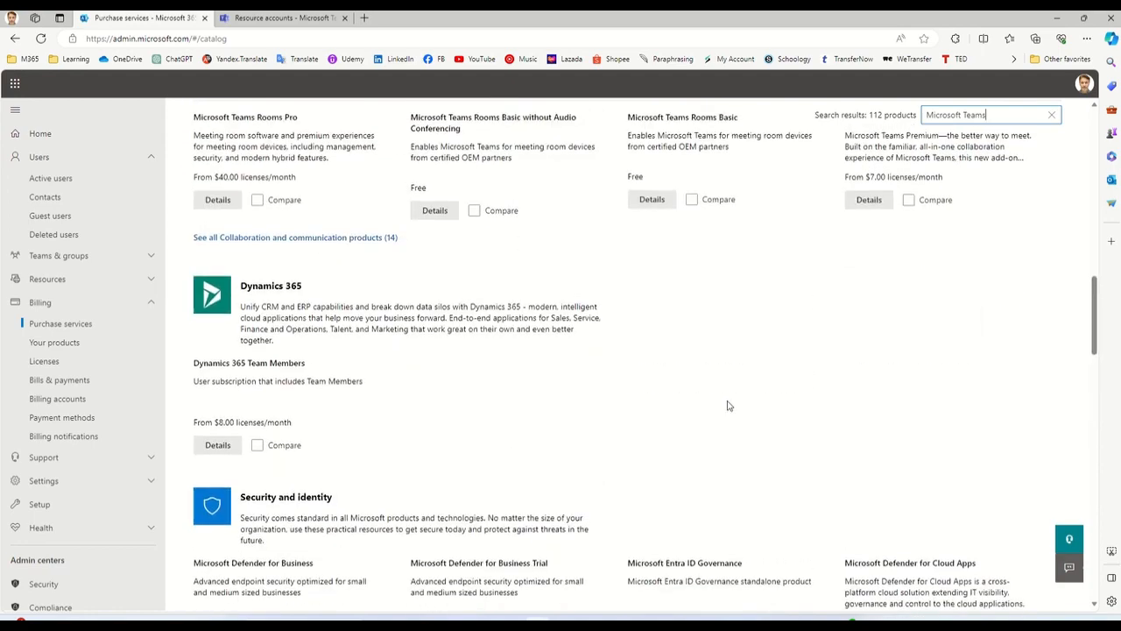
{"action": "scroll", "coordinate": [727, 405], "scroll_direction": "up", "scroll_amount": 12}
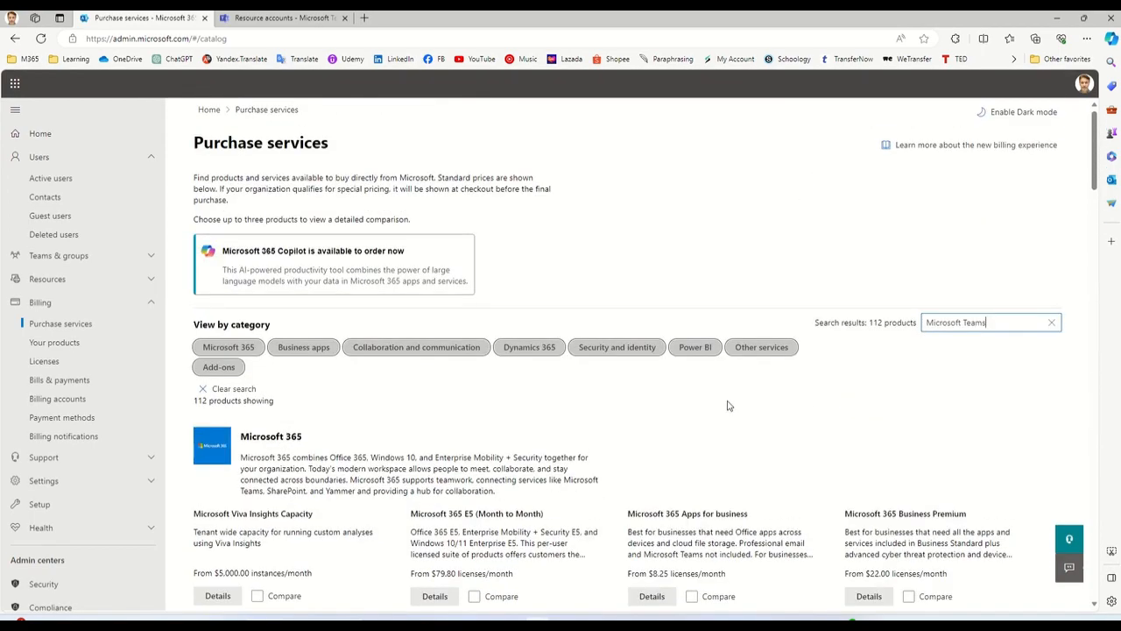
{"action": "left_click", "coordinate": [118, 344]}
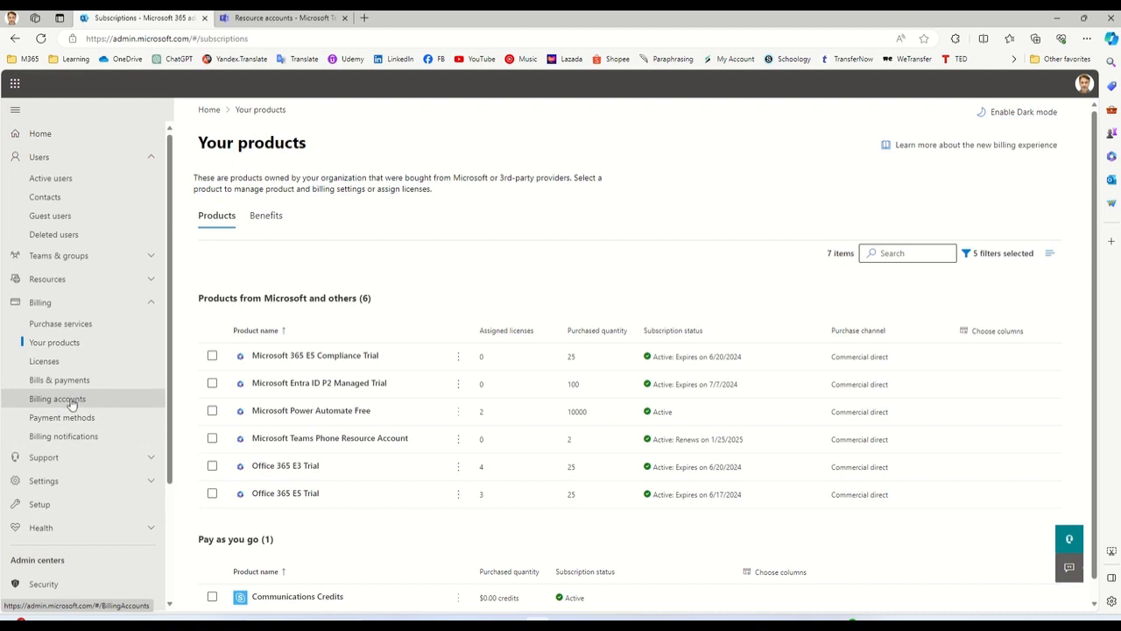
Among the active users, assign the Microsoft Teams Phone Resource Account license to Support CQ and save the change.
{"action": "left_click", "coordinate": [63, 179]}
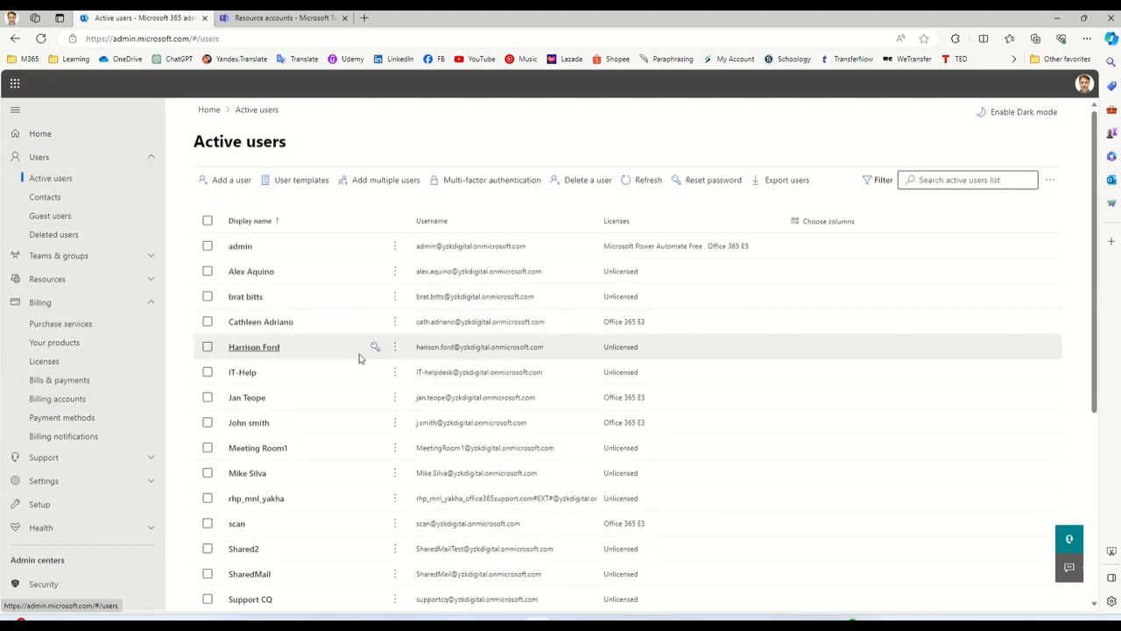
{"action": "scroll", "coordinate": [359, 357], "scroll_direction": "down", "scroll_amount": 3}
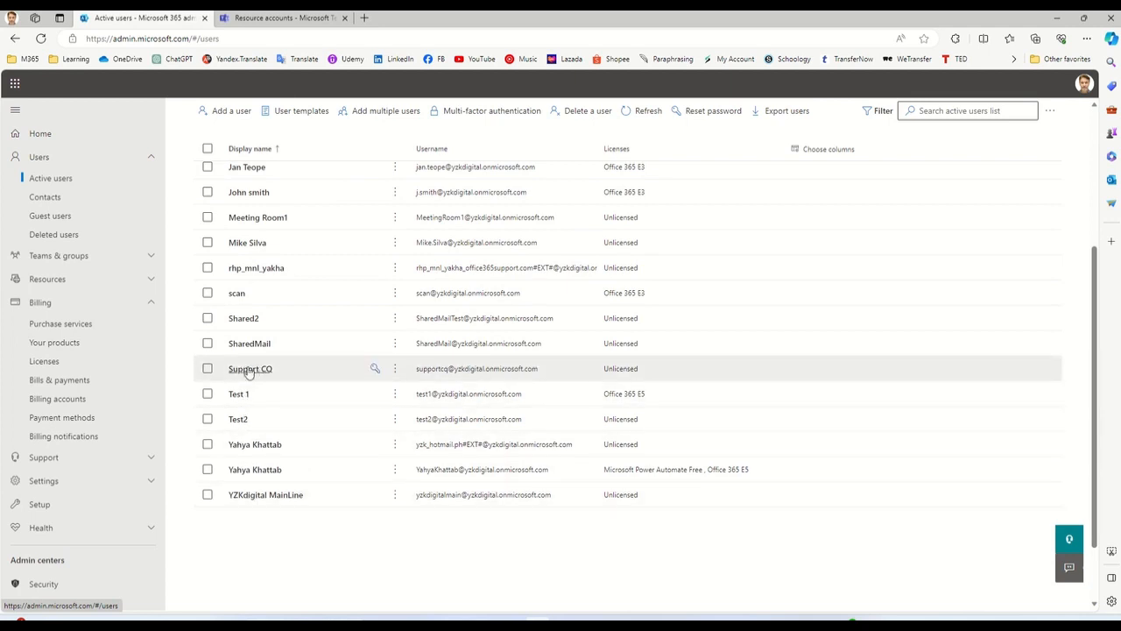
{"action": "left_click", "coordinate": [250, 370]}
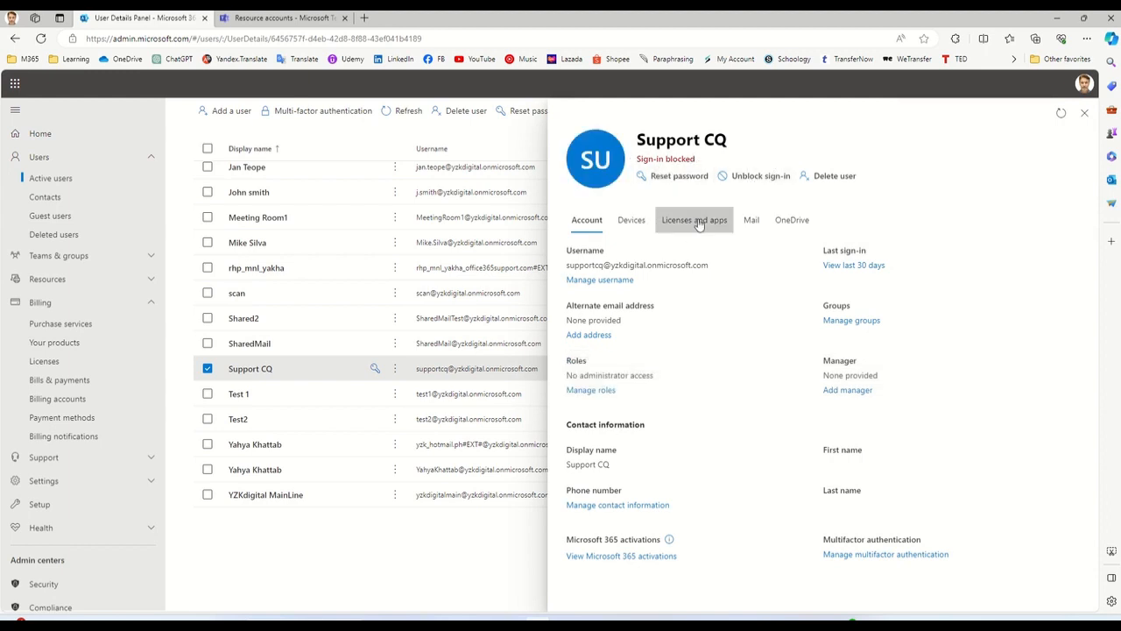
{"action": "left_click", "coordinate": [698, 224]}
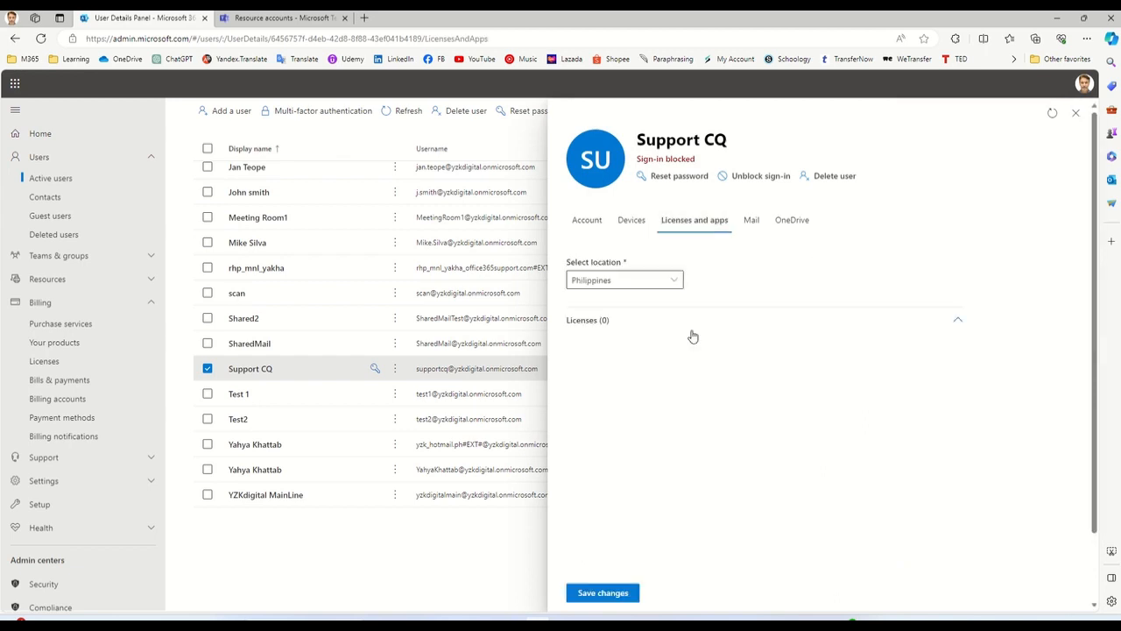
{"action": "scroll", "coordinate": [766, 455], "scroll_direction": "down", "scroll_amount": 2}
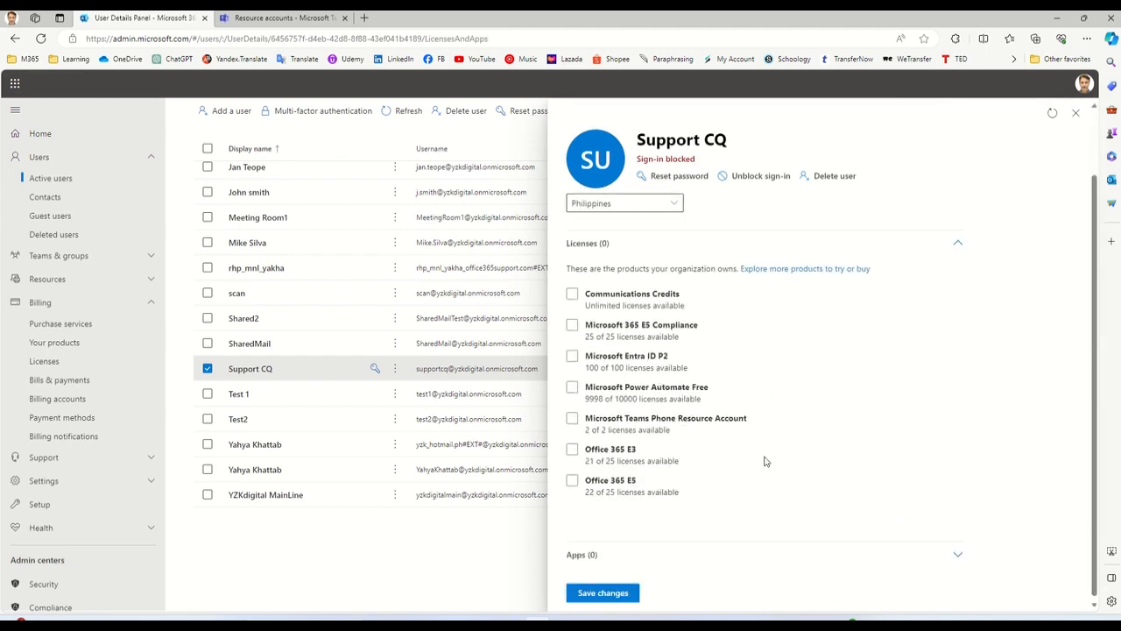
{"action": "left_click", "coordinate": [572, 420]}
{"action": "left_click", "coordinate": [612, 597]}
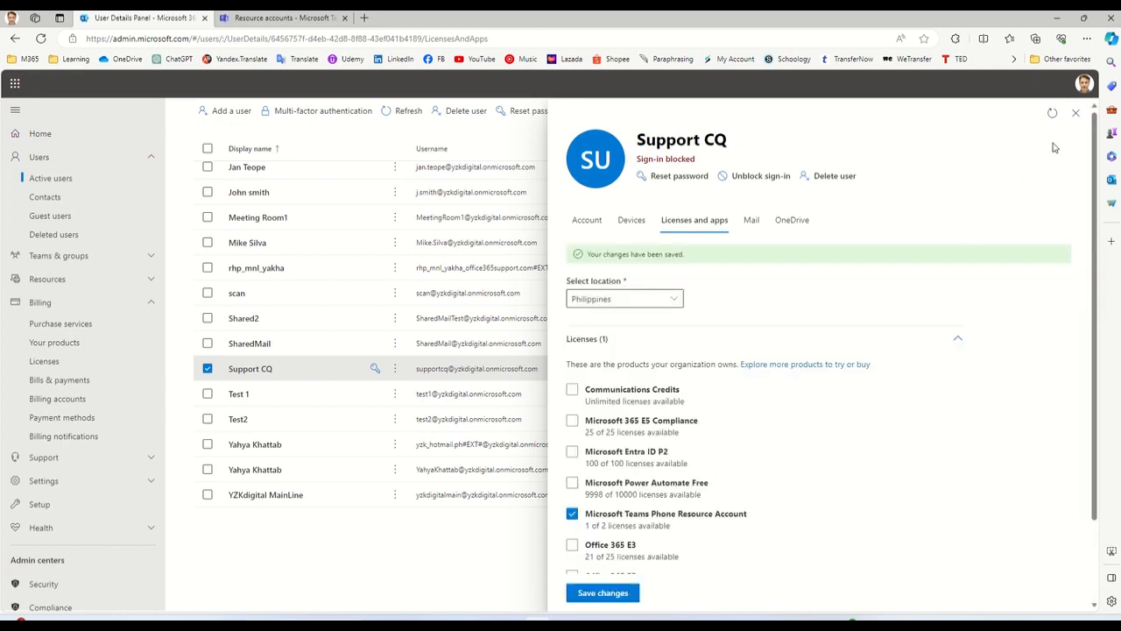
{"action": "left_click", "coordinate": [1075, 113]}
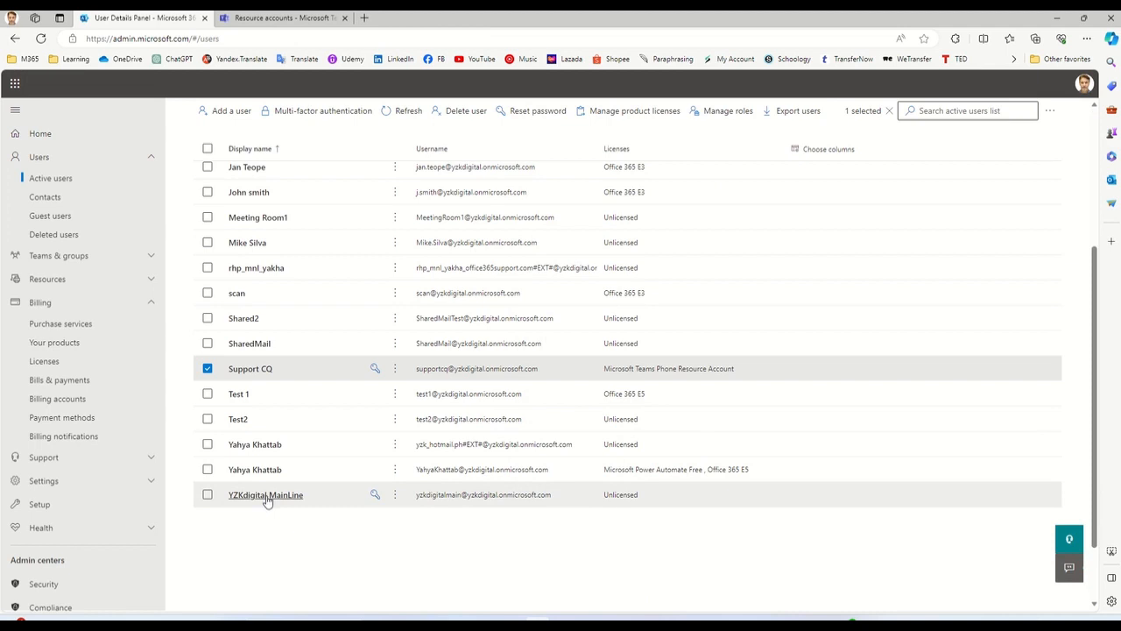
Assign the Microsoft Teams Phone Resource Account license to YZKdigital MainLine and save the change.
{"action": "left_click", "coordinate": [267, 496]}
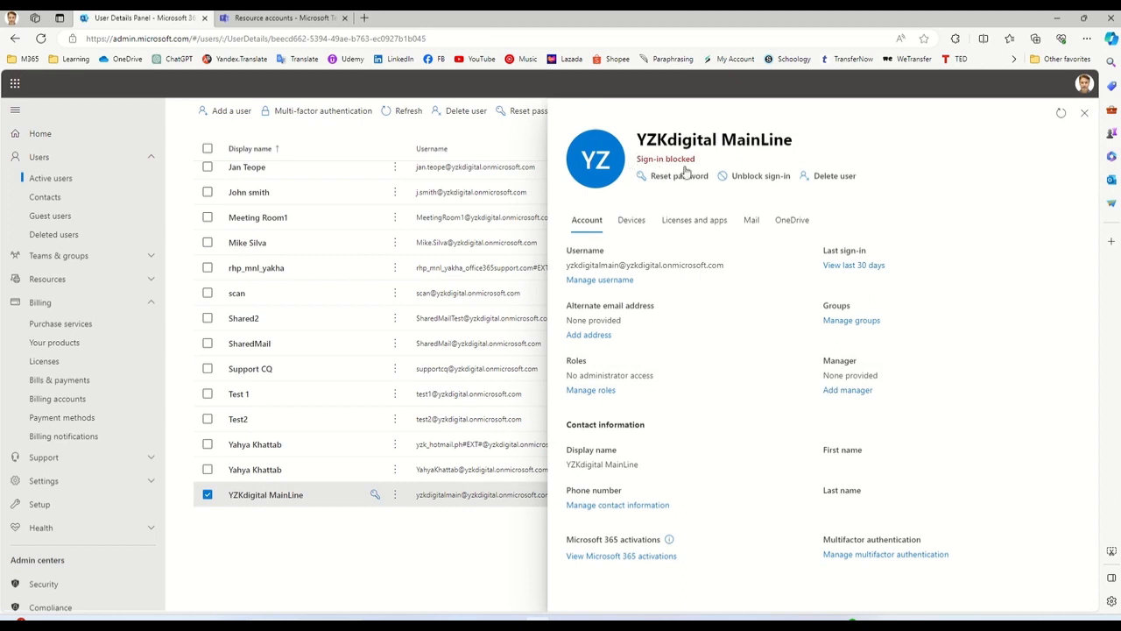
{"action": "left_click", "coordinate": [697, 221]}
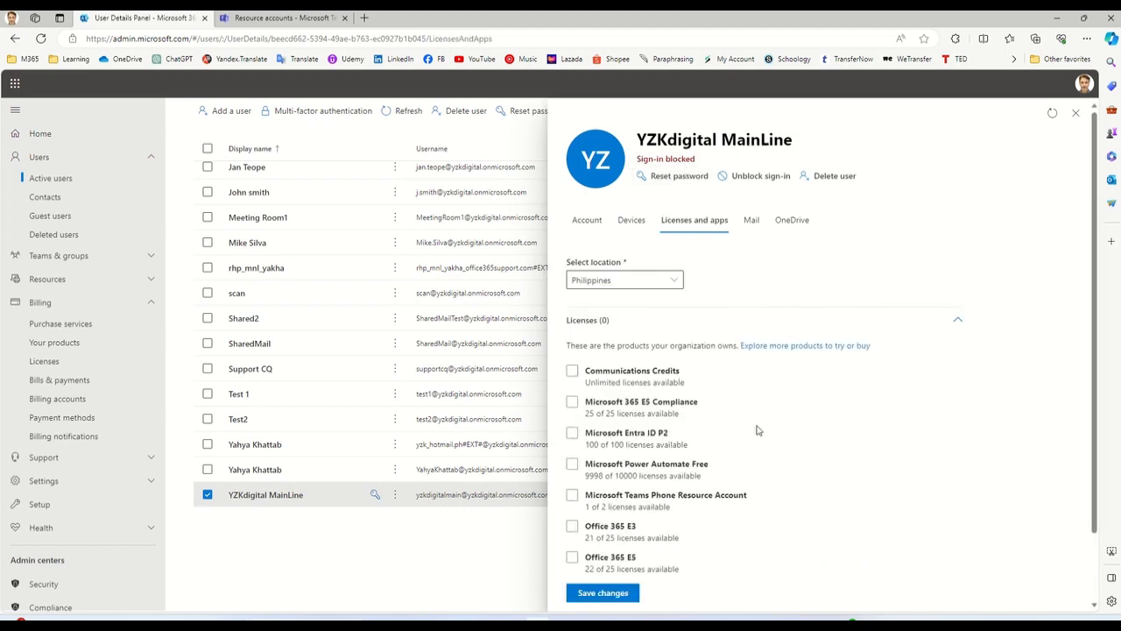
{"action": "left_click", "coordinate": [574, 495]}
{"action": "left_click", "coordinate": [601, 593]}
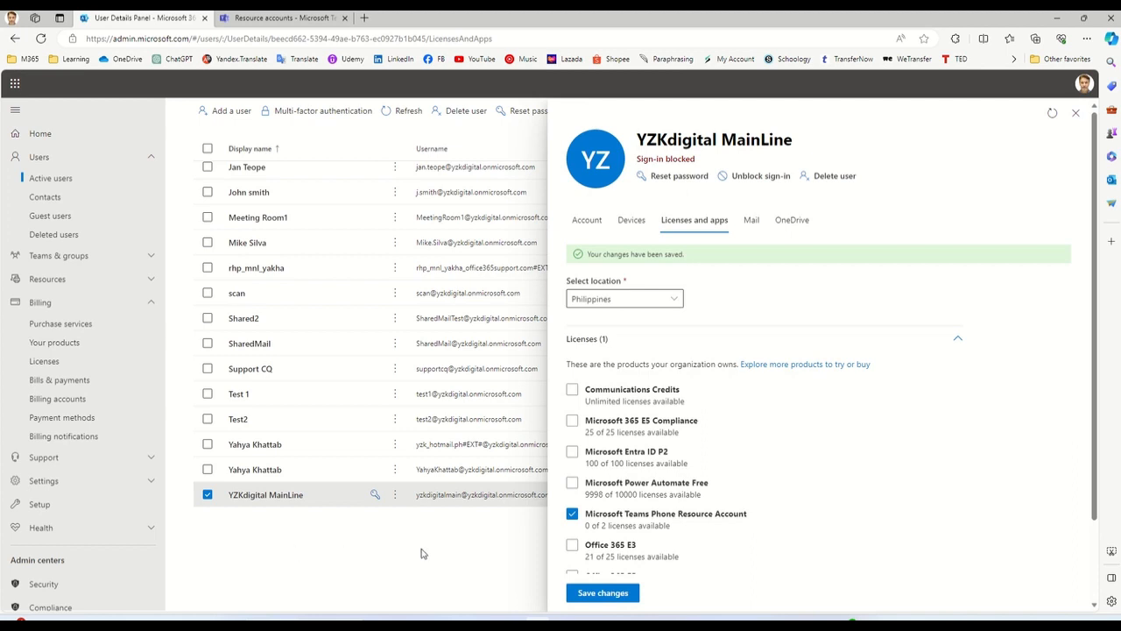
{"action": "left_click", "coordinate": [1075, 112]}
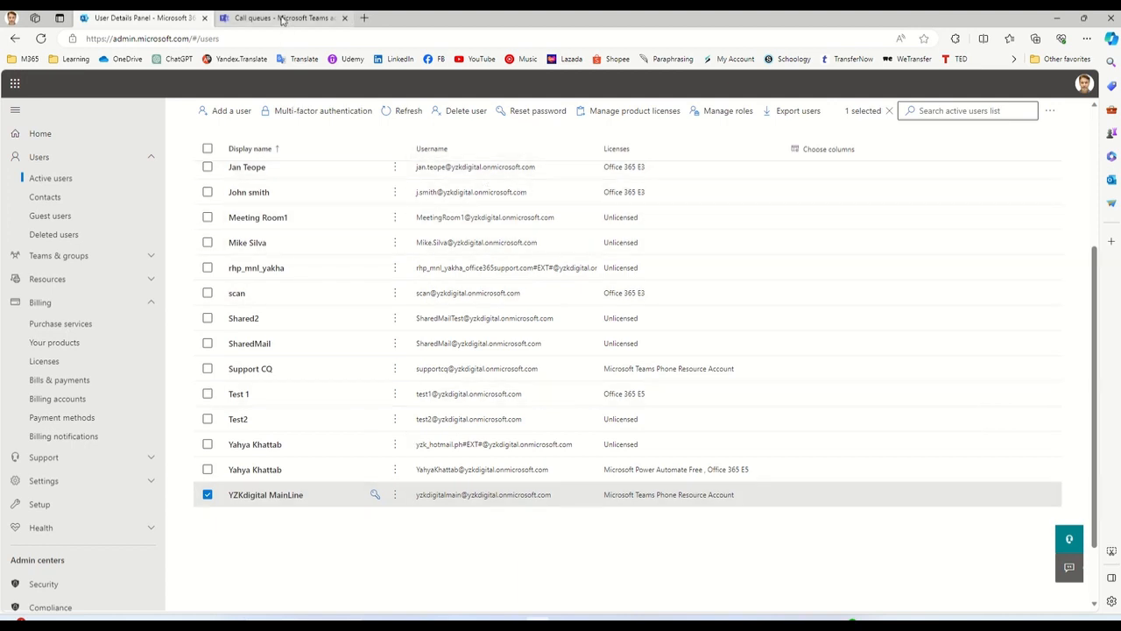
Switch to the call queues page of the Microsoft Teams admin center and look through the available voice settings.
{"action": "left_click", "coordinate": [282, 19]}
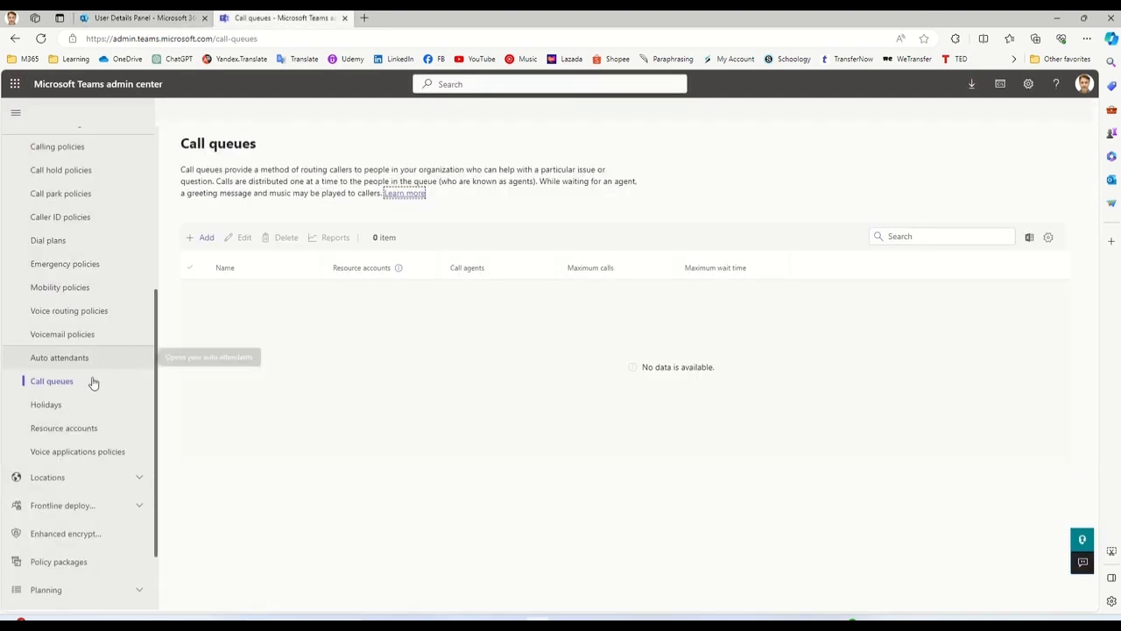
{"action": "scroll", "coordinate": [91, 385], "scroll_direction": "up", "scroll_amount": 4}
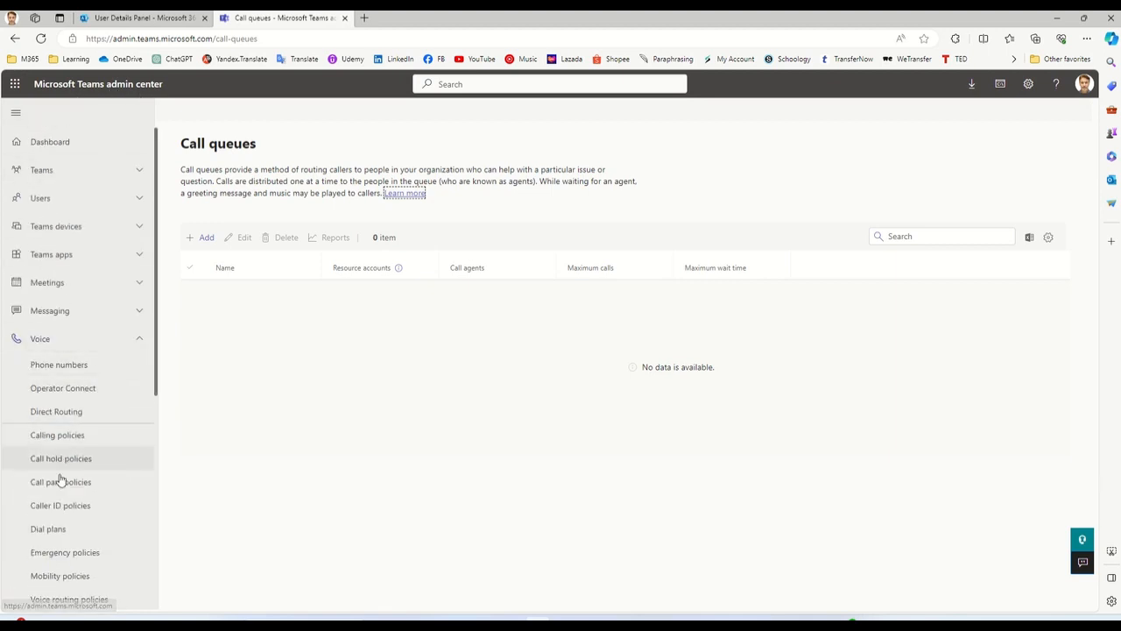
{"action": "scroll", "coordinate": [73, 429], "scroll_direction": "down", "scroll_amount": 1}
{"action": "scroll", "coordinate": [73, 429], "scroll_direction": "down", "scroll_amount": 2}
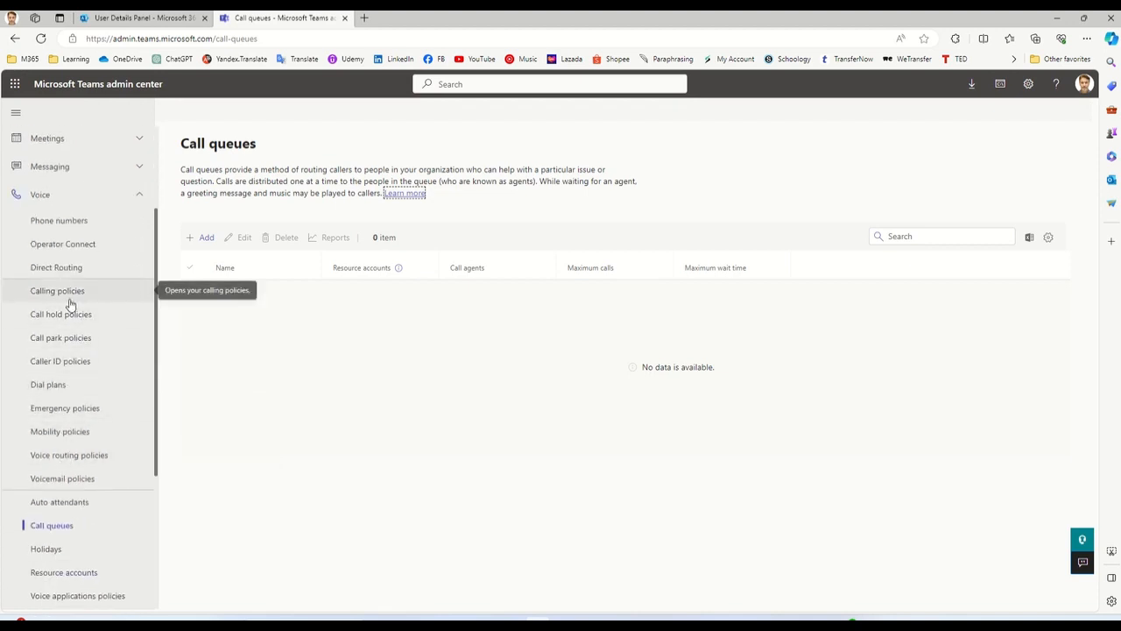
{"action": "scroll", "coordinate": [73, 434], "scroll_direction": "down", "scroll_amount": 2}
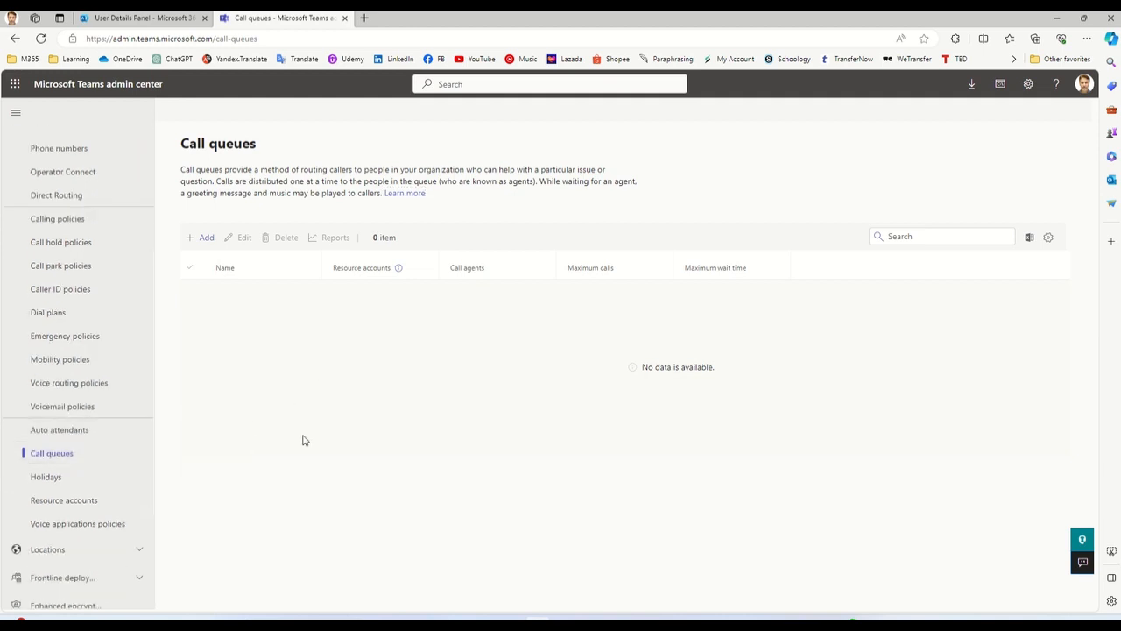
Start a new call queue and name it "YZKdigital CQ".
{"action": "left_click", "coordinate": [208, 239]}
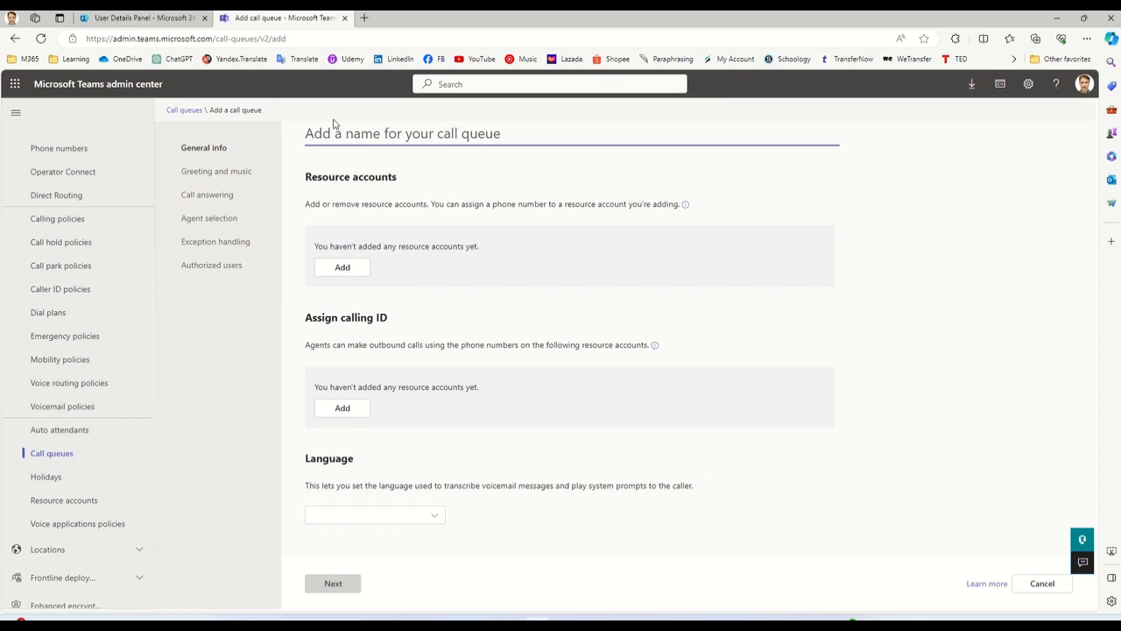
{"action": "type", "text": "YZ"}
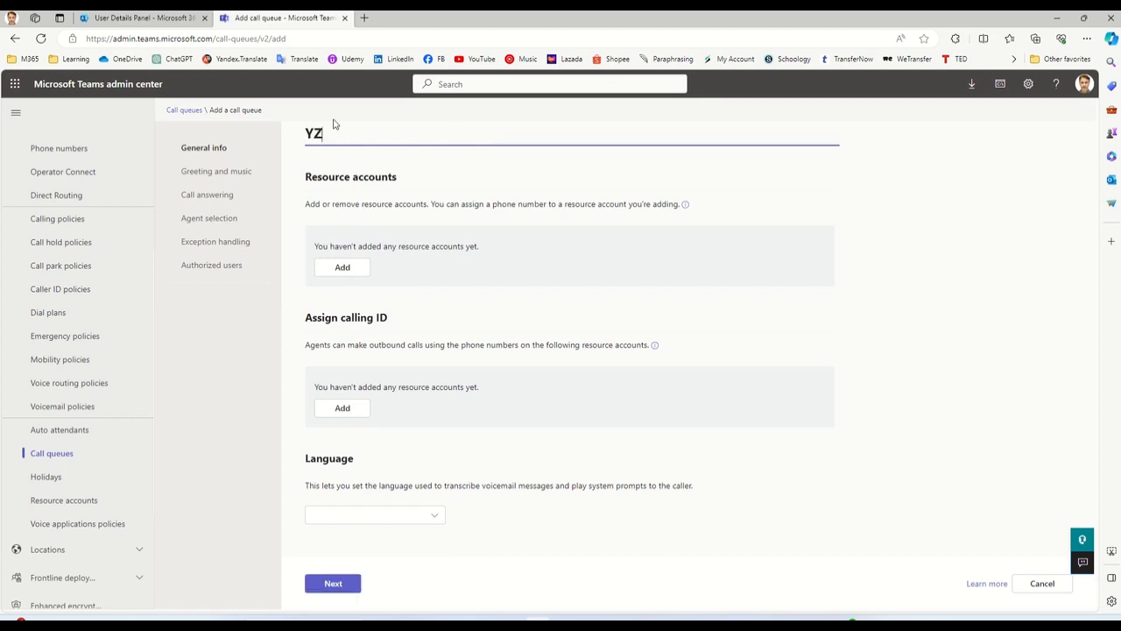
{"action": "type", "text": "Kdigital CQ"}
Search the resource accounts for "support" and add the Support CQ account to the call queue.
{"action": "left_click", "coordinate": [342, 267]}
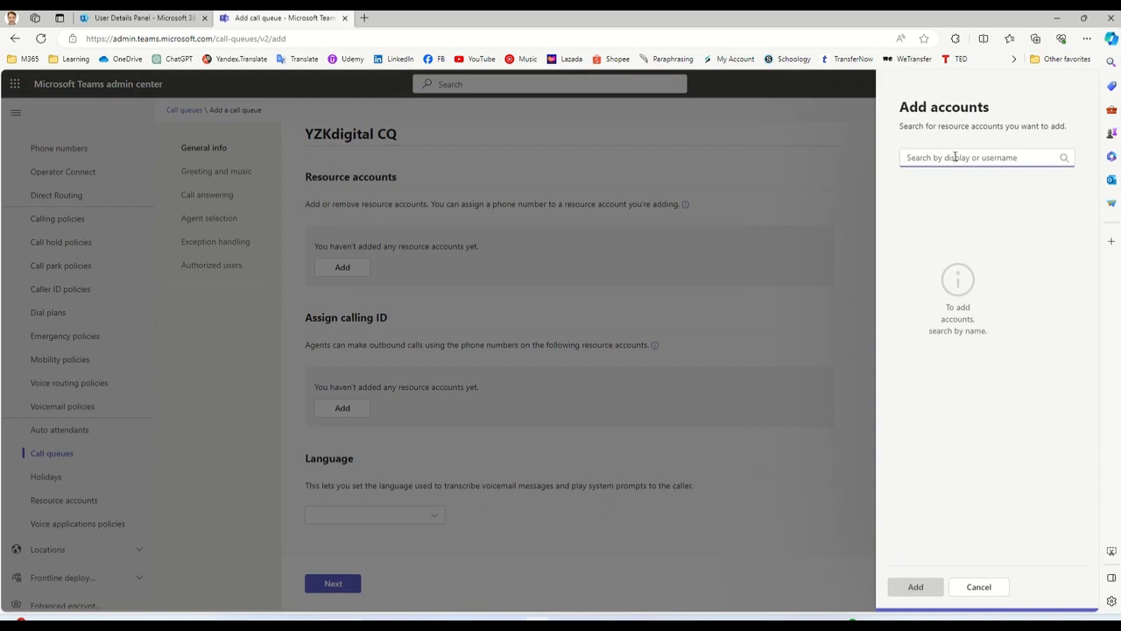
{"action": "type", "text": "support"}
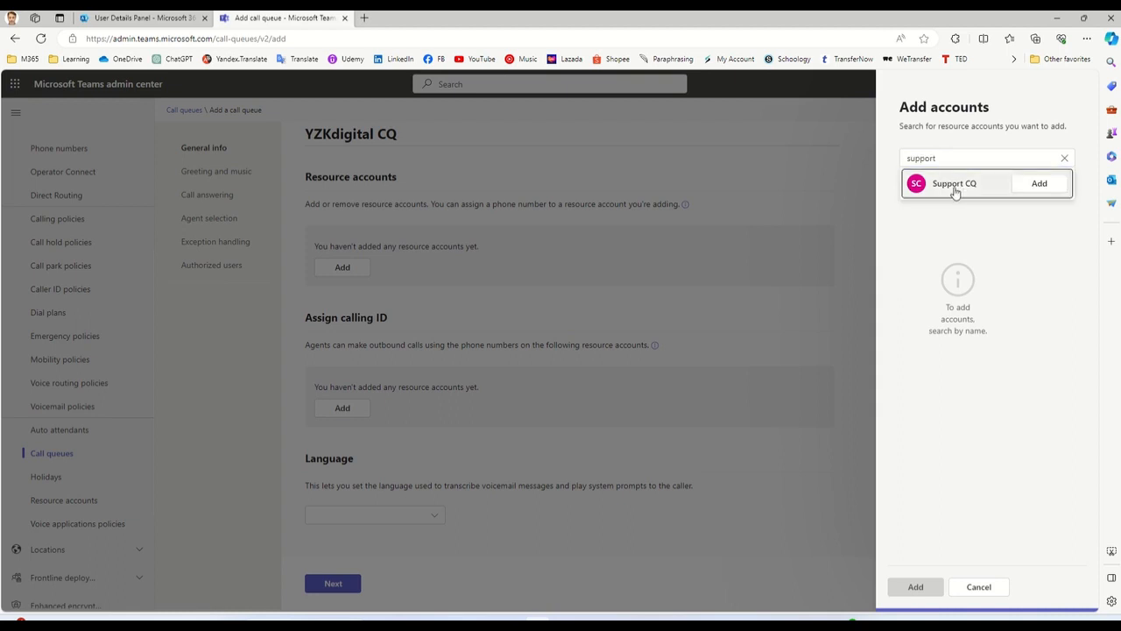
{"action": "left_click", "coordinate": [1057, 187]}
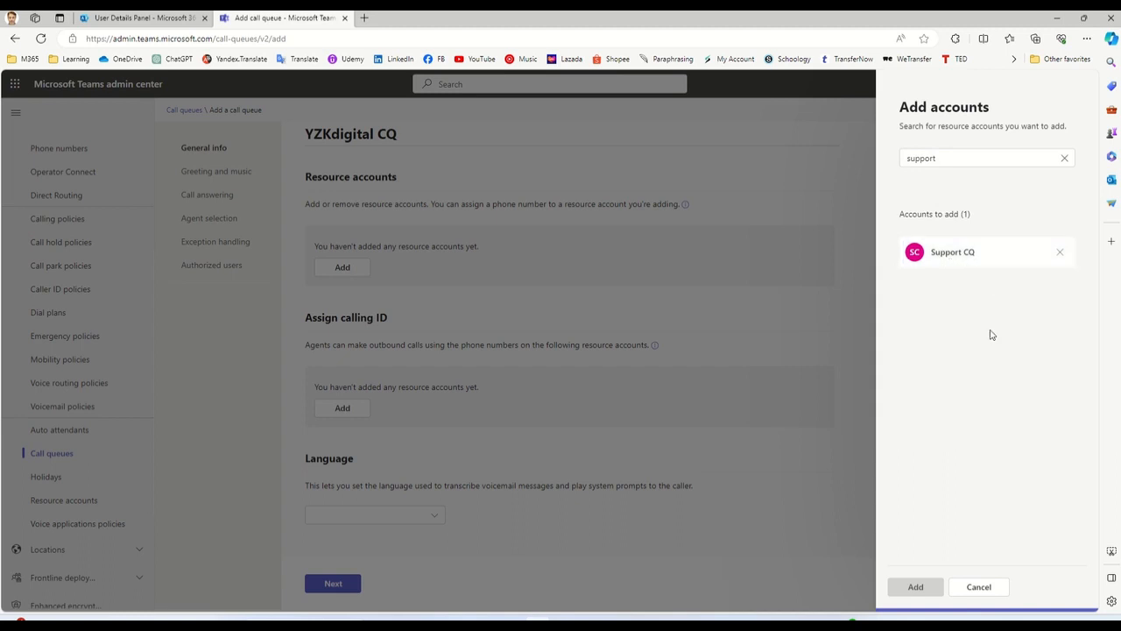
{"action": "left_click", "coordinate": [1063, 160]}
{"action": "left_click", "coordinate": [966, 261]}
{"action": "double_click", "coordinate": [949, 260]}
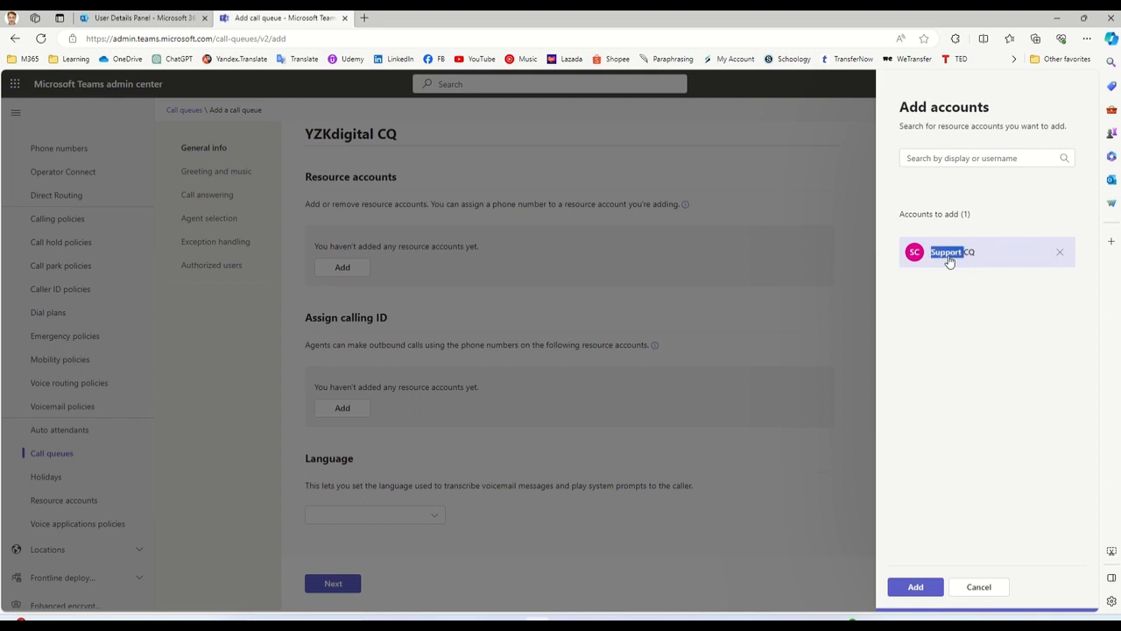
{"action": "left_click", "coordinate": [915, 254]}
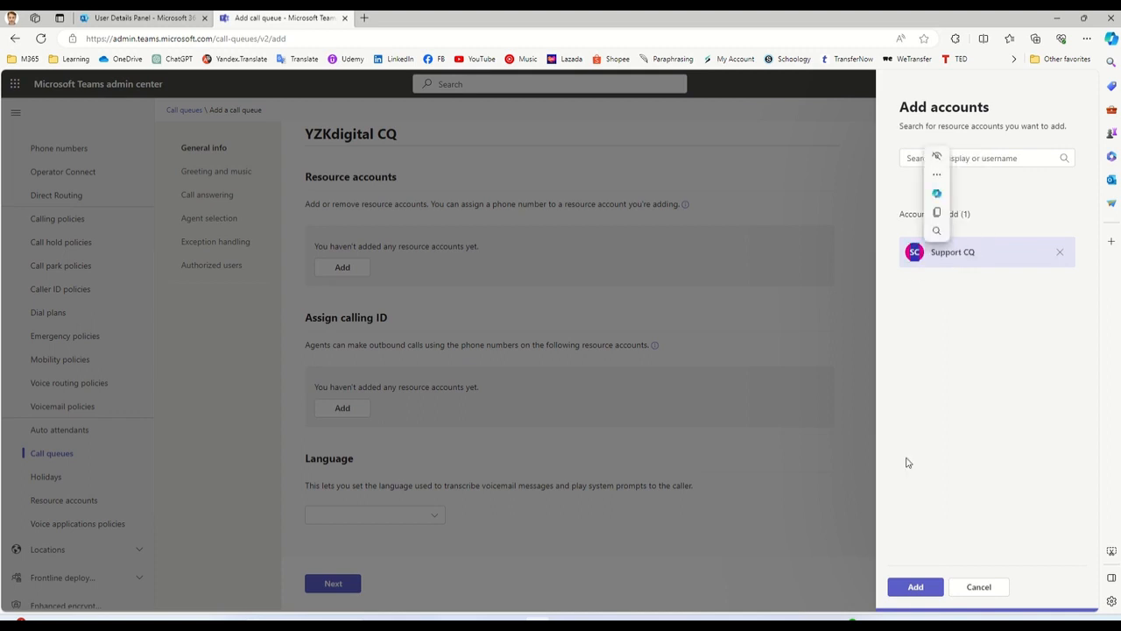
{"action": "left_click", "coordinate": [915, 587]}
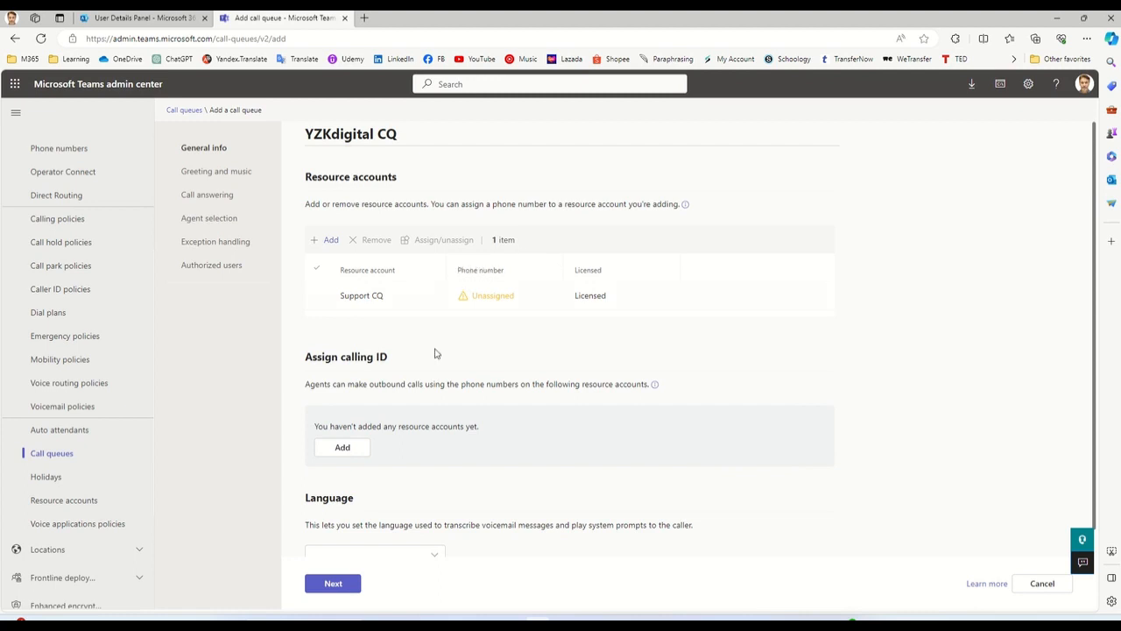
Set the call queue's language to English (United States) and continue to the greeting and music settings.
{"action": "scroll", "coordinate": [488, 429], "scroll_direction": "down", "scroll_amount": 1}
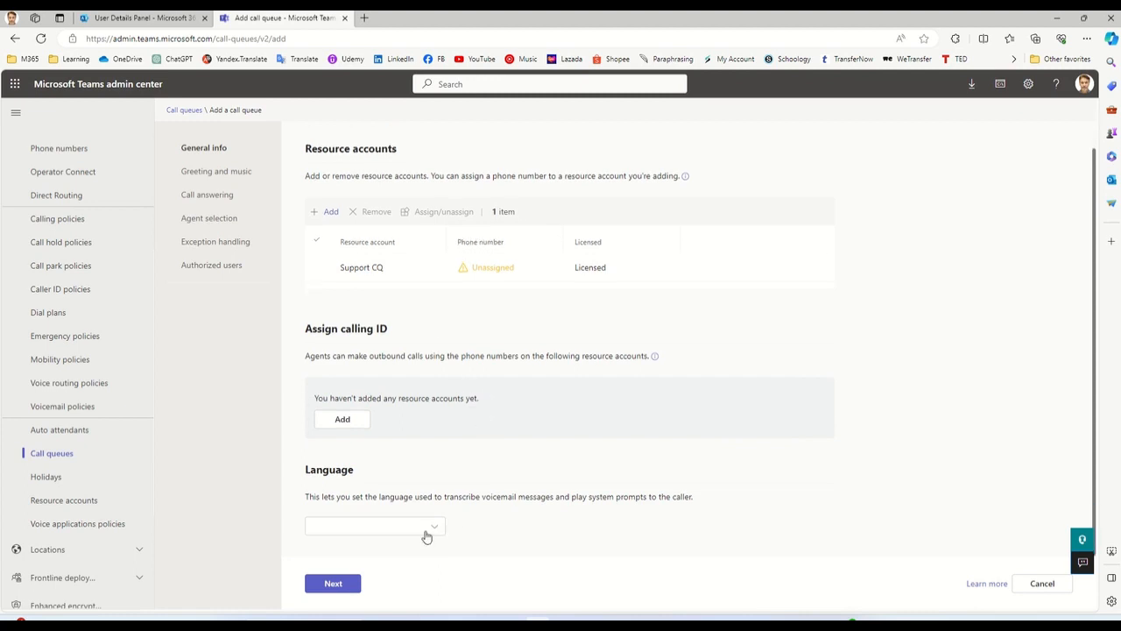
{"action": "left_click", "coordinate": [433, 527]}
{"action": "left_click", "coordinate": [482, 437]}
{"action": "left_click", "coordinate": [434, 526]}
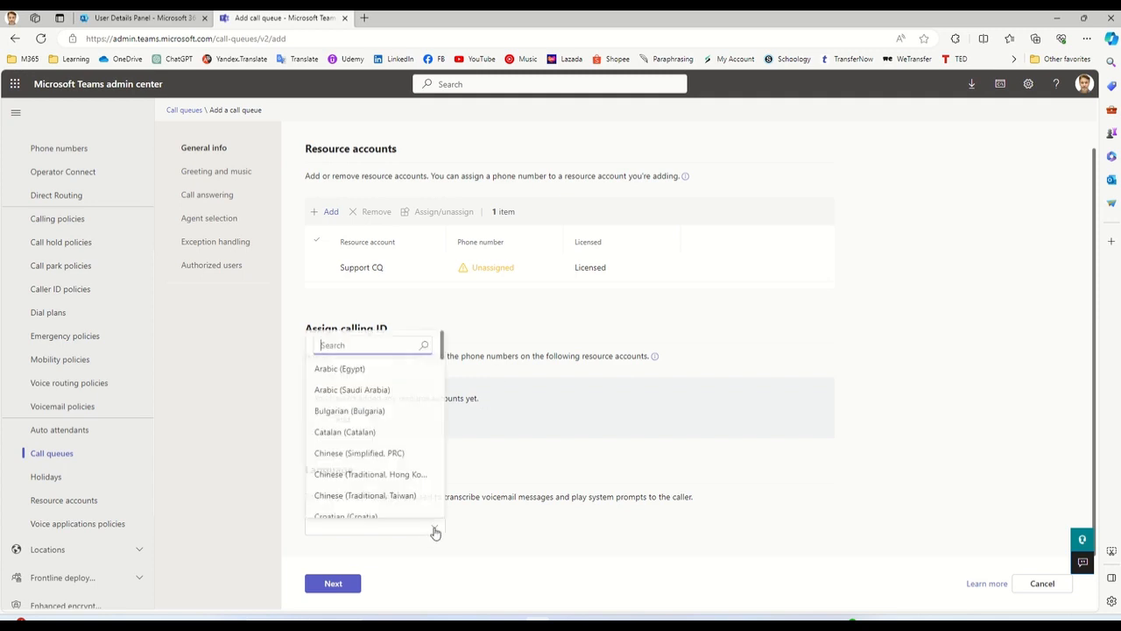
{"action": "scroll", "coordinate": [380, 400], "scroll_direction": "down", "scroll_amount": 5}
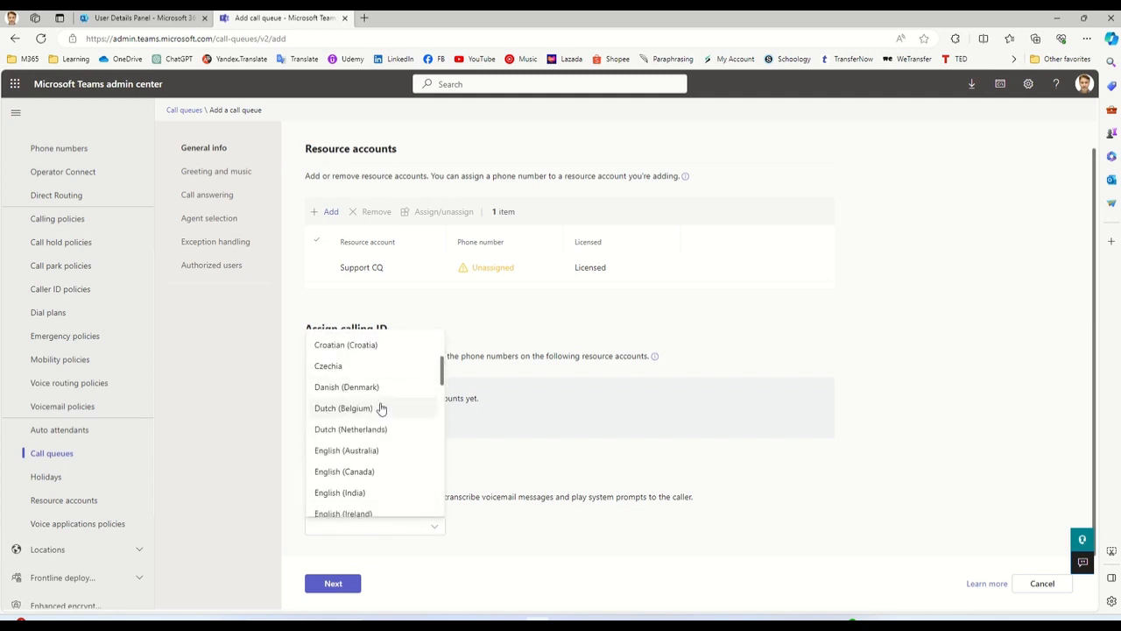
{"action": "scroll", "coordinate": [382, 412], "scroll_direction": "down", "scroll_amount": 1}
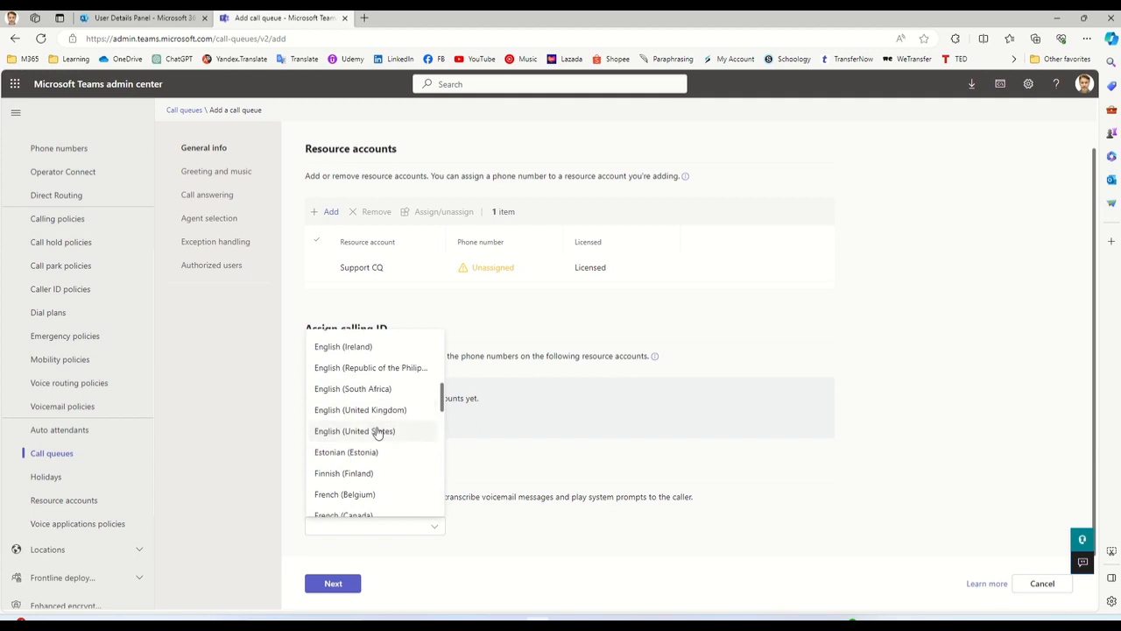
{"action": "left_click", "coordinate": [380, 428]}
{"action": "left_click", "coordinate": [333, 582]}
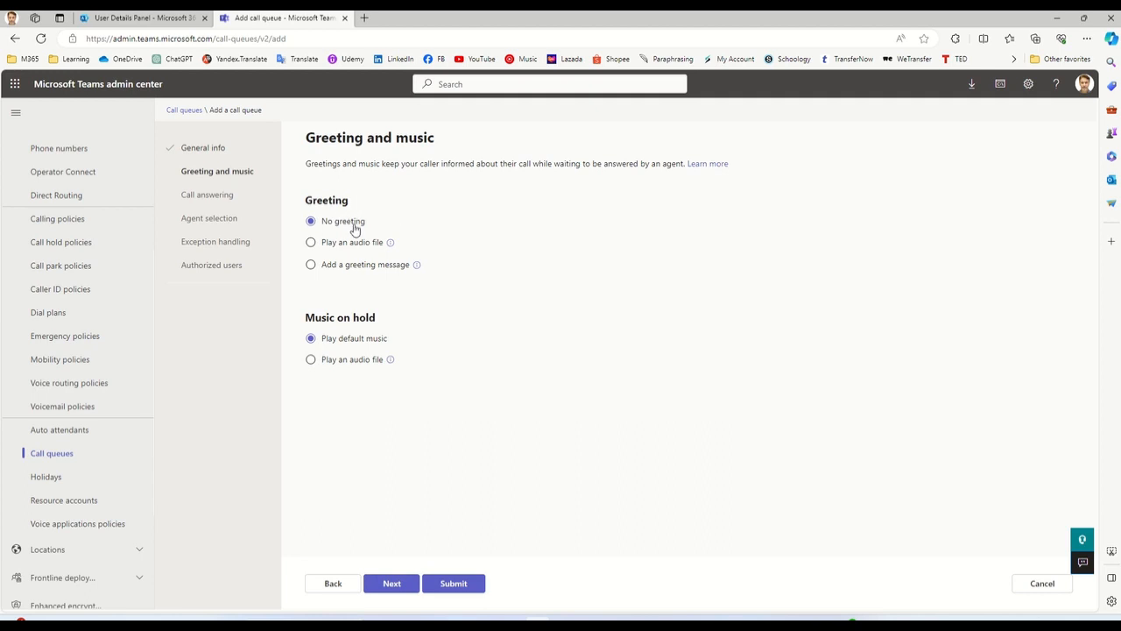
Add the greeting message "Thanks for calling YZKdigital." to the call queue and continue to the call answering settings.
{"action": "left_click", "coordinate": [312, 245]}
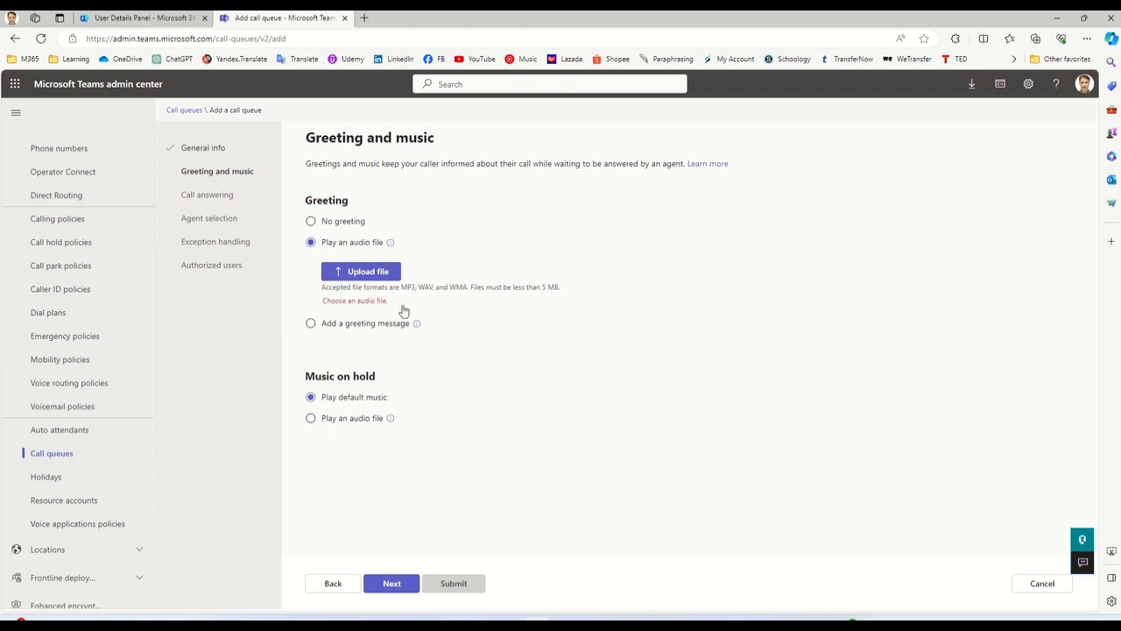
{"action": "left_click", "coordinate": [310, 324]}
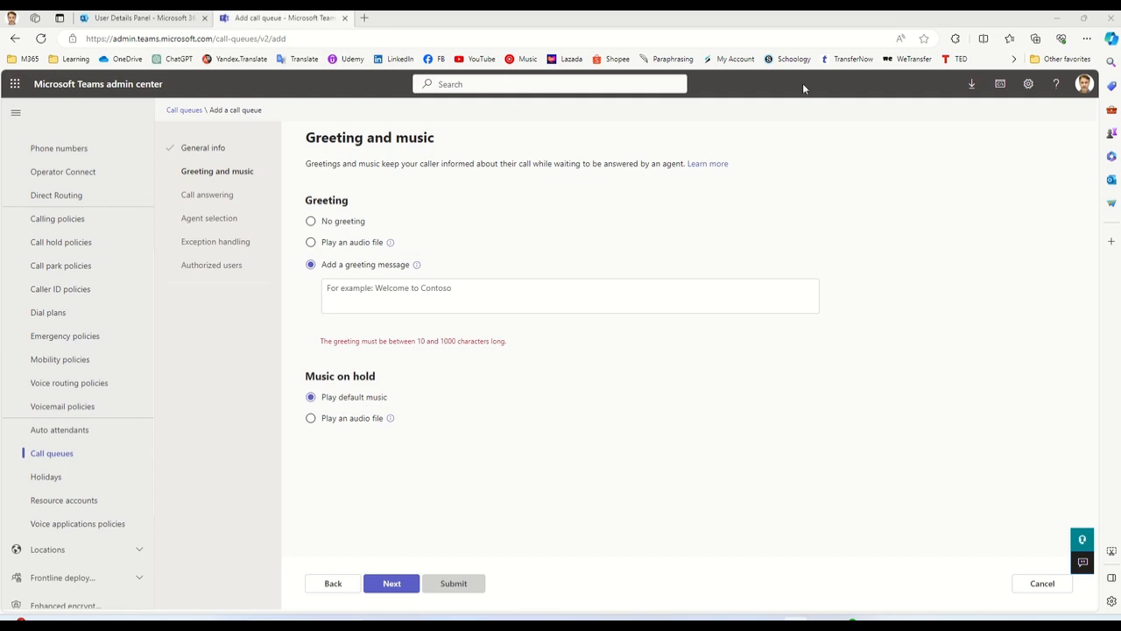
{"action": "left_click", "coordinate": [360, 292]}
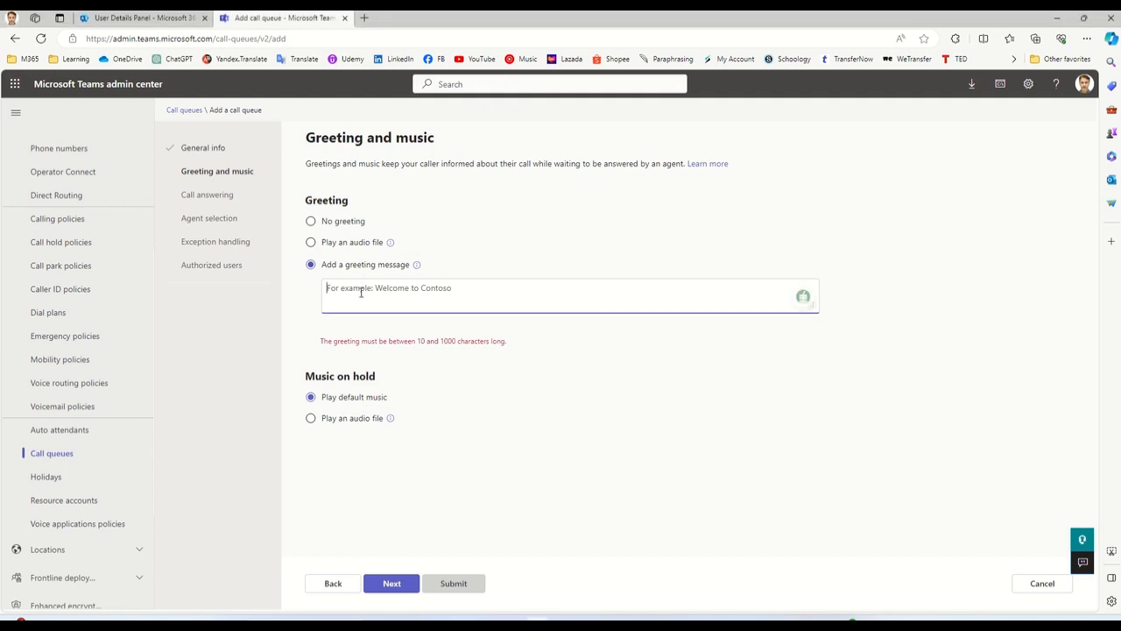
{"action": "type", "text": "Thanks for calling YZKdigital"}
{"action": "left_click", "coordinate": [458, 358]}
{"action": "left_click", "coordinate": [438, 289]}
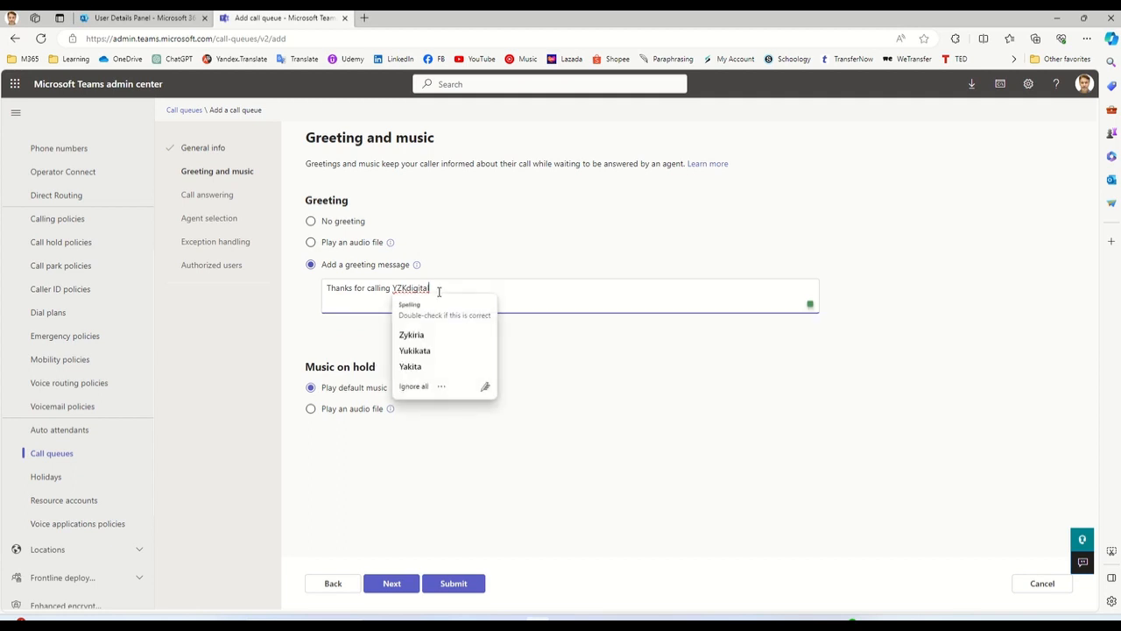
{"action": "type", "text": "."}
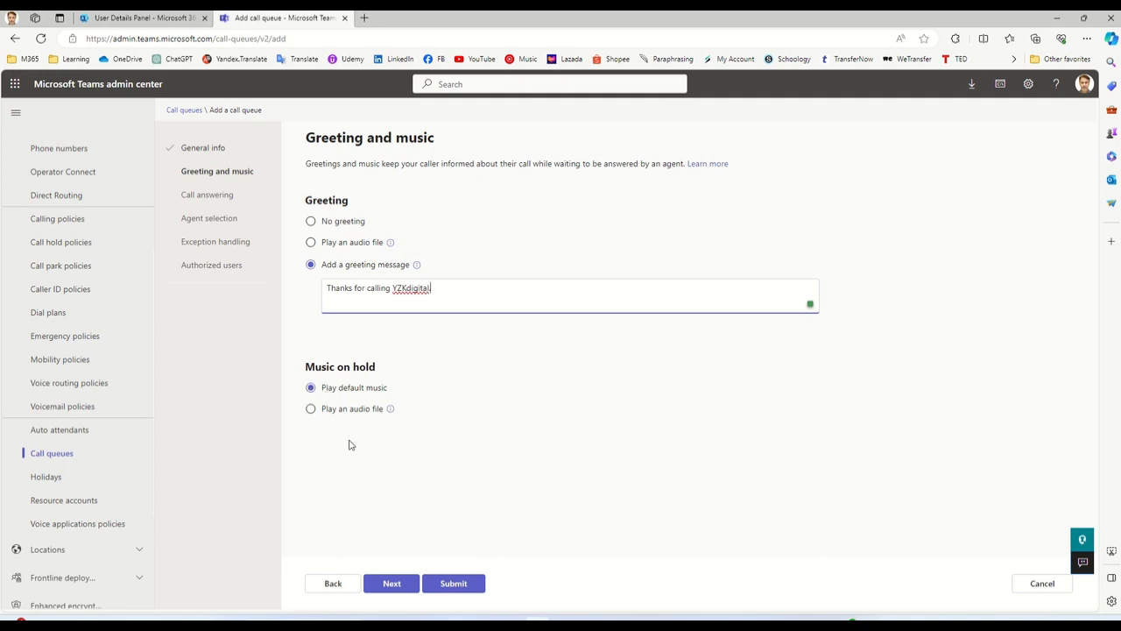
{"action": "left_click", "coordinate": [402, 588]}
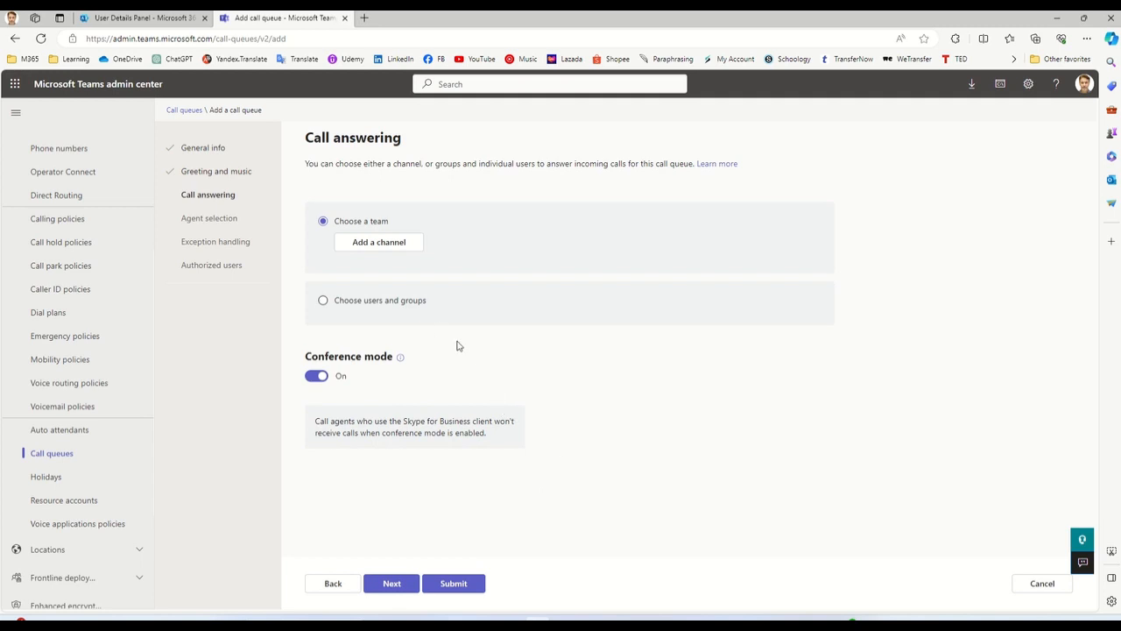
Start adding a channel for call answering and search the teams for "yzk".
{"action": "left_click", "coordinate": [381, 246]}
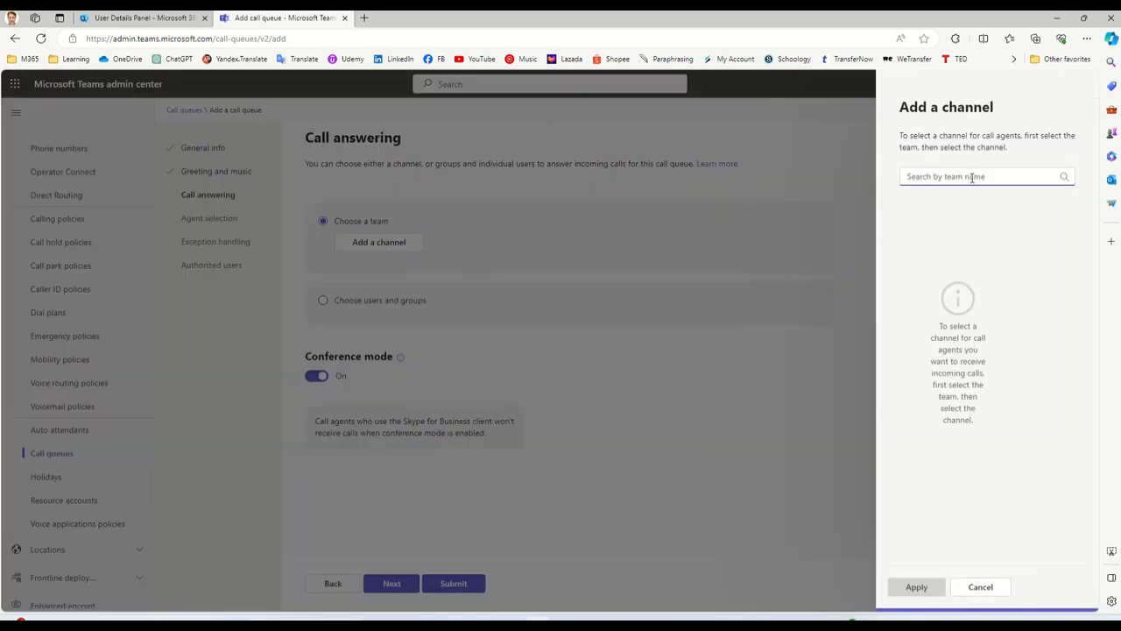
{"action": "type", "text": "yzk"}
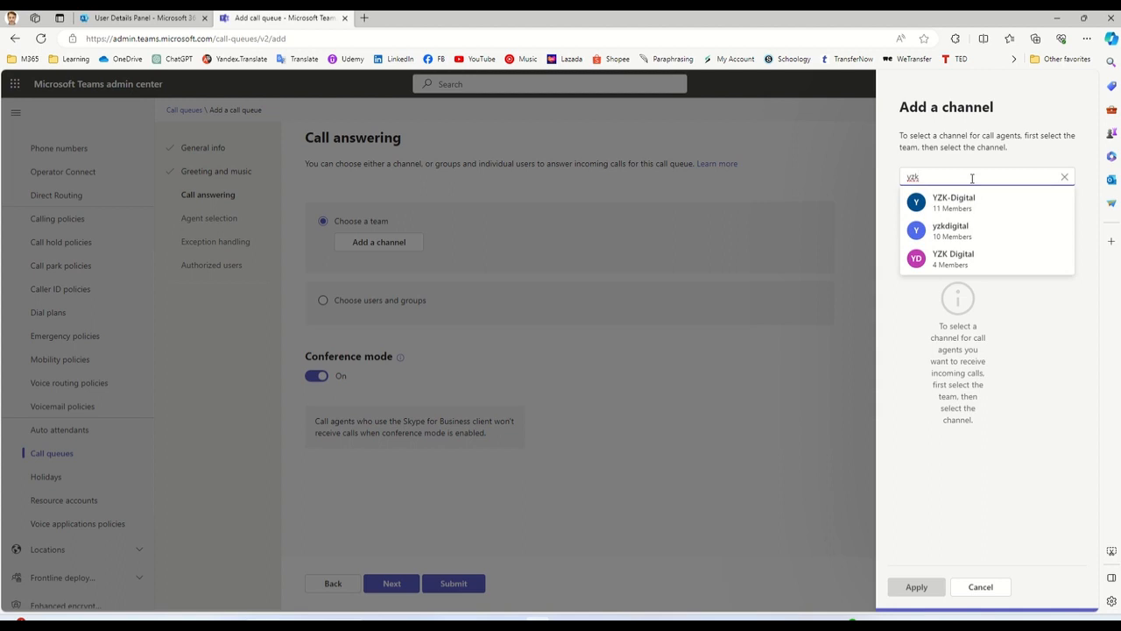
{"action": "mouse_move", "coordinate": [972, 263]}
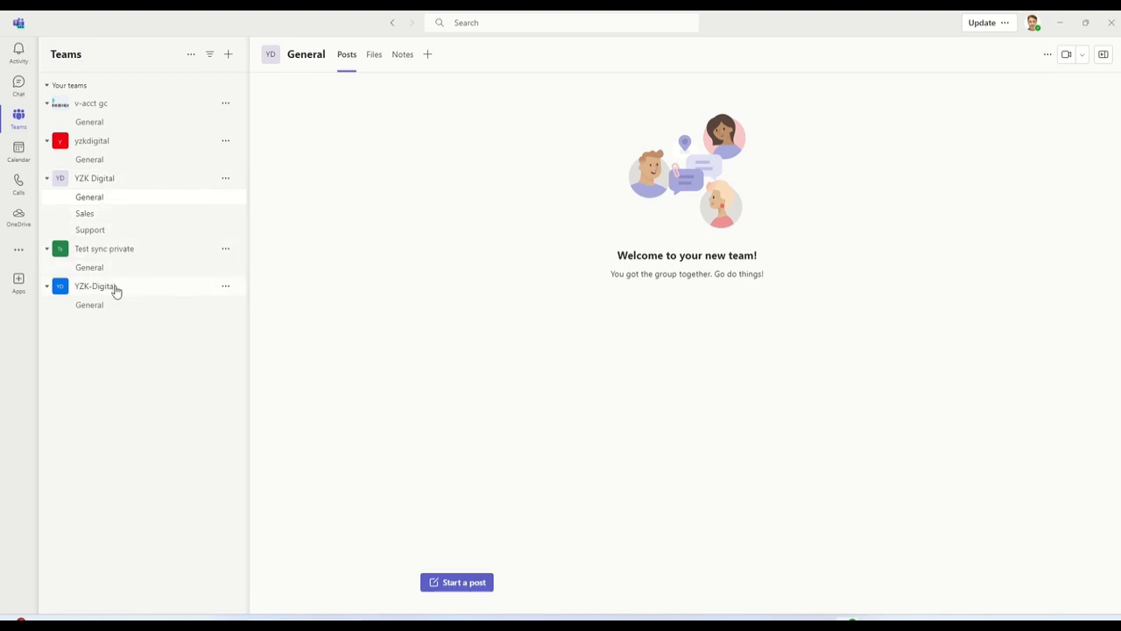
In the Microsoft Teams app, delete the YZK-Digital team, acknowledging that everything in it is deleted.
{"action": "left_click", "coordinate": [225, 286]}
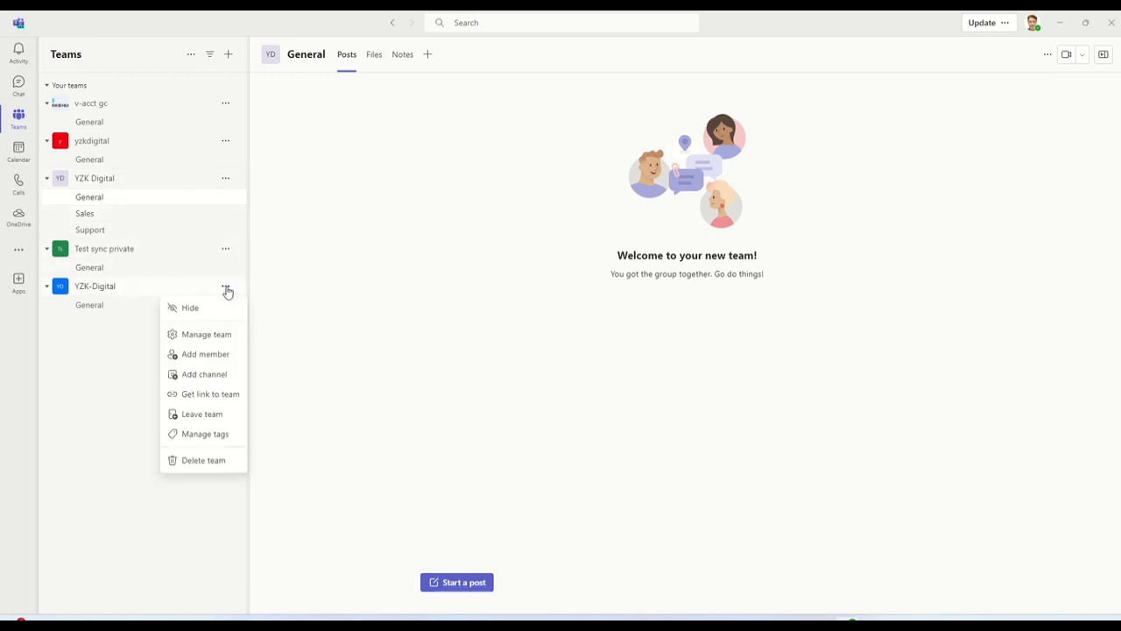
{"action": "left_click", "coordinate": [216, 462]}
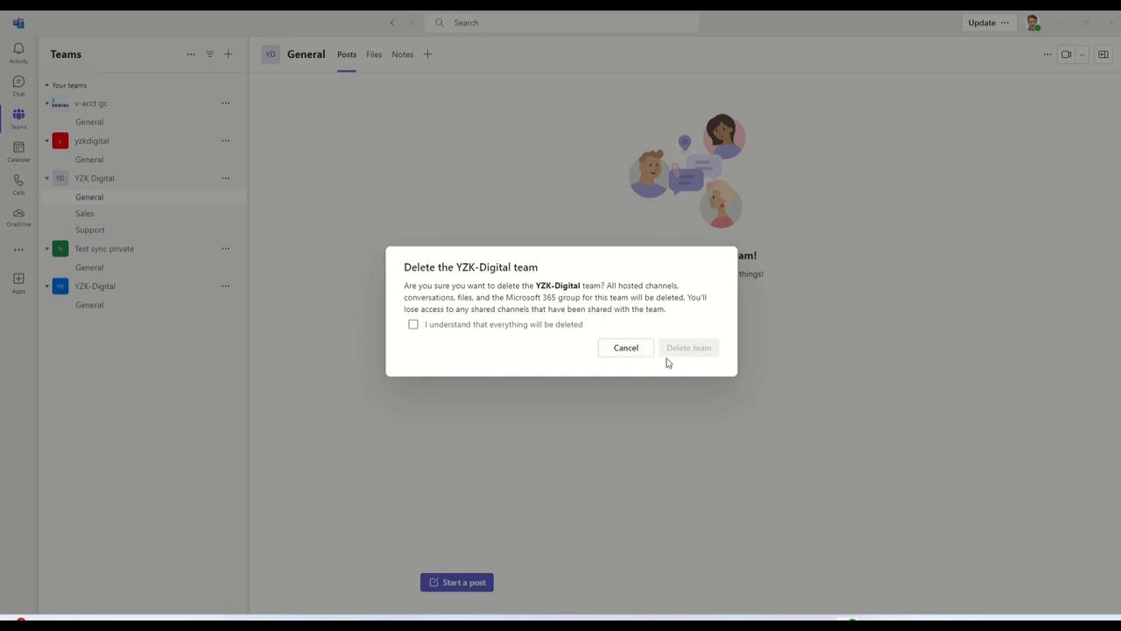
{"action": "left_click", "coordinate": [413, 325]}
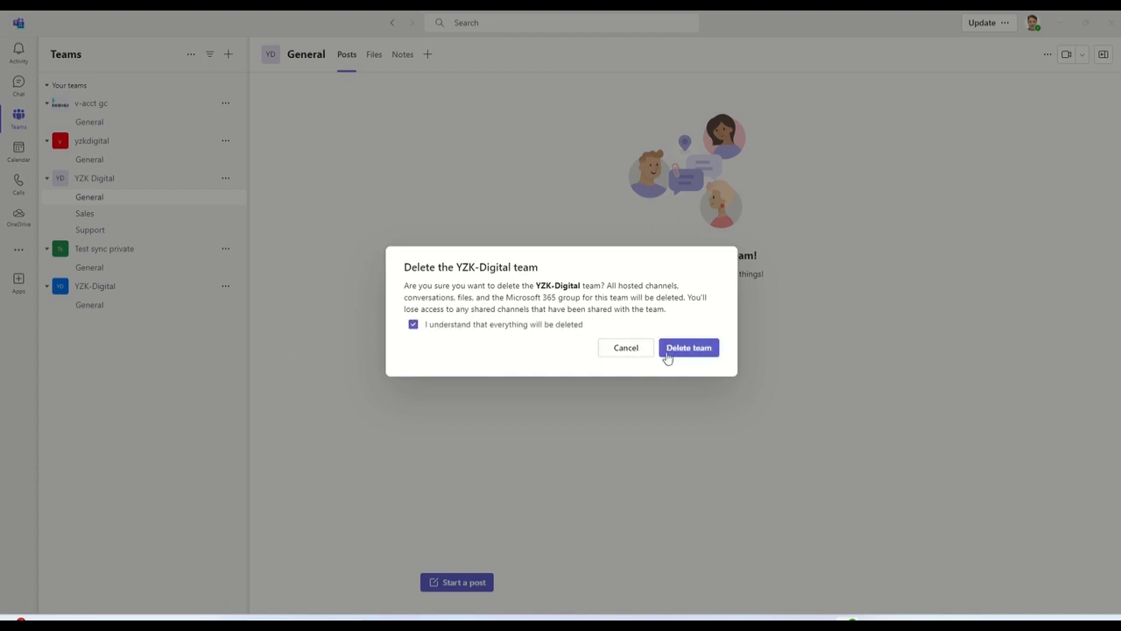
{"action": "left_click", "coordinate": [700, 350]}
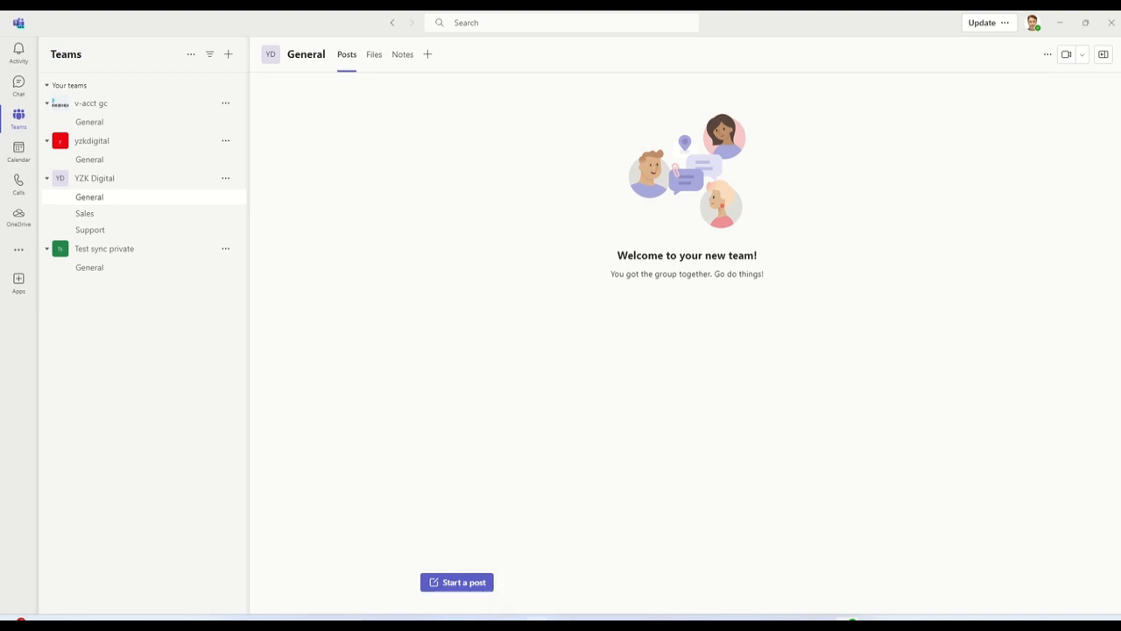
Back in the Teams admin center, choose the YZK Digital team and apply its Support channel for call answering.
{"action": "left_click", "coordinate": [537, 619]}
{"action": "mouse_move", "coordinate": [981, 266]}
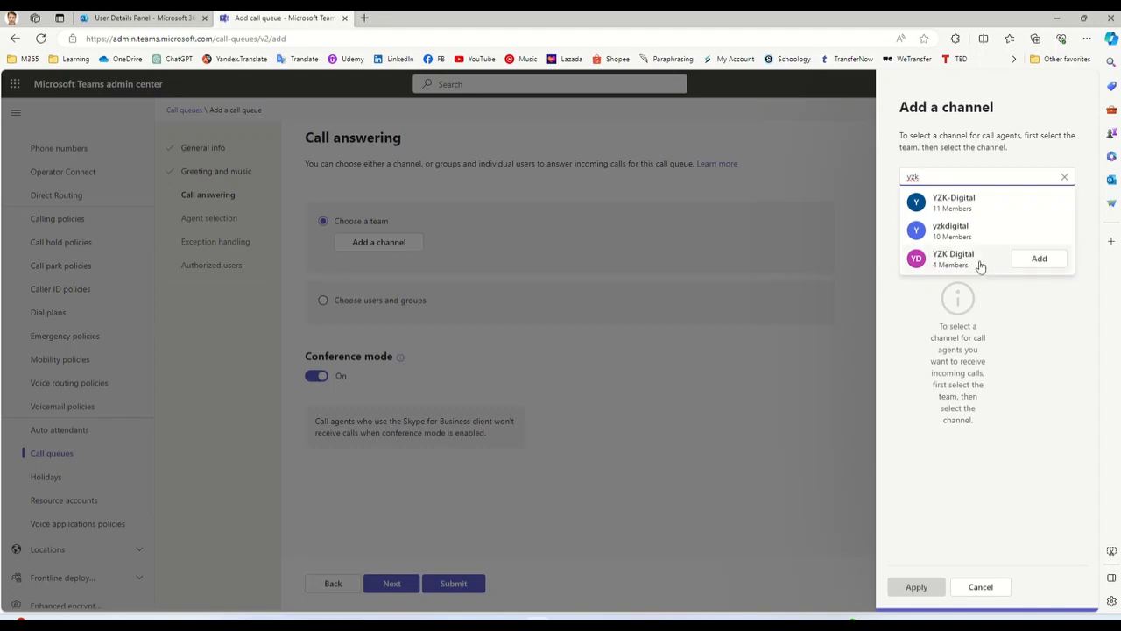
{"action": "left_click", "coordinate": [1040, 263]}
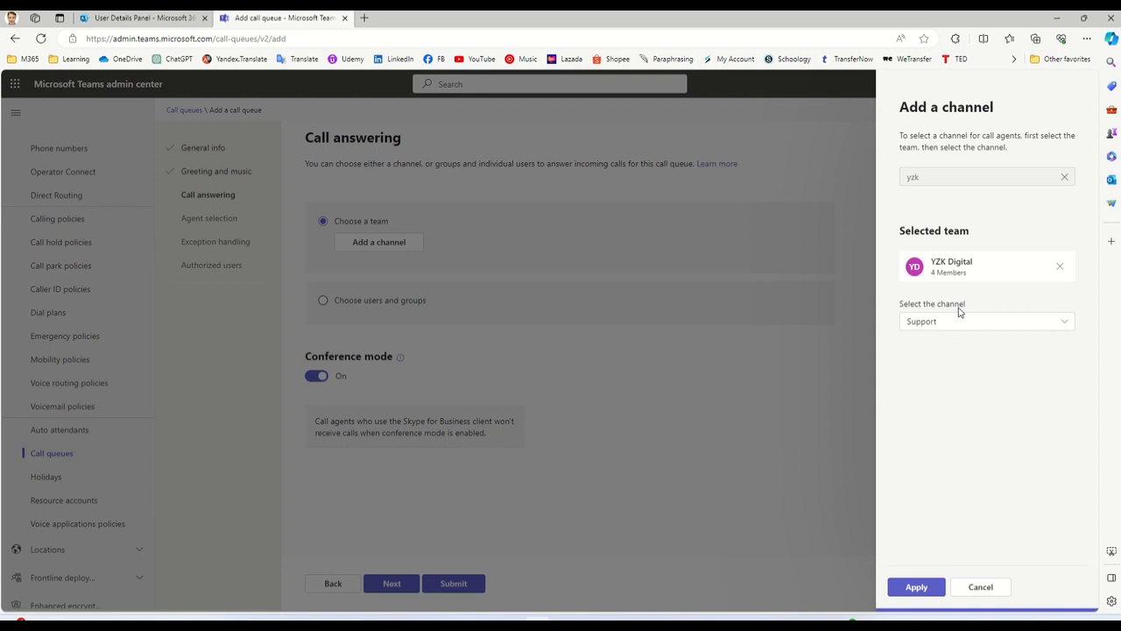
{"action": "left_click", "coordinate": [952, 327]}
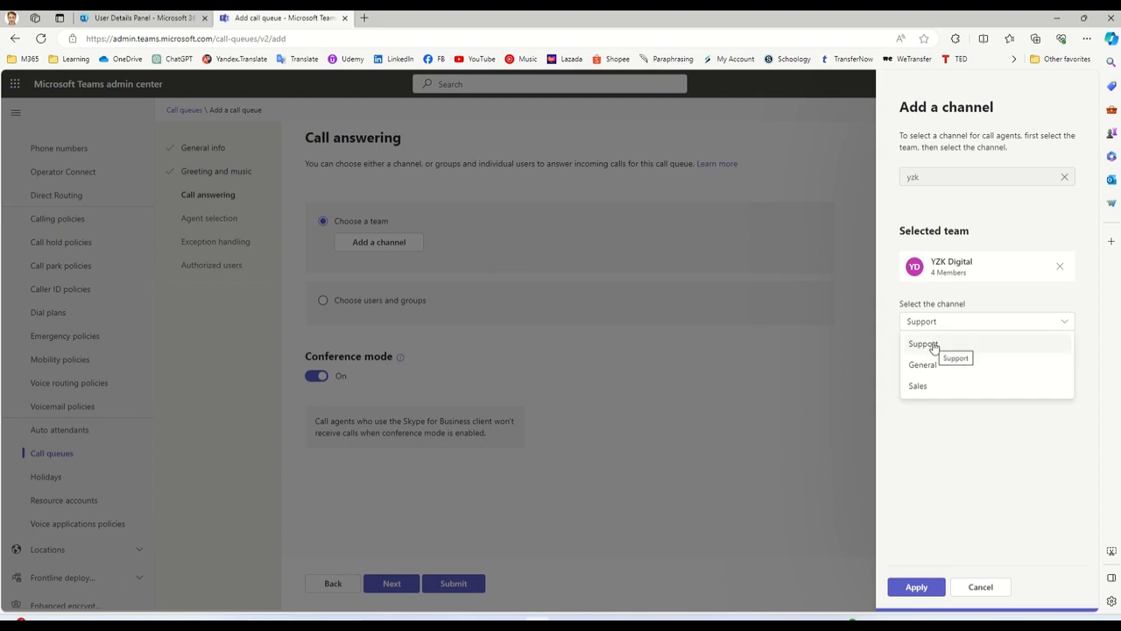
{"action": "left_click", "coordinate": [928, 346]}
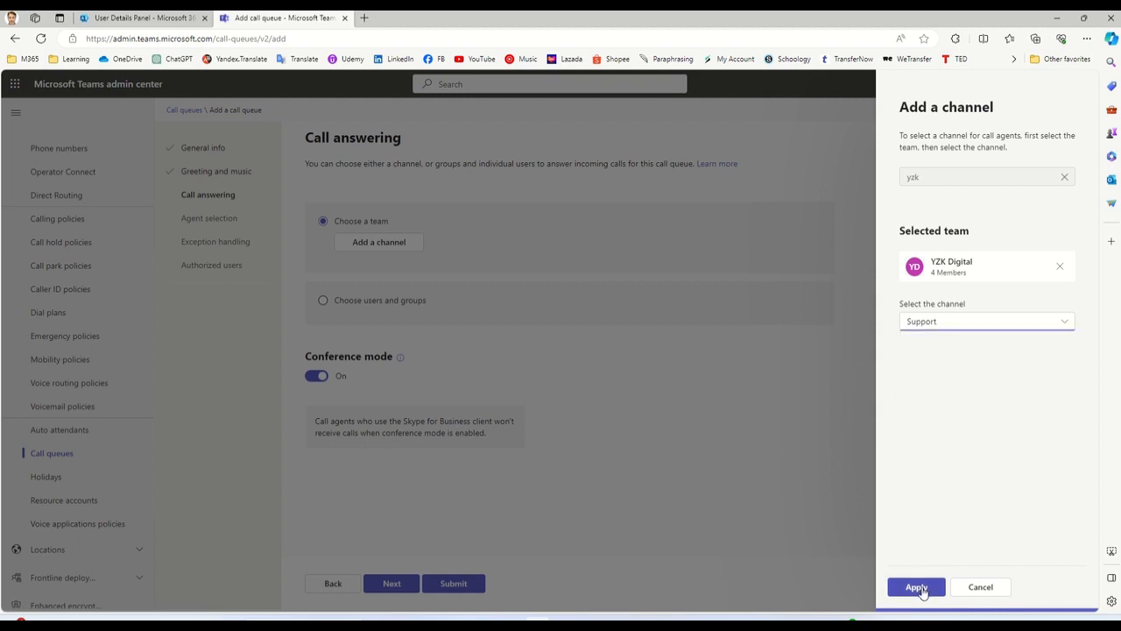
{"action": "left_click", "coordinate": [920, 589]}
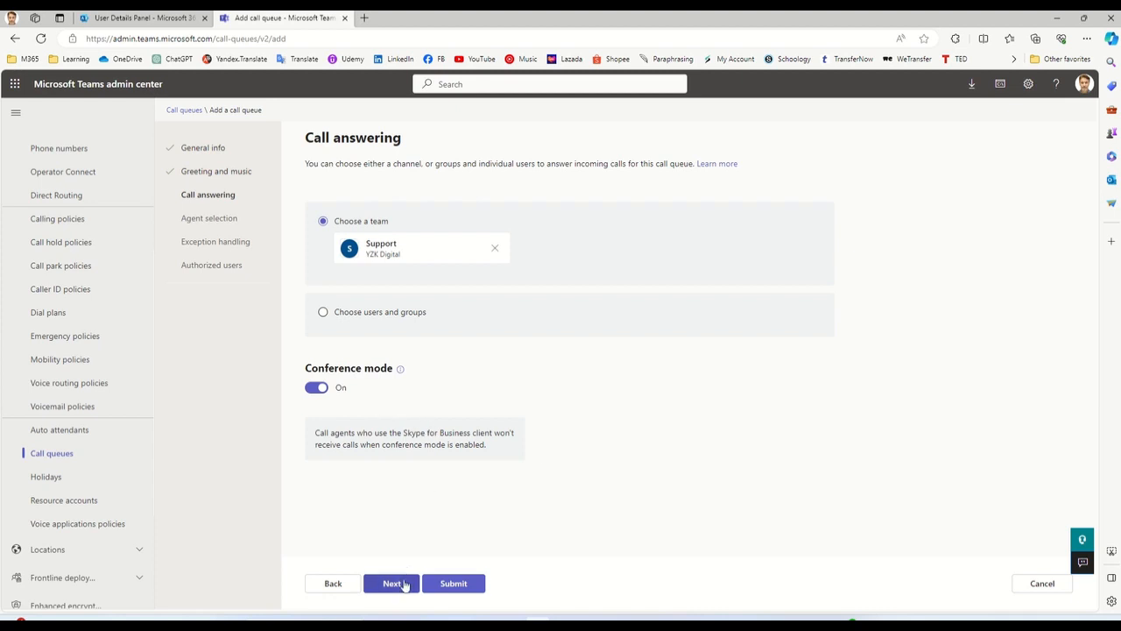
Look at the agent selection page and the users and groups answering option, and return to the team channel option.
{"action": "left_click", "coordinate": [404, 584]}
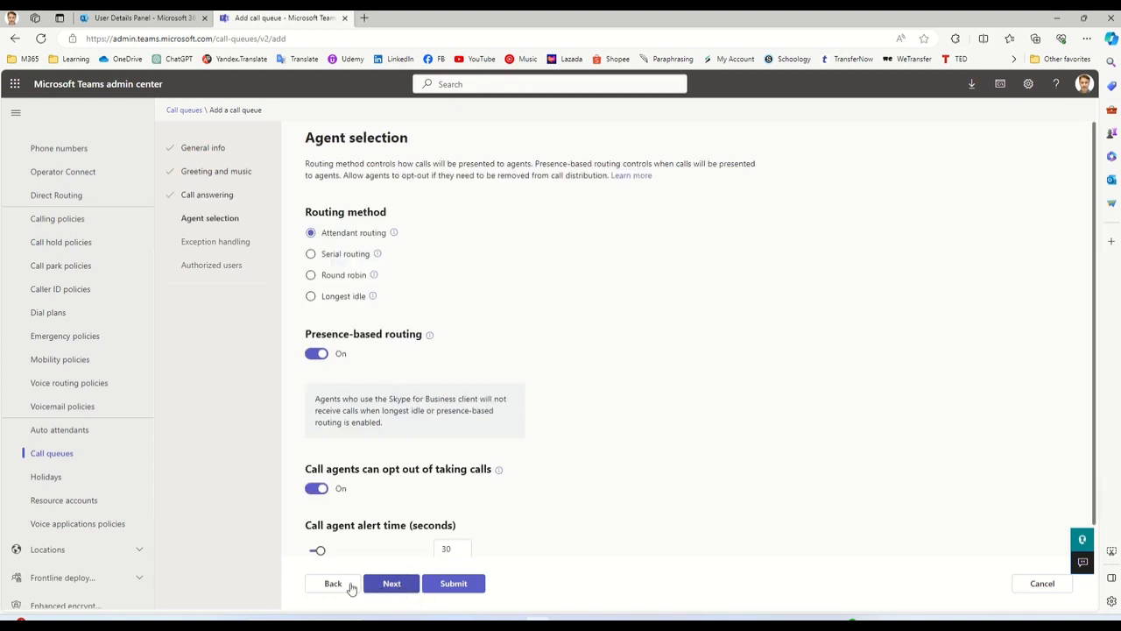
{"action": "left_click", "coordinate": [333, 584]}
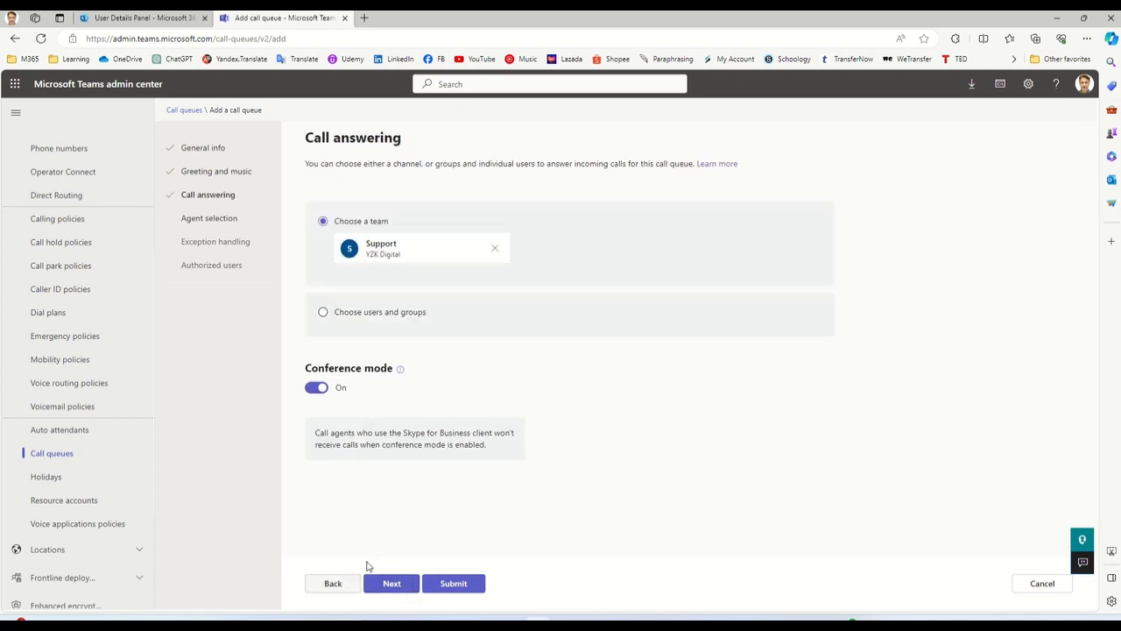
{"action": "left_click", "coordinate": [380, 317]}
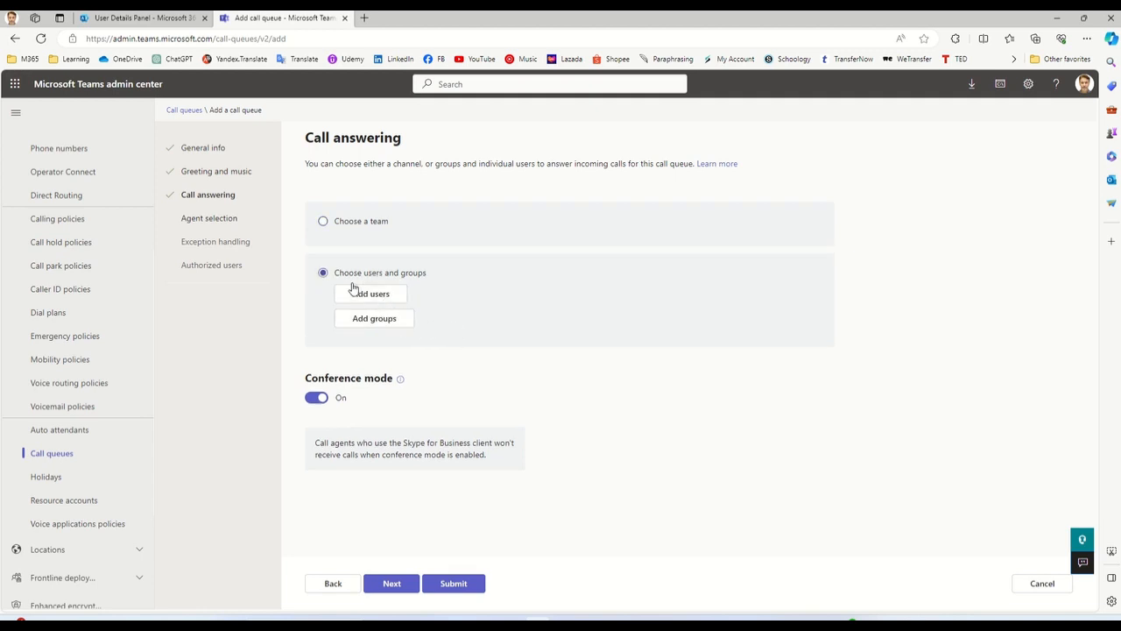
{"action": "left_click", "coordinate": [323, 221]}
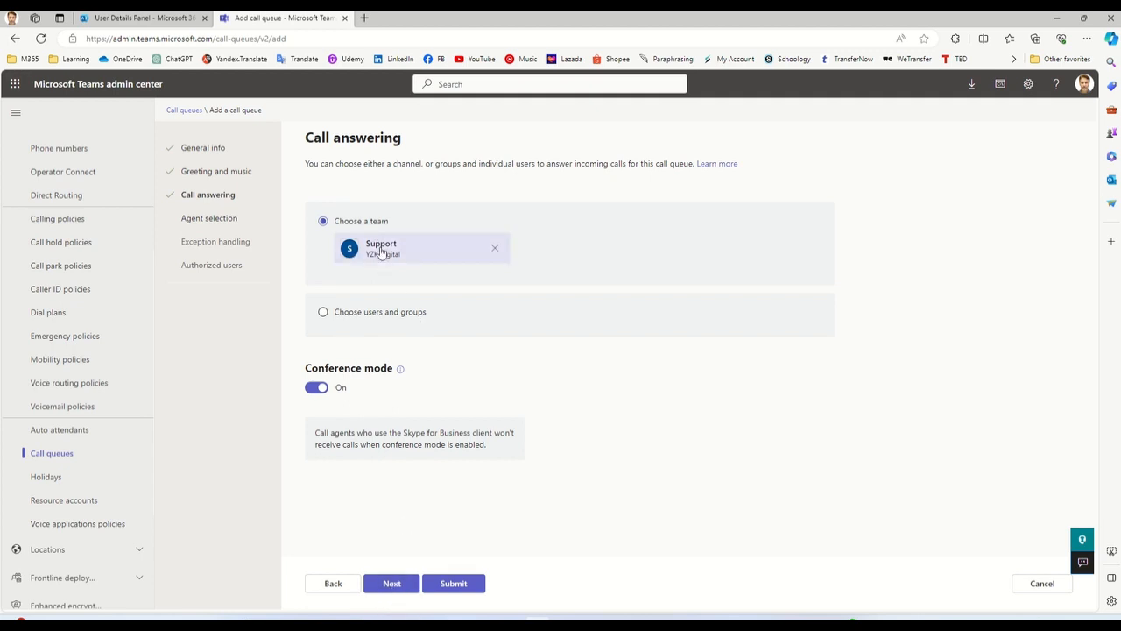
Continue to agent selection, compare the routing methods, and set the call queue to Serial routing.
{"action": "left_click", "coordinate": [391, 583]}
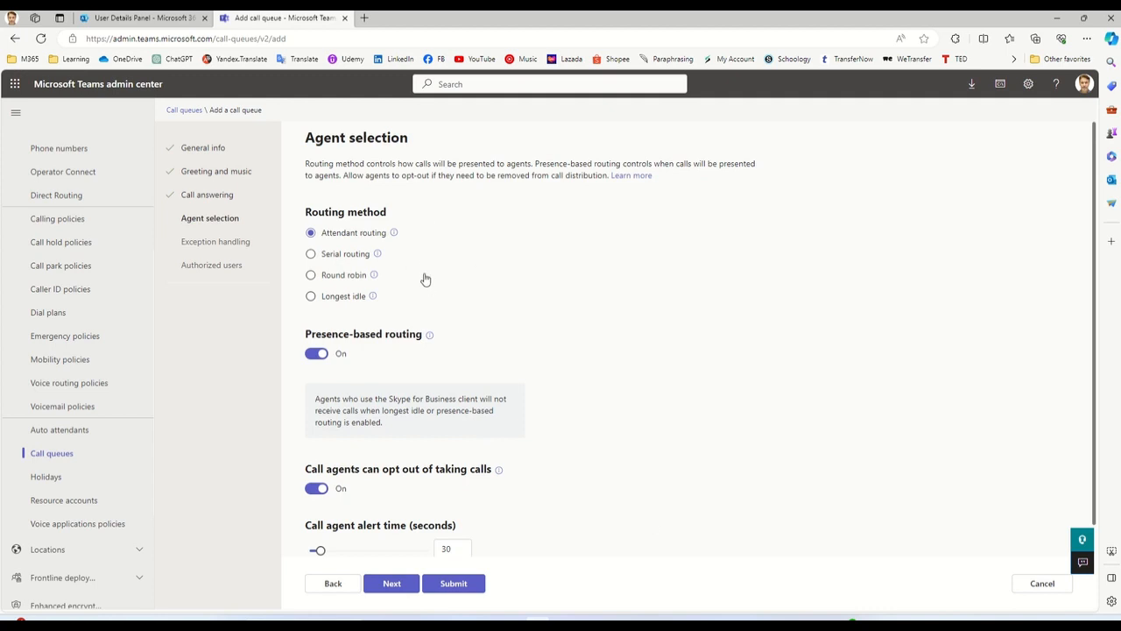
{"action": "left_click", "coordinate": [324, 255]}
{"action": "left_click", "coordinate": [349, 234]}
{"action": "left_click", "coordinate": [322, 278]}
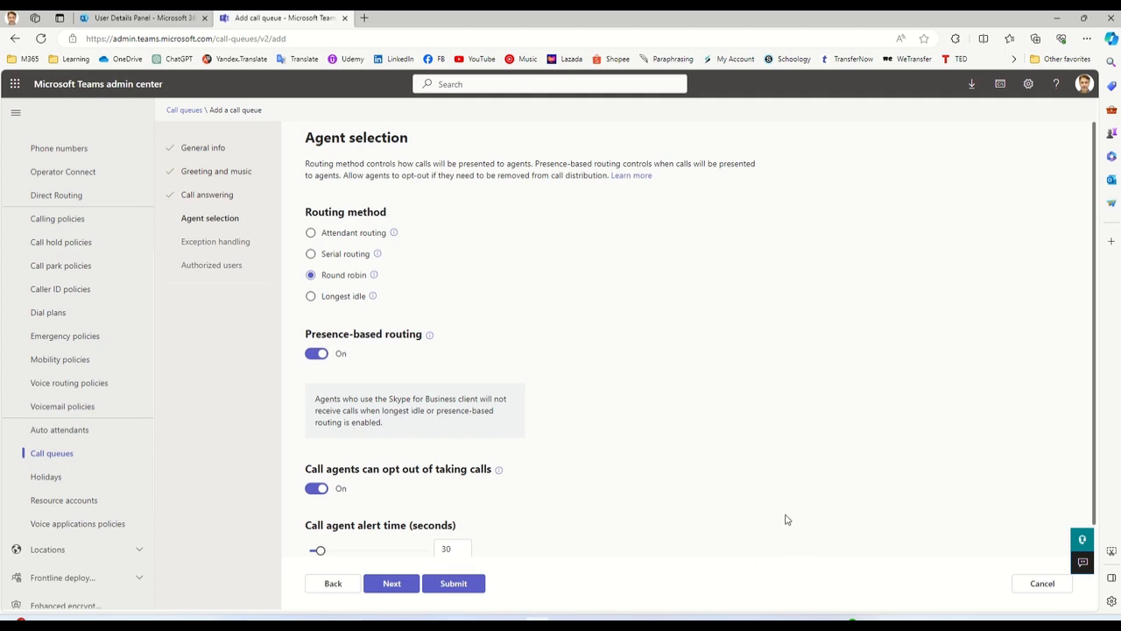
{"action": "left_click", "coordinate": [311, 298]}
{"action": "left_click", "coordinate": [311, 254]}
Set the call agent alert time to 20 seconds and continue to exception handling.
{"action": "scroll", "coordinate": [584, 326], "scroll_direction": "down", "scroll_amount": 1}
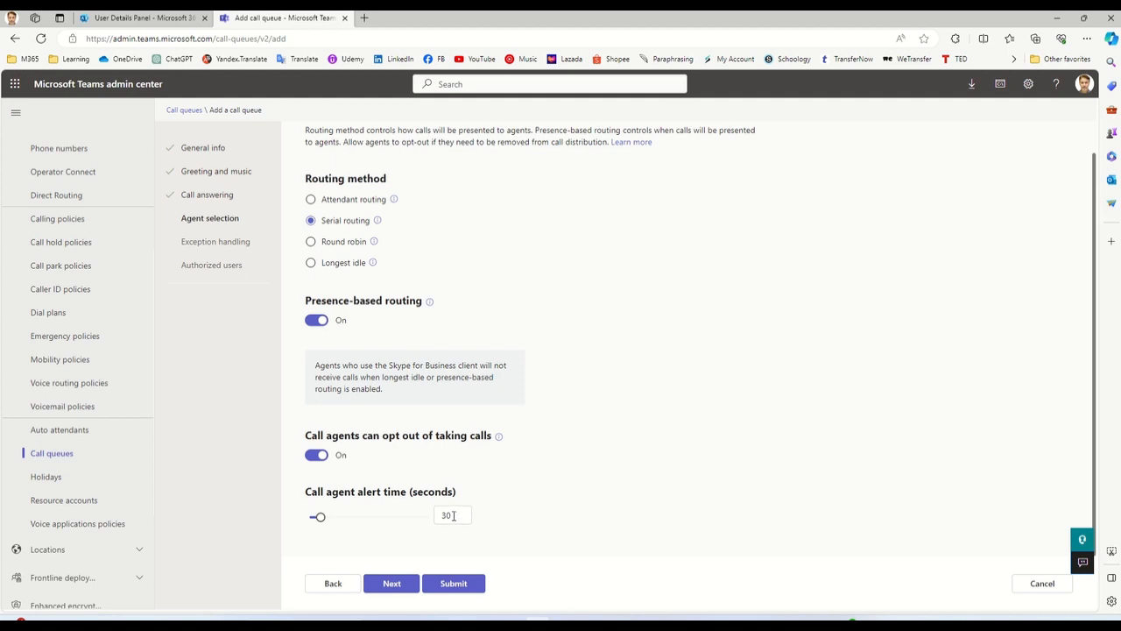
{"action": "left_click", "coordinate": [453, 515]}
{"action": "double_click", "coordinate": [448, 516]}
{"action": "type", "text": "20"}
{"action": "left_click", "coordinate": [399, 584]}
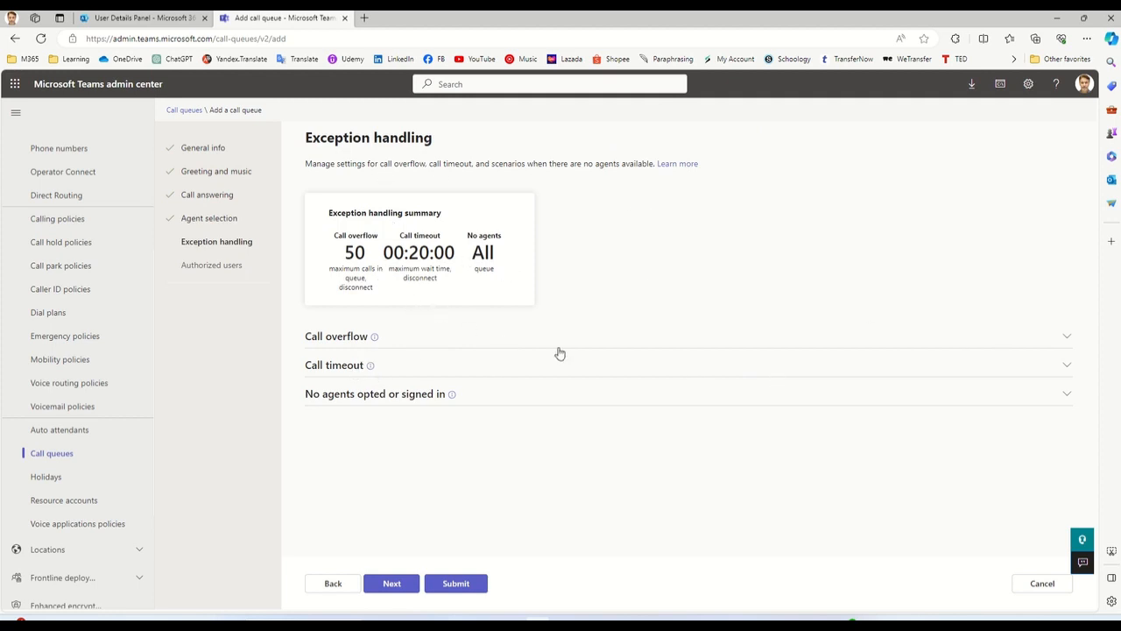
In the call overflow settings, set the maximum calls in the queue to 10.
{"action": "left_click", "coordinate": [1065, 340]}
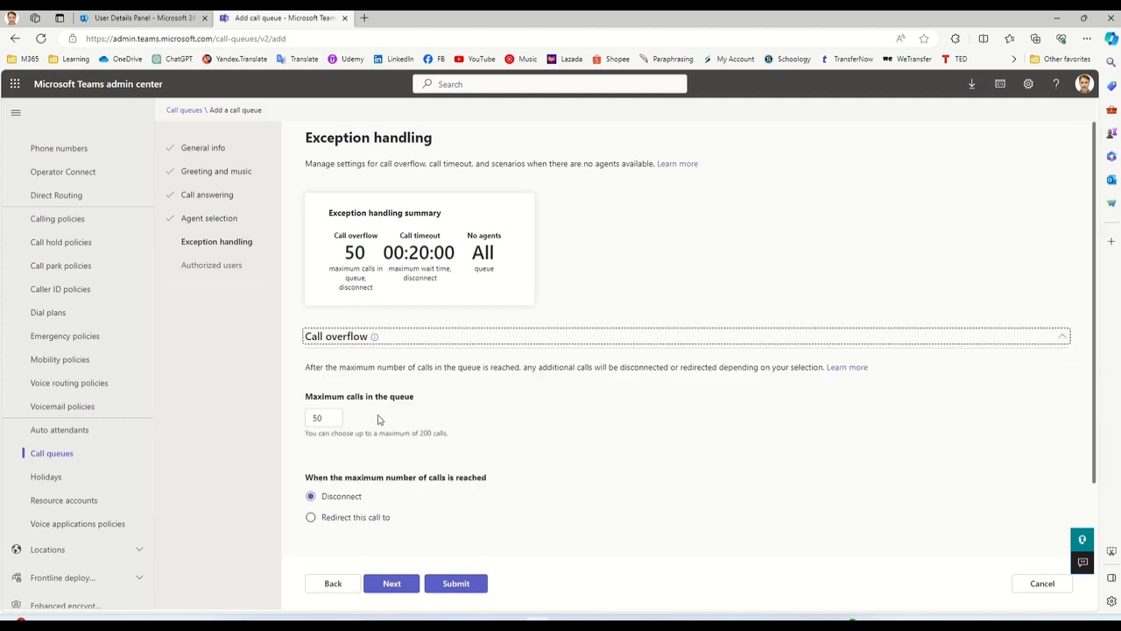
{"action": "scroll", "coordinate": [380, 419], "scroll_direction": "down", "scroll_amount": 1}
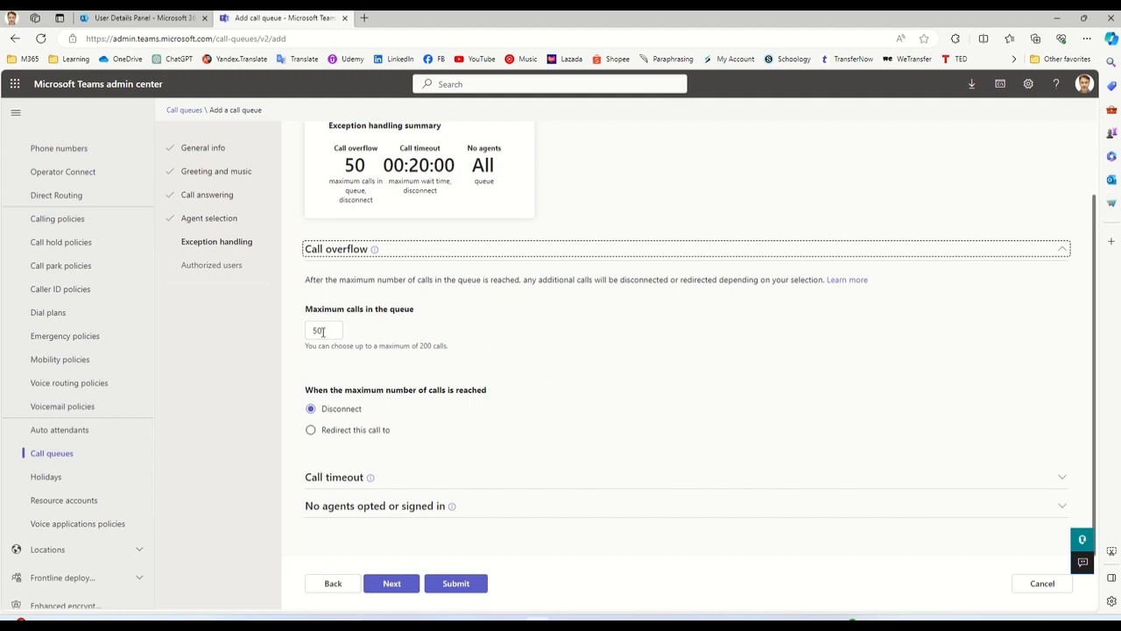
{"action": "left_click_drag", "start_coordinate": [326, 330], "coordinate": [293, 333]}
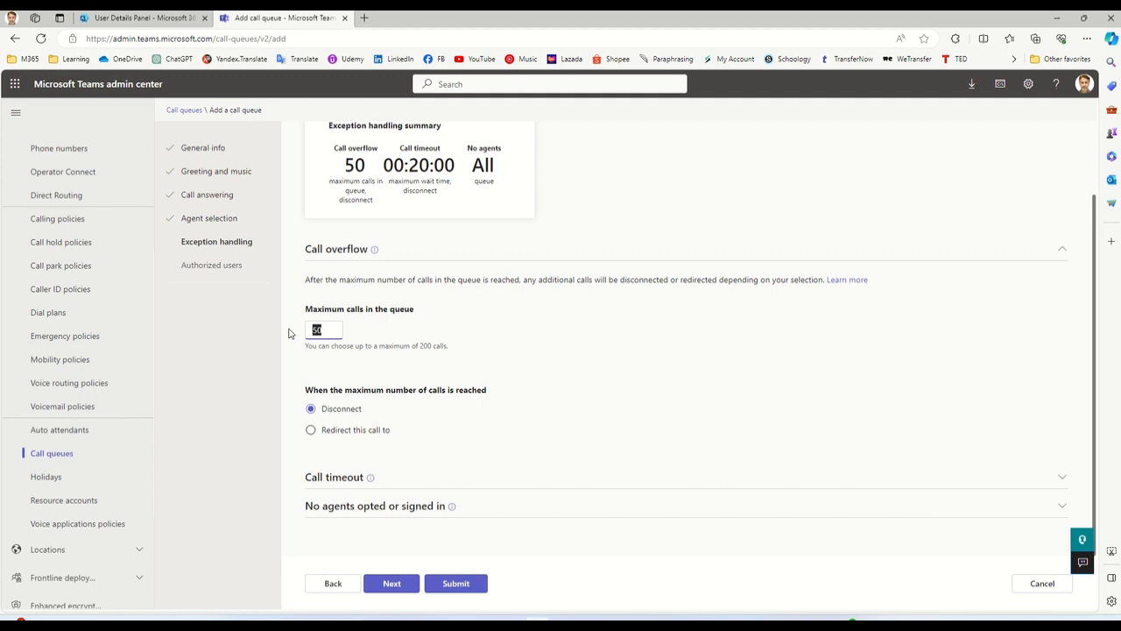
{"action": "type", "text": "1"}
Redirect overflow calls to the YZK Digital shared voicemail with transcription turned on.
{"action": "left_click", "coordinate": [312, 430]}
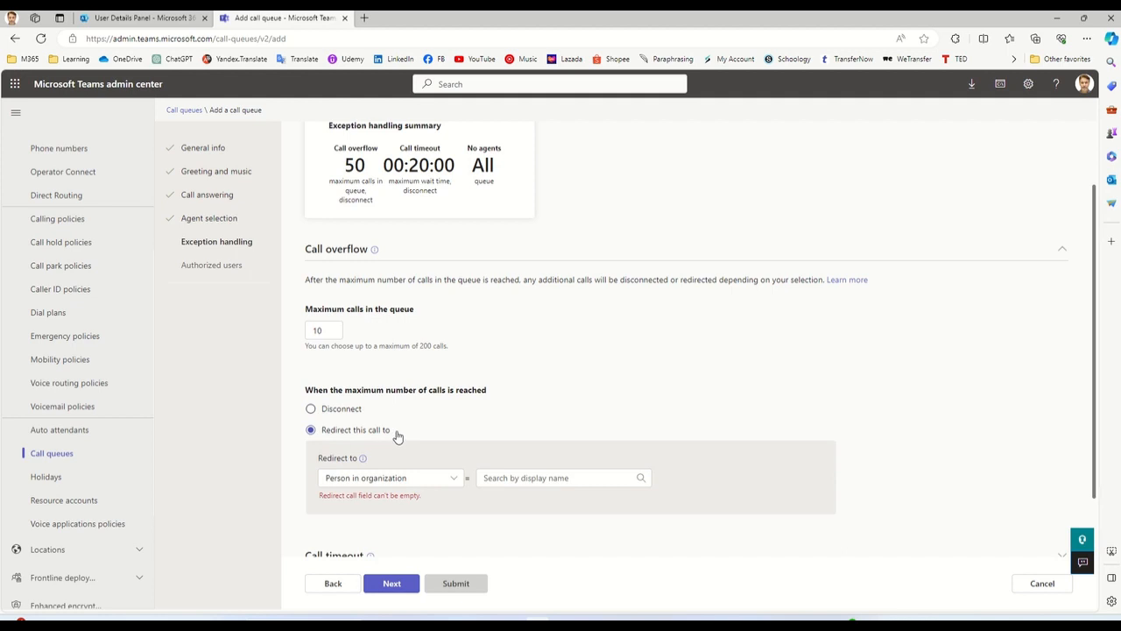
{"action": "scroll", "coordinate": [393, 433], "scroll_direction": "down", "scroll_amount": 1}
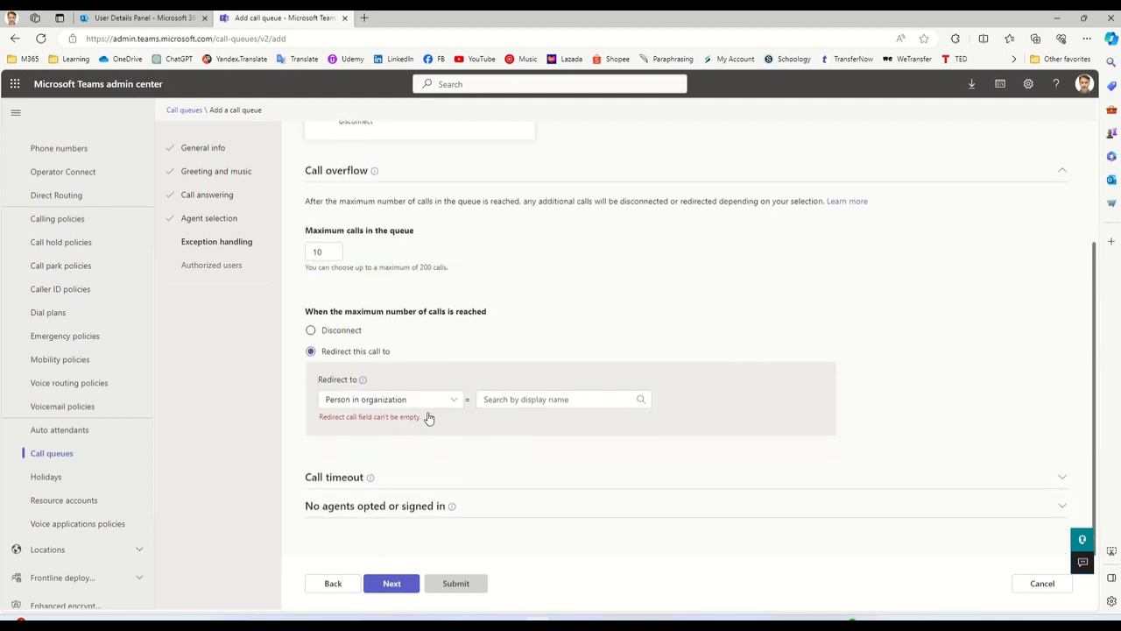
{"action": "left_click", "coordinate": [452, 401]}
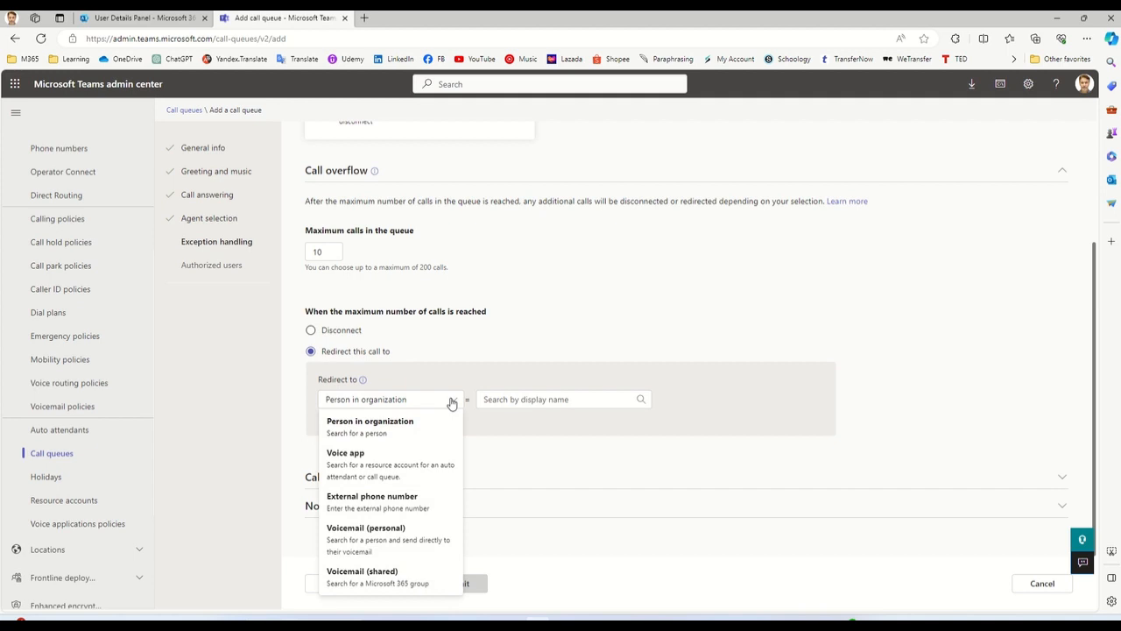
{"action": "left_click", "coordinate": [353, 578]}
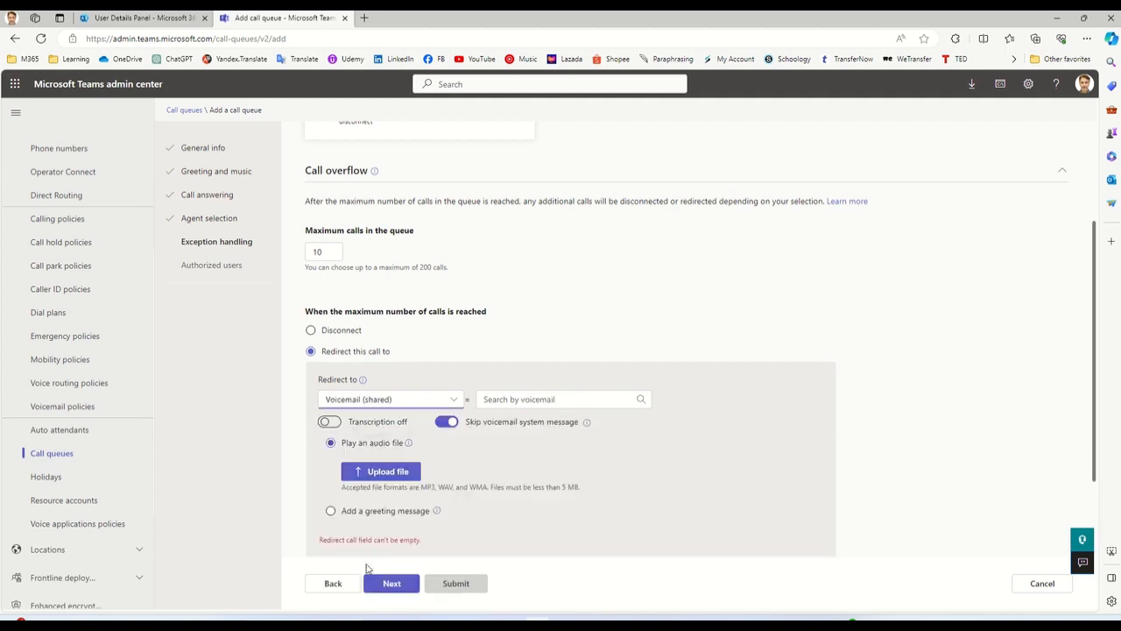
{"action": "left_click", "coordinate": [329, 422]}
{"action": "left_click", "coordinate": [543, 398]}
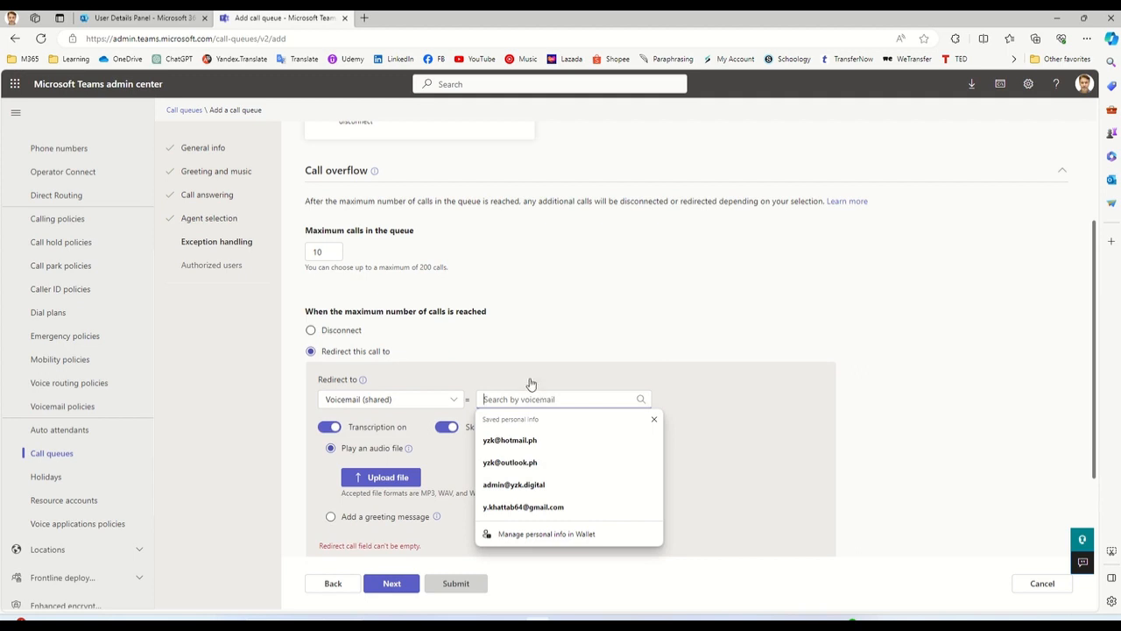
{"action": "type", "text": "yzk"}
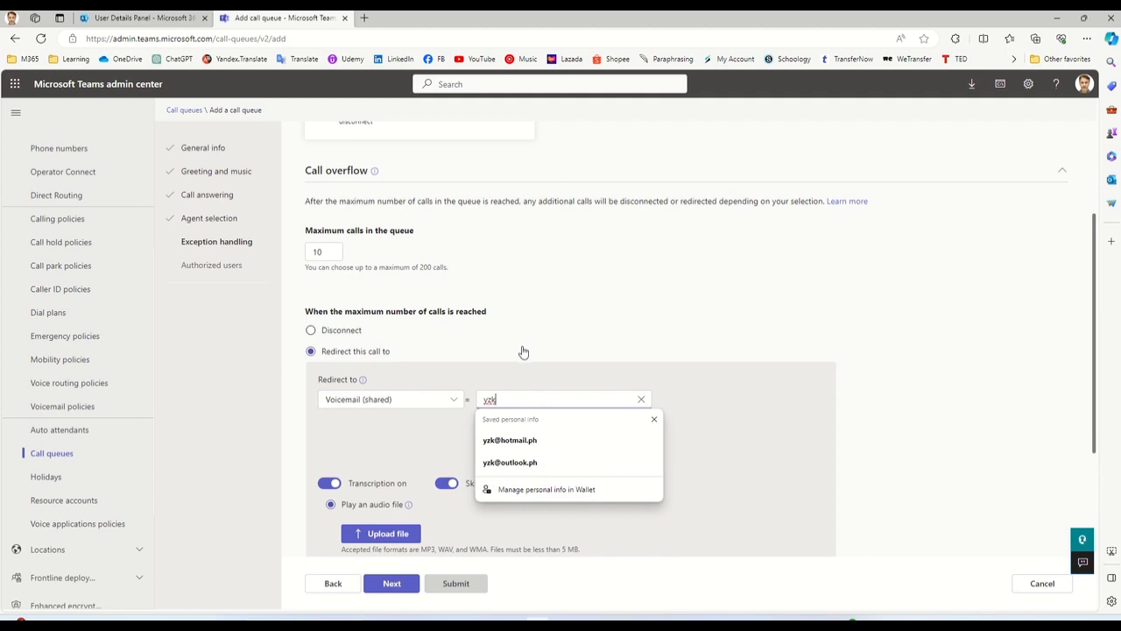
{"action": "type", "text": "di"}
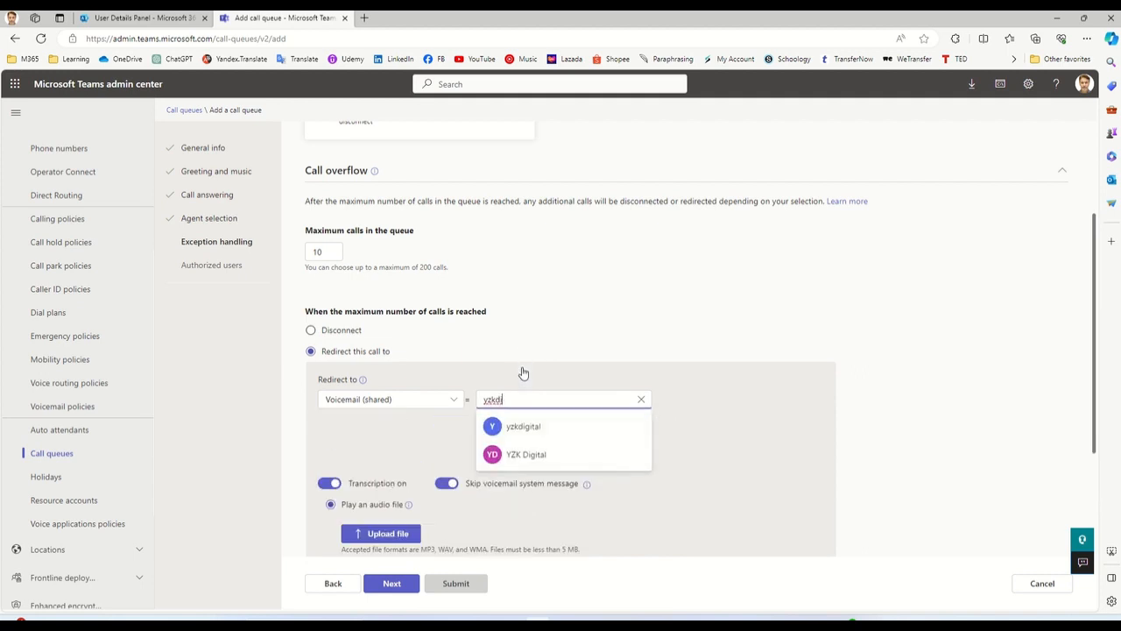
{"action": "left_click", "coordinate": [529, 458]}
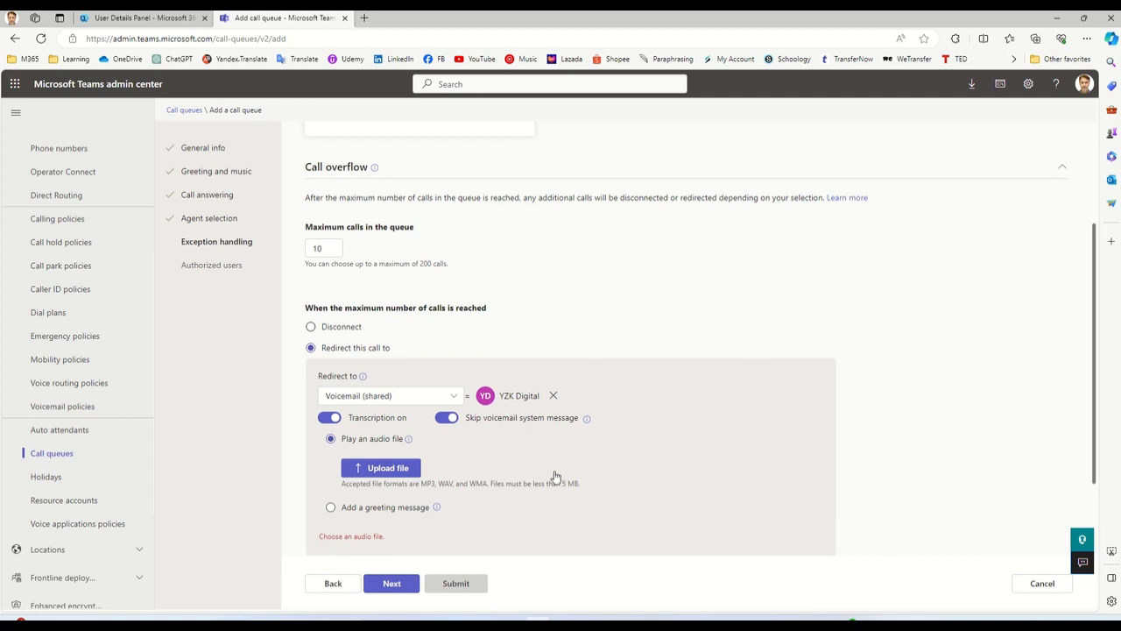
Add the overflow voicemail greeting "All our support associates are helping other callers. Please leave your name and number and someone will call you back shortly.".
{"action": "scroll", "coordinate": [556, 477], "scroll_direction": "down", "scroll_amount": 3}
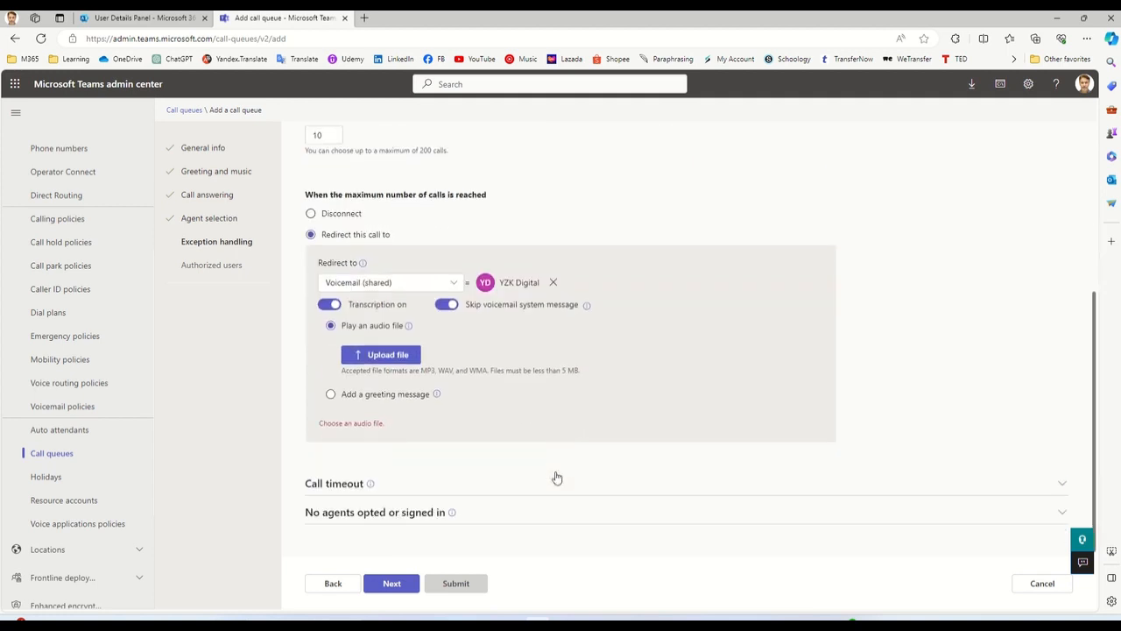
{"action": "left_click", "coordinate": [330, 391]}
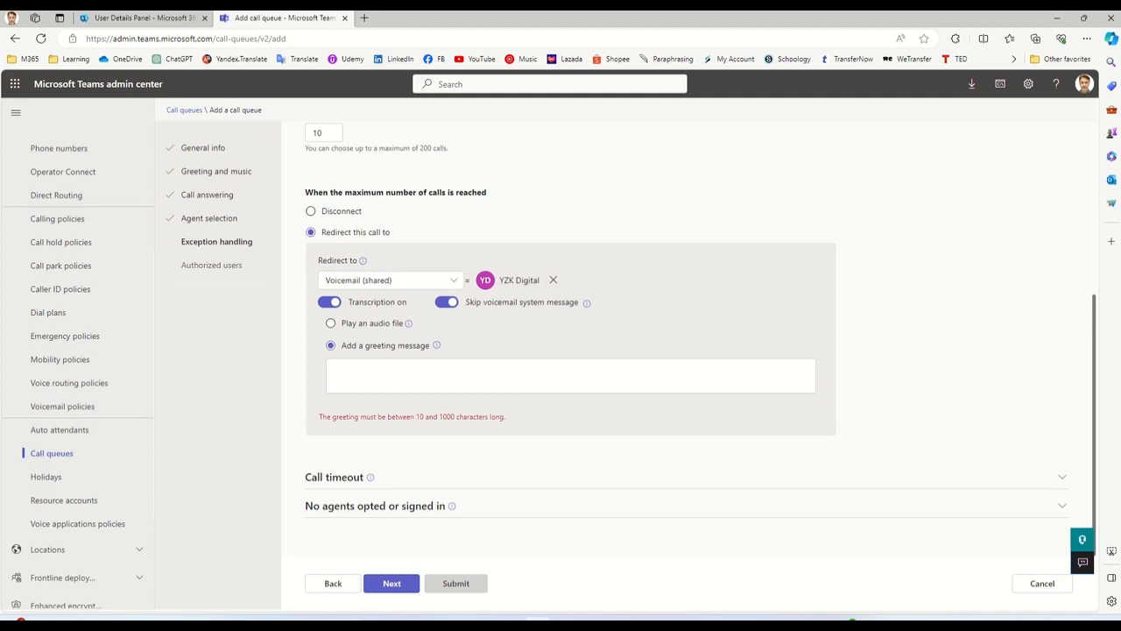
{"action": "left_click", "coordinate": [474, 366]}
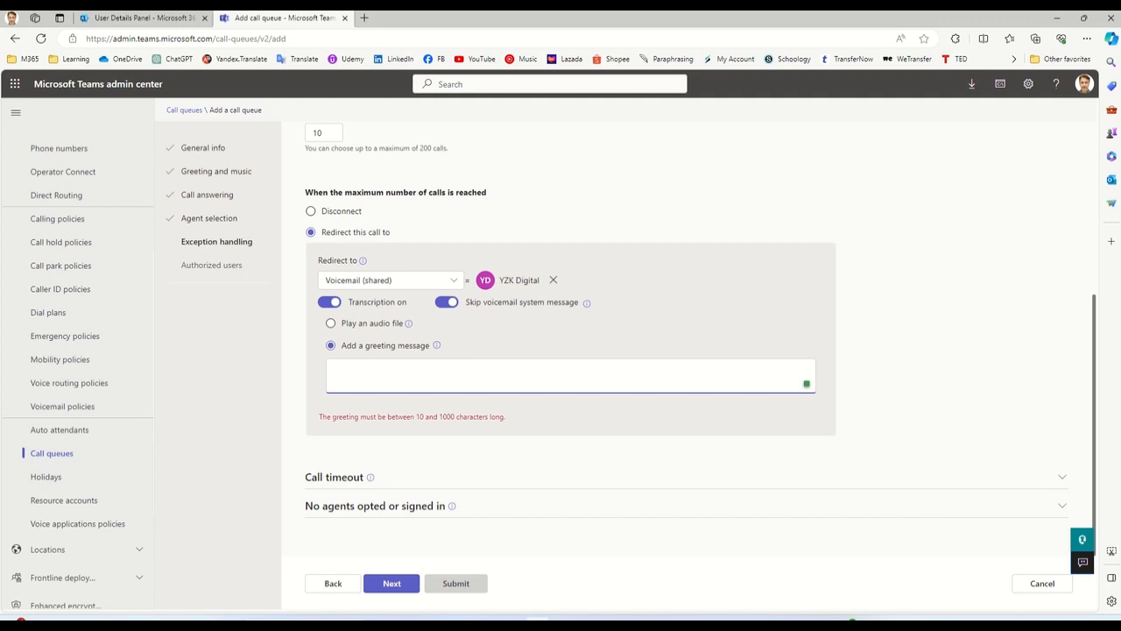
{"action": "key", "text": "alt+Tab"}
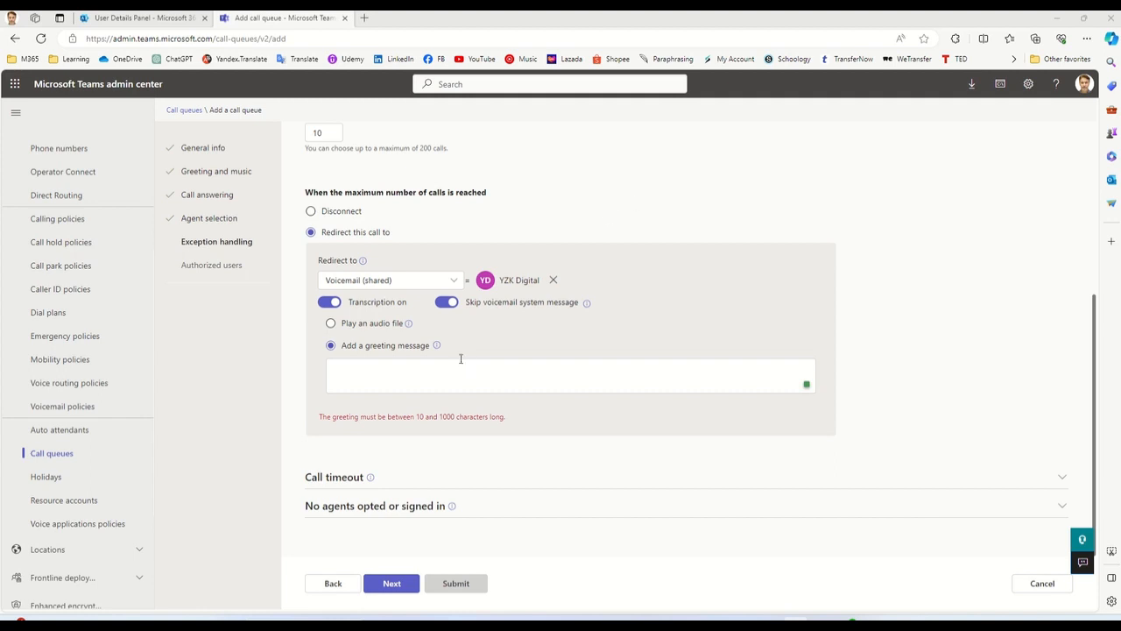
{"action": "left_click", "coordinate": [451, 377]}
{"action": "type", "text": "All our support associates are helping other callers. Please leave your name and number and someone will call you back shortly."}
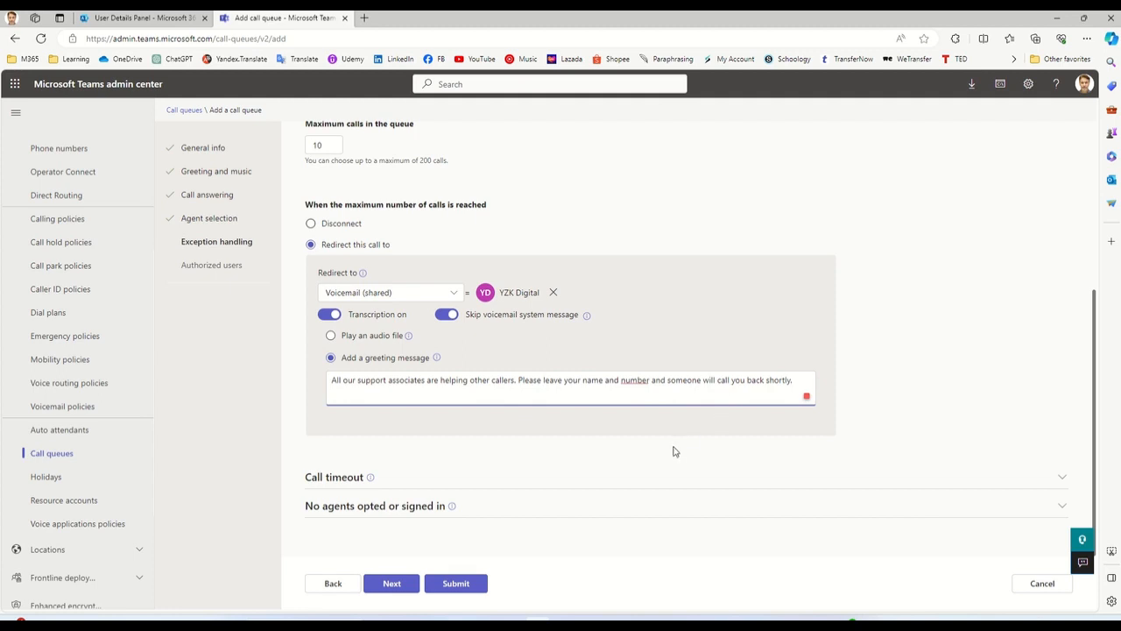
{"action": "left_click", "coordinate": [999, 399]}
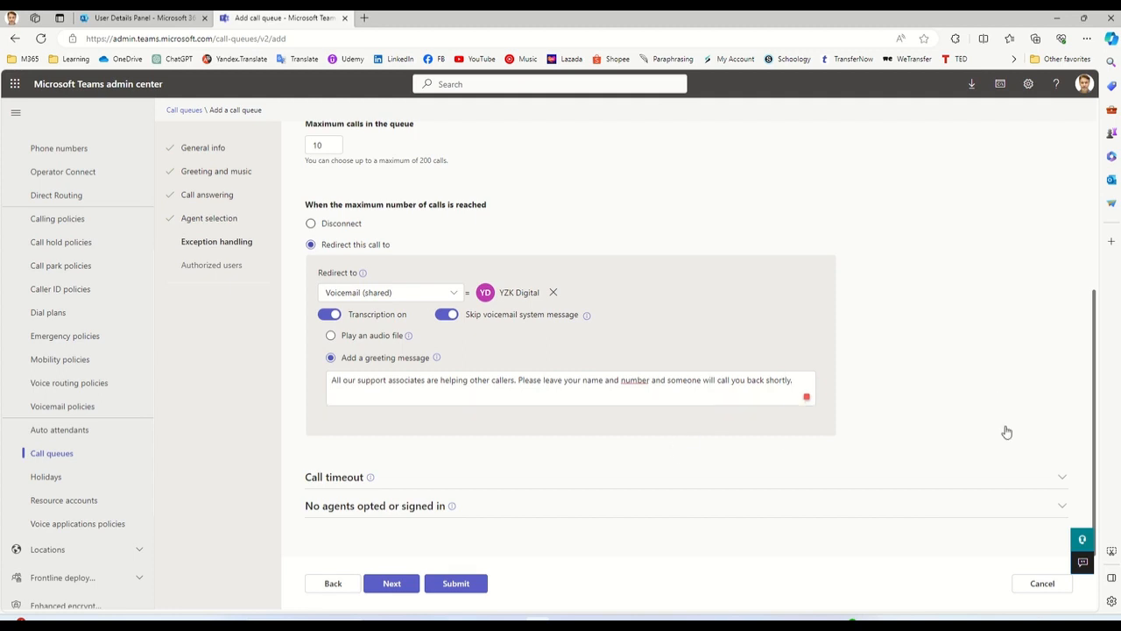
In the call timeout settings, redirect timed-out calls to the YZK Digital shared voicemail with transcription turned on.
{"action": "left_click", "coordinate": [1063, 480]}
{"action": "scroll", "coordinate": [850, 477], "scroll_direction": "down", "scroll_amount": 2}
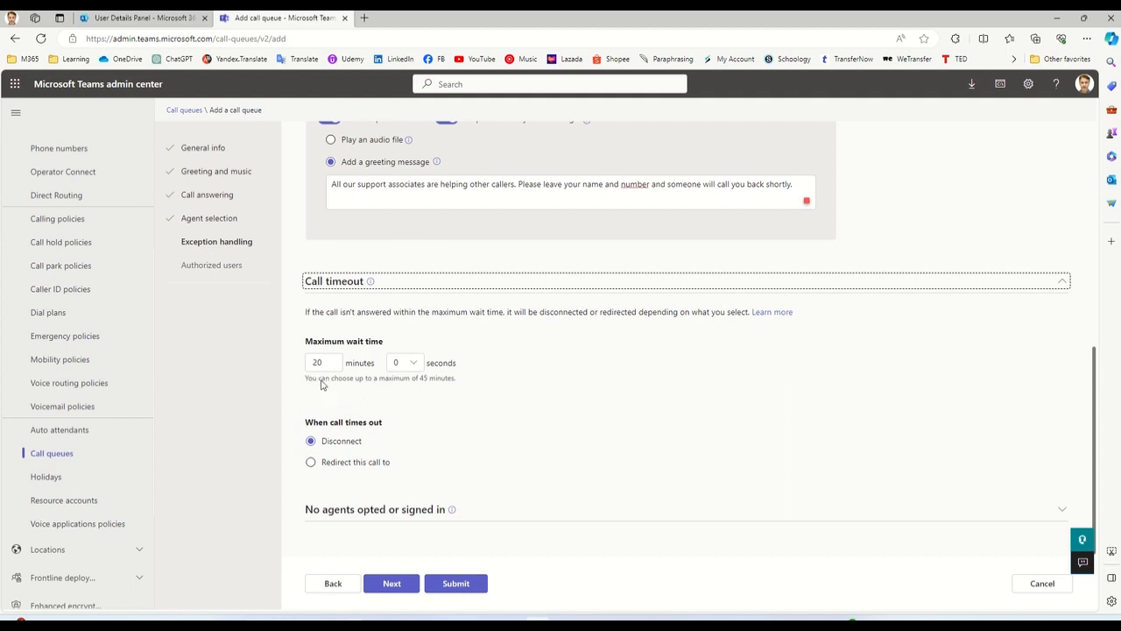
{"action": "left_click", "coordinate": [312, 462]}
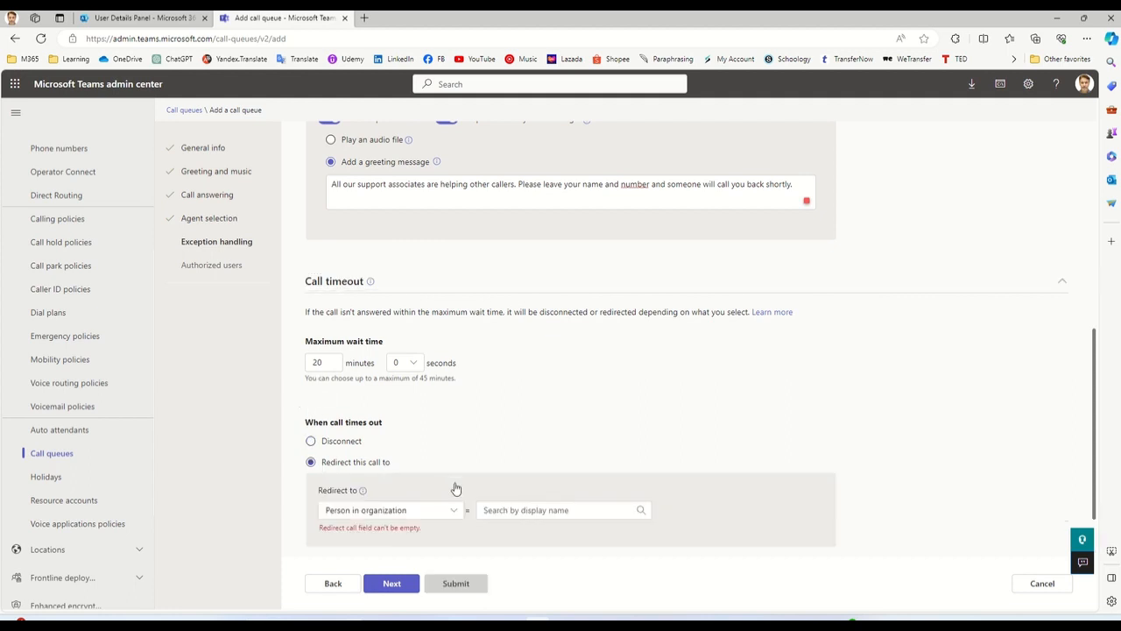
{"action": "left_click", "coordinate": [455, 513]}
{"action": "left_click", "coordinate": [385, 483]}
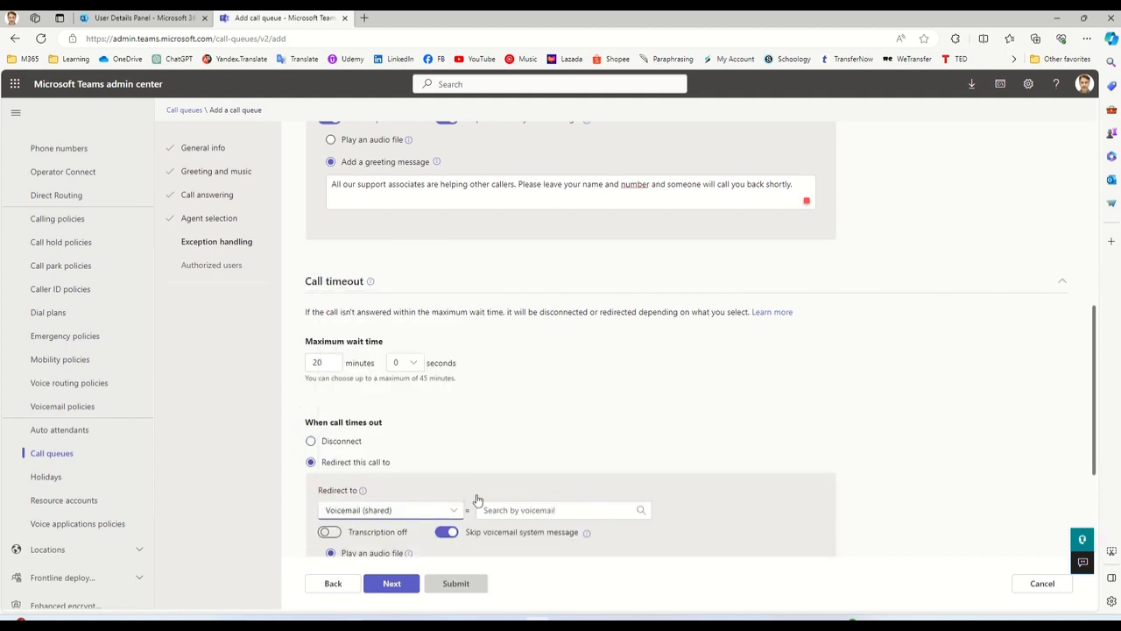
{"action": "left_click", "coordinate": [604, 514]}
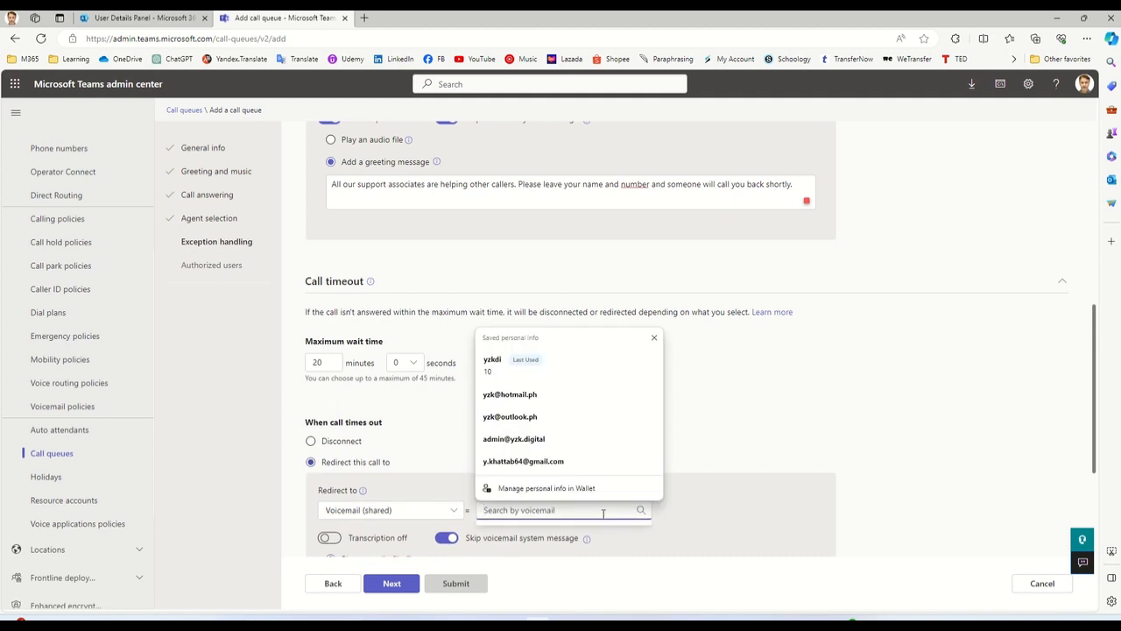
{"action": "left_click", "coordinate": [491, 359]}
{"action": "scroll", "coordinate": [728, 402], "scroll_direction": "down", "scroll_amount": 3}
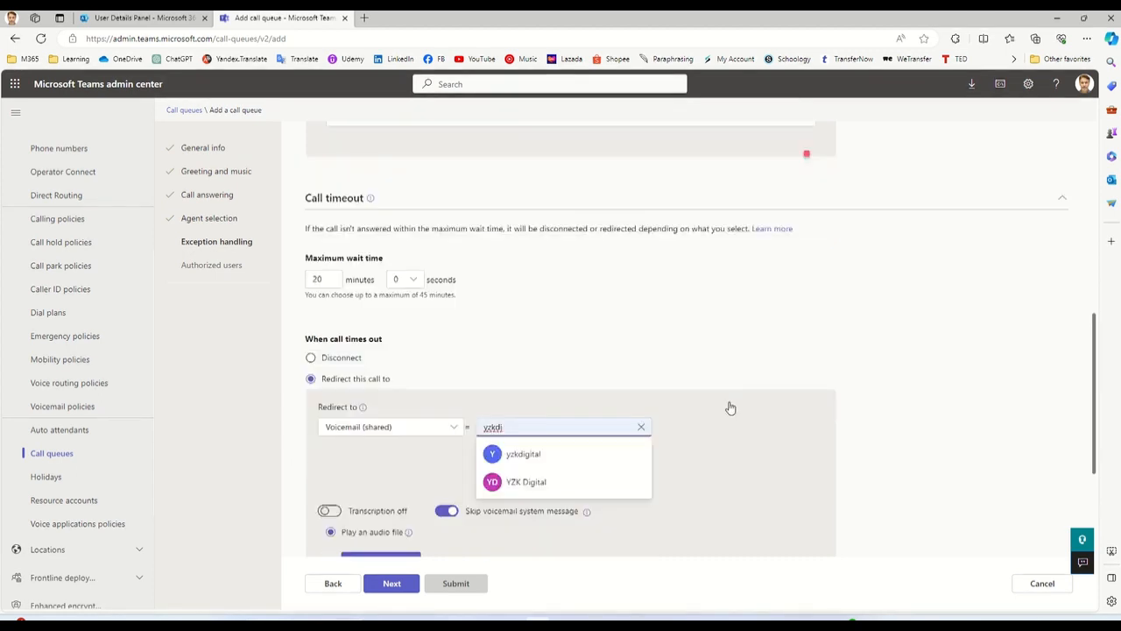
{"action": "left_click", "coordinate": [518, 371]}
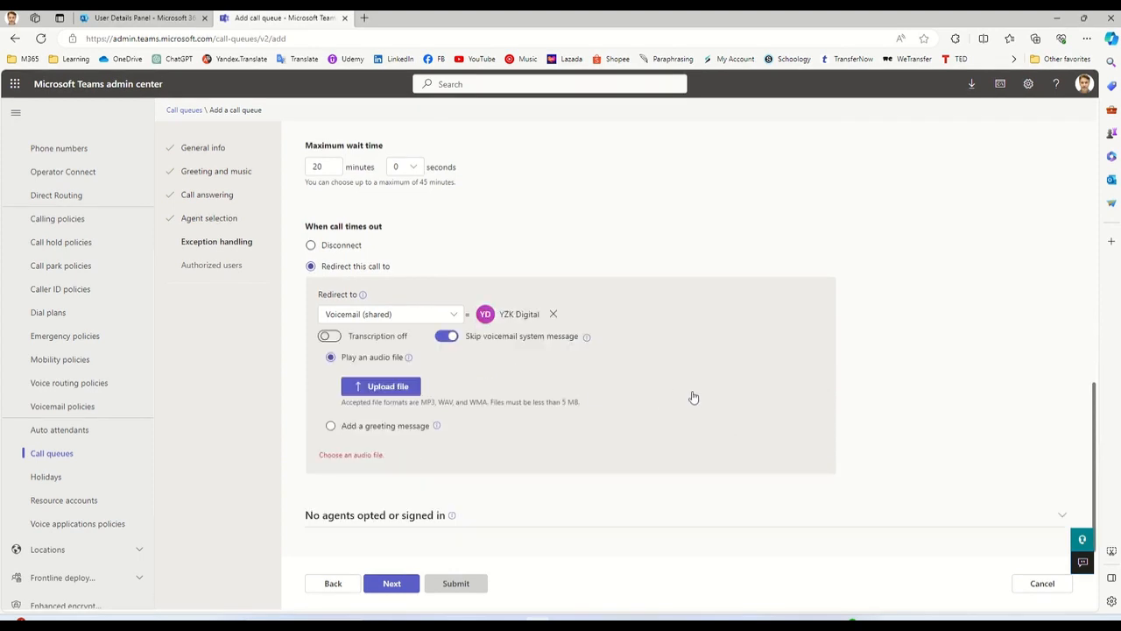
{"action": "left_click", "coordinate": [330, 337]}
Add a greeting message to the timeout voicemail, reusing the text of the overflow greeting.
{"action": "left_click", "coordinate": [331, 427]}
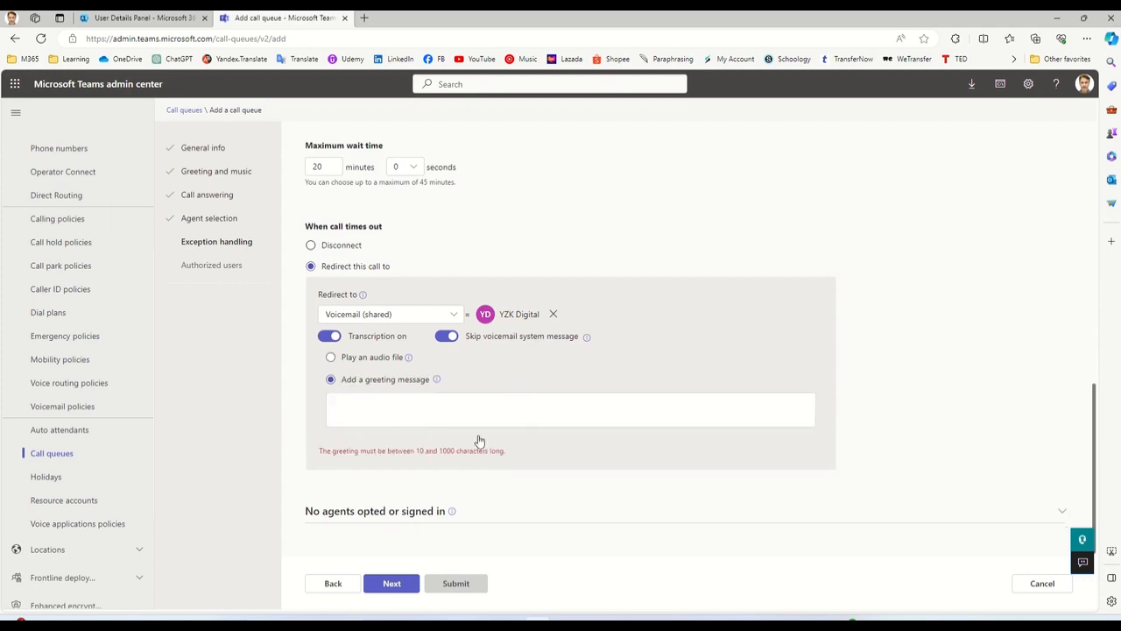
{"action": "right_click", "coordinate": [413, 403]}
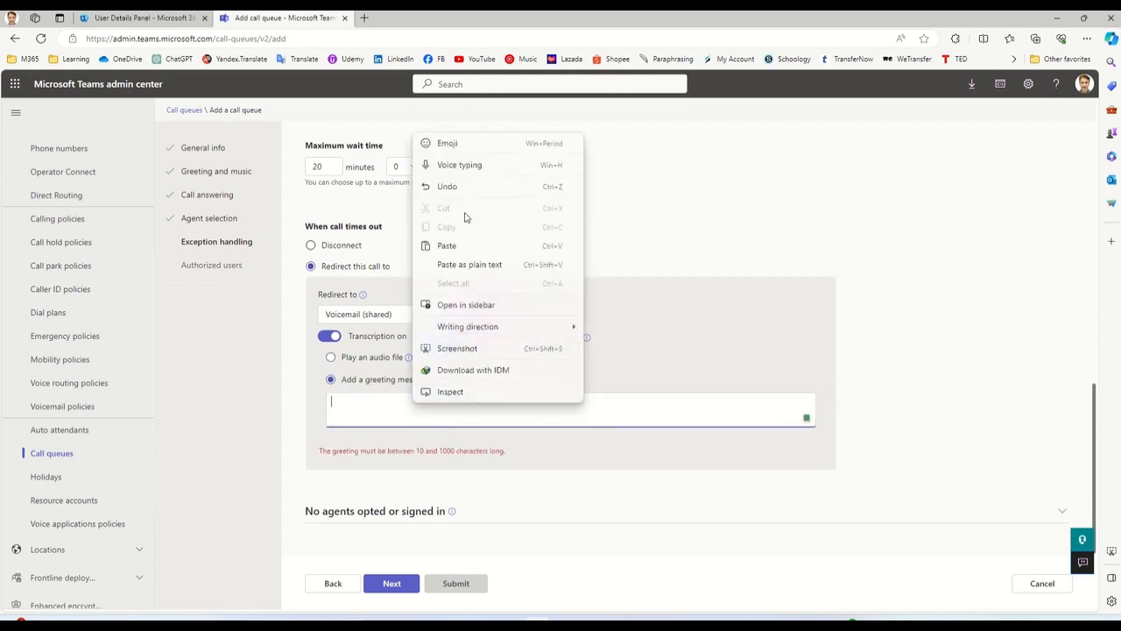
{"action": "left_click", "coordinate": [447, 246]}
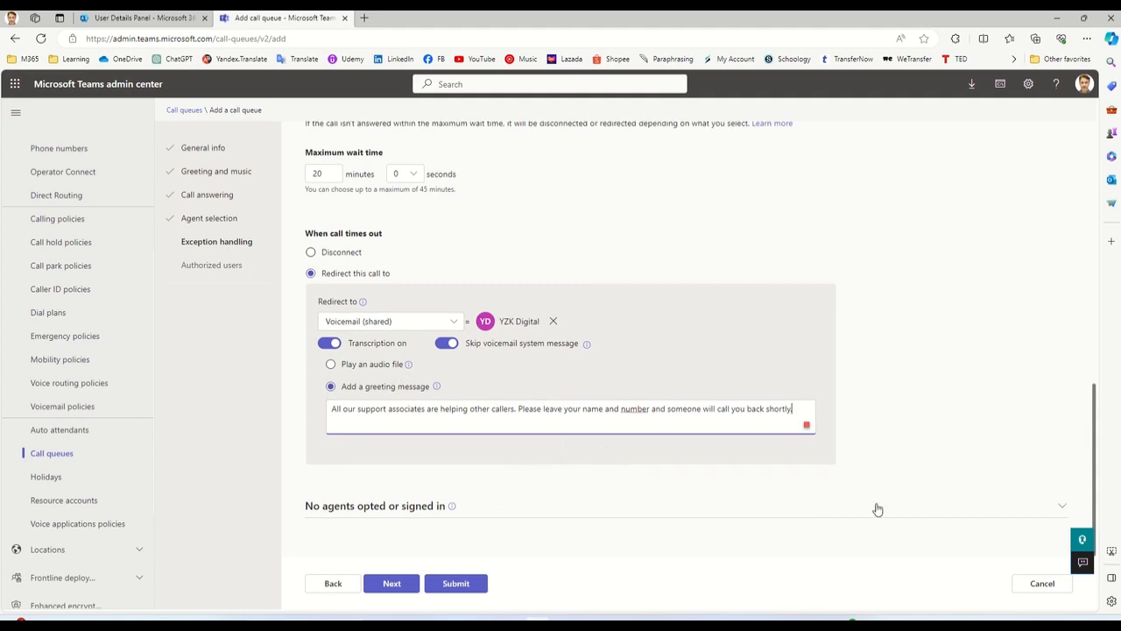
Review the options for when no agents are opted or signed in, keep Queue call, and continue to authorized users.
{"action": "left_click", "coordinate": [1061, 508]}
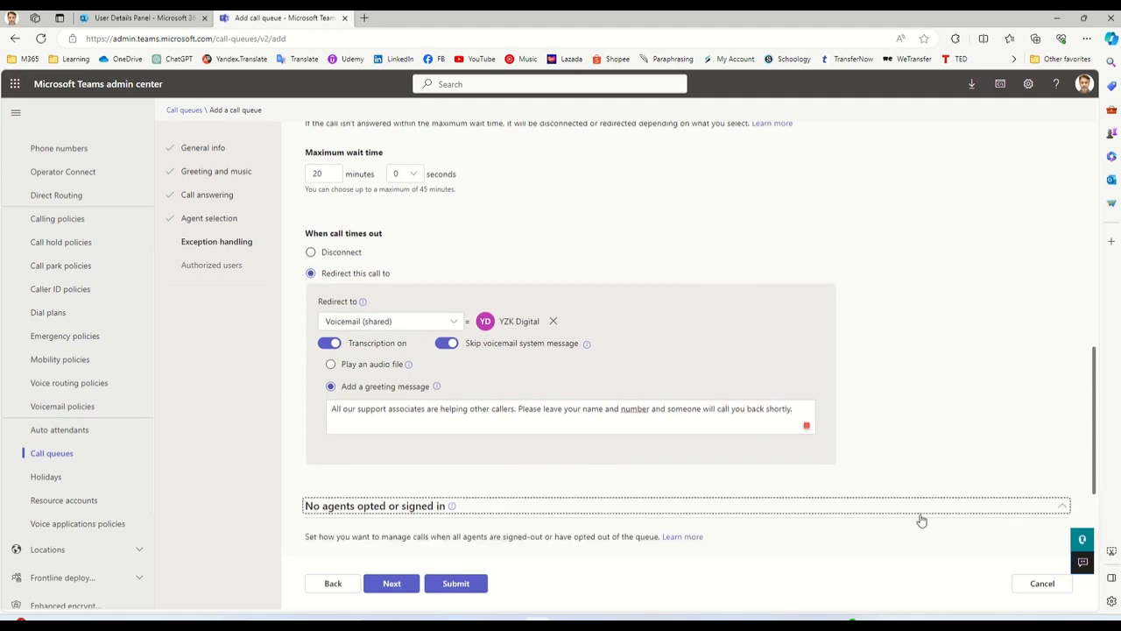
{"action": "scroll", "coordinate": [918, 523], "scroll_direction": "down", "scroll_amount": 2}
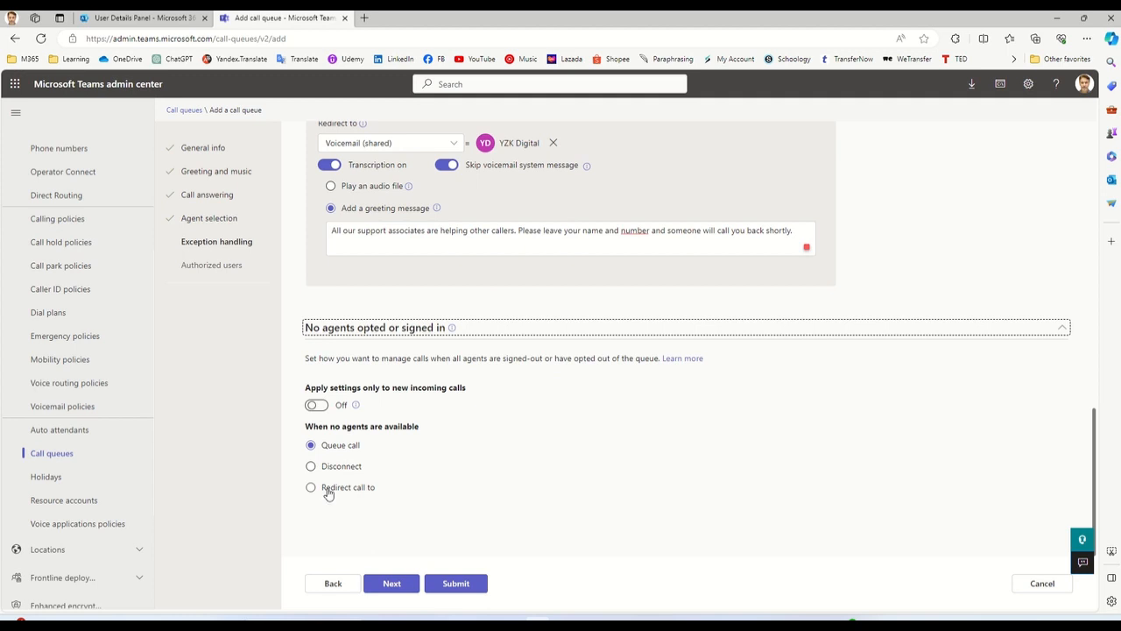
{"action": "left_click", "coordinate": [398, 585]}
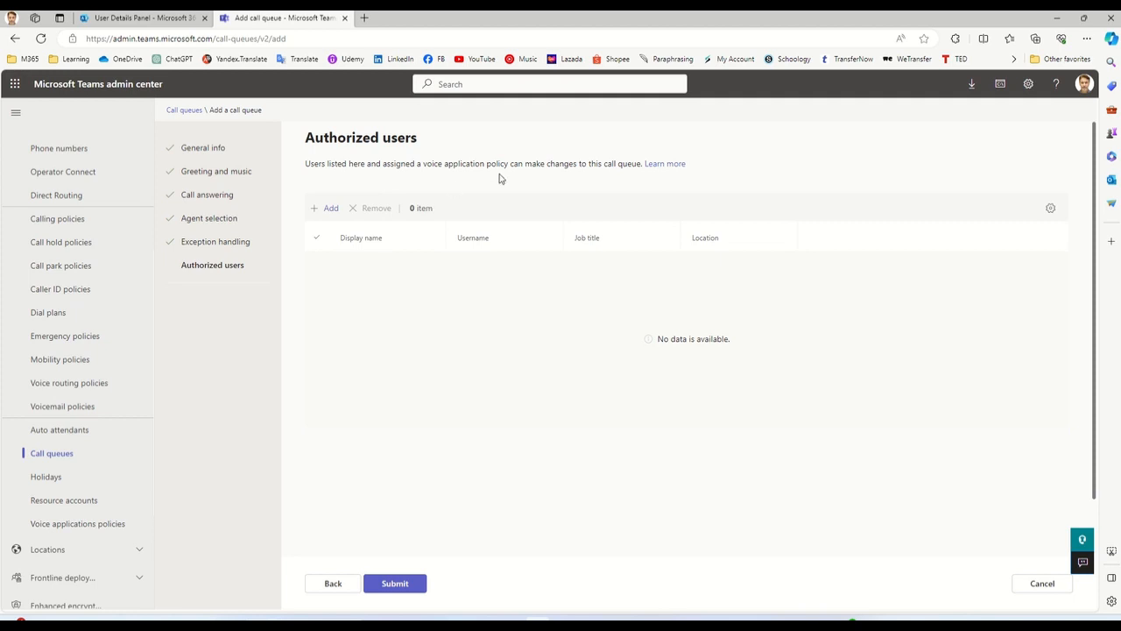
Try to add the admin account and another user in the organization as authorized users of the call queue.
{"action": "left_click", "coordinate": [331, 212]}
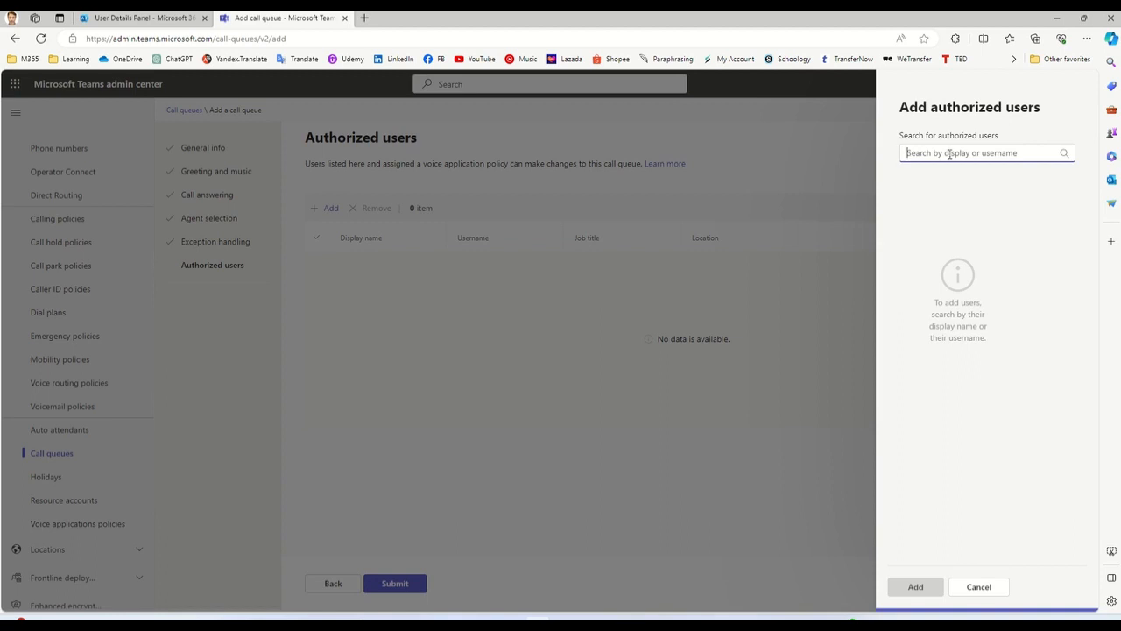
{"action": "type", "text": "admin"}
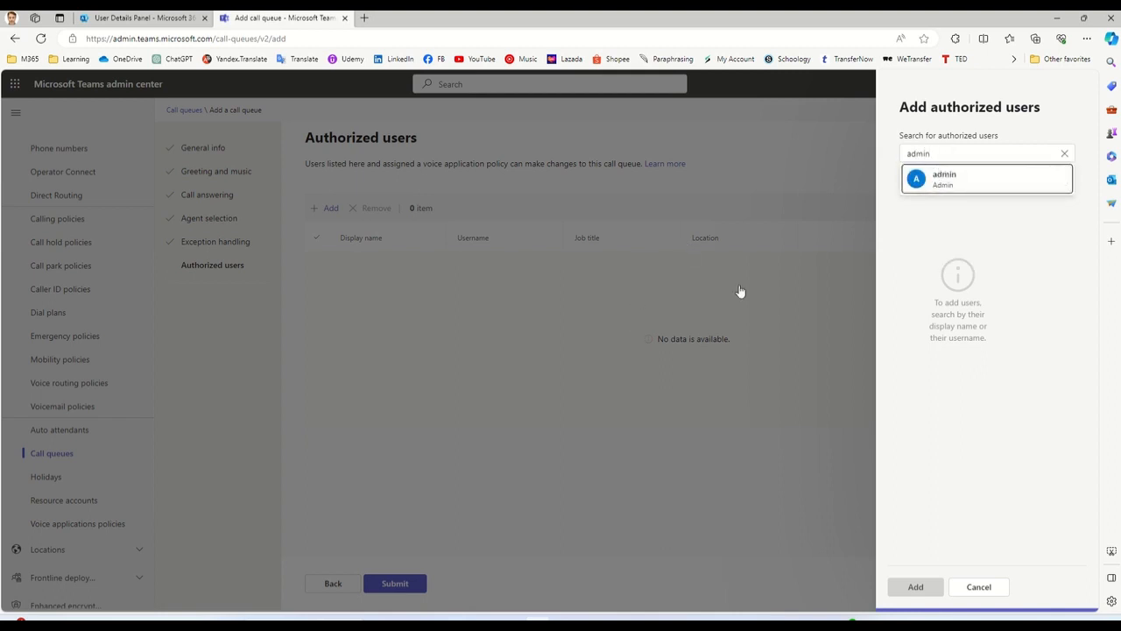
{"action": "mouse_move", "coordinate": [944, 170]}
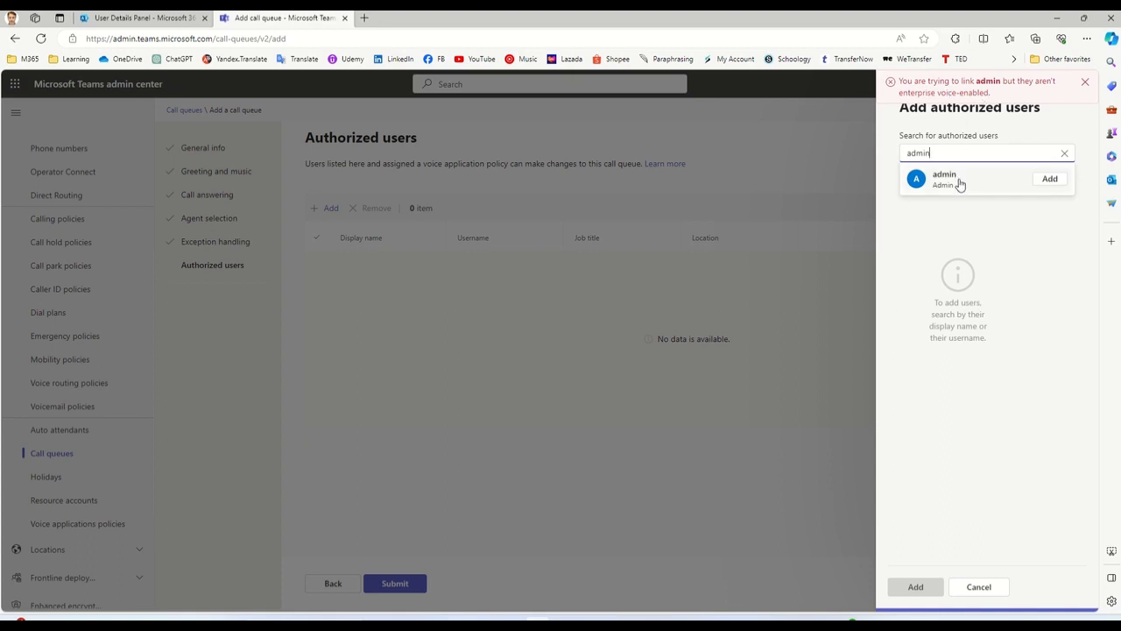
{"action": "left_click_drag", "start_coordinate": [954, 155], "coordinate": [895, 151]}
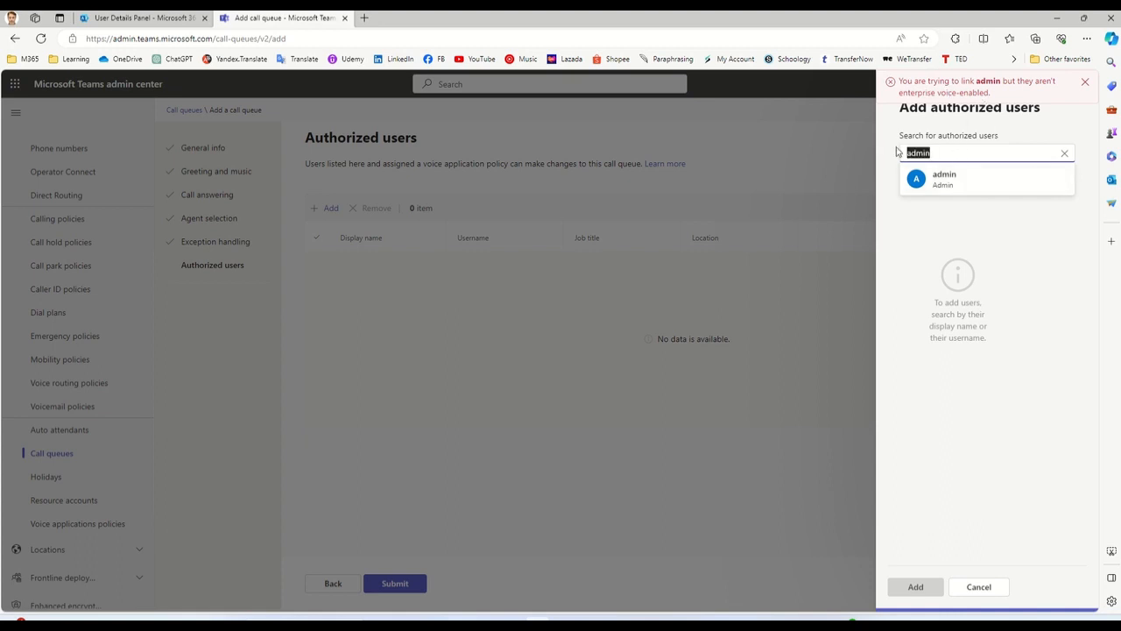
{"action": "type", "text": "yahya"}
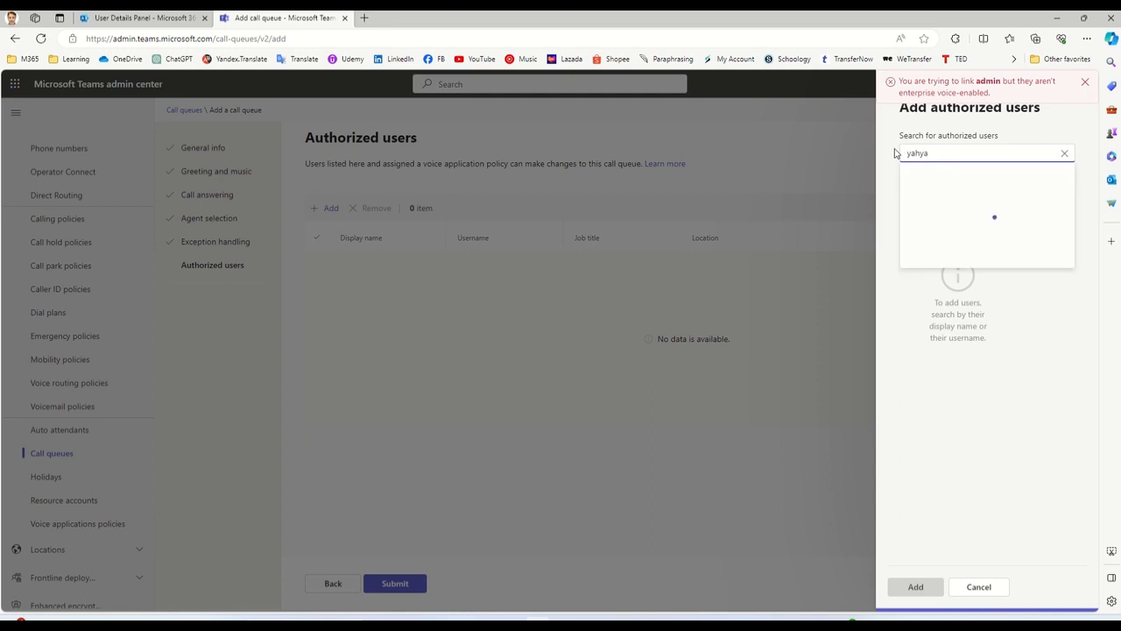
{"action": "mouse_move", "coordinate": [957, 194]}
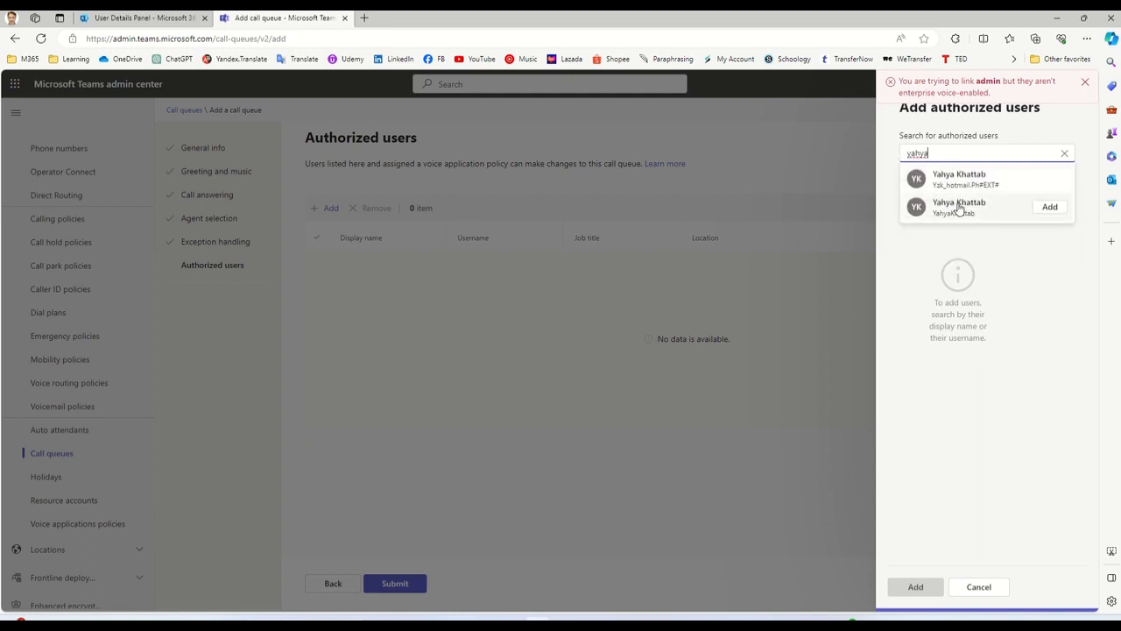
{"action": "left_click", "coordinate": [1049, 209]}
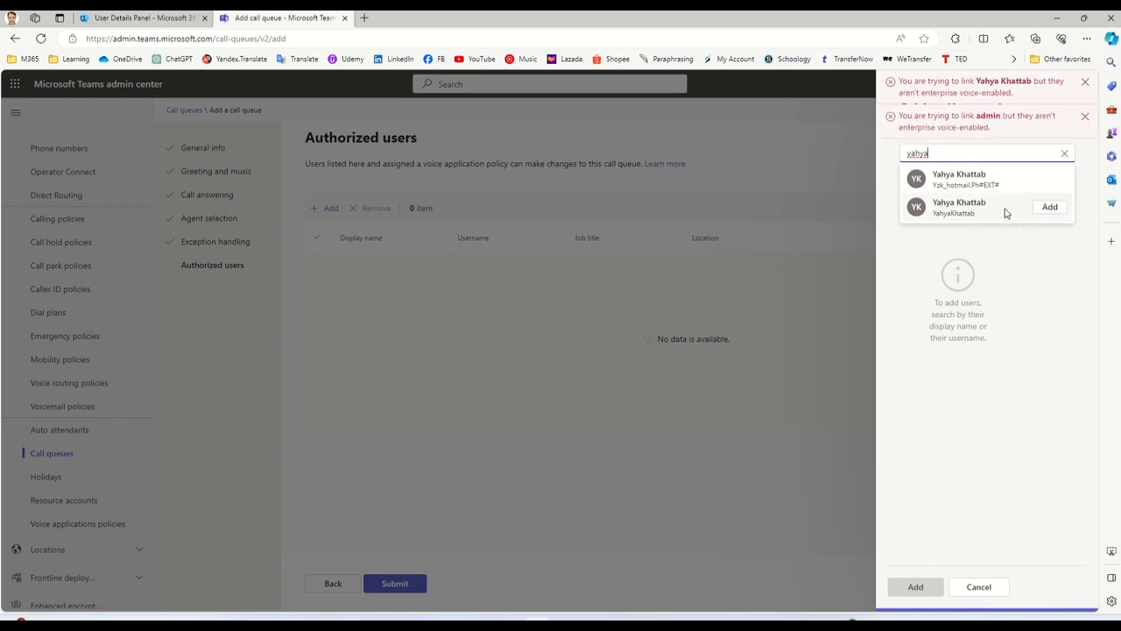
{"action": "left_click", "coordinate": [1085, 115]}
{"action": "left_click", "coordinate": [1084, 81]}
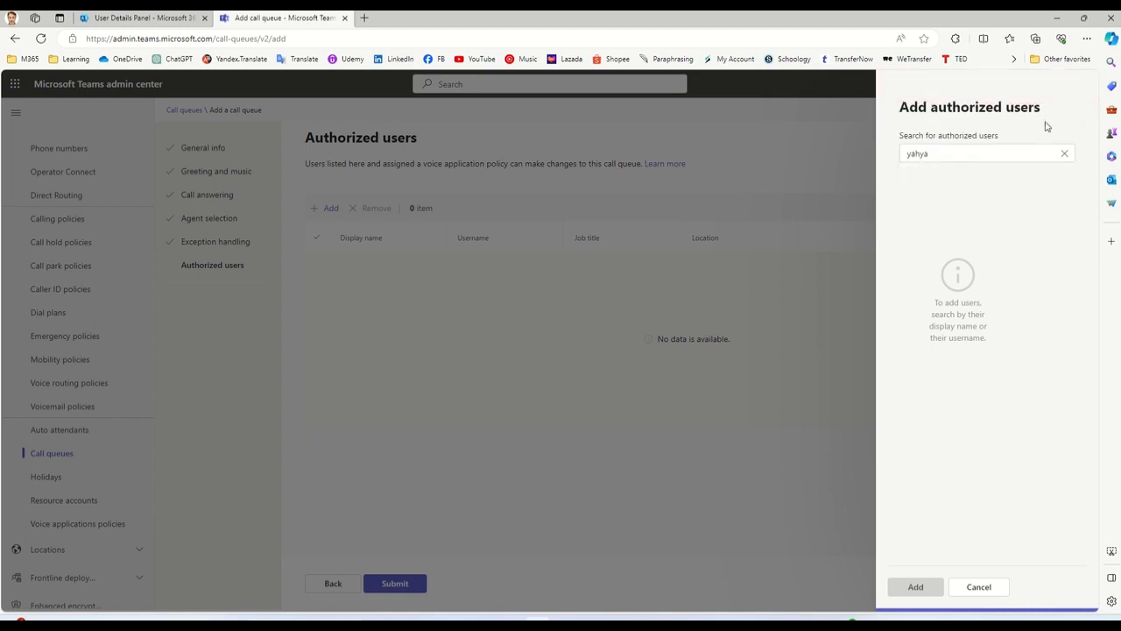
{"action": "left_click", "coordinate": [978, 586]}
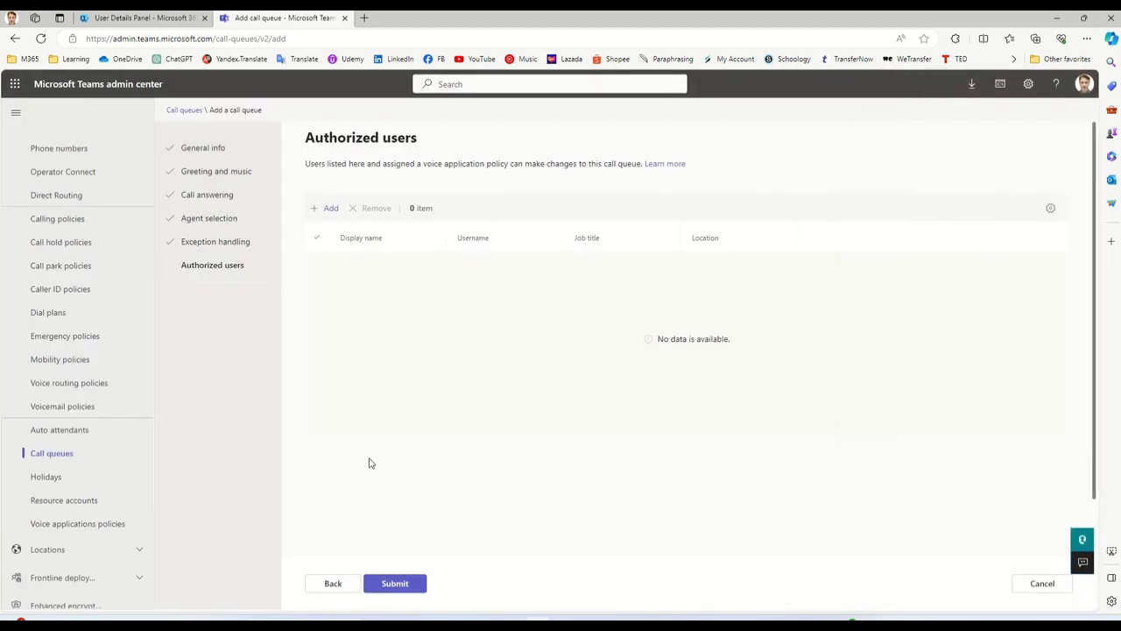
Submit the call queue without authorized users and start adding a new auto attendant.
{"action": "left_click", "coordinate": [395, 584]}
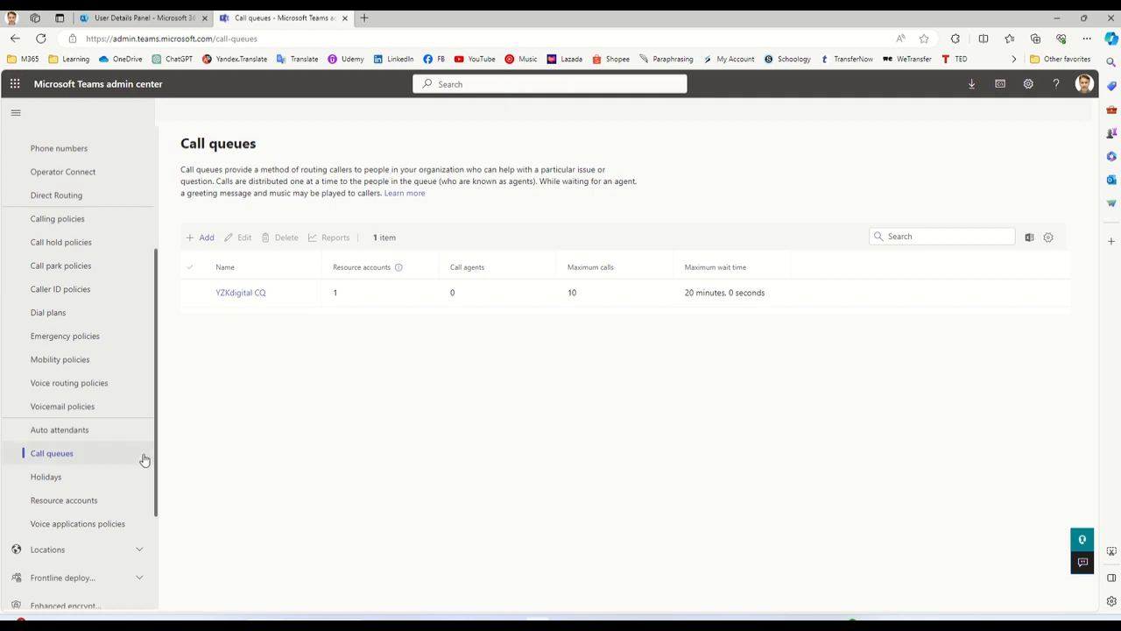
{"action": "left_click", "coordinate": [63, 430]}
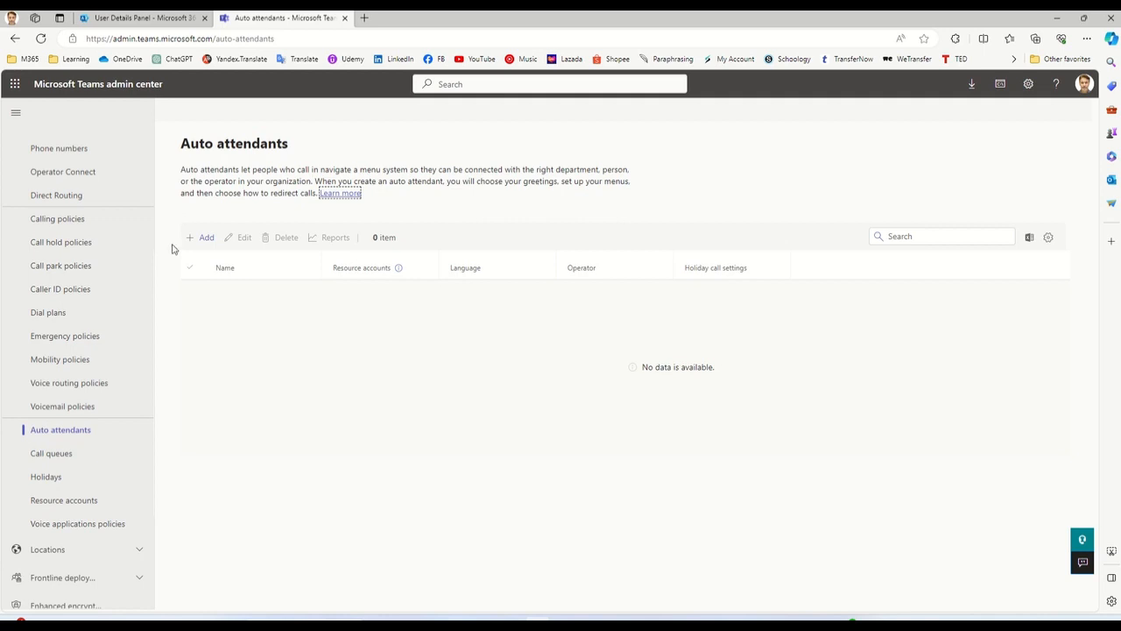
{"action": "left_click", "coordinate": [203, 241]}
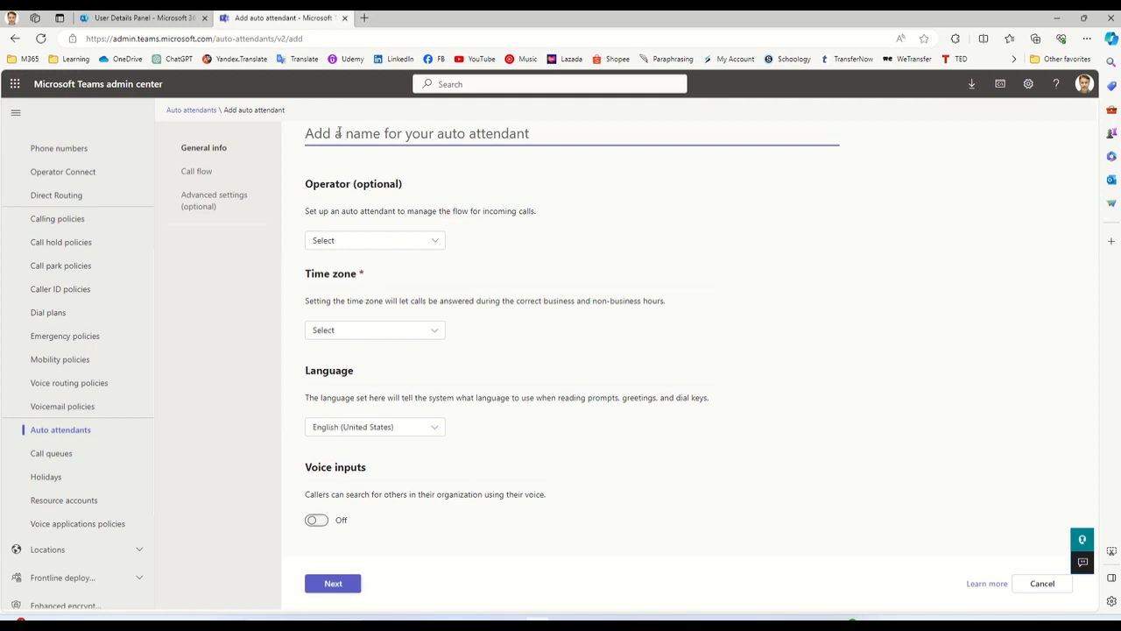
Name the auto attendant "YZKdigital AA".
{"action": "type", "text": "yzkdi"}
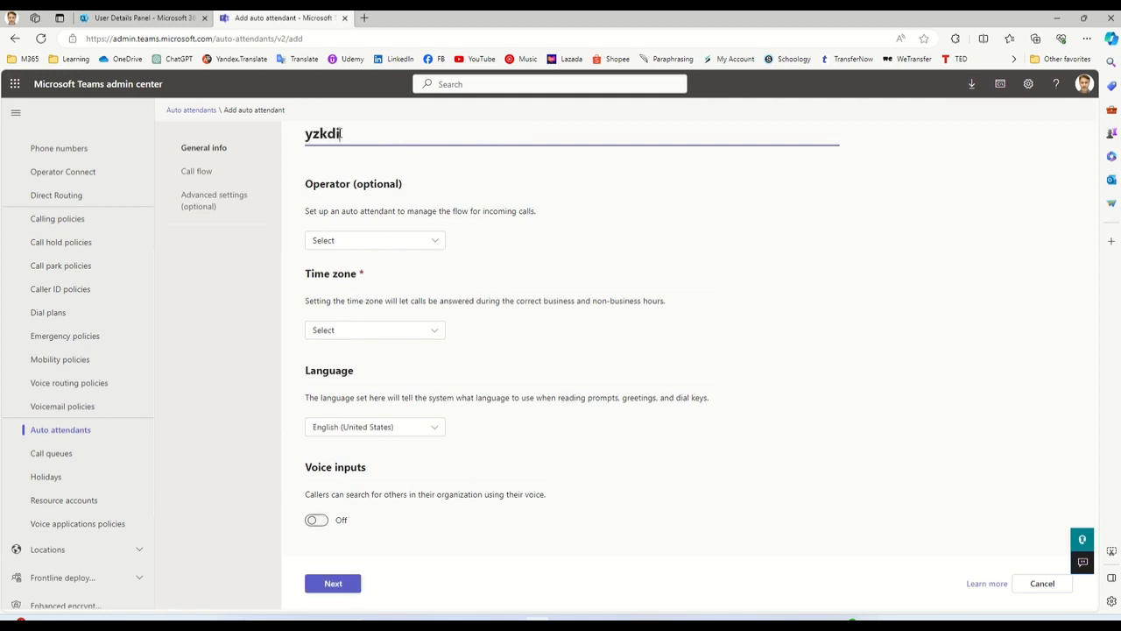
{"action": "type", "text": "gital AA"}
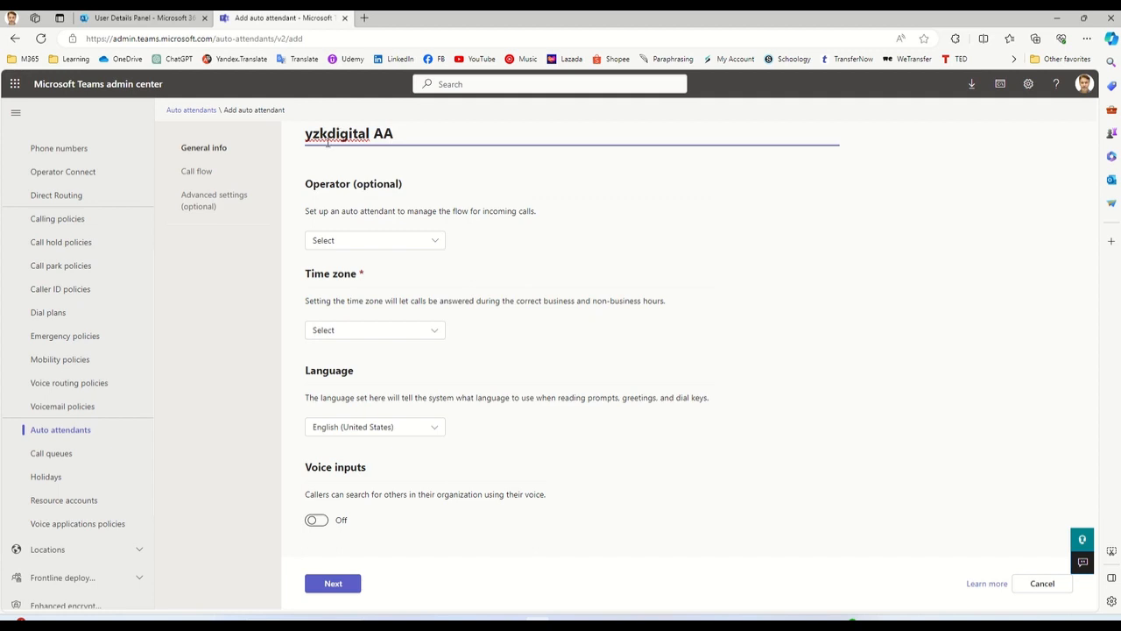
{"action": "left_click", "coordinate": [328, 140]}
{"action": "key", "text": "BackSpace"}
{"action": "key", "text": "BackSpace"}
{"action": "key", "text": "BackSpace"}
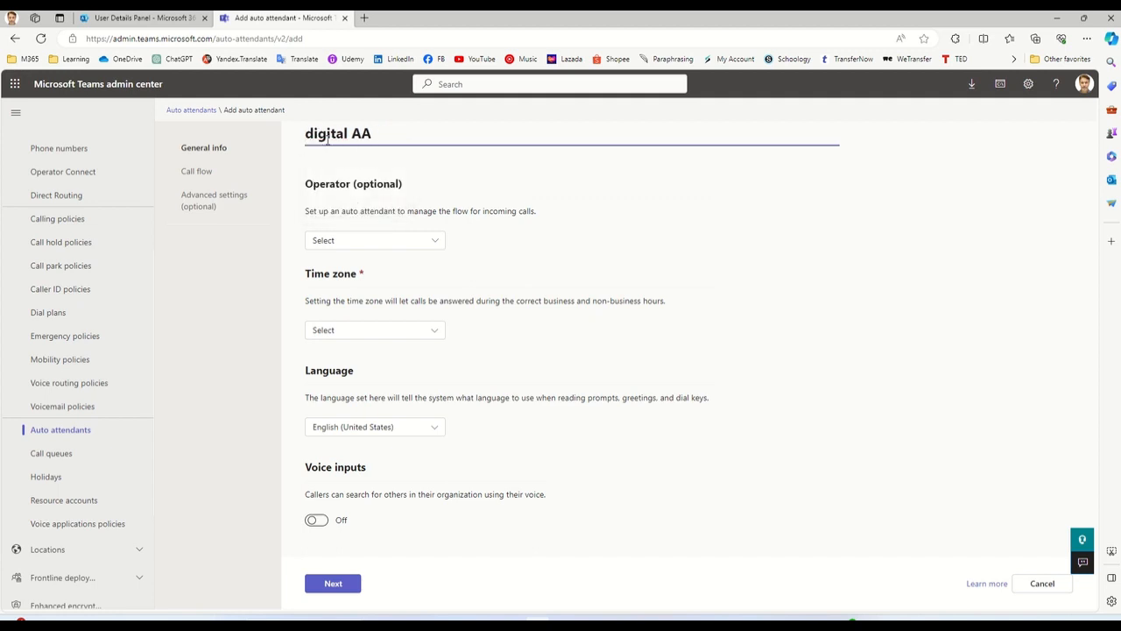
{"action": "type", "text": "YZK"}
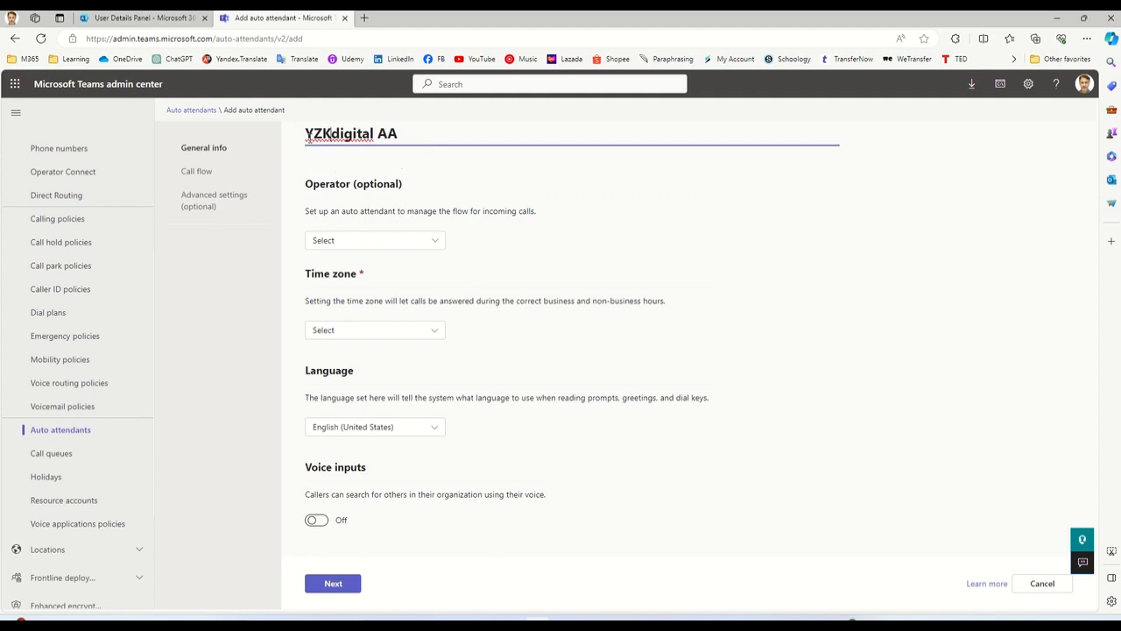
{"action": "left_click_drag", "start_coordinate": [402, 132], "coordinate": [305, 133]}
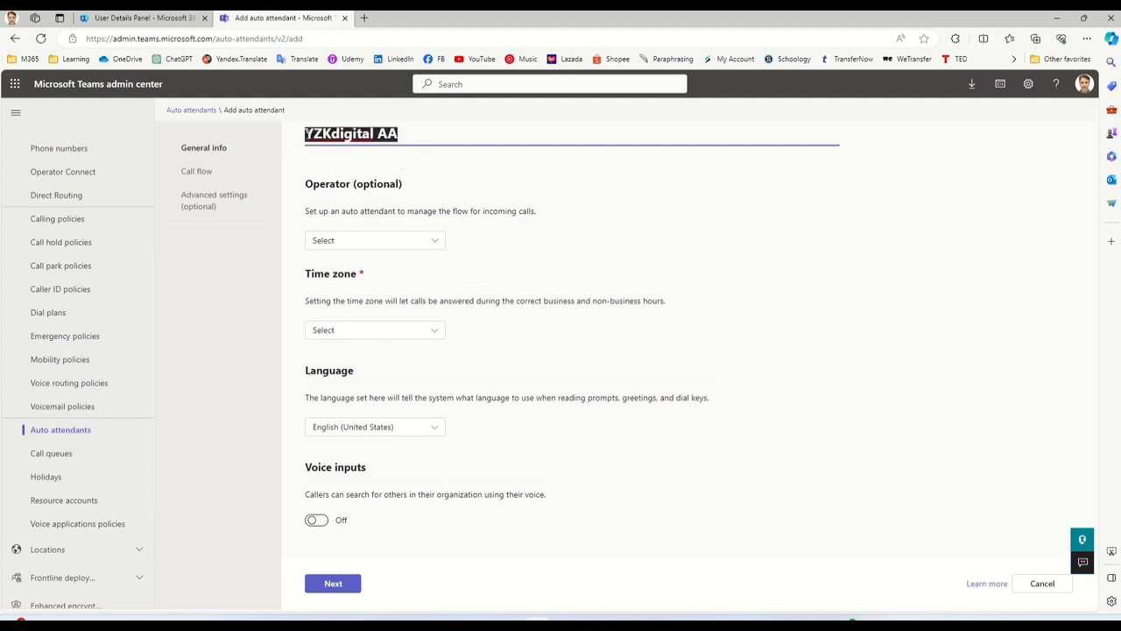
{"action": "left_click", "coordinate": [362, 168]}
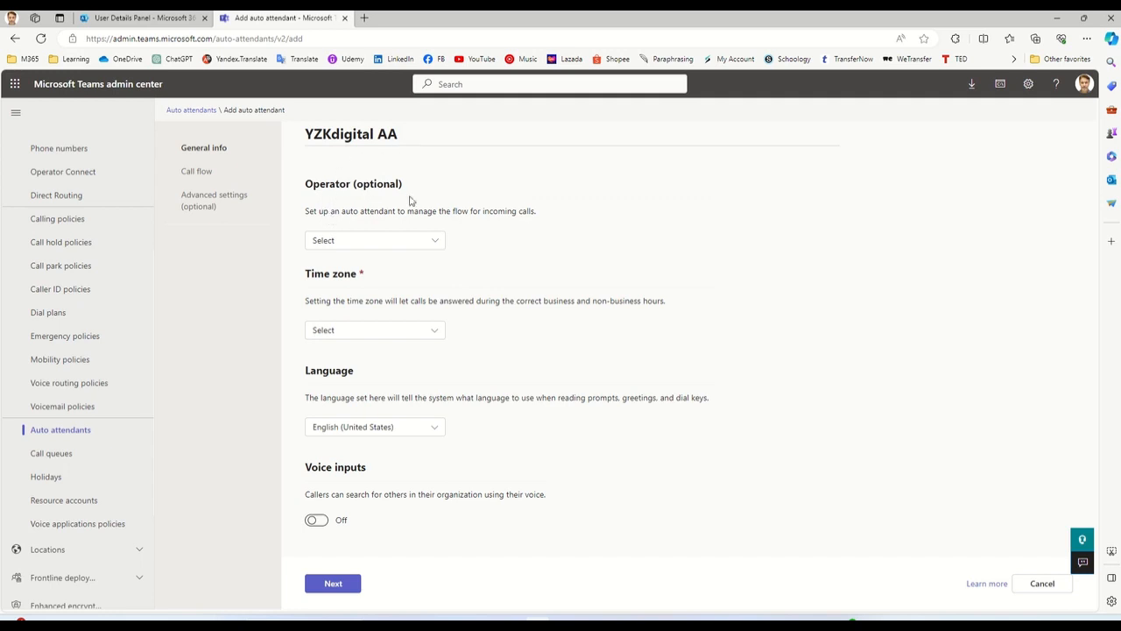
Try to assign a person in the organization as the auto attendant's operator.
{"action": "left_click", "coordinate": [438, 243]}
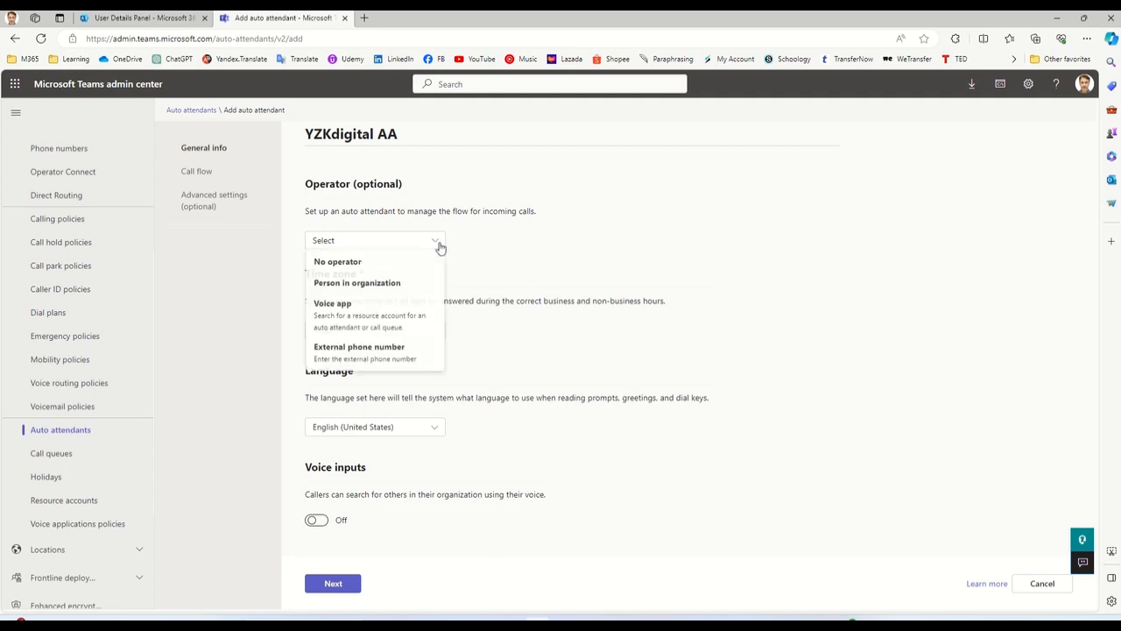
{"action": "left_click", "coordinate": [363, 285]}
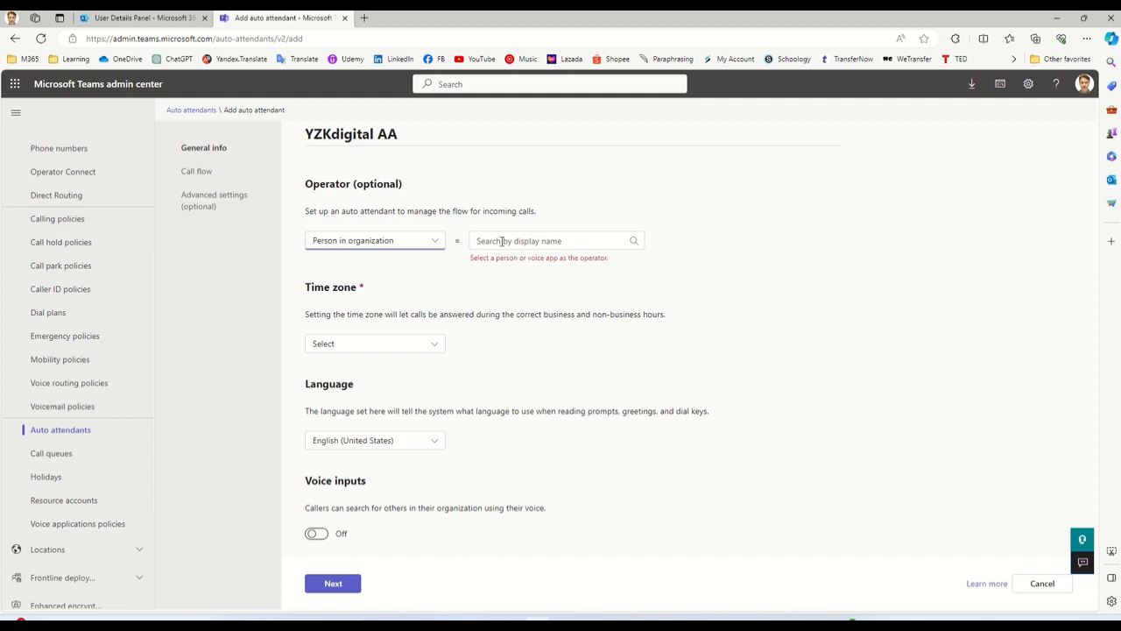
{"action": "left_click", "coordinate": [501, 241]}
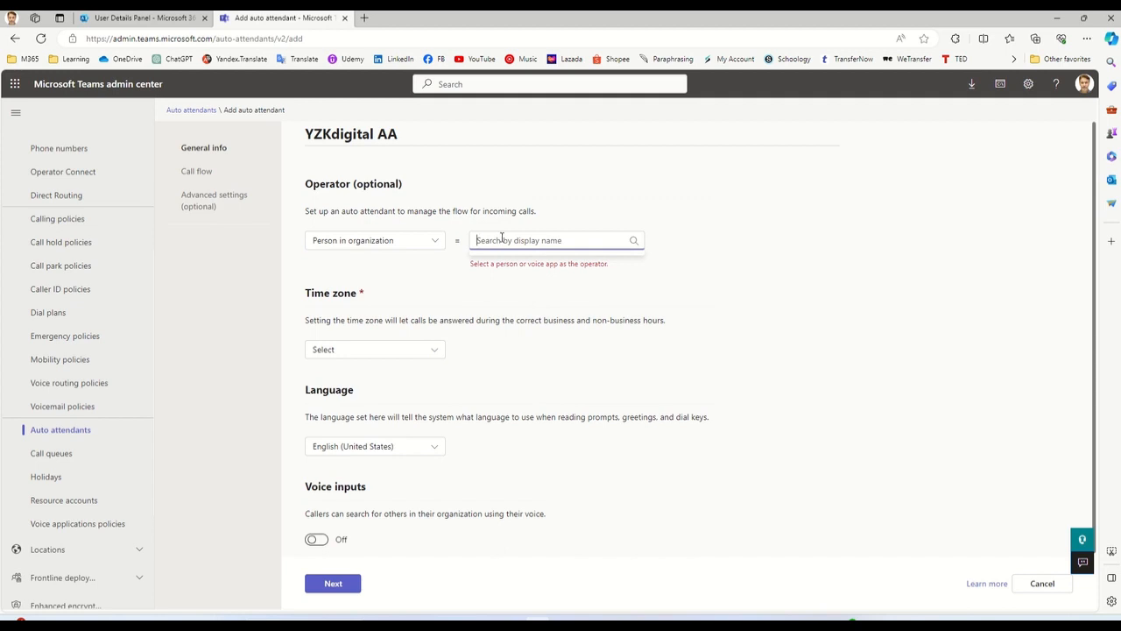
{"action": "type", "text": "Cath"}
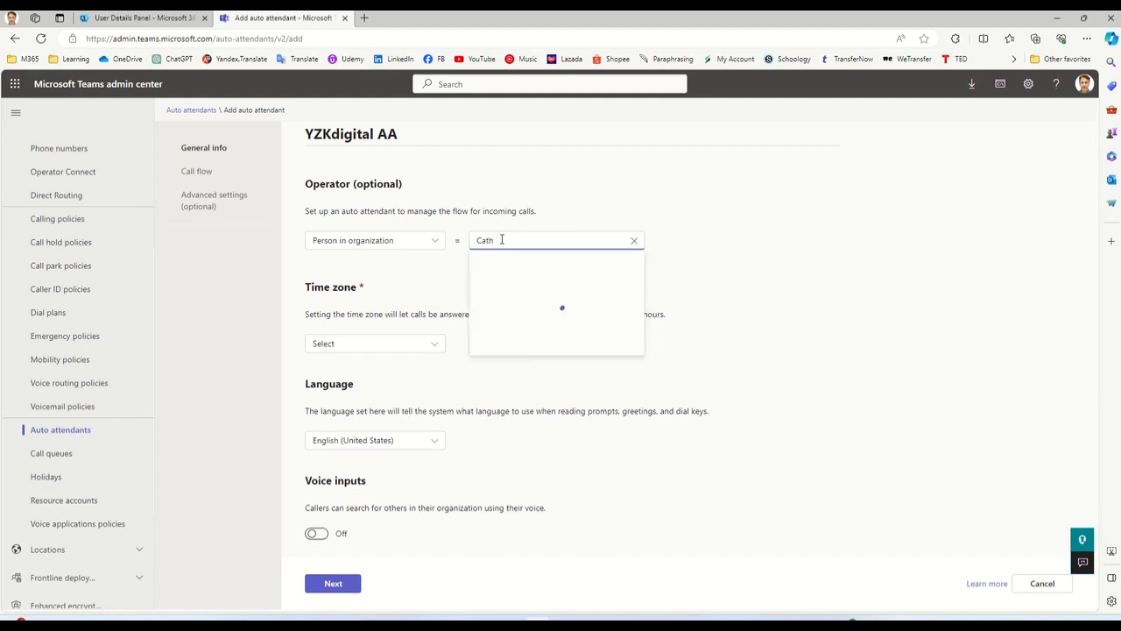
{"action": "left_click", "coordinate": [501, 265]}
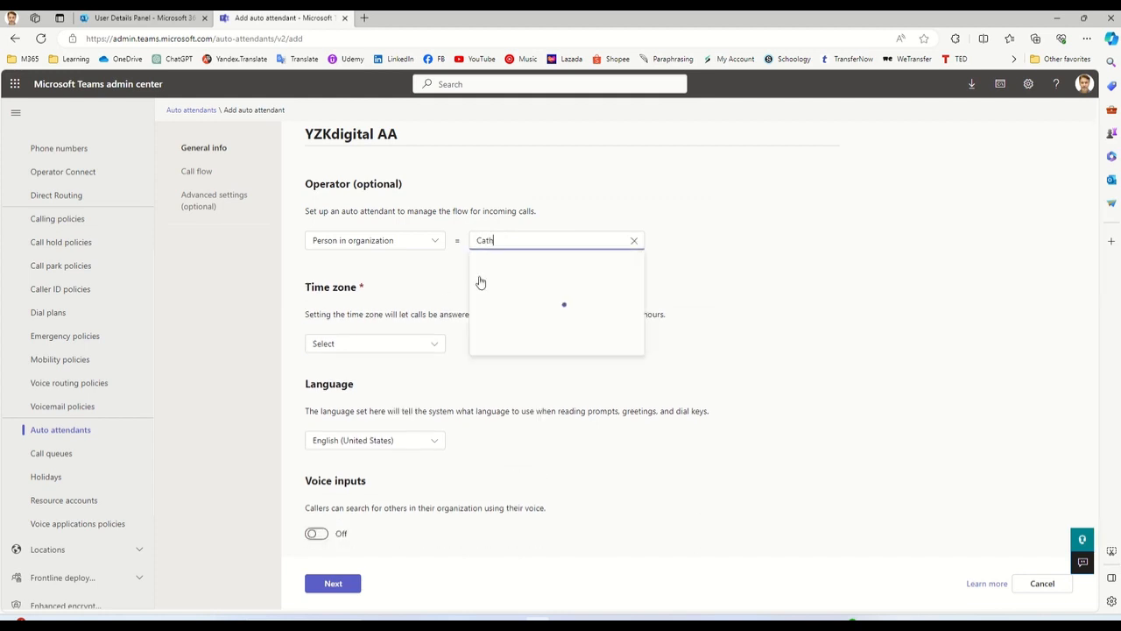
{"action": "left_click", "coordinate": [422, 287]}
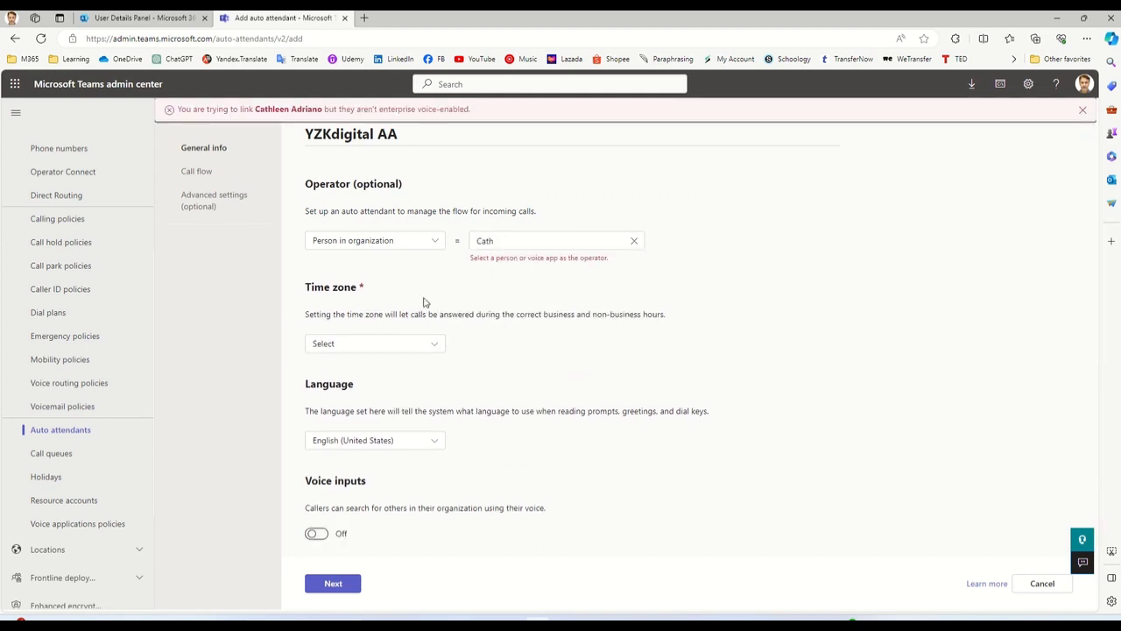
{"action": "left_click", "coordinate": [509, 242]}
{"action": "left_click", "coordinate": [526, 275]}
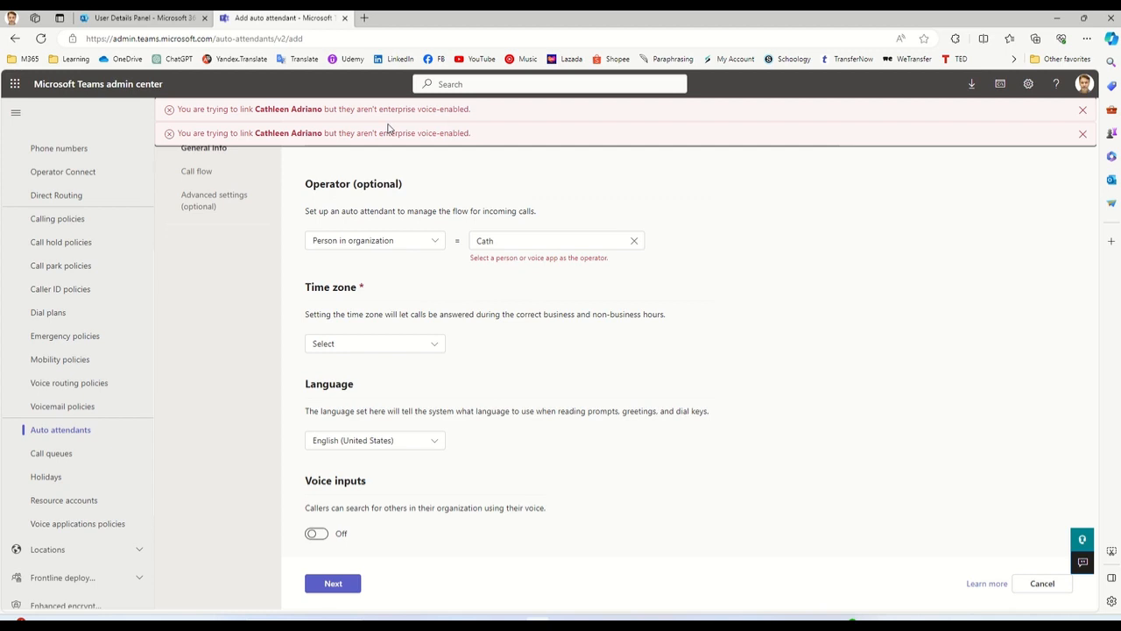
Try to assign a different colleague as the auto attendant's operator and dismiss the error messages.
{"action": "left_click", "coordinate": [517, 244]}
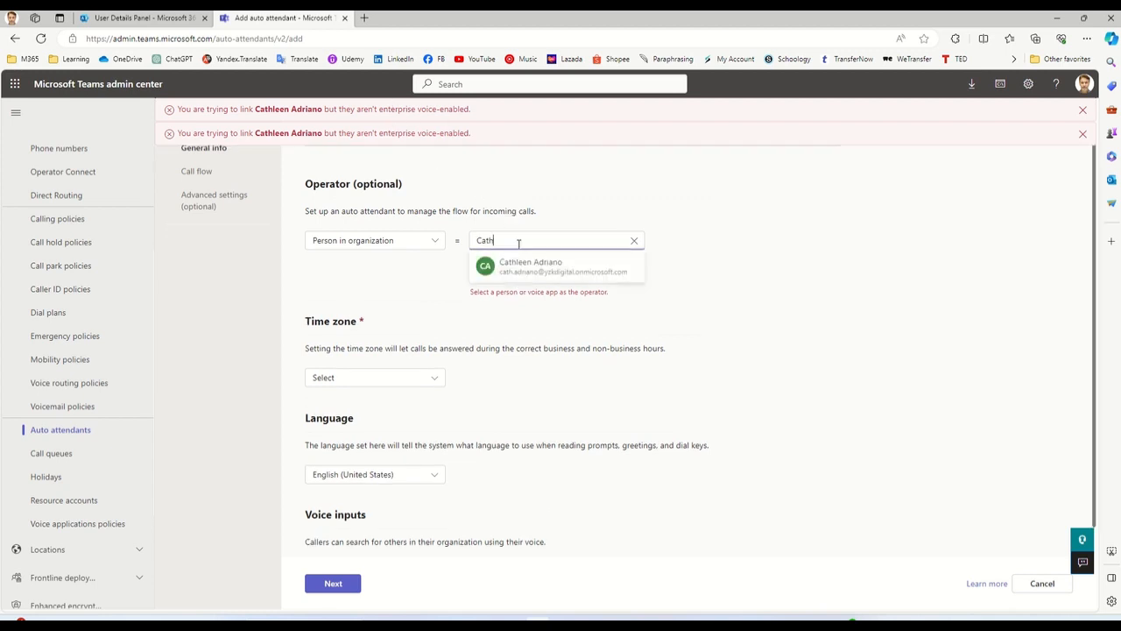
{"action": "key", "text": "BackSpace"}
{"action": "key", "text": "BackSpace"}
{"action": "key", "text": "BackSpace"}
{"action": "type", "text": "alex"}
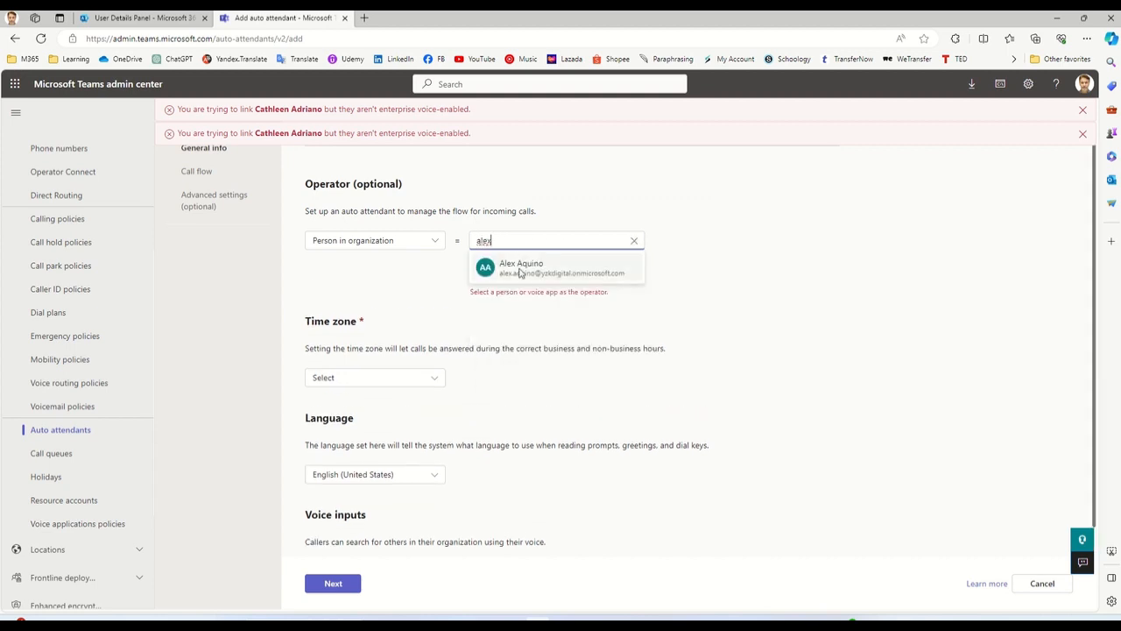
{"action": "left_click", "coordinate": [521, 273]}
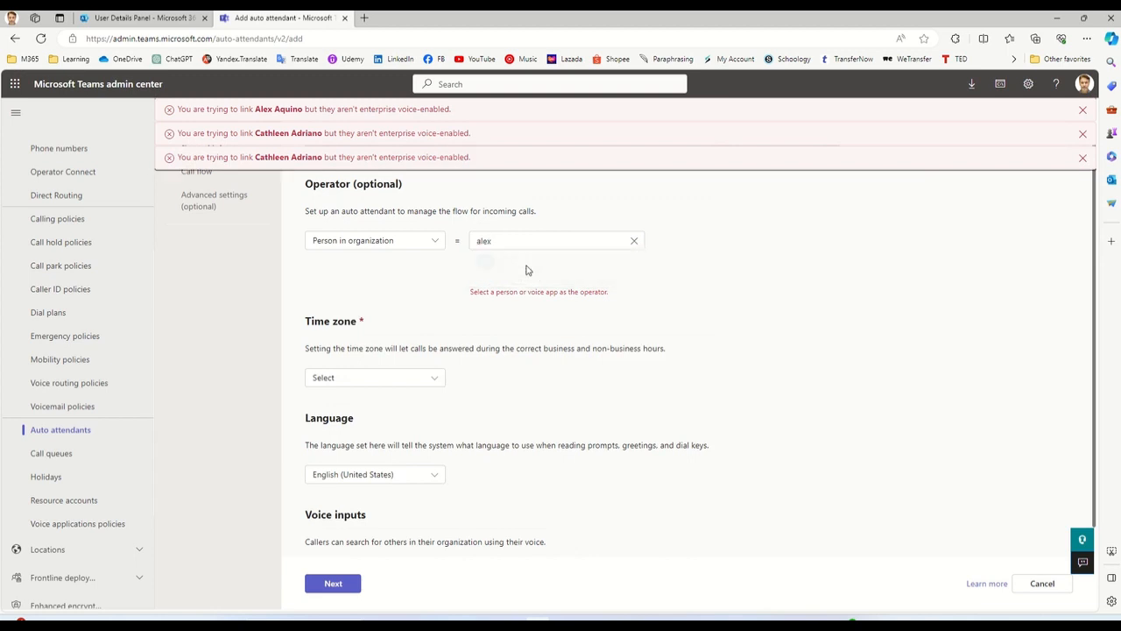
{"action": "left_click", "coordinate": [1083, 157]}
{"action": "left_click", "coordinate": [1083, 133]}
{"action": "left_click", "coordinate": [1082, 110]}
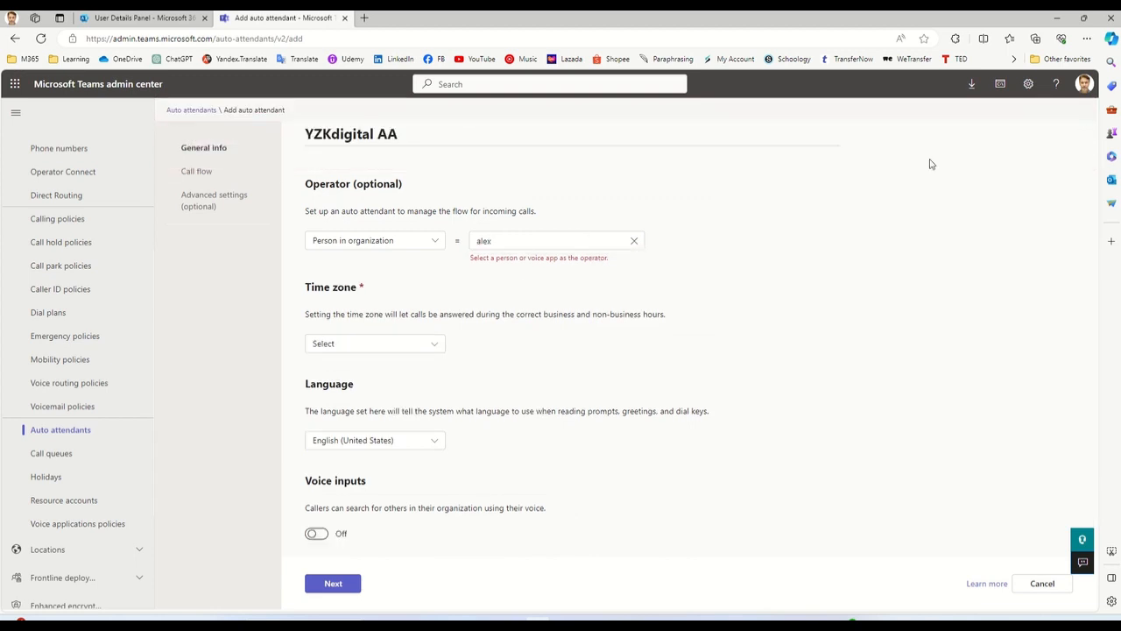
Clear the operator search and set the auto attendant's operator to No operator.
{"action": "left_click", "coordinate": [634, 242]}
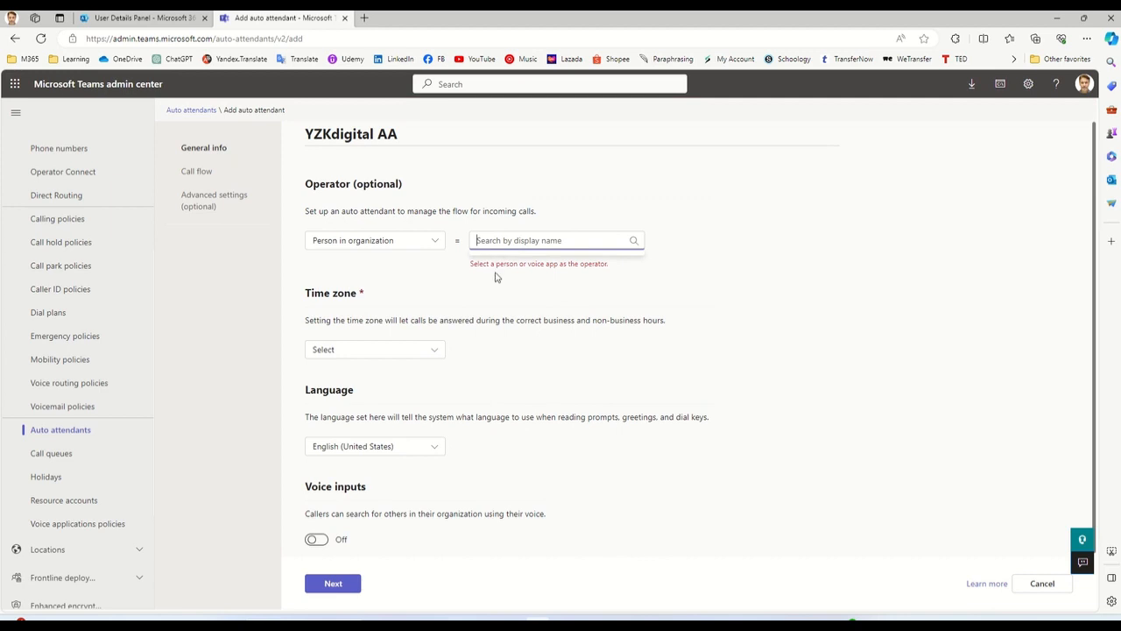
{"action": "left_click", "coordinate": [436, 243]}
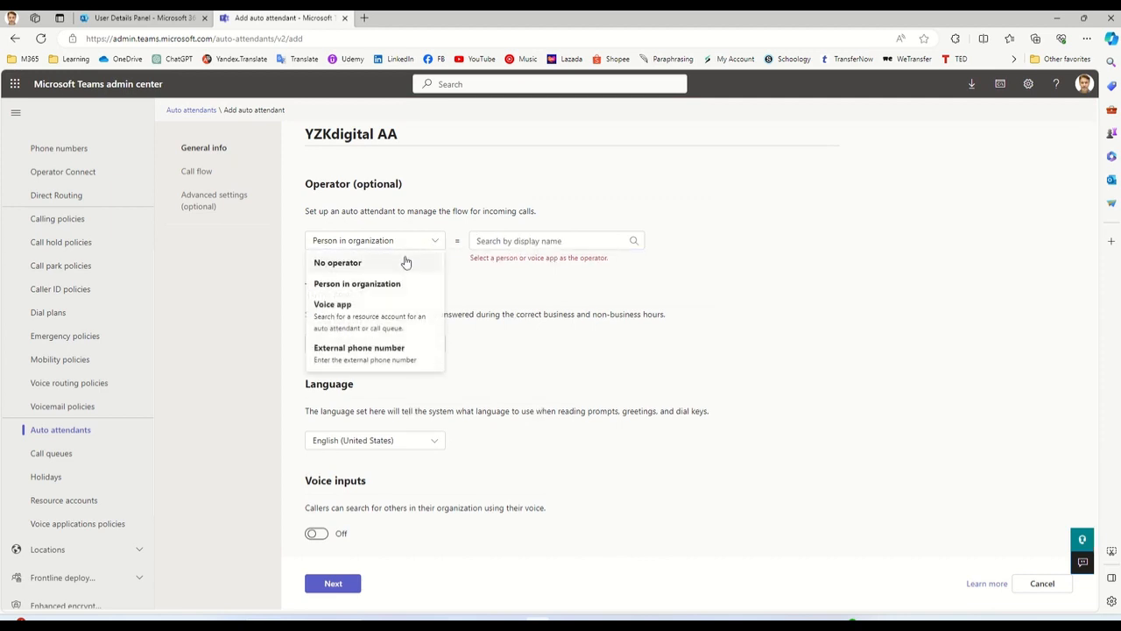
{"action": "left_click", "coordinate": [404, 262]}
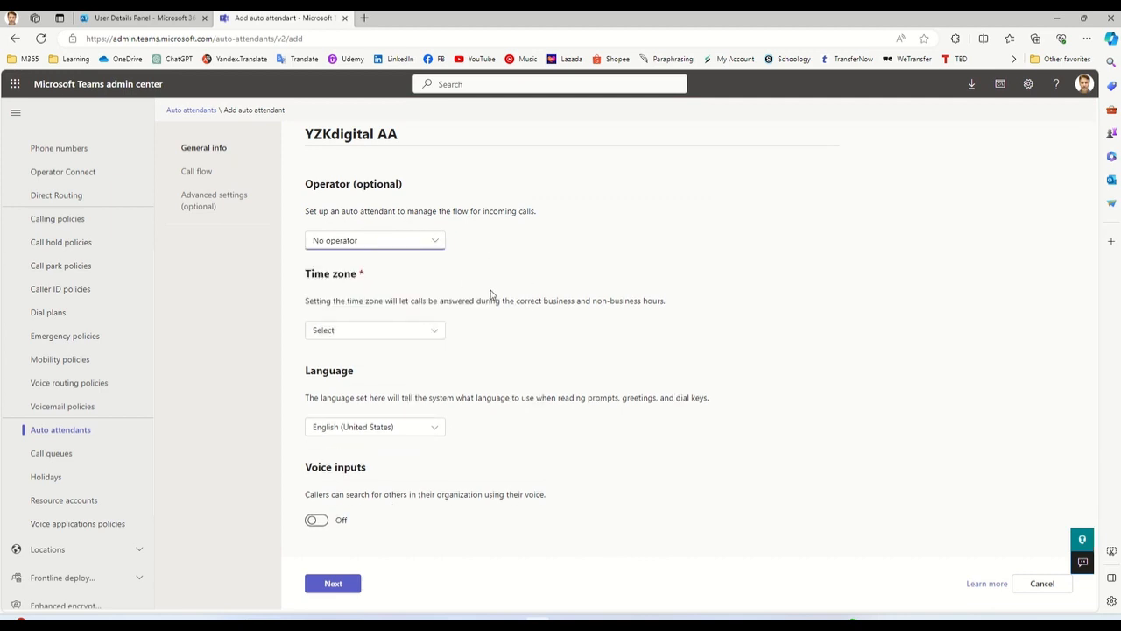
Set the auto attendant's time zone to (UTC+08:00) Beijing, Chongqing, Hong Kong, Urumqi.
{"action": "left_click", "coordinate": [434, 335]}
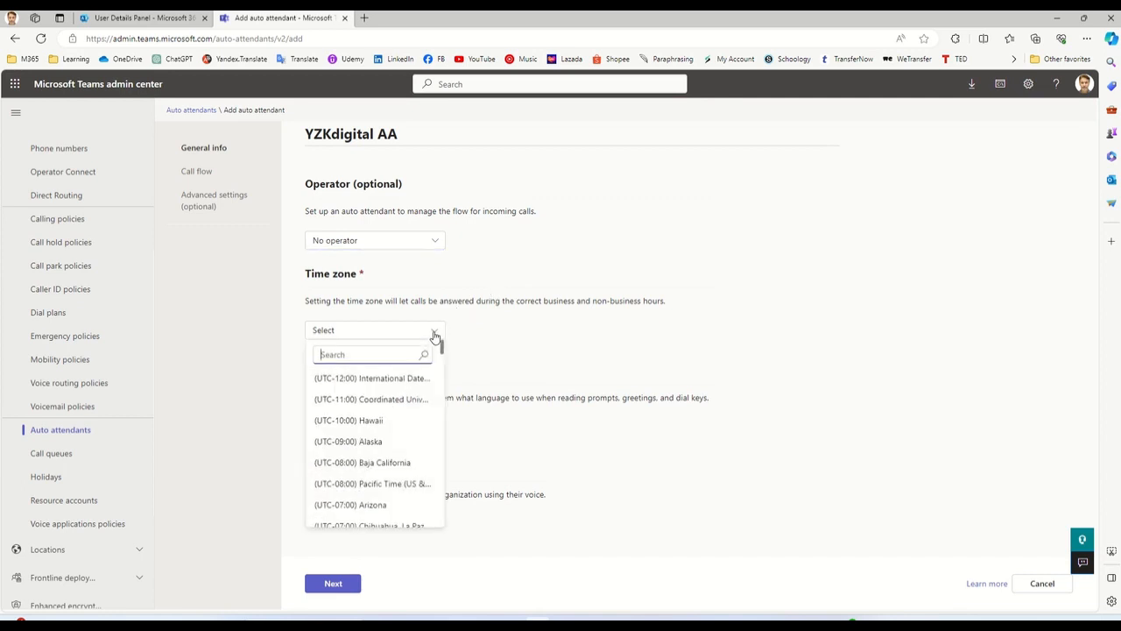
{"action": "scroll", "coordinate": [401, 435], "scroll_direction": "down", "scroll_amount": 3}
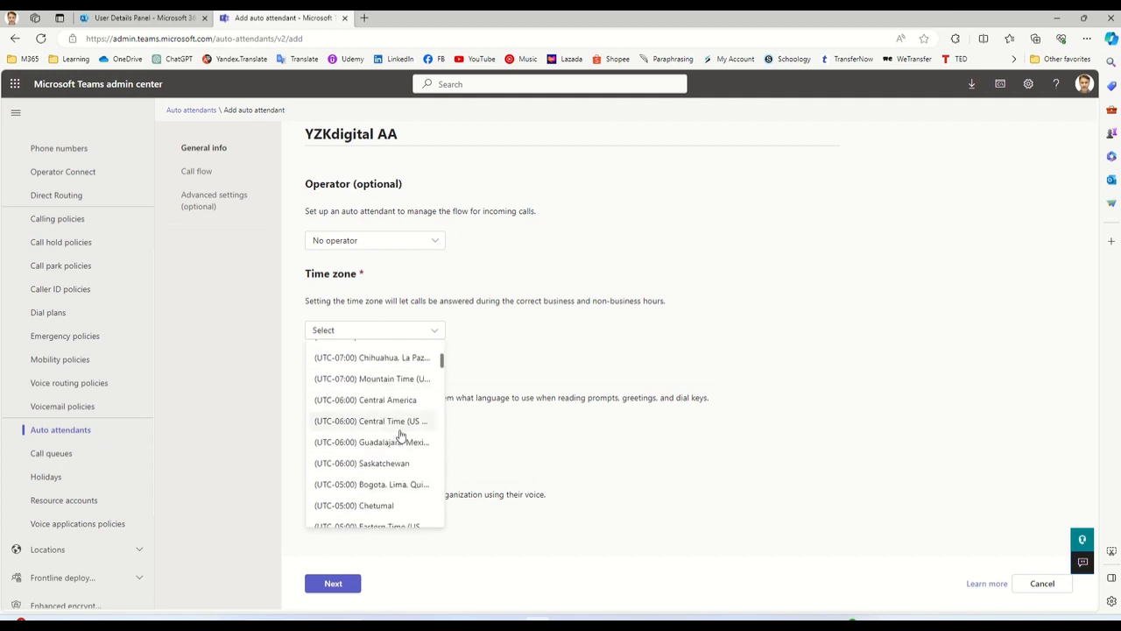
{"action": "scroll", "coordinate": [401, 435], "scroll_direction": "down", "scroll_amount": 5}
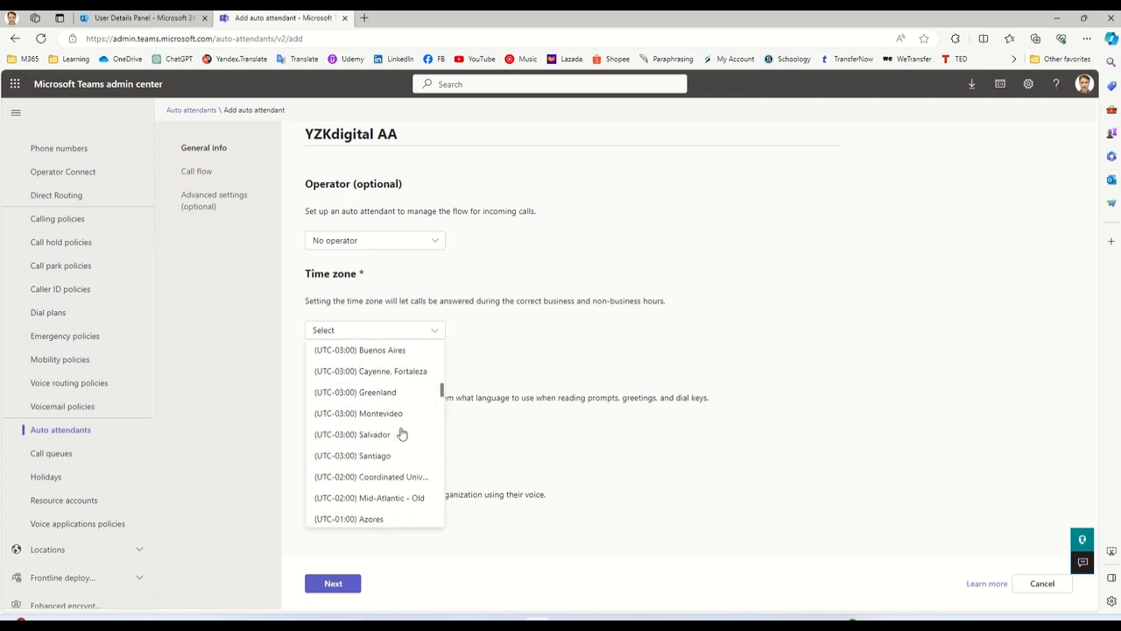
{"action": "scroll", "coordinate": [401, 436], "scroll_direction": "down", "scroll_amount": 5}
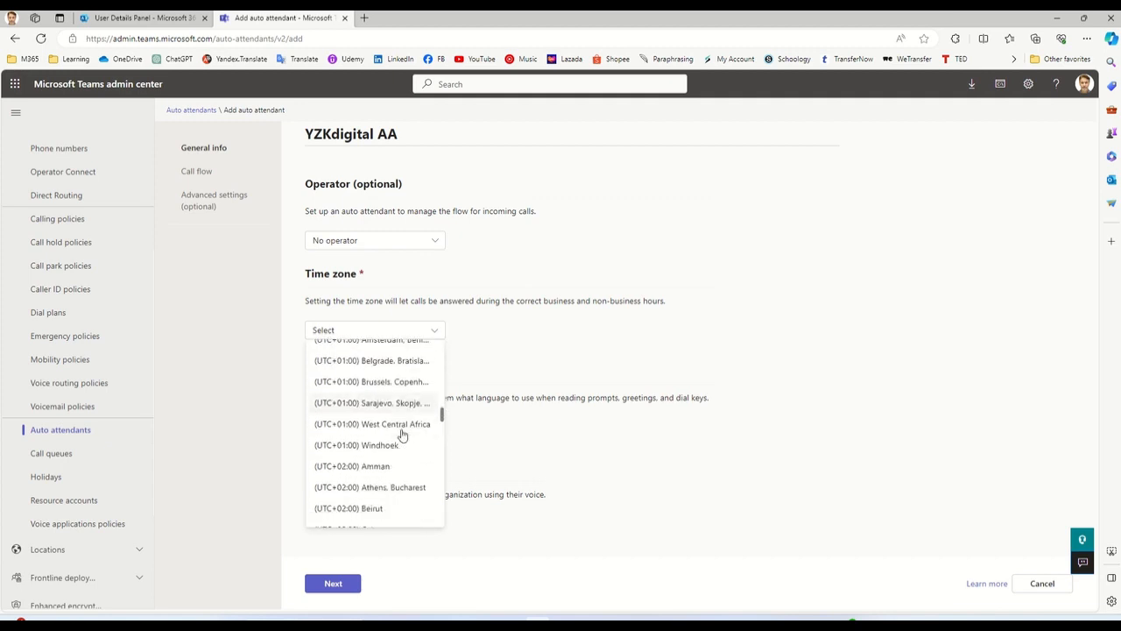
{"action": "scroll", "coordinate": [401, 435], "scroll_direction": "down", "scroll_amount": 6}
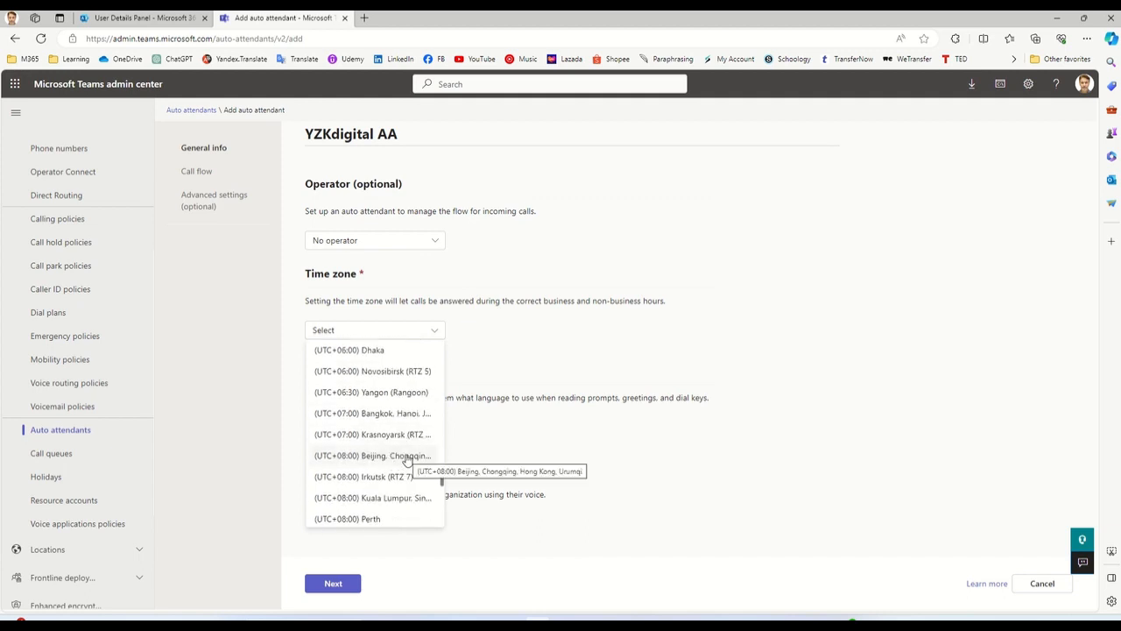
{"action": "left_click", "coordinate": [408, 455]}
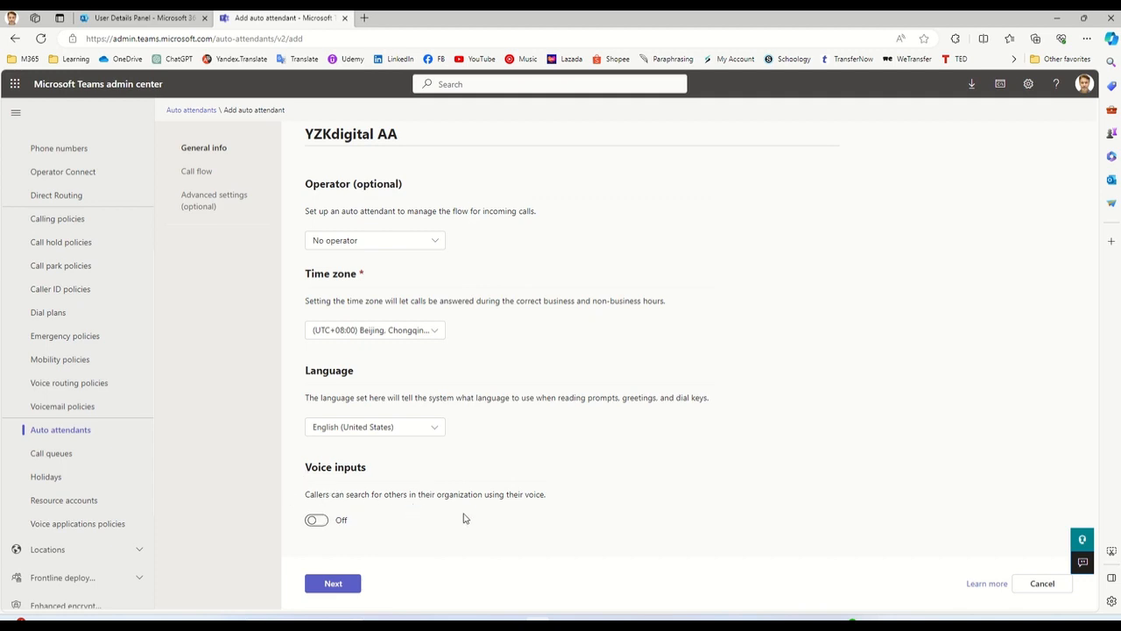
Turn on voice inputs for the auto attendant and proceed to the call flow settings.
{"action": "left_click", "coordinate": [322, 522]}
{"action": "left_click", "coordinate": [335, 583]}
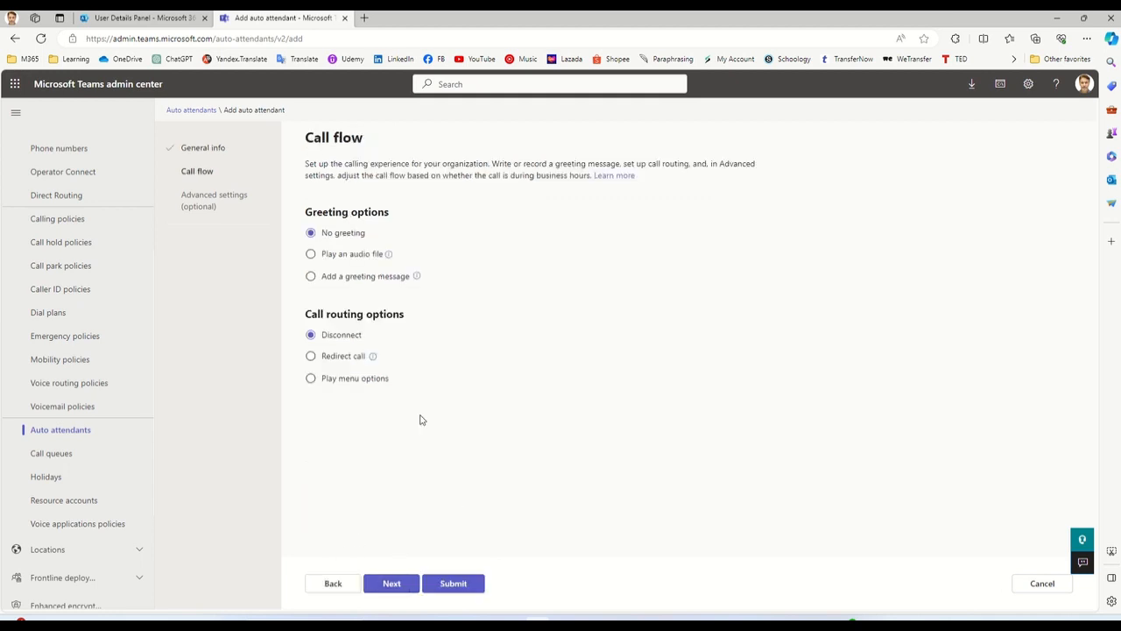
{"action": "left_click", "coordinate": [343, 587]}
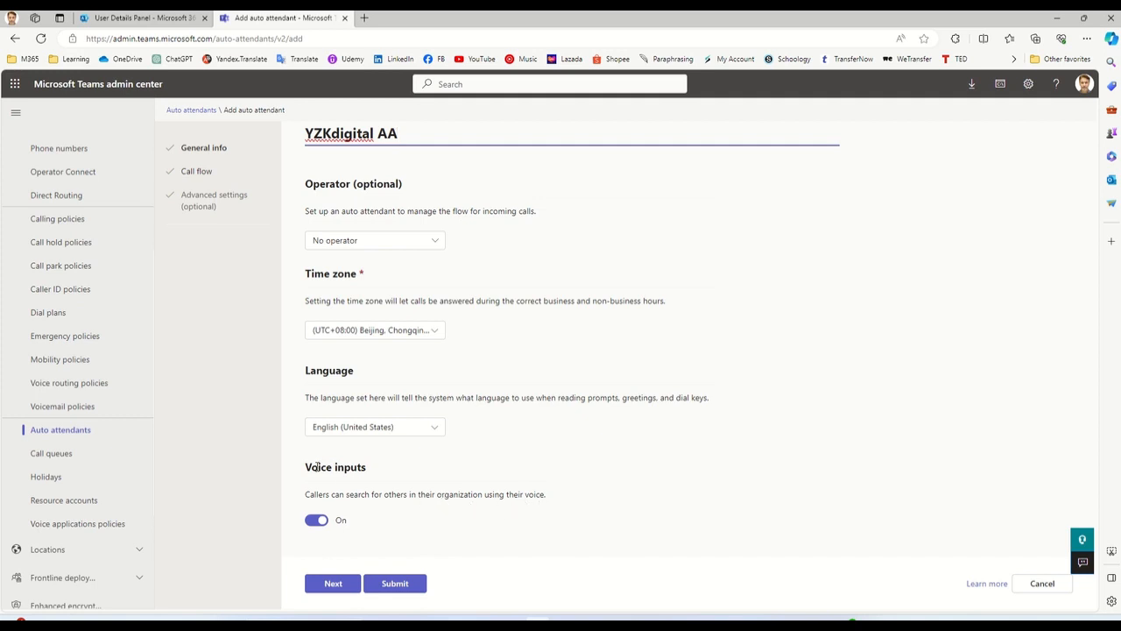
{"action": "left_click", "coordinate": [332, 585]}
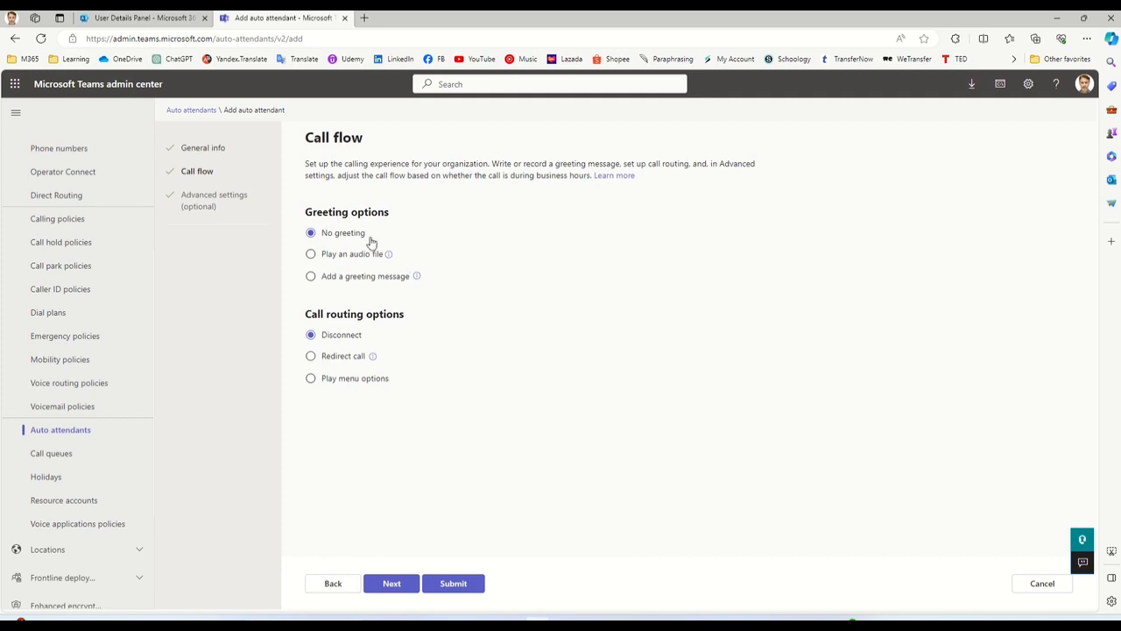
Add the call flow greeting message "Thank you for calling YZKdigital.".
{"action": "left_click", "coordinate": [345, 281]}
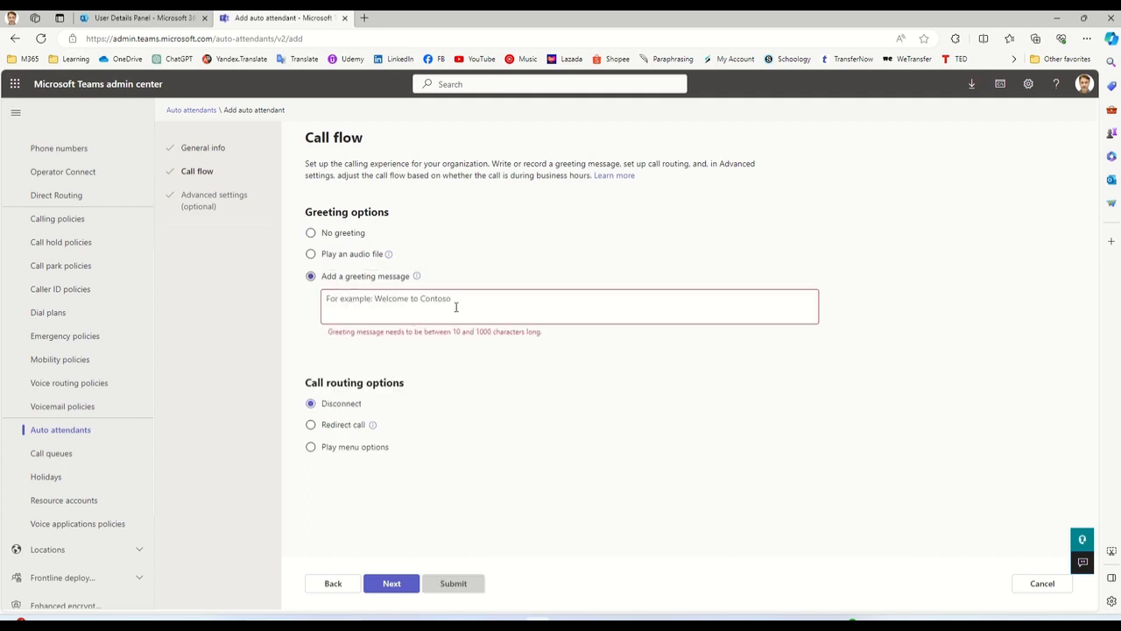
{"action": "left_click", "coordinate": [457, 299]}
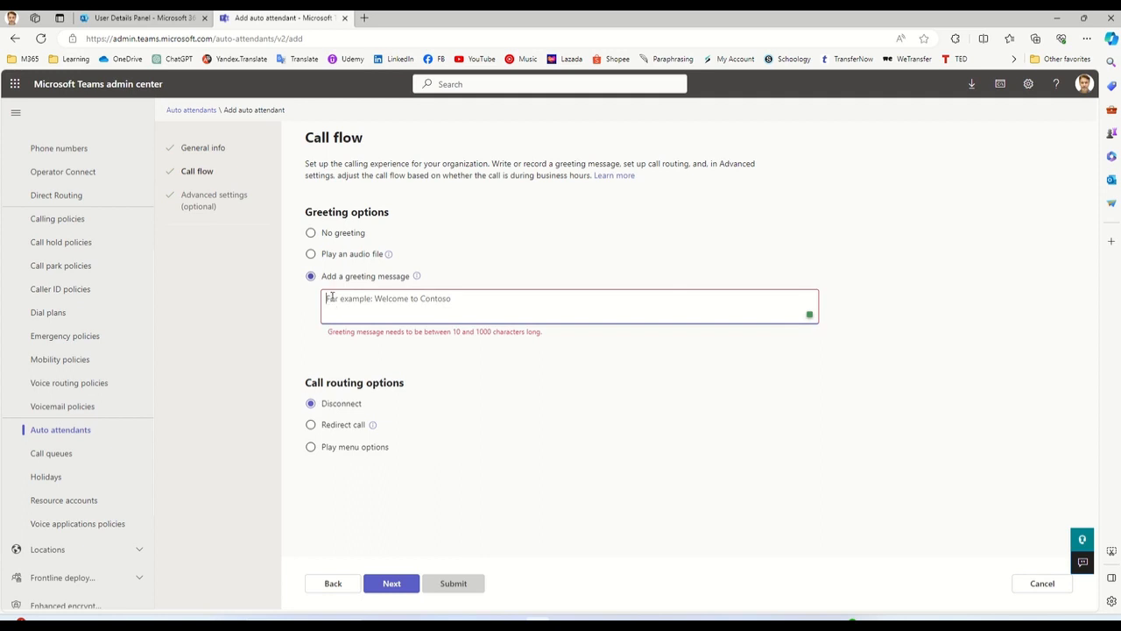
{"action": "type", "text": "Thank you for"}
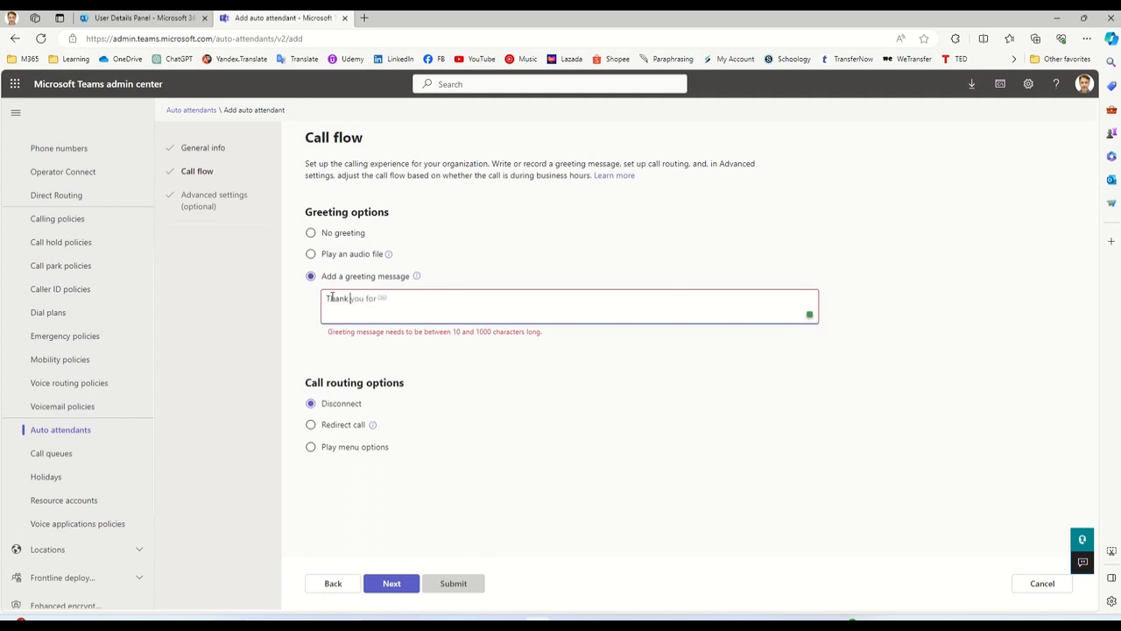
{"action": "type", "text": " call"}
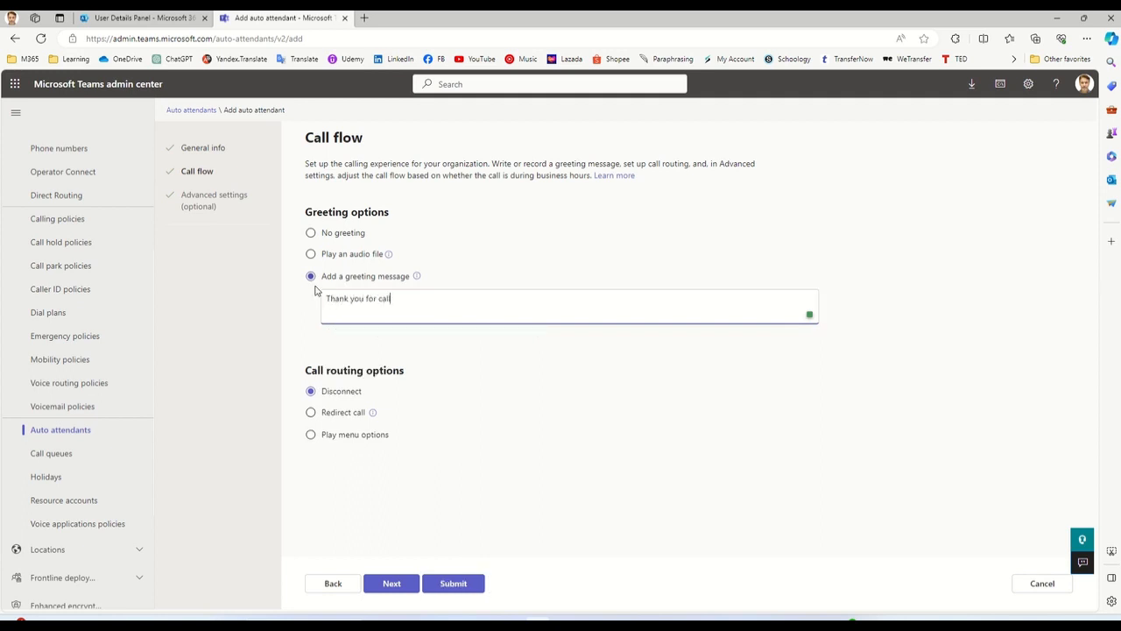
{"action": "type", "text": "ing YZKd"}
Route calls to menu options with a text greeting: Sales 1, support 2, operator 0, or type or say a person's name at any time.
{"action": "left_click", "coordinate": [348, 442]}
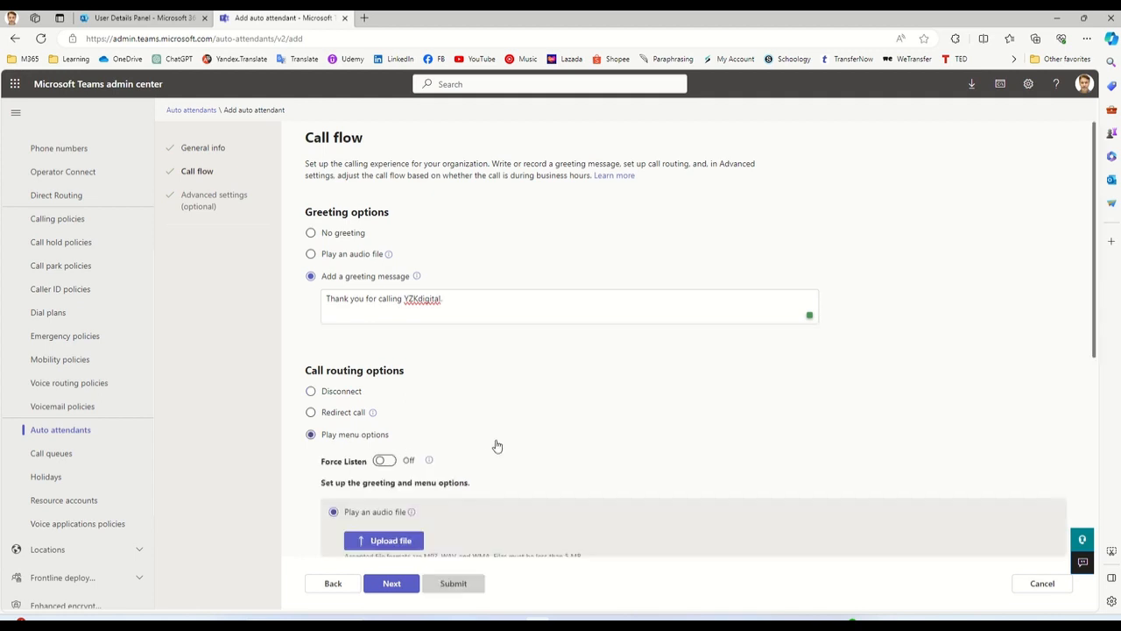
{"action": "scroll", "coordinate": [508, 438], "scroll_direction": "down", "scroll_amount": 3}
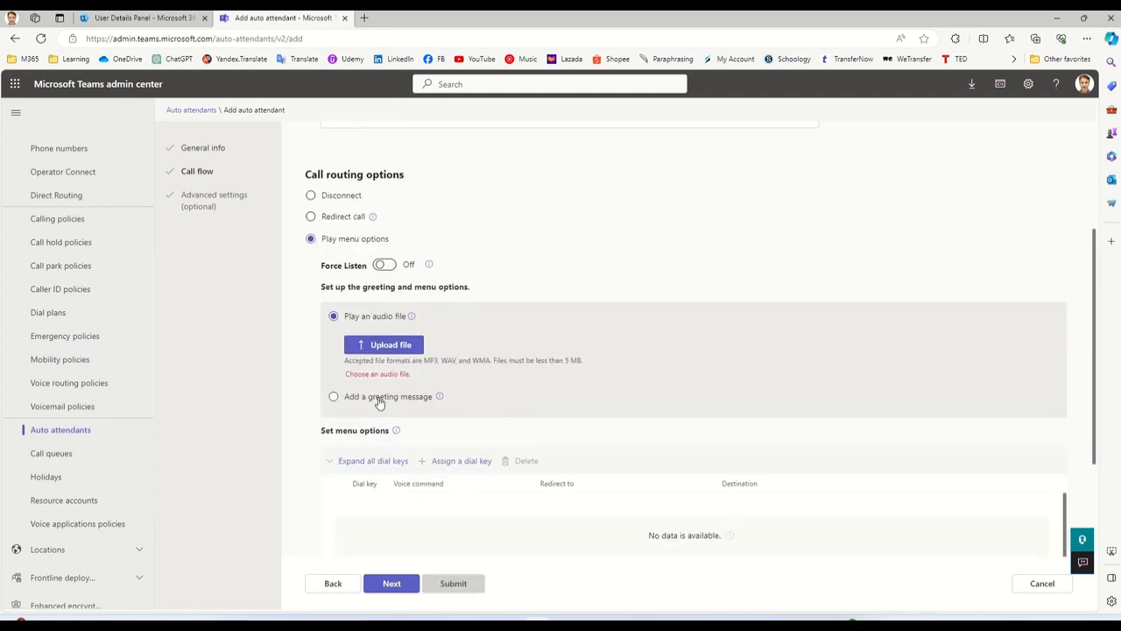
{"action": "left_click", "coordinate": [380, 401]}
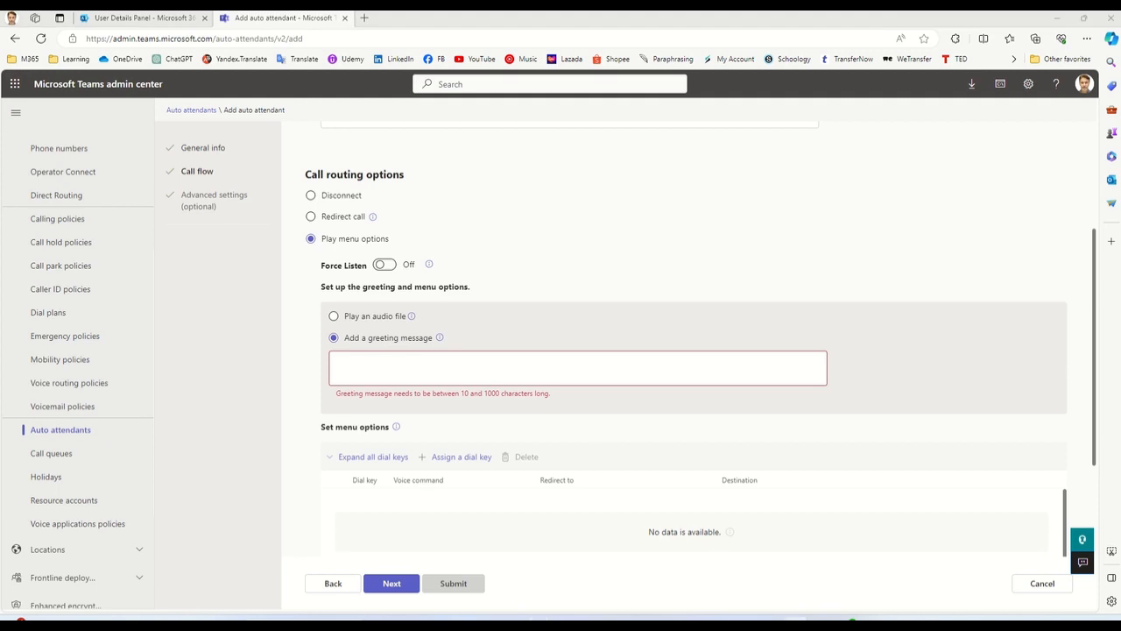
{"action": "left_click", "coordinate": [435, 359]}
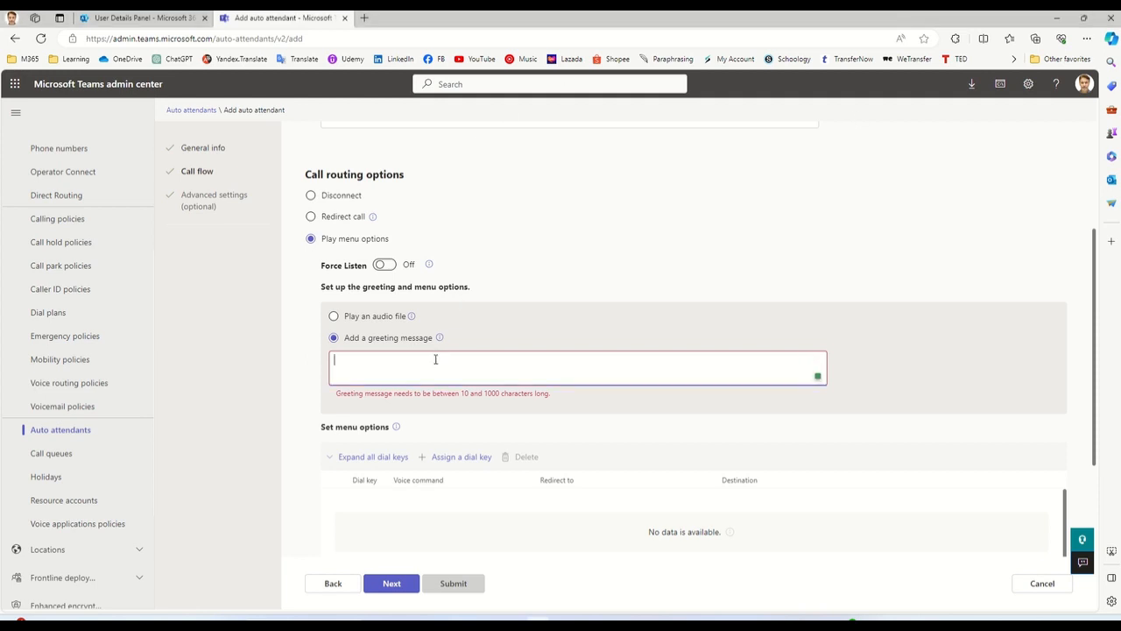
{"action": "type", "text": "For Sales, press 1. For support, press 2. To speak to an operator, press 0. You can type or say the name of the person you're trying to reach at any time"}
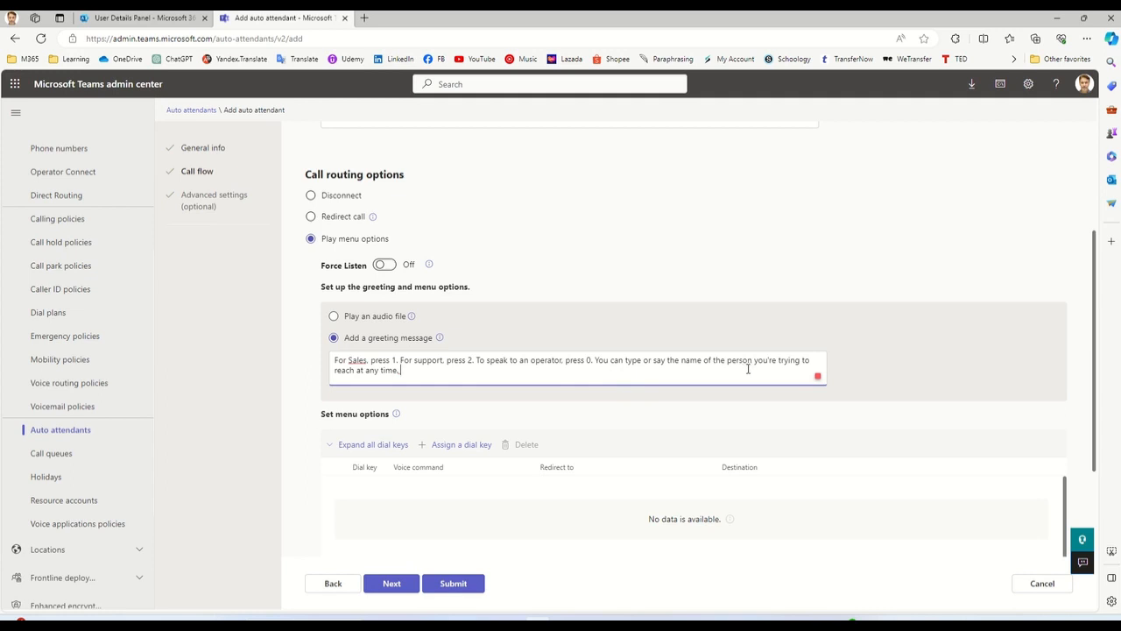
Assign dial key 0 in the menu options with the voice command Operator, redirecting to Operator.
{"action": "scroll", "coordinate": [748, 370], "scroll_direction": "down", "scroll_amount": 3}
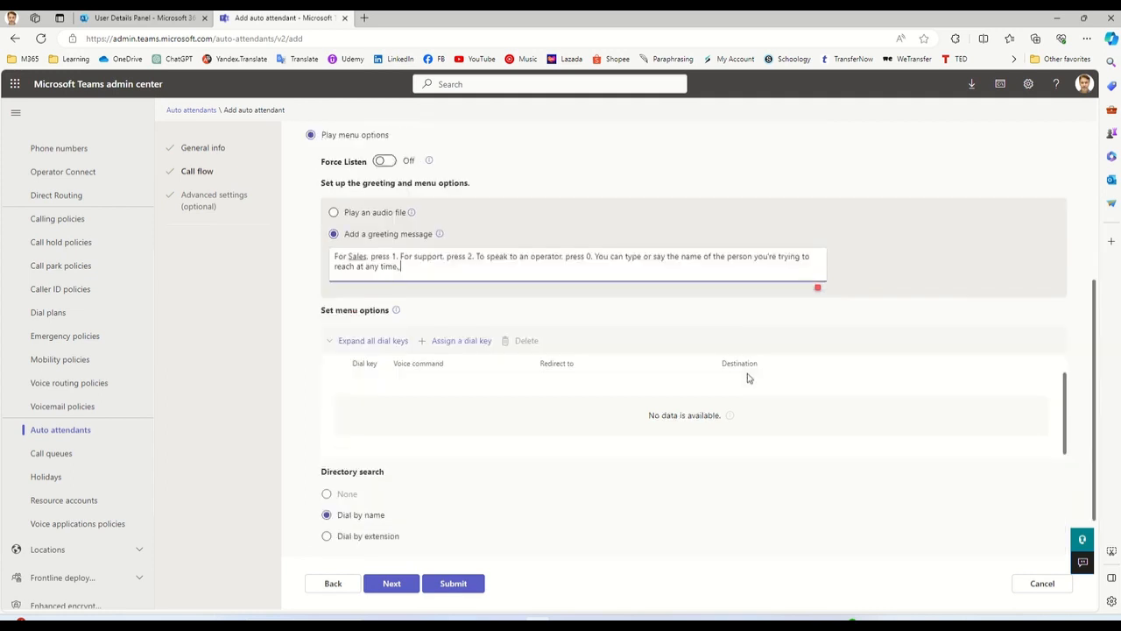
{"action": "left_click", "coordinate": [454, 301]}
{"action": "left_click", "coordinate": [374, 397]}
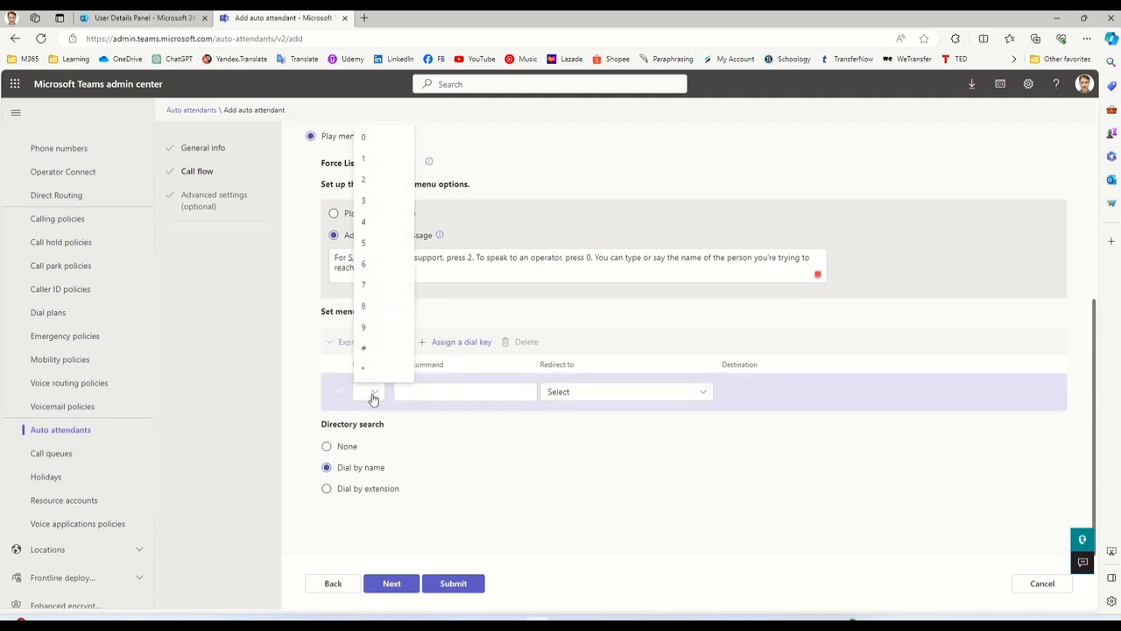
{"action": "left_click", "coordinate": [370, 143]}
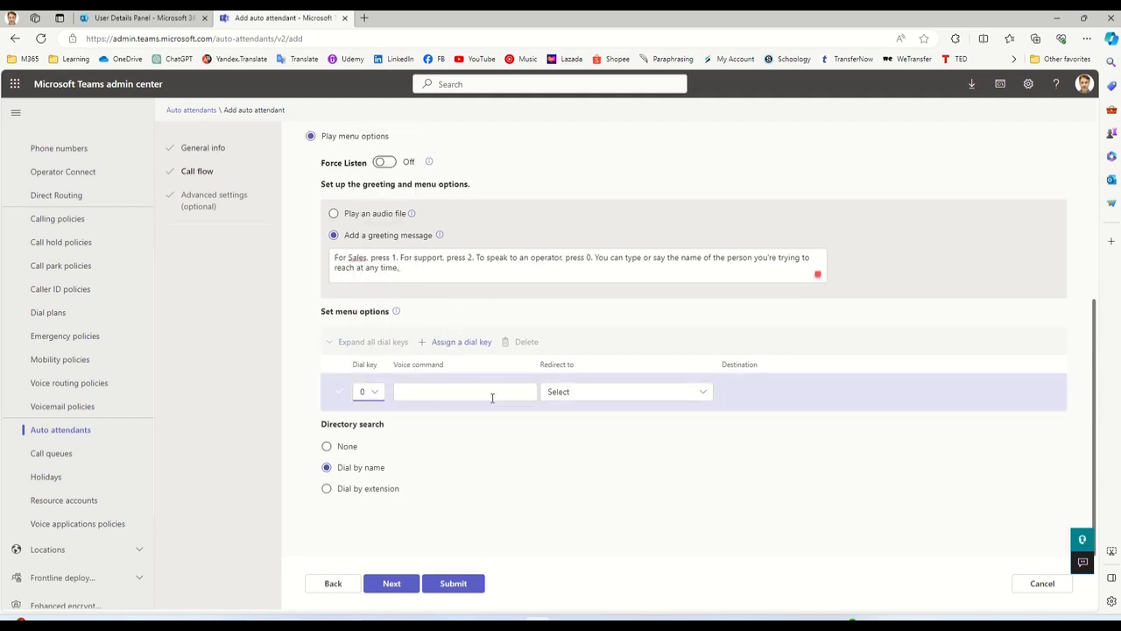
{"action": "left_click", "coordinate": [496, 394]}
{"action": "type", "text": "Operator"}
{"action": "key", "text": "Tab"}
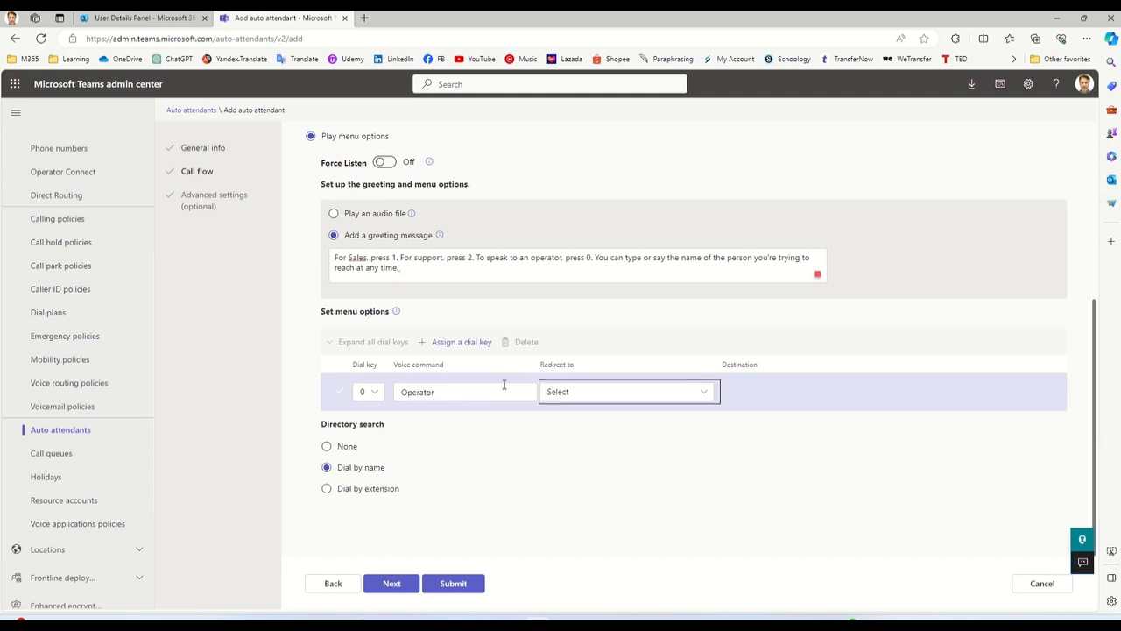
{"action": "left_click", "coordinate": [594, 392]}
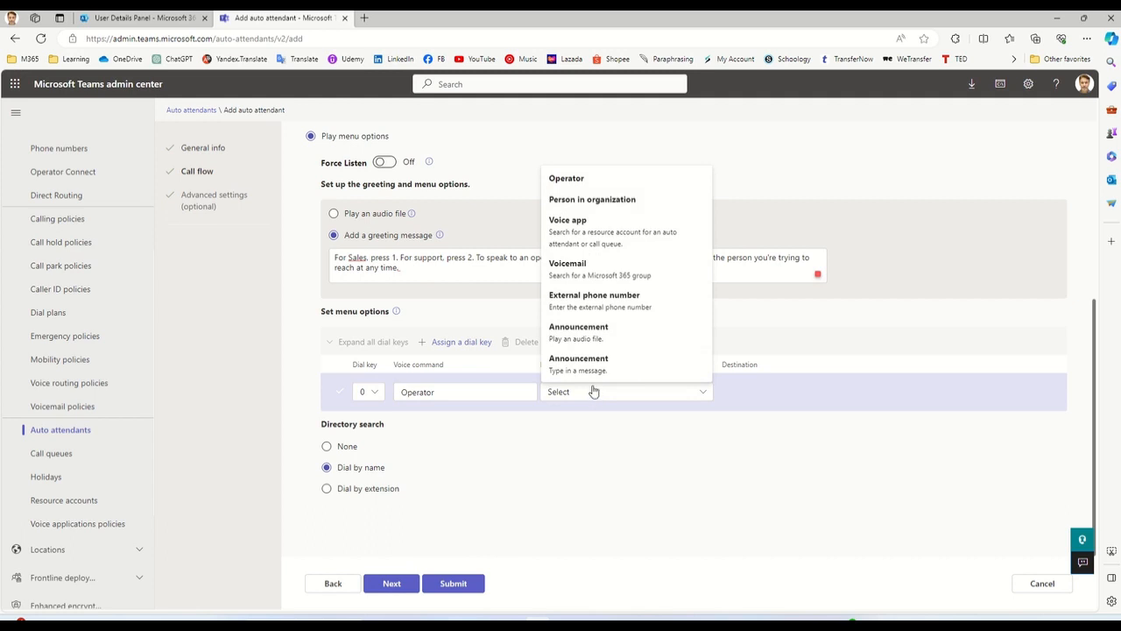
{"action": "left_click", "coordinate": [578, 181]}
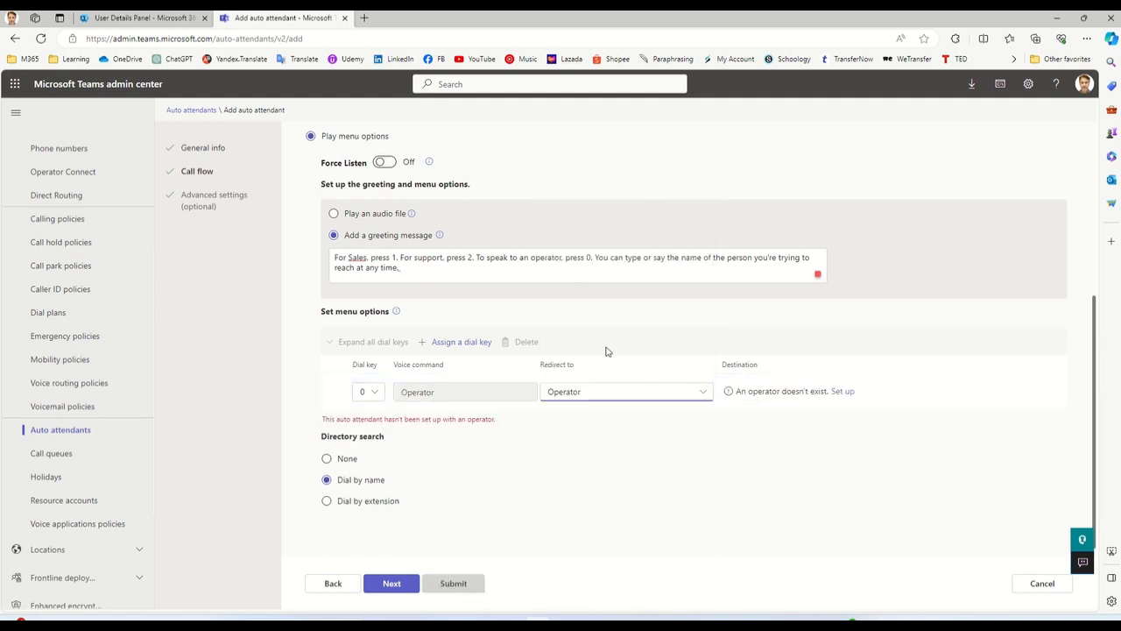
{"action": "left_click", "coordinate": [702, 395]}
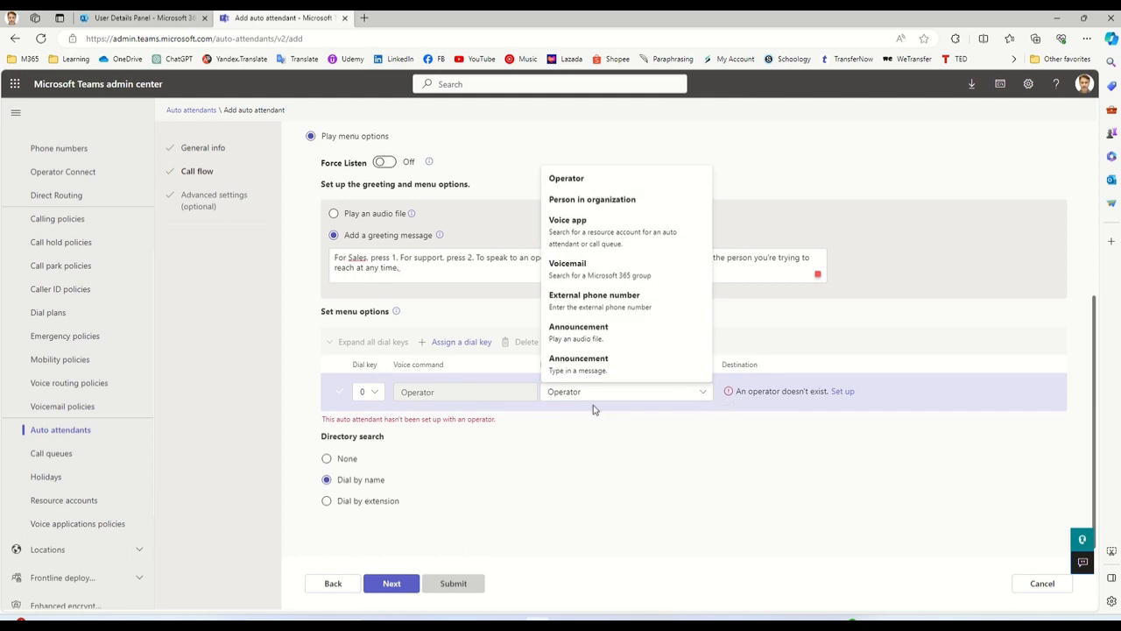
{"action": "left_click", "coordinate": [603, 440]}
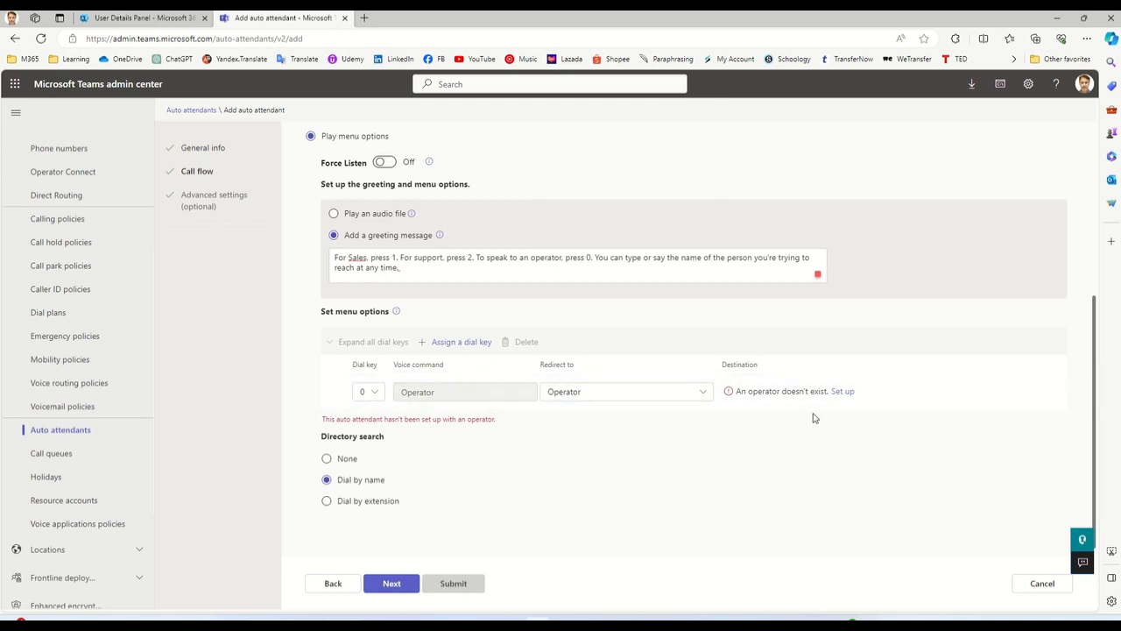
Set up the missing operator as a voice app using the YZKdigital MainLine resource account and save it.
{"action": "left_click", "coordinate": [841, 392]}
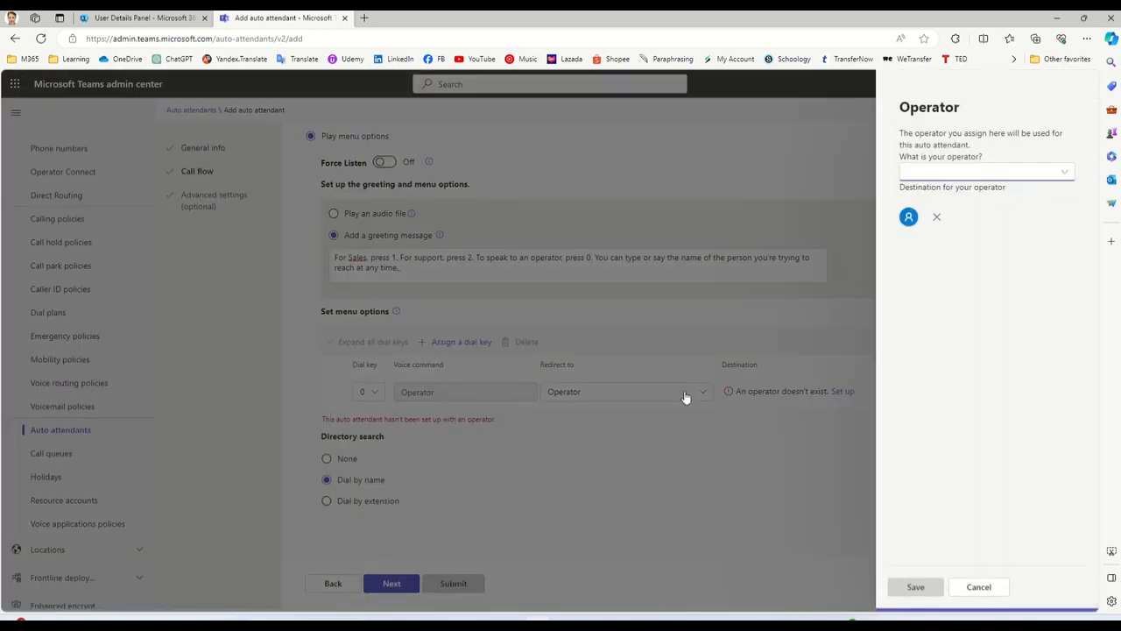
{"action": "left_click", "coordinate": [936, 176]}
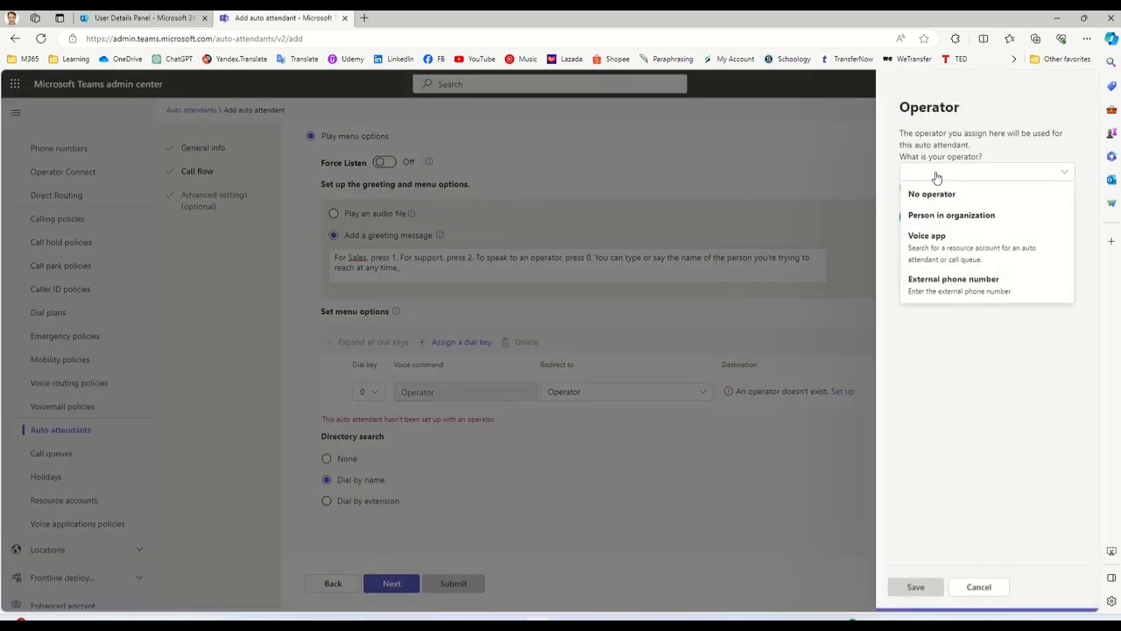
{"action": "left_click", "coordinate": [936, 245]}
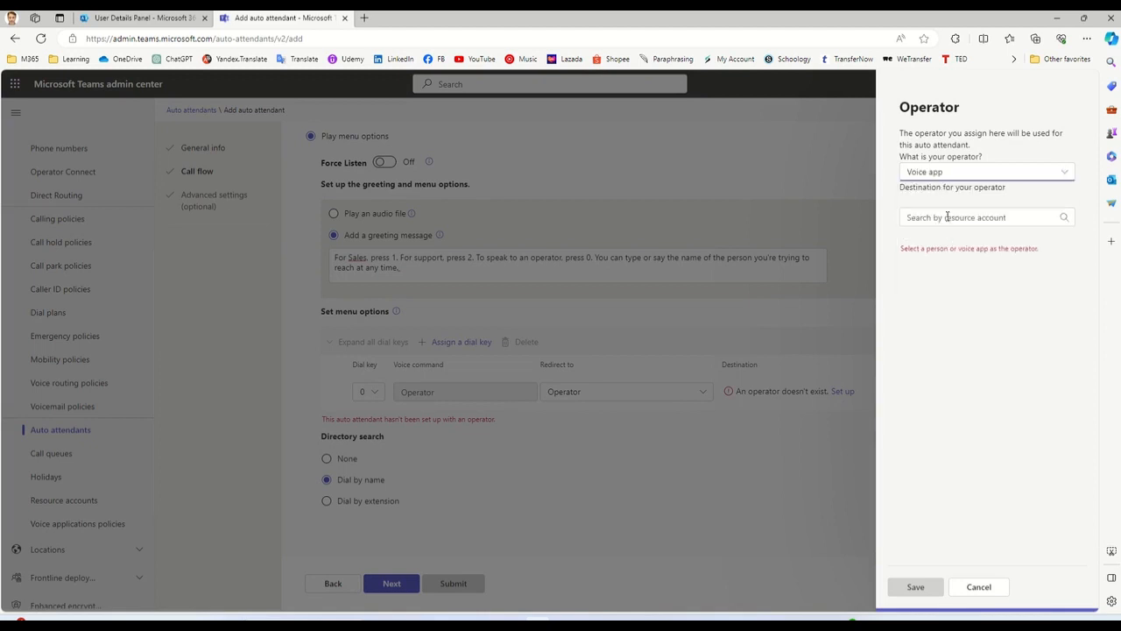
{"action": "left_click", "coordinate": [949, 216]}
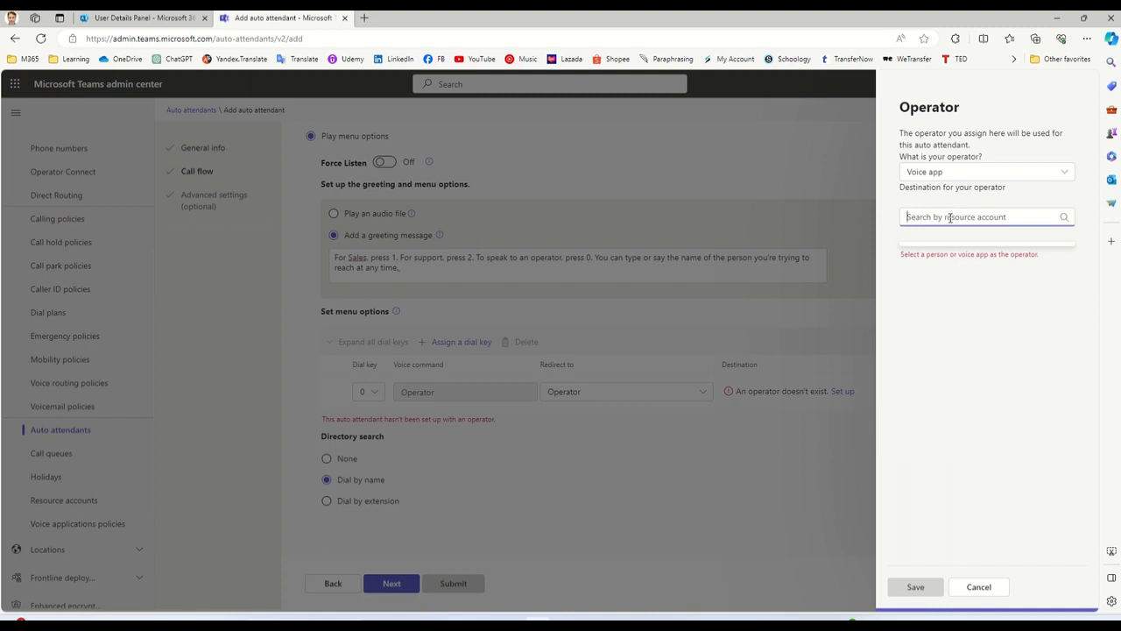
{"action": "type", "text": "yzkdi"}
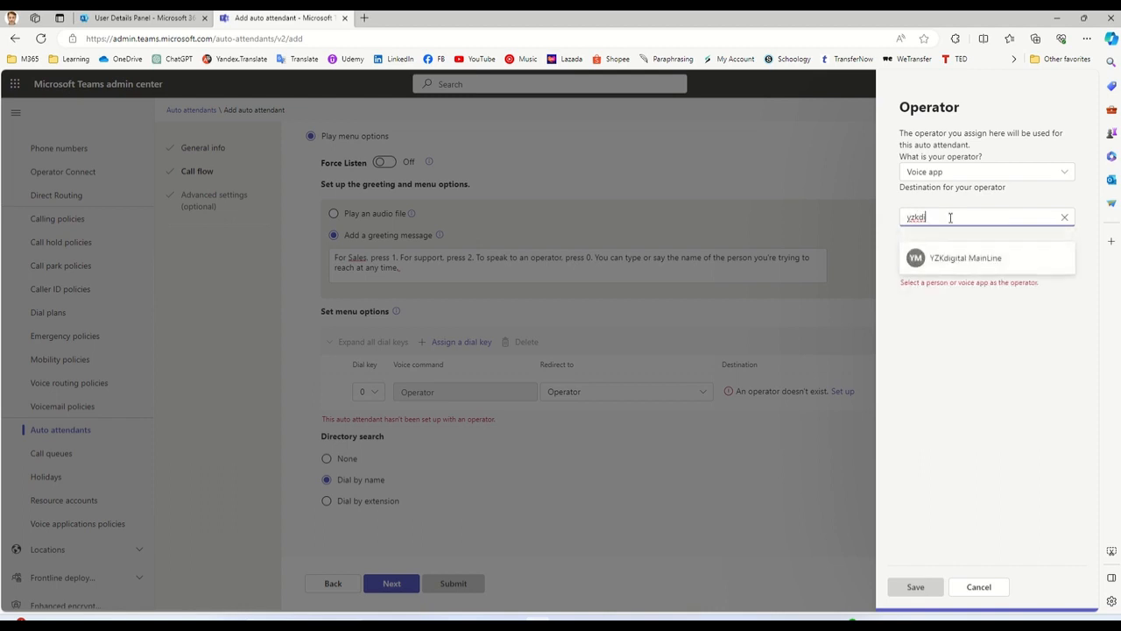
{"action": "left_click", "coordinate": [967, 258]}
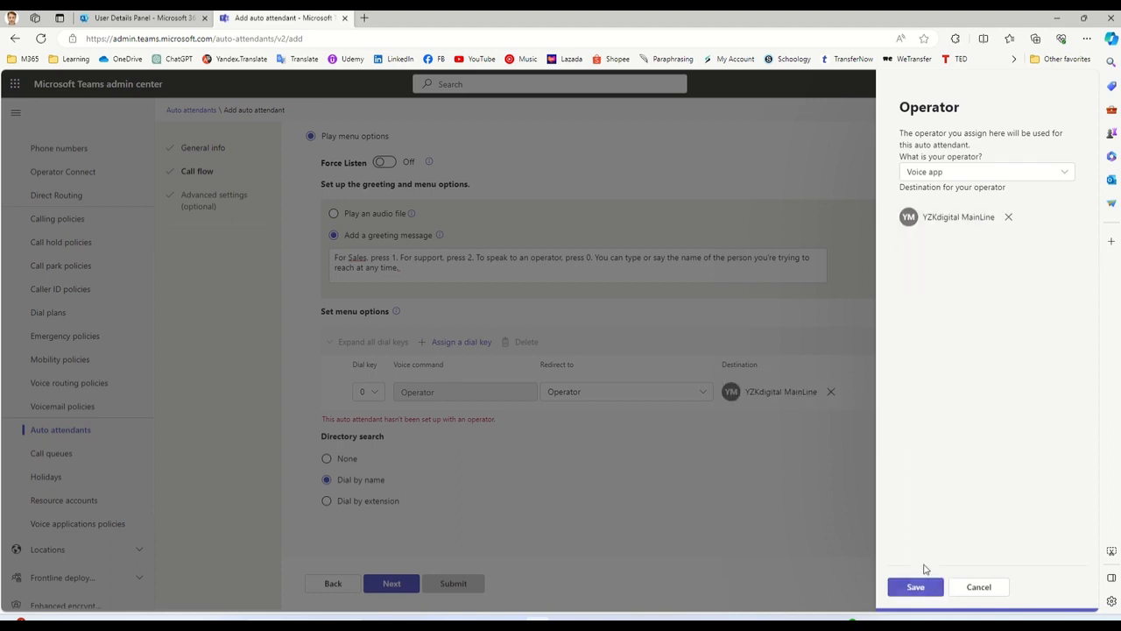
{"action": "left_click", "coordinate": [916, 585]}
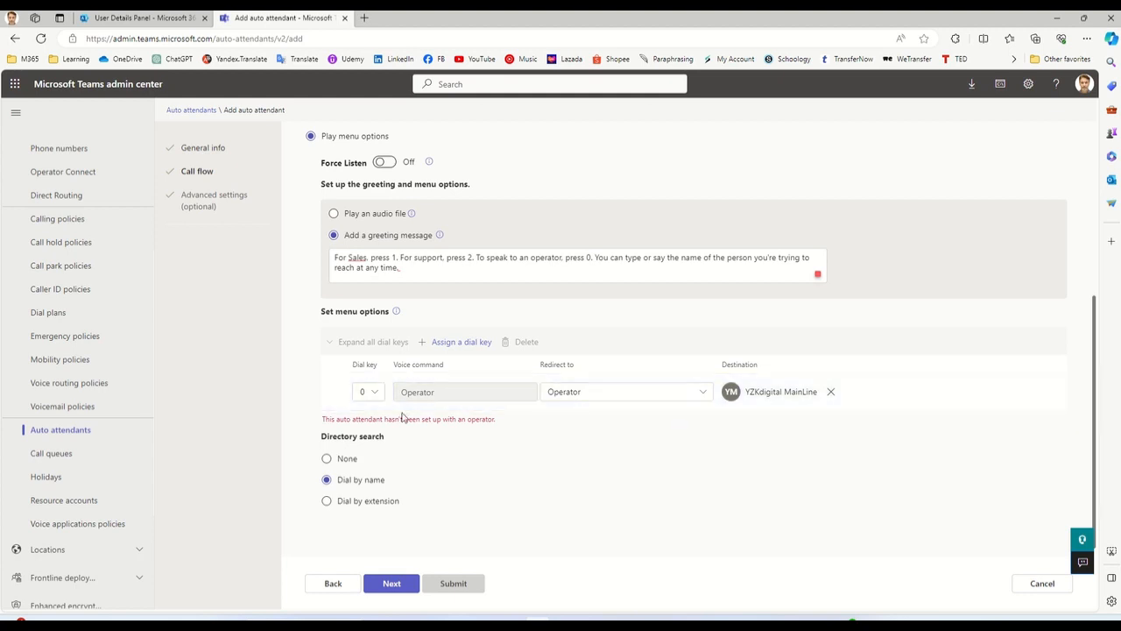
Assign dial key 1 in the menu options, redirecting to a voice app with the YZKdigital MainLine resource account as destination.
{"action": "left_click", "coordinate": [461, 343]}
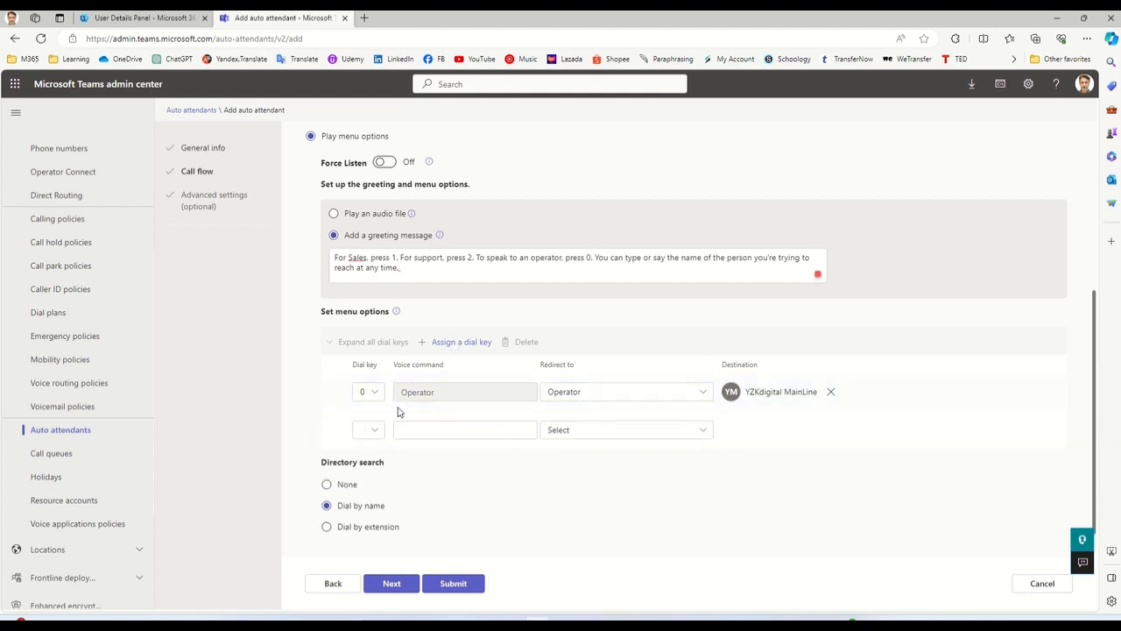
{"action": "left_click", "coordinate": [378, 425]}
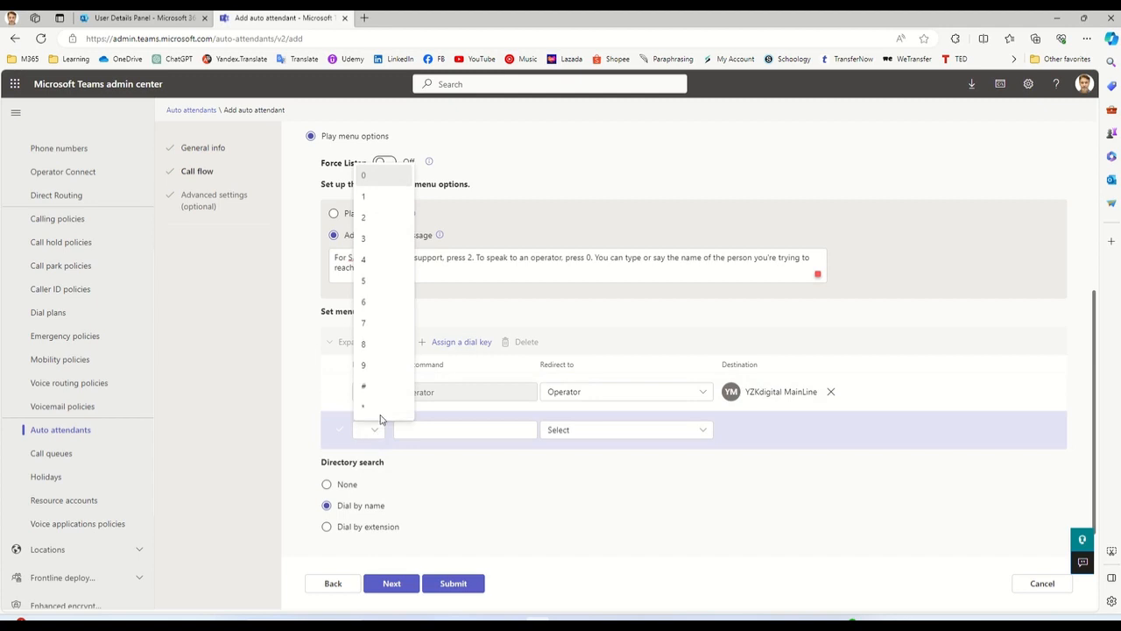
{"action": "left_click", "coordinate": [380, 196]}
{"action": "left_click", "coordinate": [704, 433]}
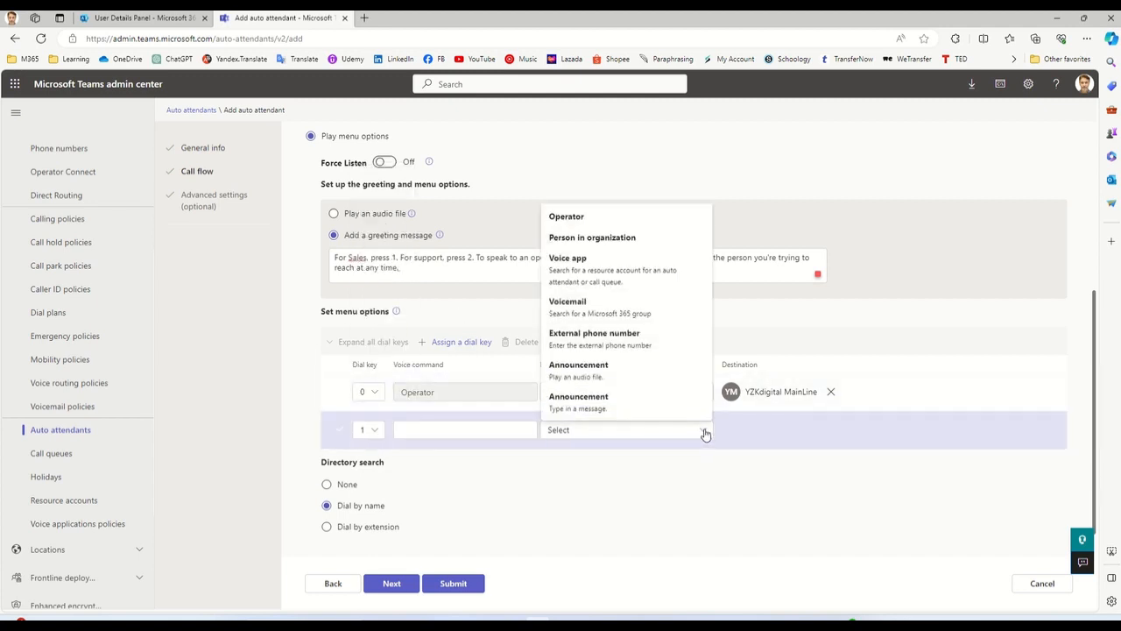
{"action": "left_click", "coordinate": [600, 274]}
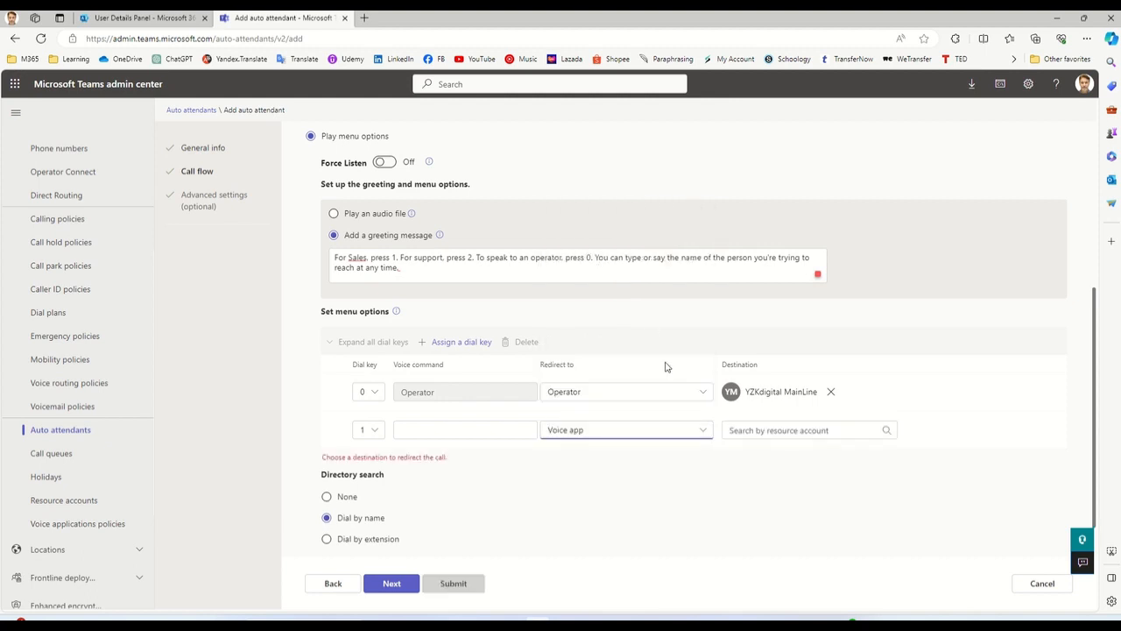
{"action": "left_click", "coordinate": [851, 429]}
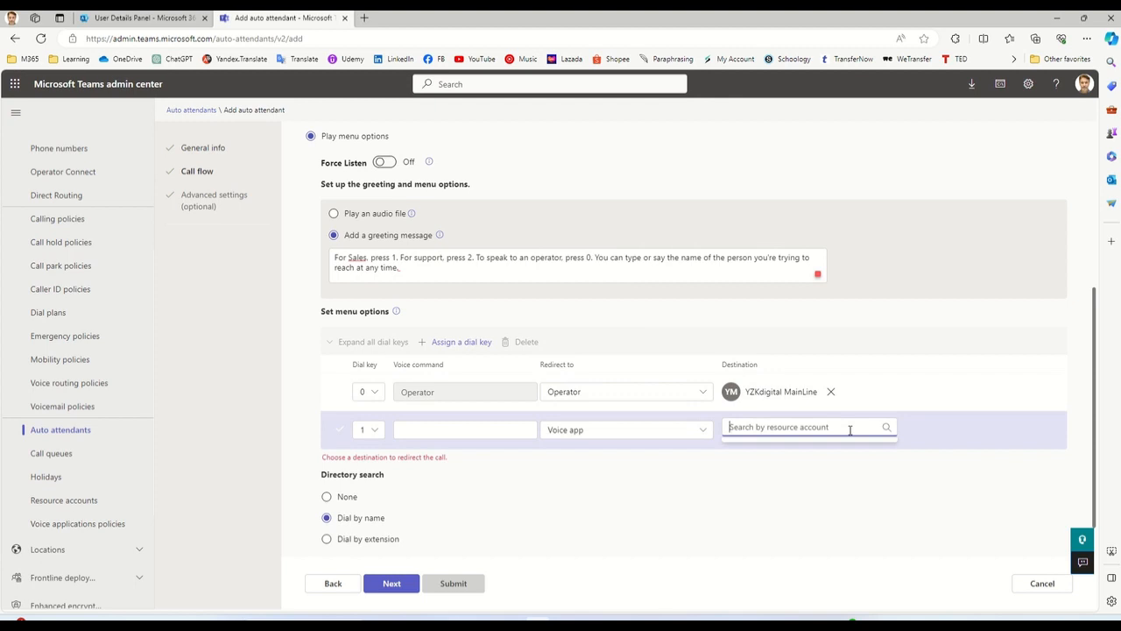
{"action": "type", "text": "yzk"}
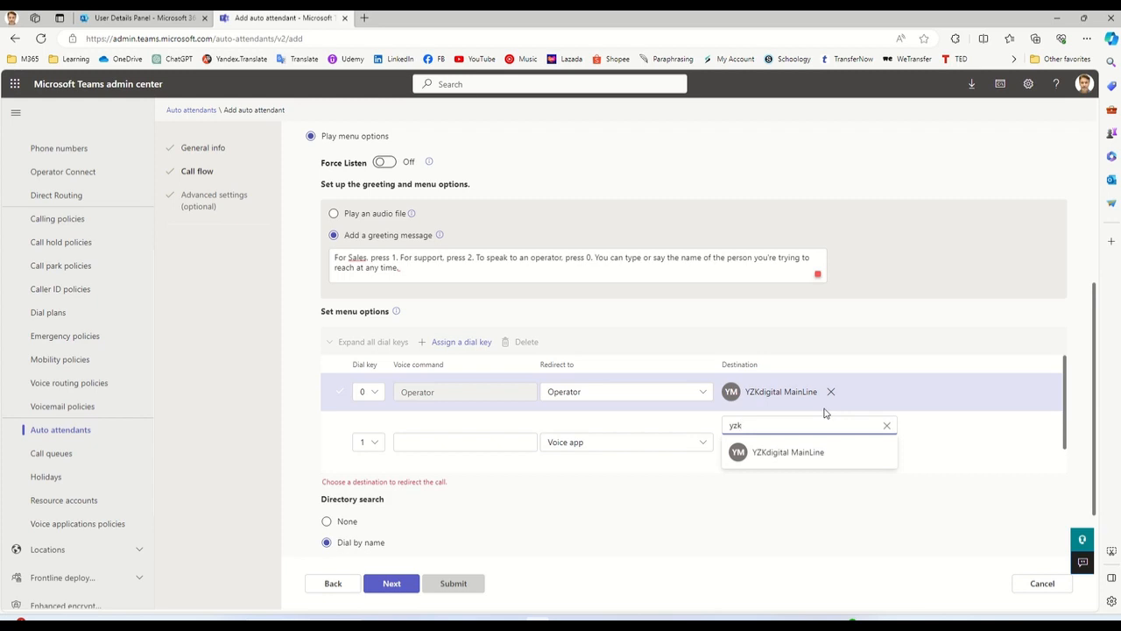
{"action": "left_click", "coordinate": [802, 451]}
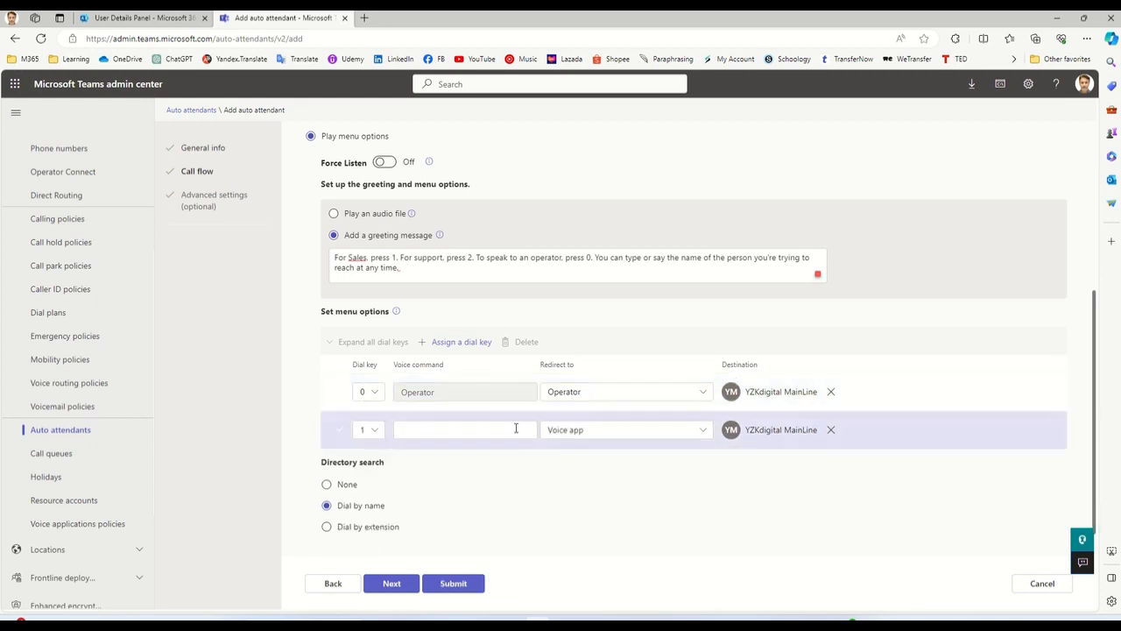
Assign dial key 2 in the menu options, redirecting to a voice app with YZKdigital MainLine as destination.
{"action": "left_click", "coordinate": [464, 341]}
{"action": "left_click", "coordinate": [377, 468]}
{"action": "left_click", "coordinate": [368, 261]}
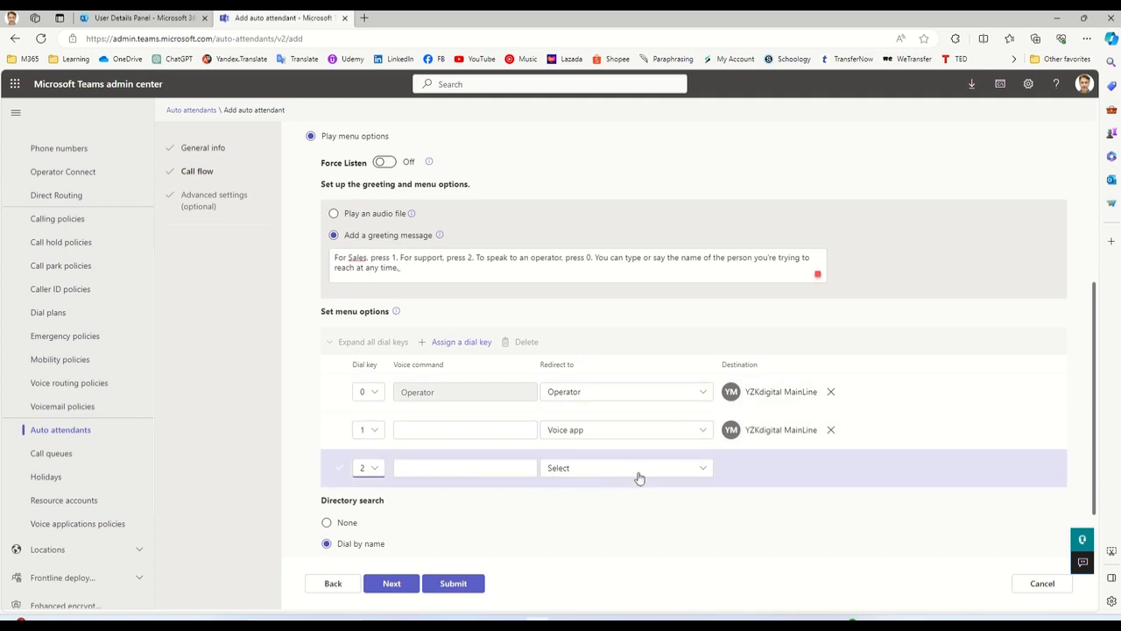
{"action": "left_click", "coordinate": [704, 469]}
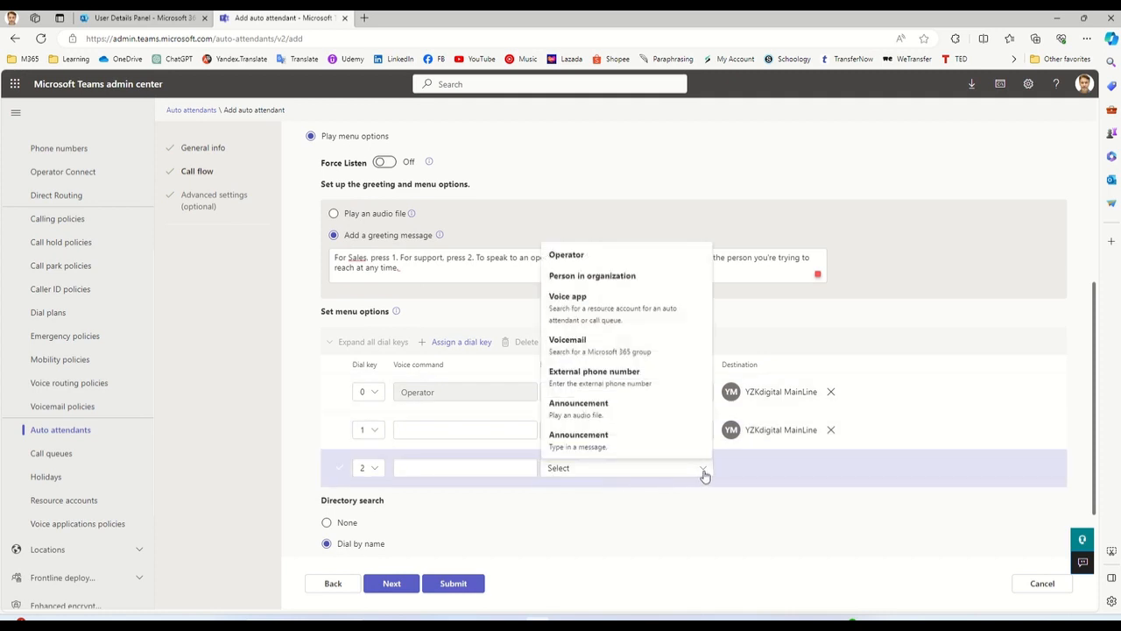
{"action": "left_click", "coordinate": [596, 306]}
{"action": "left_click", "coordinate": [801, 469]}
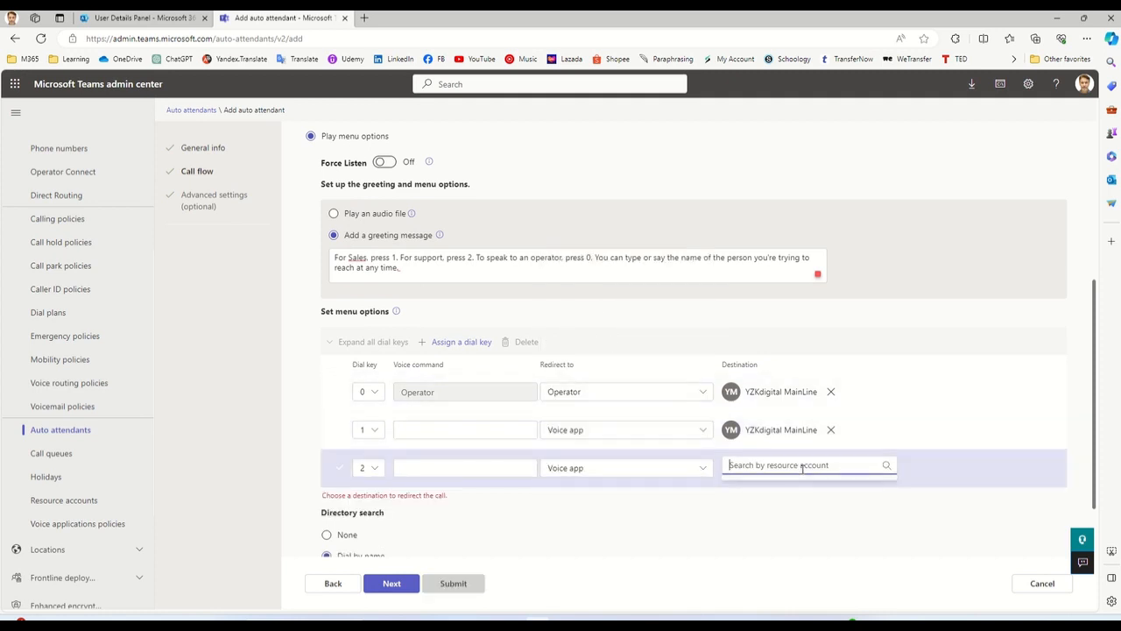
{"action": "type", "text": "yzk"}
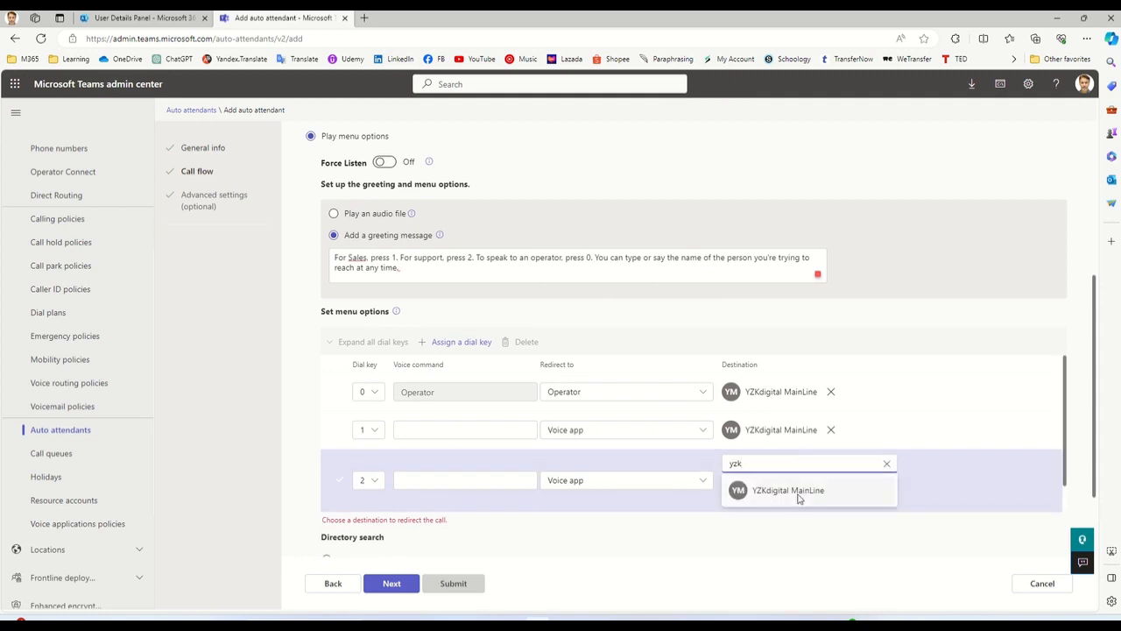
{"action": "left_click", "coordinate": [801, 495]}
Enter Support as the voice command for dial key 1.
{"action": "scroll", "coordinate": [726, 517], "scroll_direction": "down", "scroll_amount": 1}
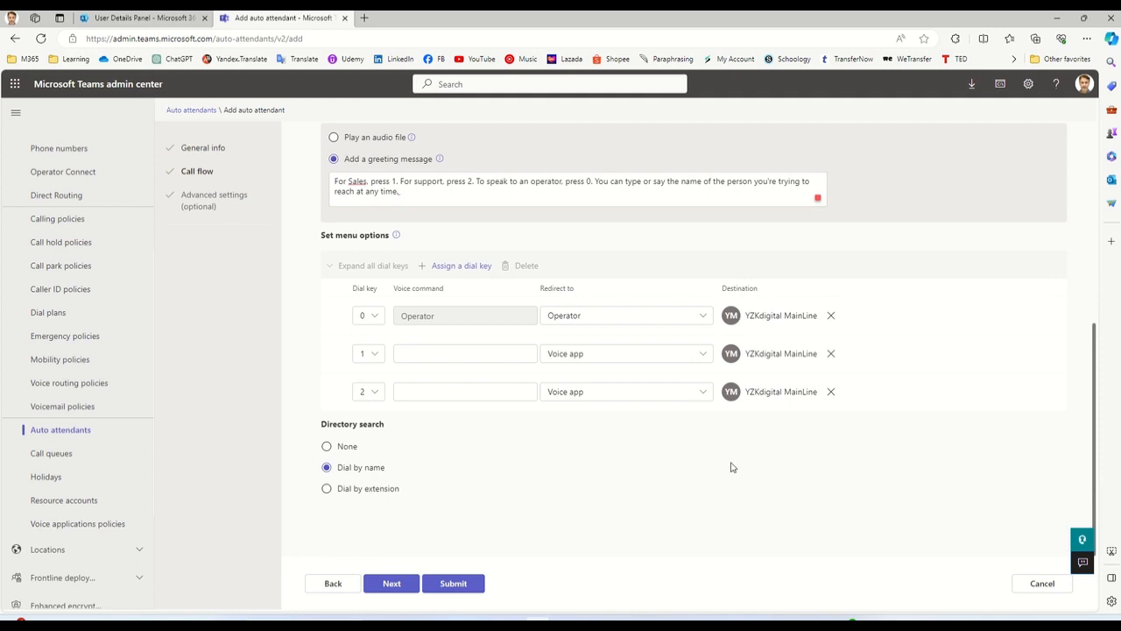
{"action": "left_click", "coordinate": [405, 352]}
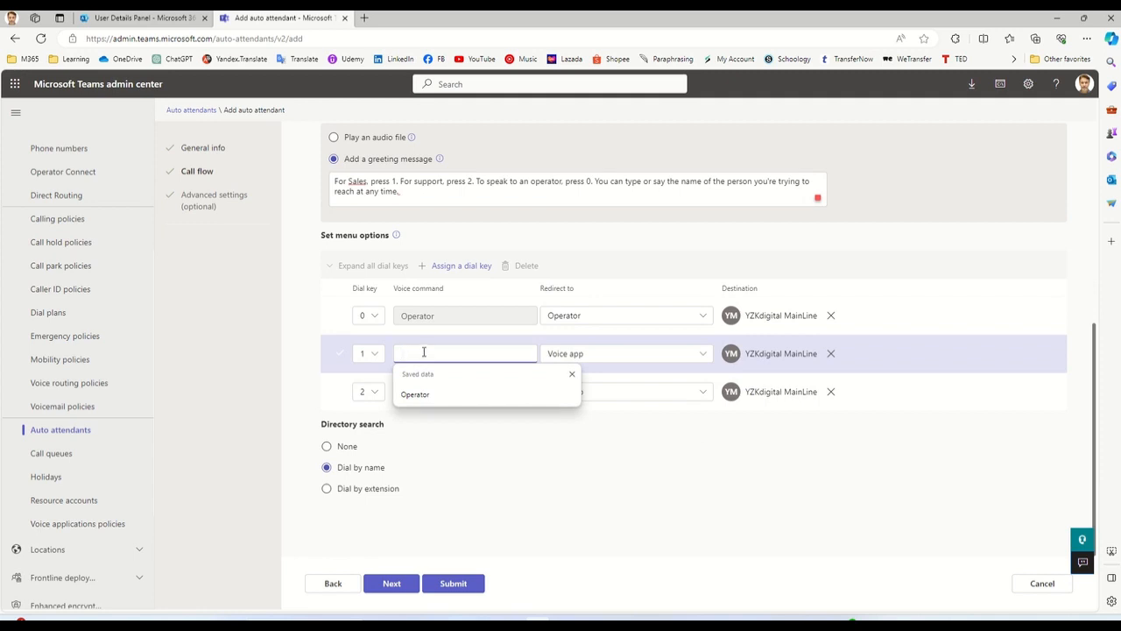
{"action": "left_click", "coordinate": [519, 502]}
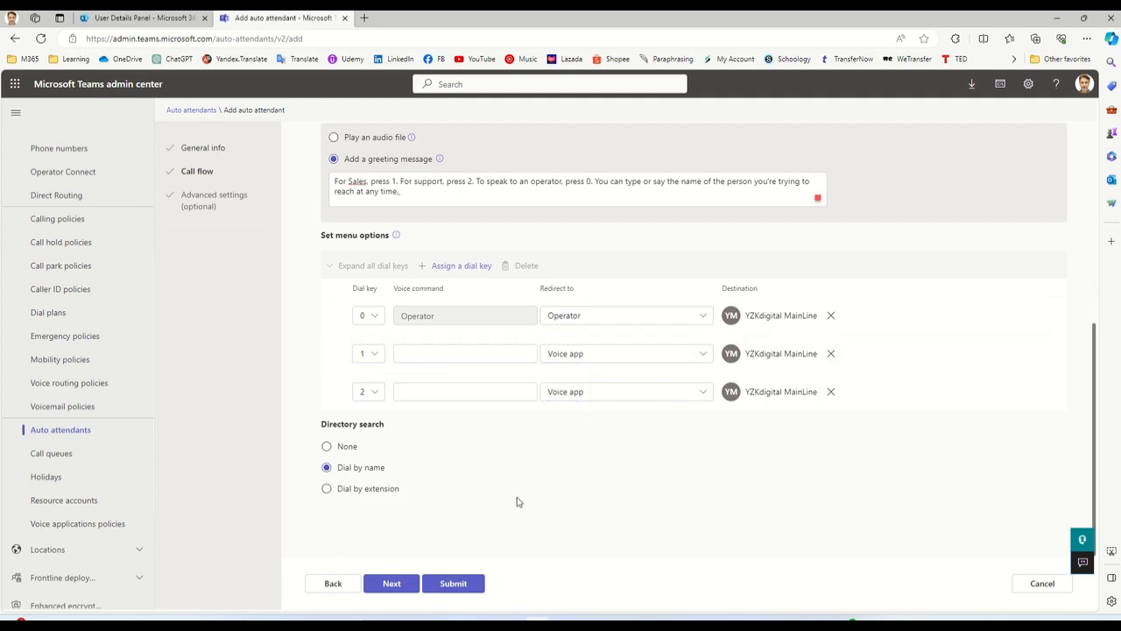
{"action": "left_click", "coordinate": [420, 358]}
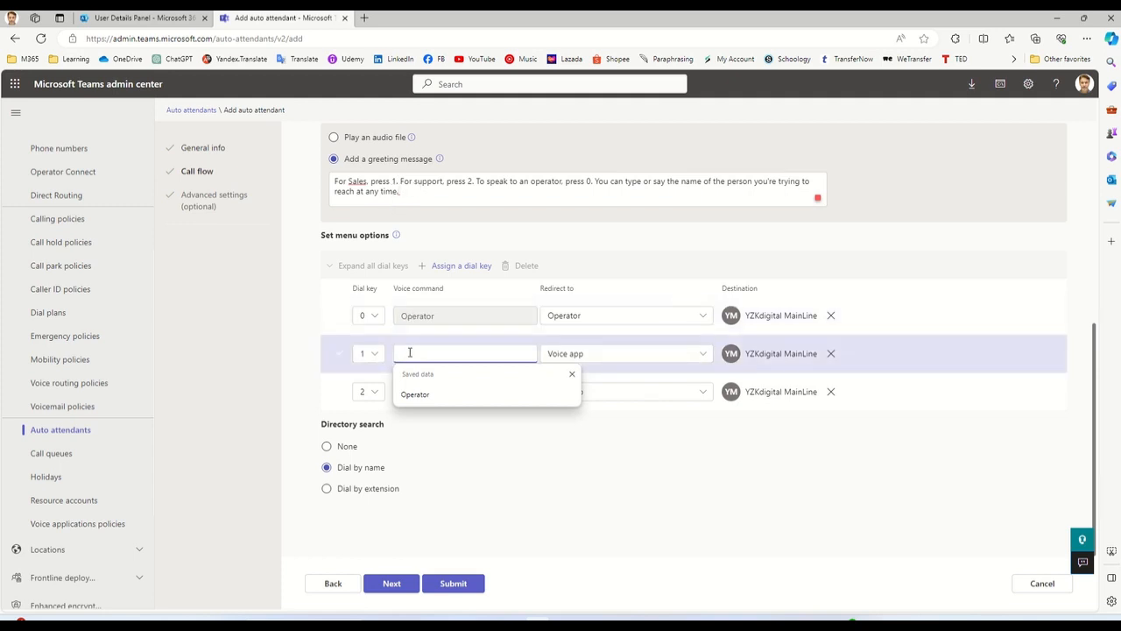
{"action": "type", "text": "Support"}
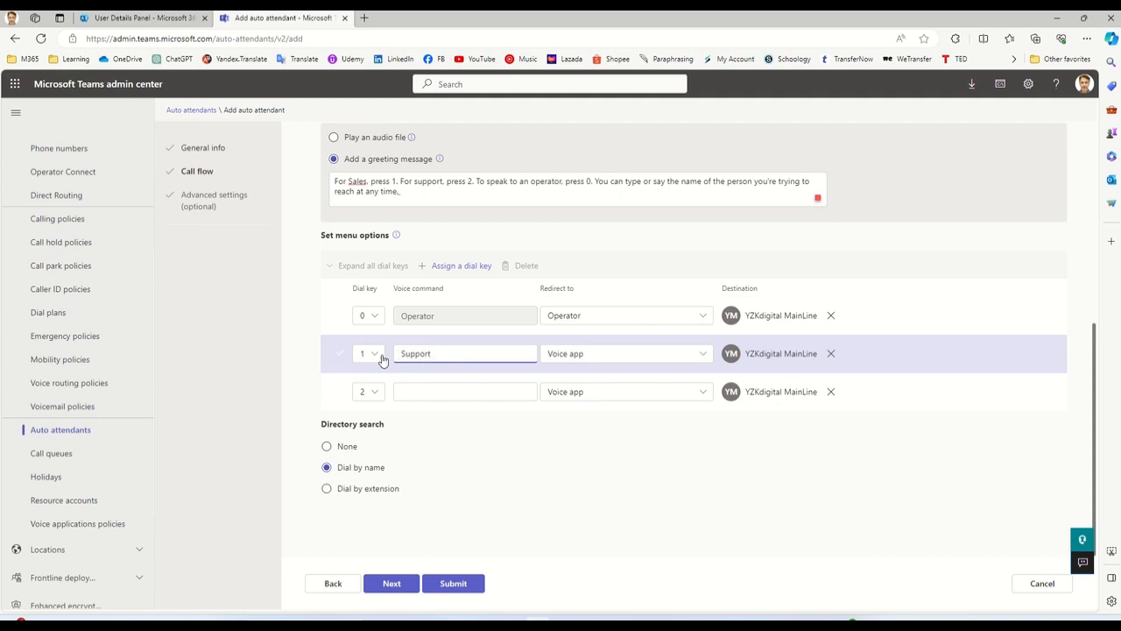
{"action": "left_click", "coordinate": [414, 376]}
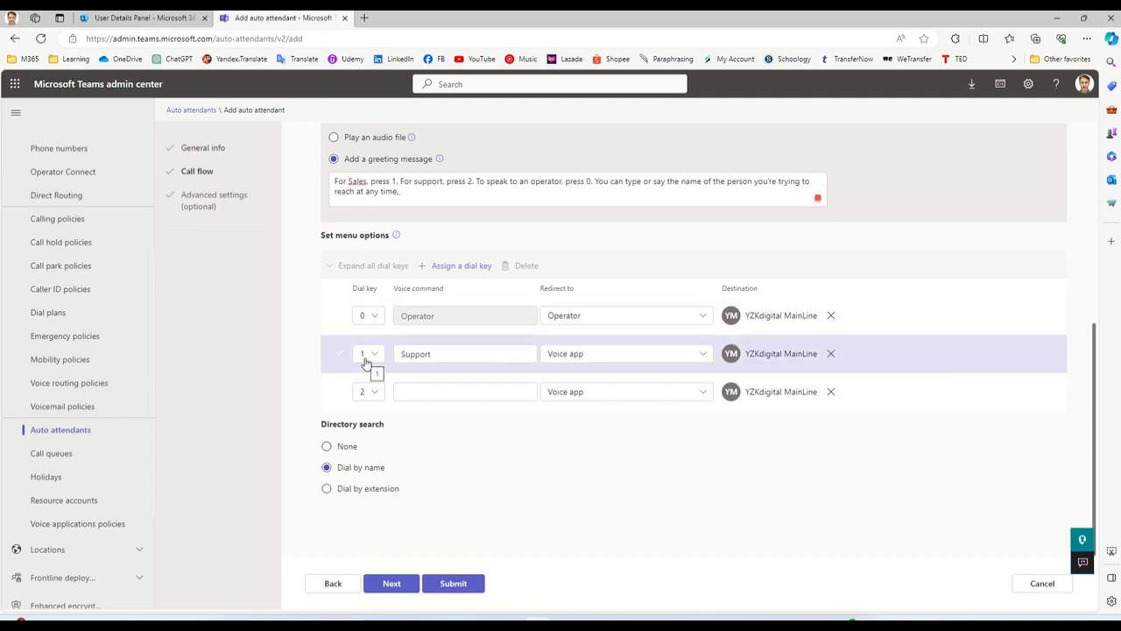
{"action": "left_click", "coordinate": [411, 391]}
Set the voice commands to Sales for dial key 1 and Support for dial key 2.
{"action": "left_click", "coordinate": [434, 353]}
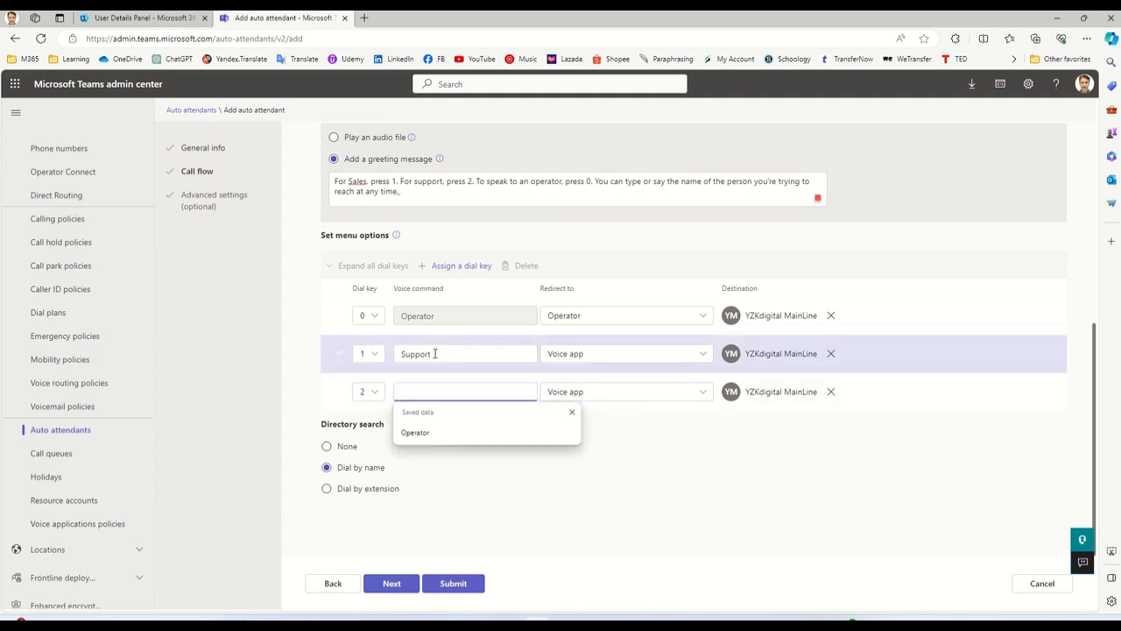
{"action": "left_click_drag", "start_coordinate": [433, 353], "coordinate": [384, 354]}
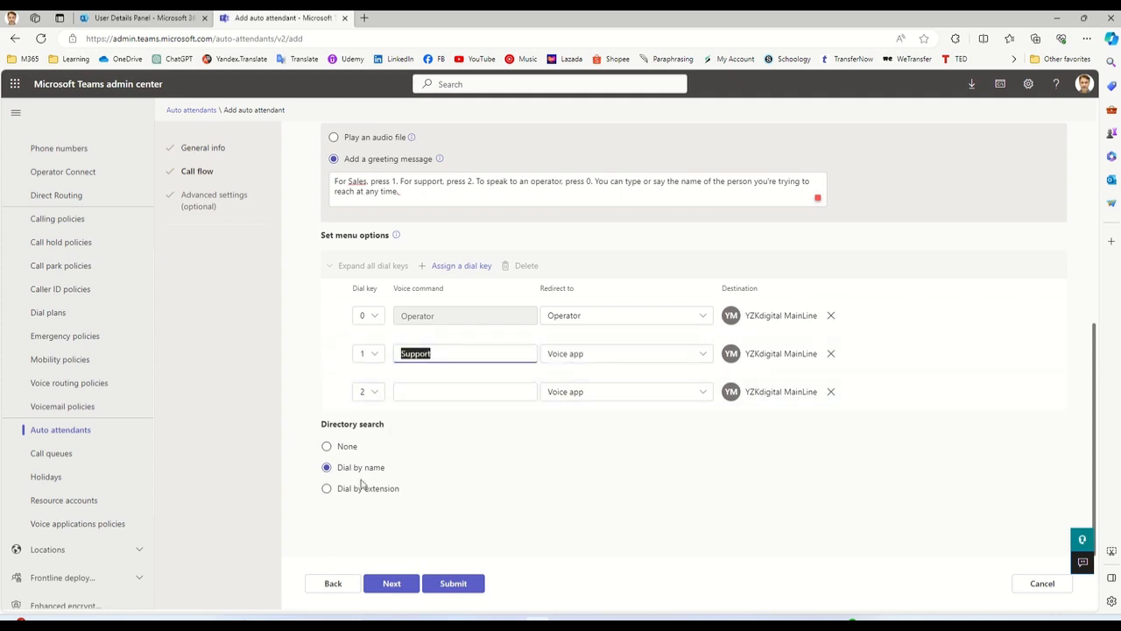
{"action": "scroll", "coordinate": [458, 223], "scroll_direction": "up", "scroll_amount": 2}
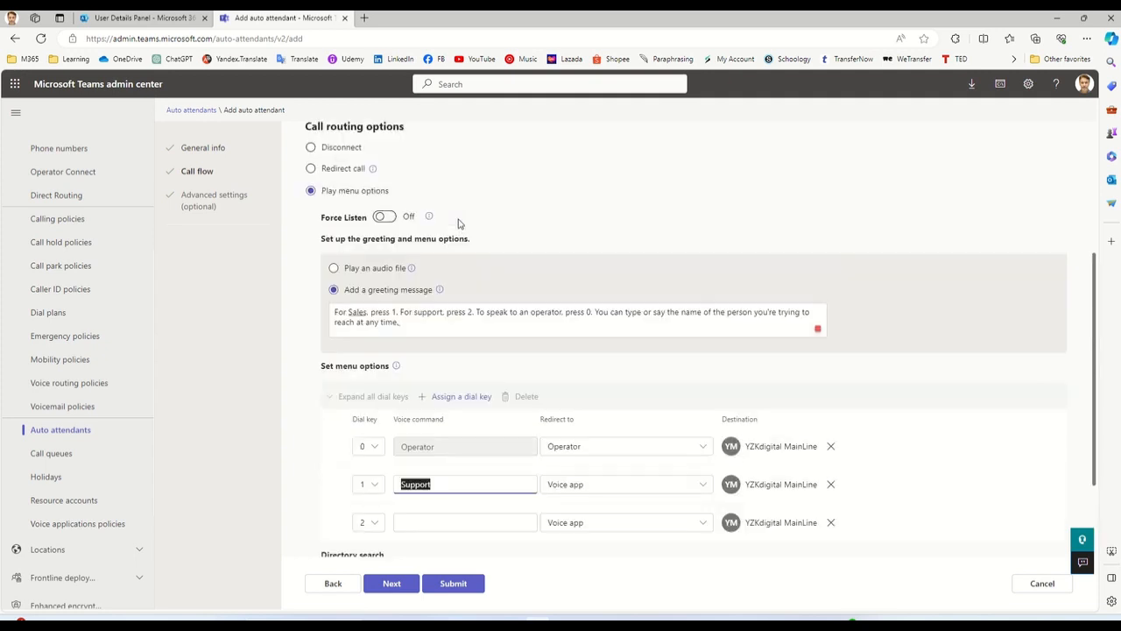
{"action": "scroll", "coordinate": [457, 225], "scroll_direction": "down", "scroll_amount": 2}
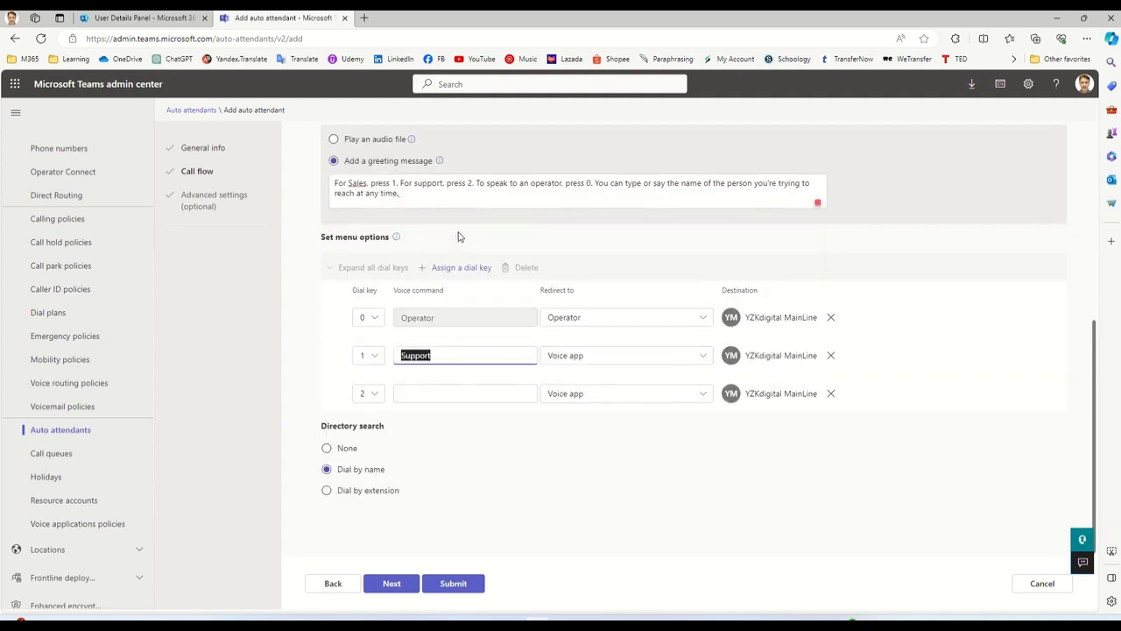
{"action": "left_click", "coordinate": [425, 391]}
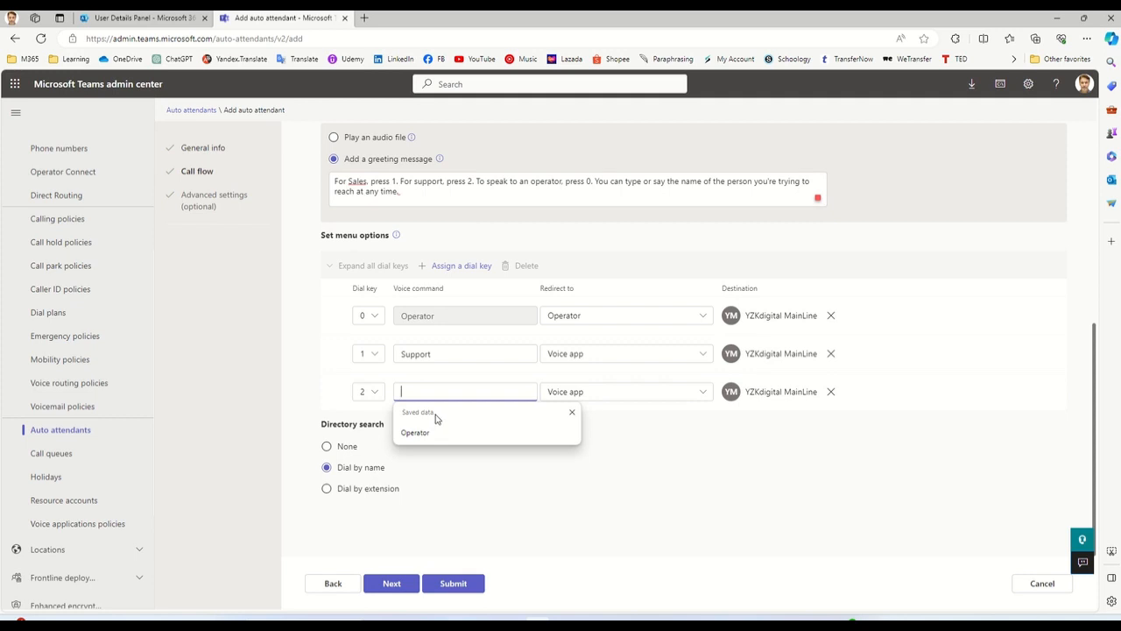
{"action": "double_click", "coordinate": [438, 353]}
{"action": "type", "text": "Sales"}
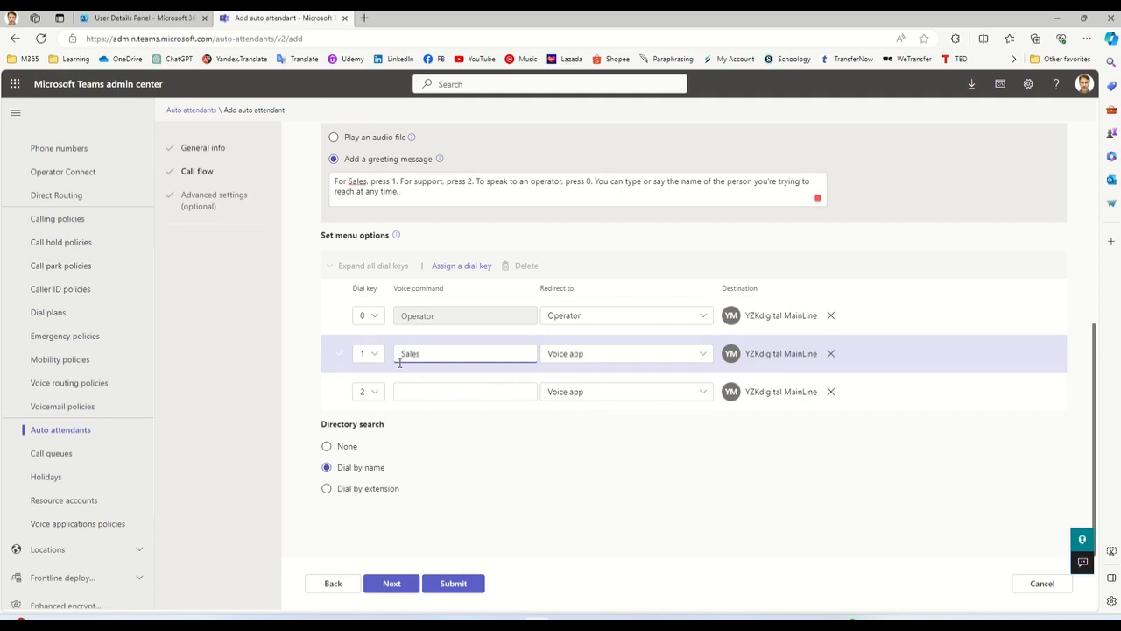
{"action": "left_click", "coordinate": [431, 392]}
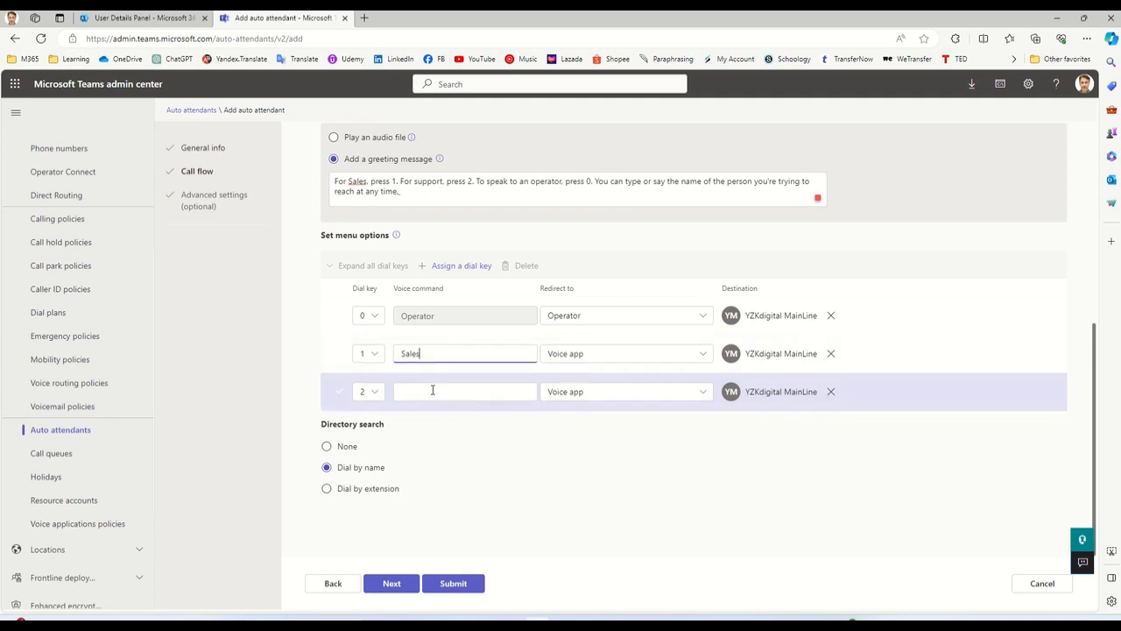
{"action": "type", "text": "Support"}
{"action": "left_click", "coordinate": [510, 468]}
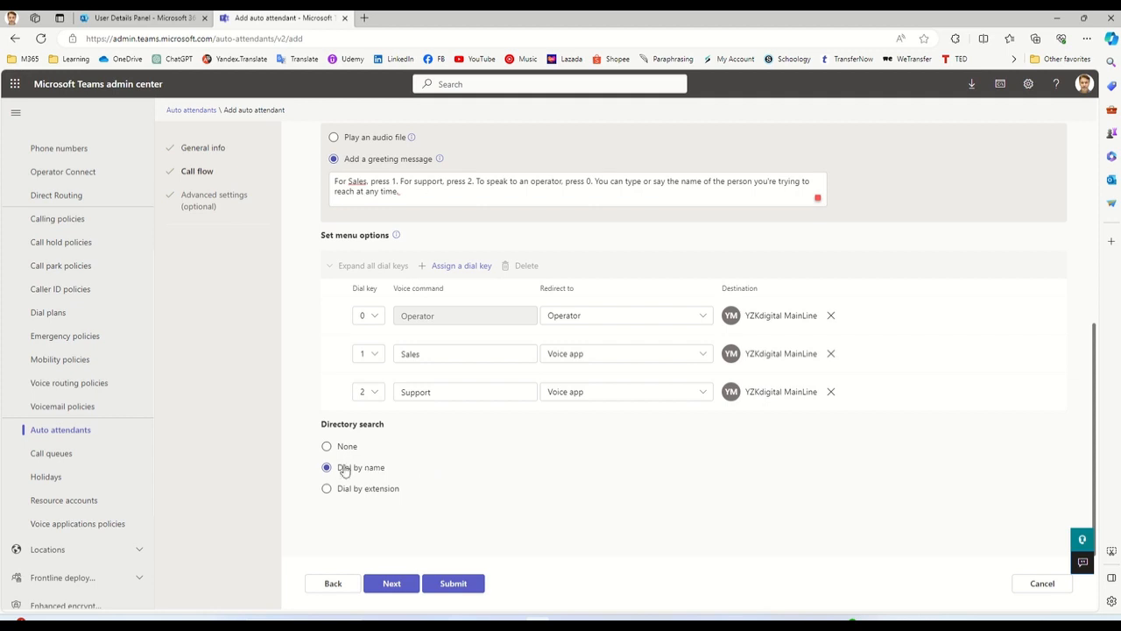
Continue to the after-hours call flow and set the business hours to Same hours every day.
{"action": "left_click", "coordinate": [394, 582]}
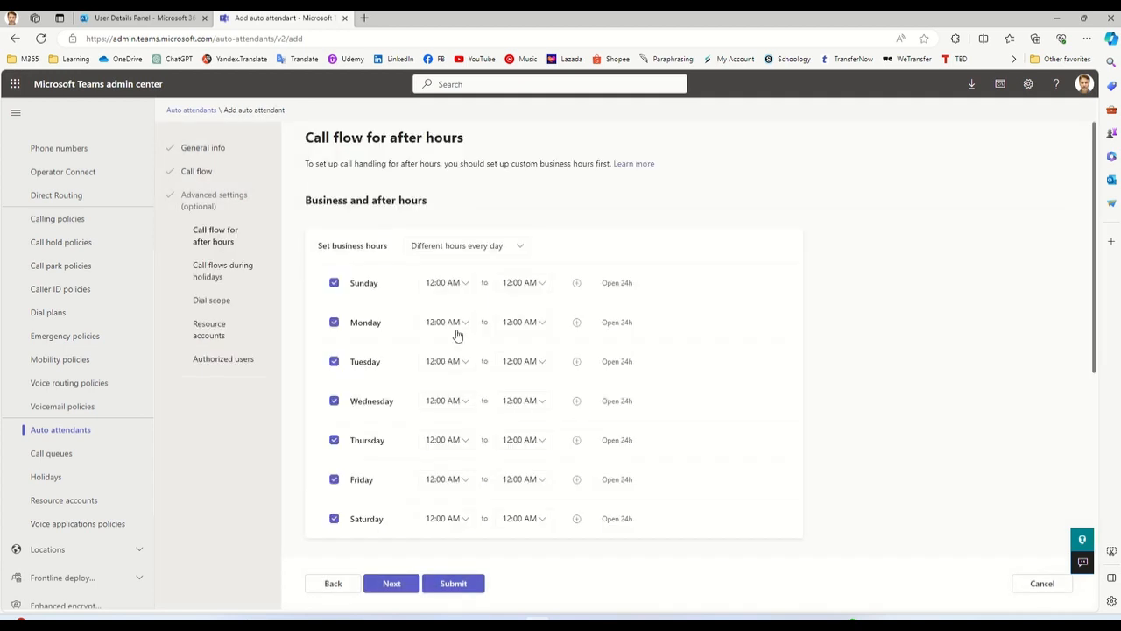
{"action": "scroll", "coordinate": [635, 361], "scroll_direction": "down", "scroll_amount": 3}
{"action": "scroll", "coordinate": [636, 361], "scroll_direction": "up", "scroll_amount": 3}
{"action": "left_click", "coordinate": [520, 248]}
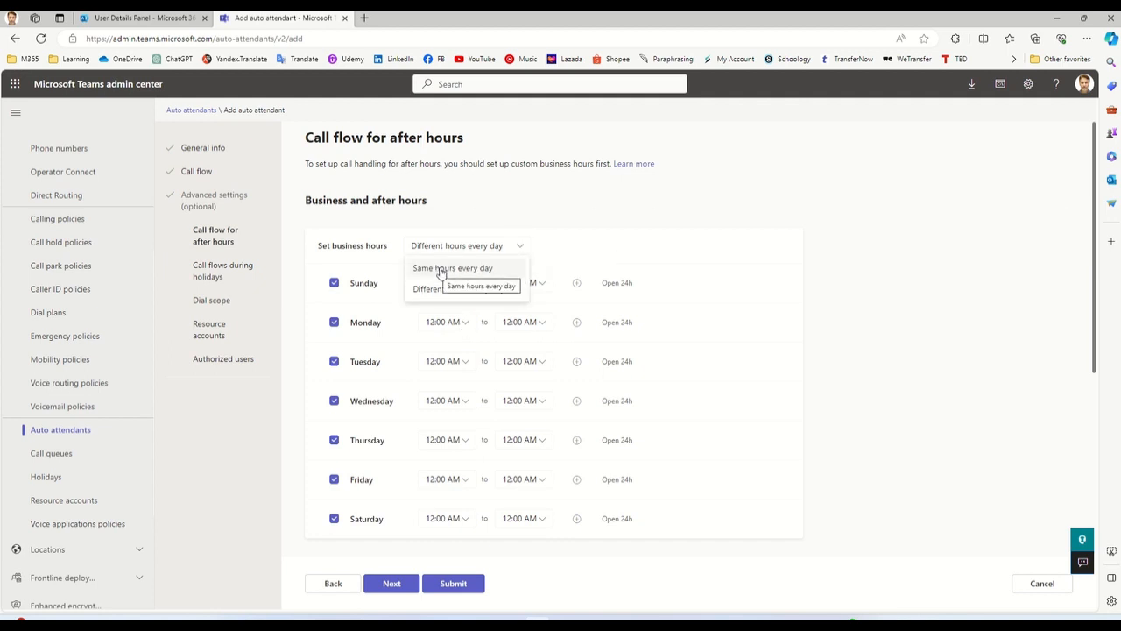
{"action": "left_click", "coordinate": [472, 271]}
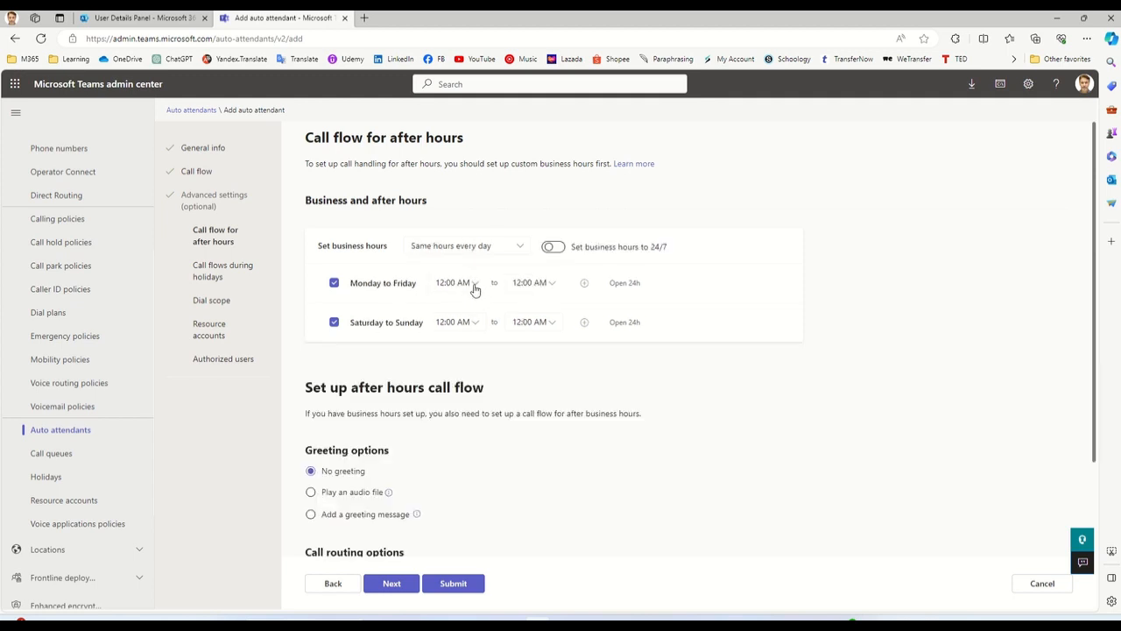
Set the Monday to Friday opening time to 9:00 AM.
{"action": "left_click", "coordinate": [477, 288]}
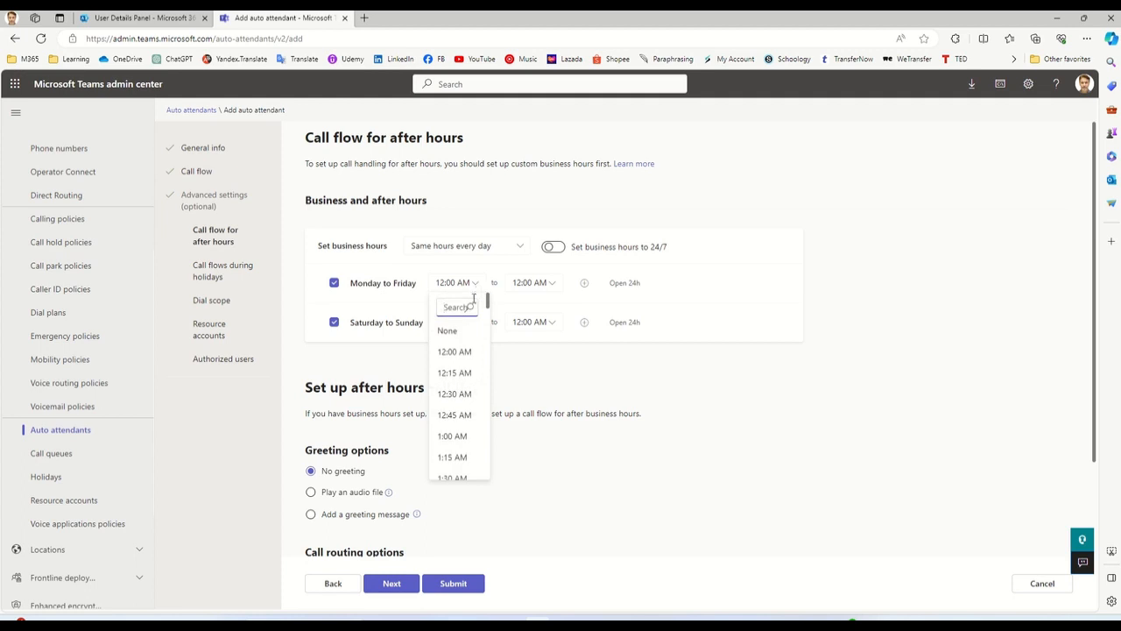
{"action": "scroll", "coordinate": [478, 398], "scroll_direction": "down", "scroll_amount": 1}
{"action": "scroll", "coordinate": [478, 410], "scroll_direction": "down", "scroll_amount": 4}
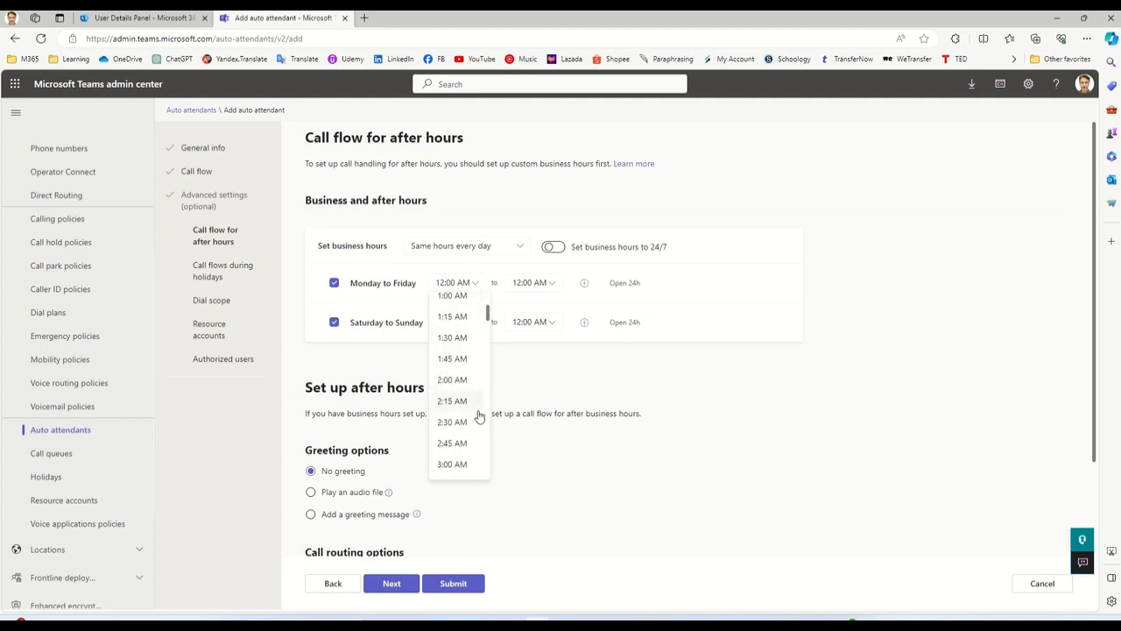
{"action": "scroll", "coordinate": [477, 422], "scroll_direction": "down", "scroll_amount": 4}
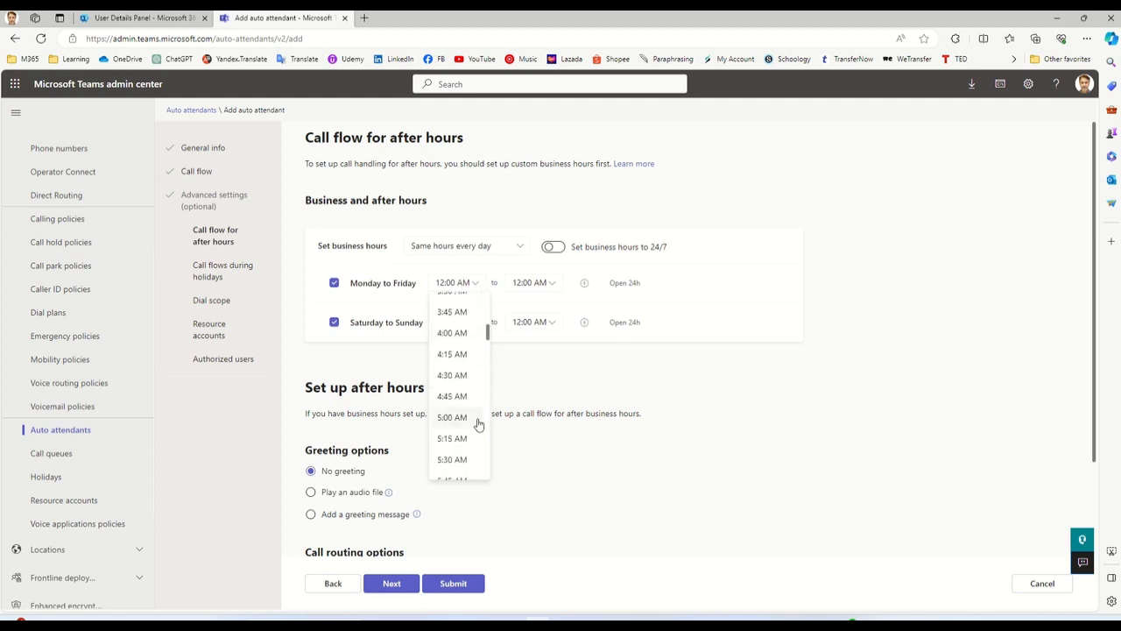
{"action": "scroll", "coordinate": [477, 425], "scroll_direction": "down", "scroll_amount": 4}
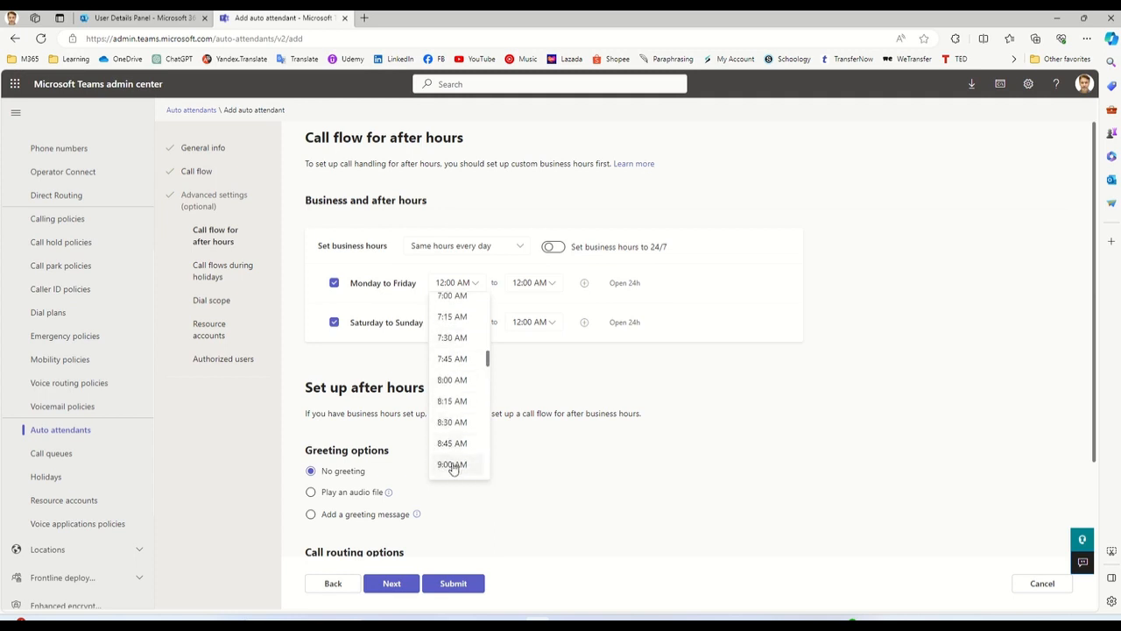
{"action": "left_click", "coordinate": [453, 465]}
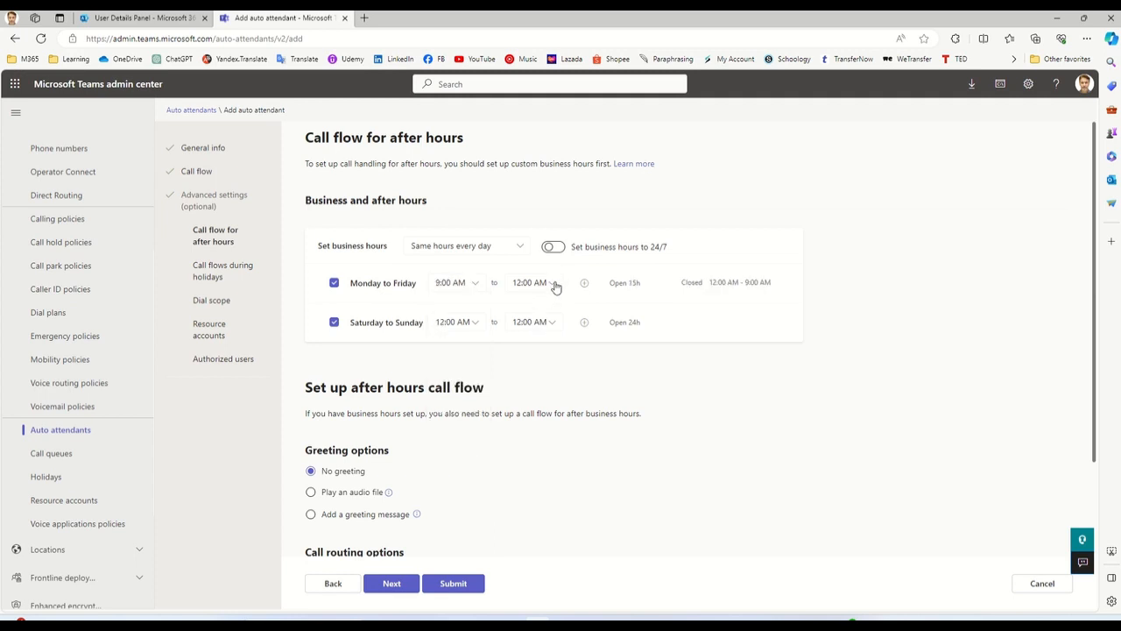
Set the Monday to Friday closing time to 5:00 PM.
{"action": "left_click", "coordinate": [552, 284]}
{"action": "scroll", "coordinate": [532, 378], "scroll_direction": "down", "scroll_amount": 6}
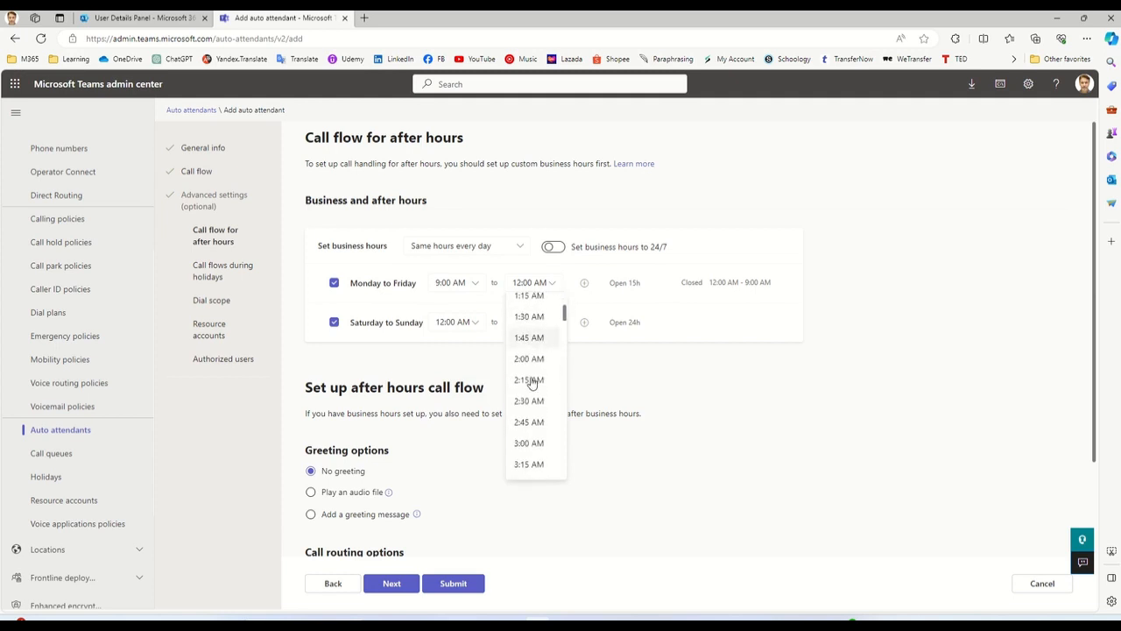
{"action": "scroll", "coordinate": [532, 381], "scroll_direction": "down", "scroll_amount": 3}
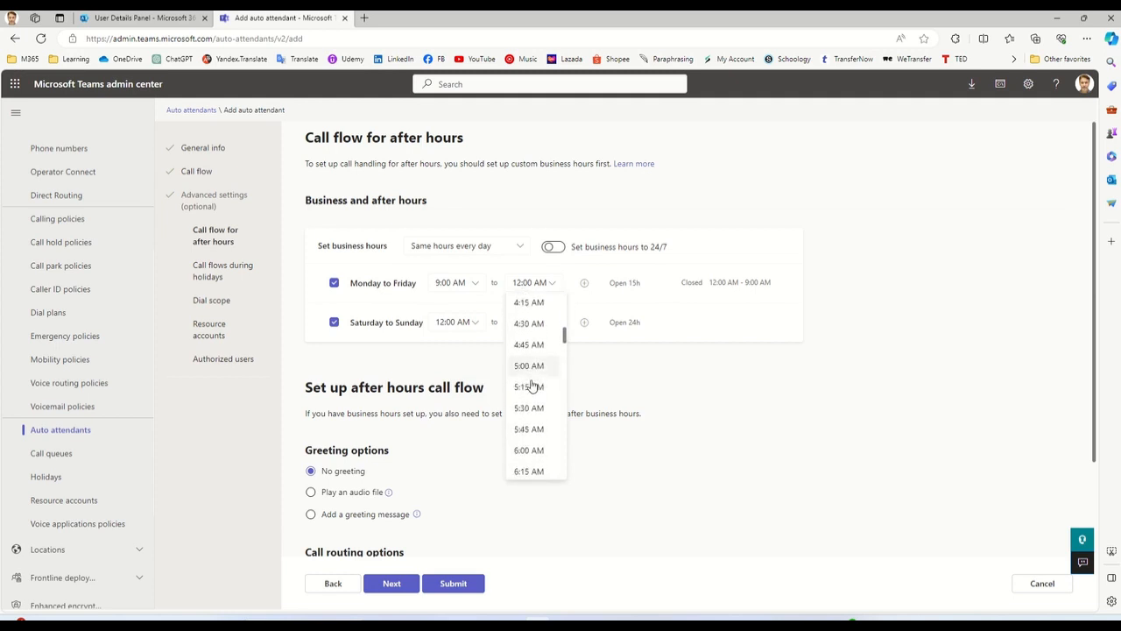
{"action": "scroll", "coordinate": [532, 392], "scroll_direction": "down", "scroll_amount": 15}
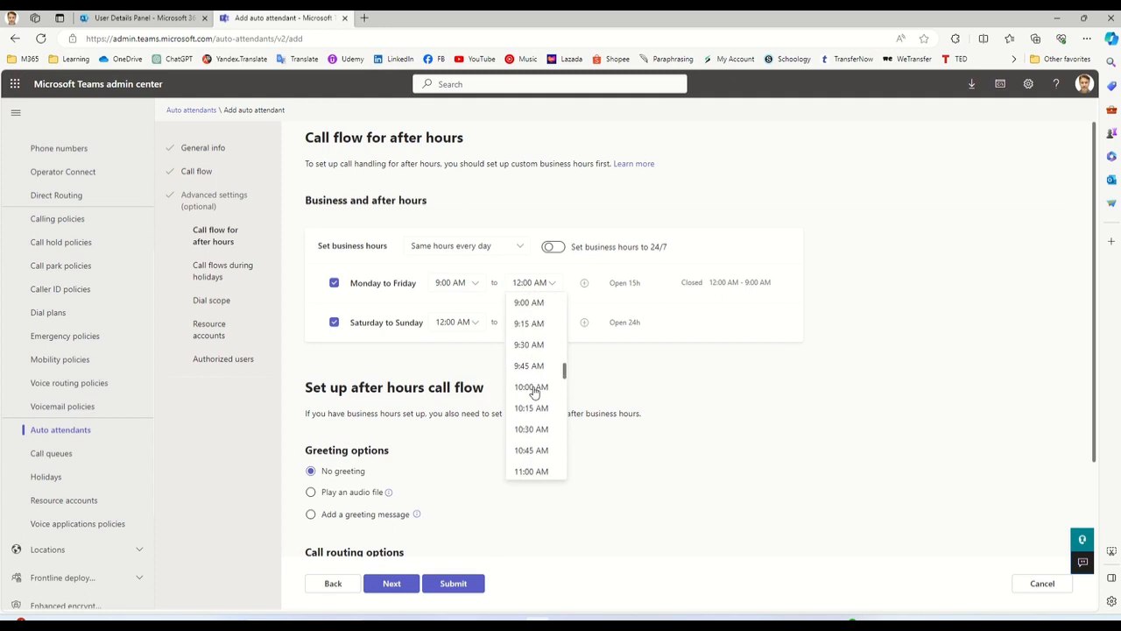
{"action": "scroll", "coordinate": [536, 402], "scroll_direction": "down", "scroll_amount": 8}
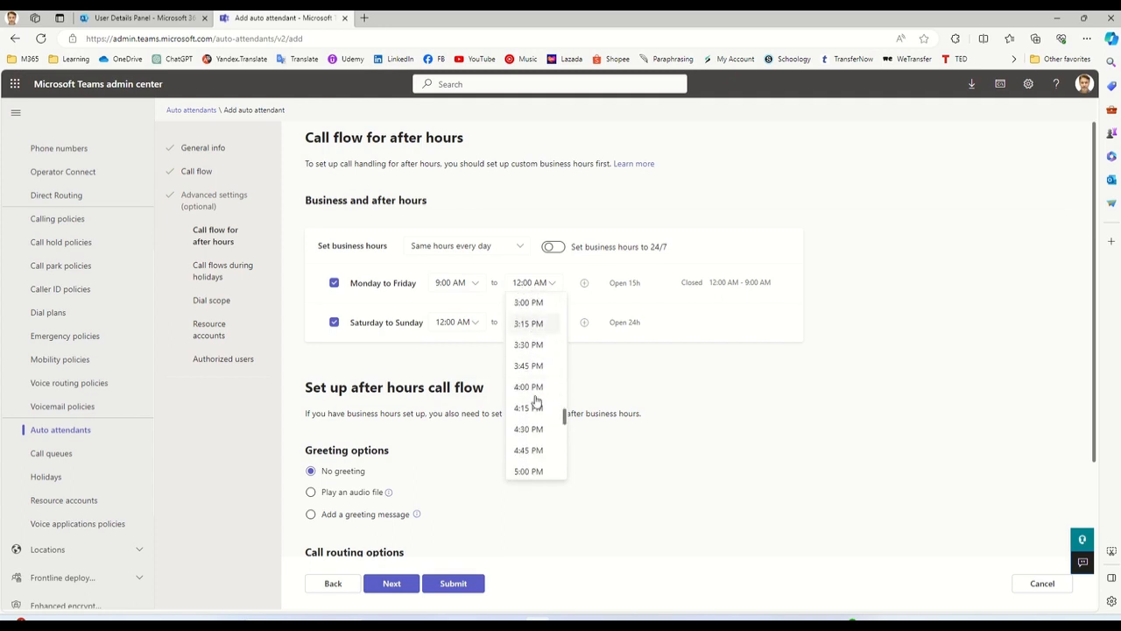
{"action": "left_click", "coordinate": [529, 414]}
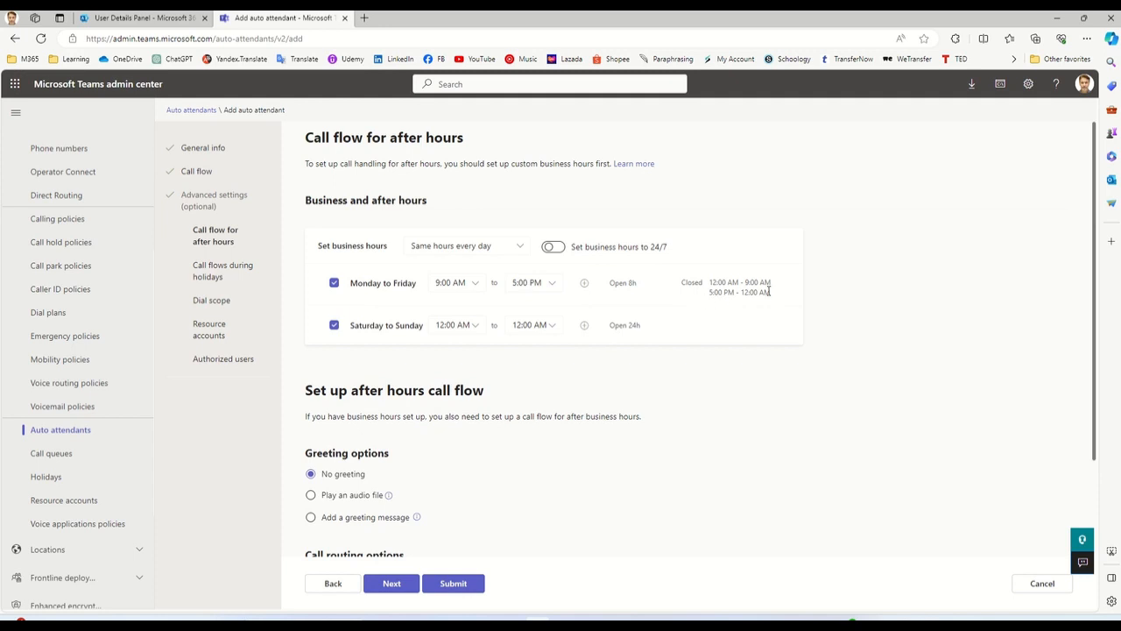
Mark Saturday to Sunday as closed in the business hours.
{"action": "left_click", "coordinate": [478, 328]}
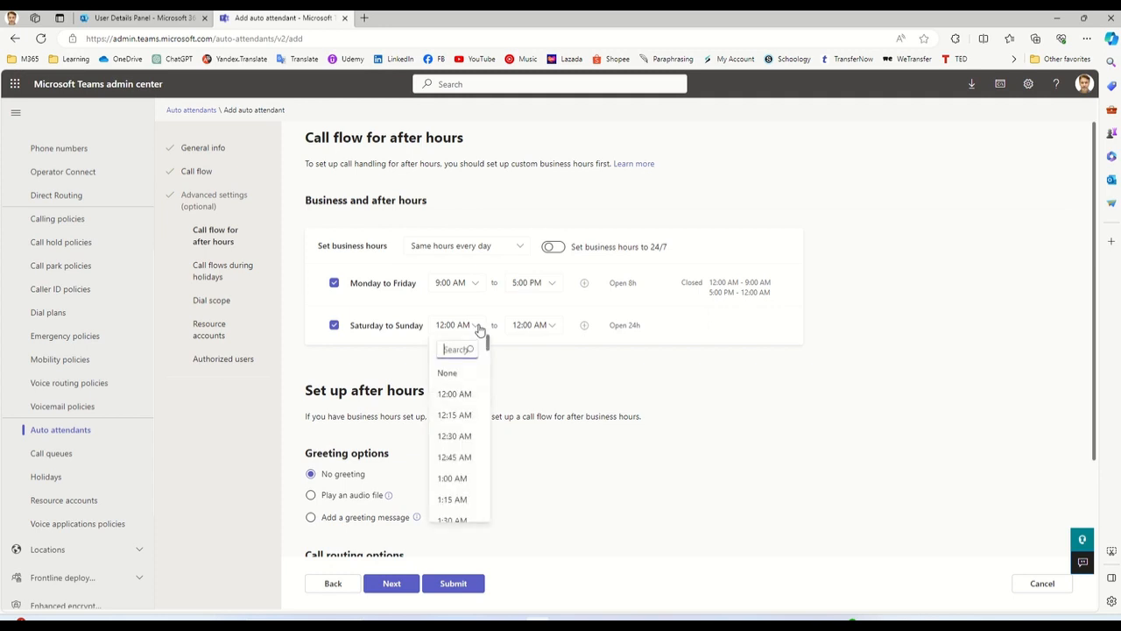
{"action": "left_click", "coordinate": [454, 372]}
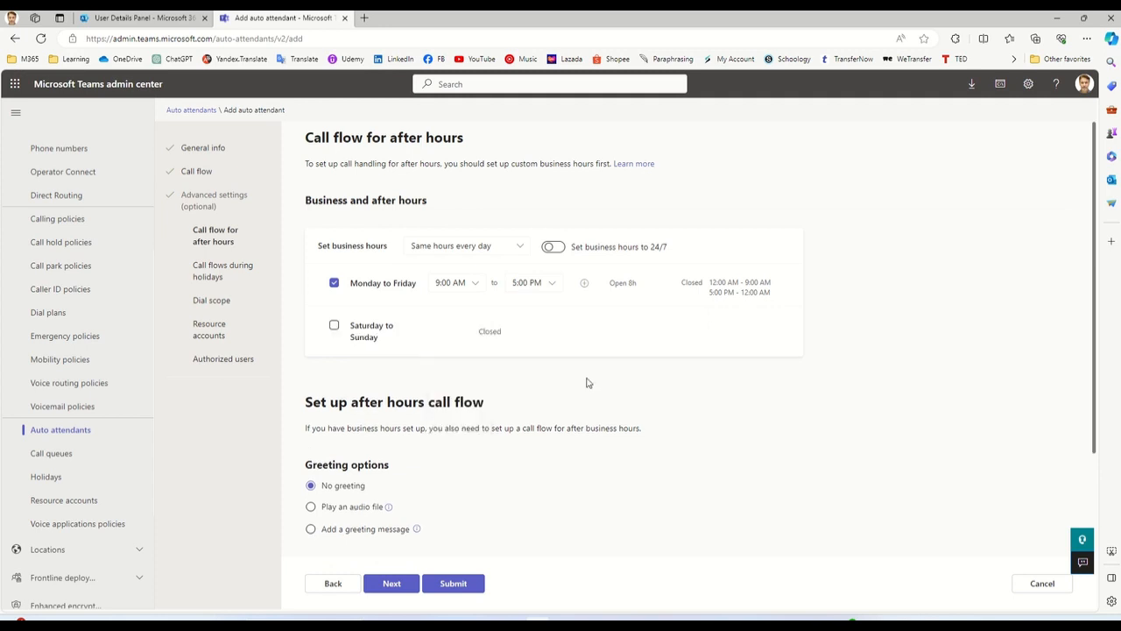
{"action": "left_click", "coordinate": [333, 328]}
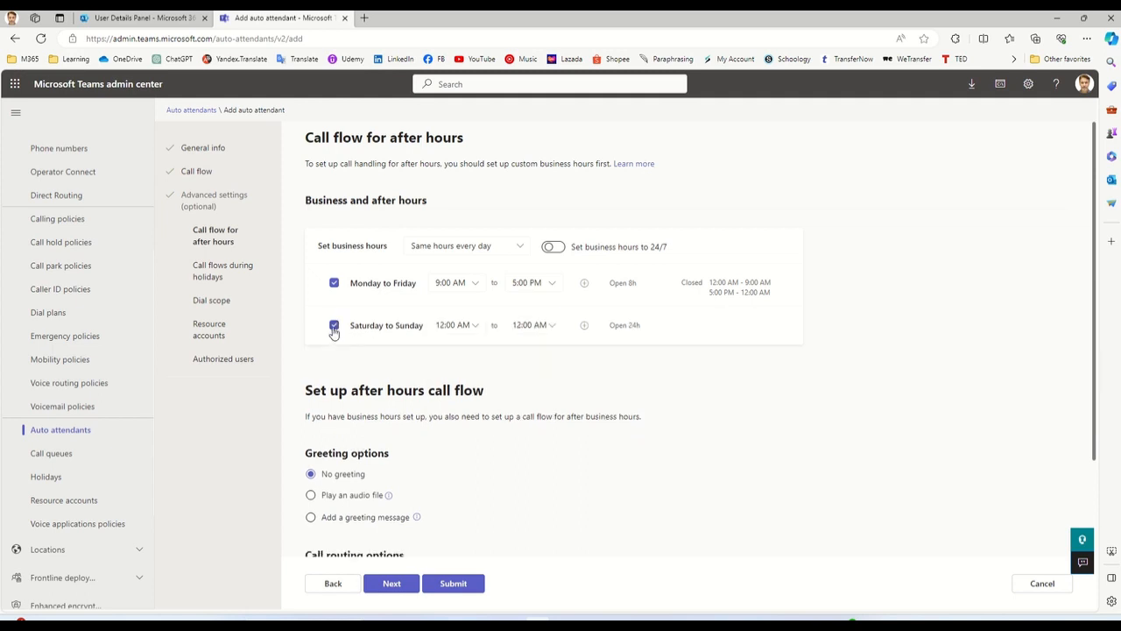
{"action": "left_click", "coordinate": [333, 327]}
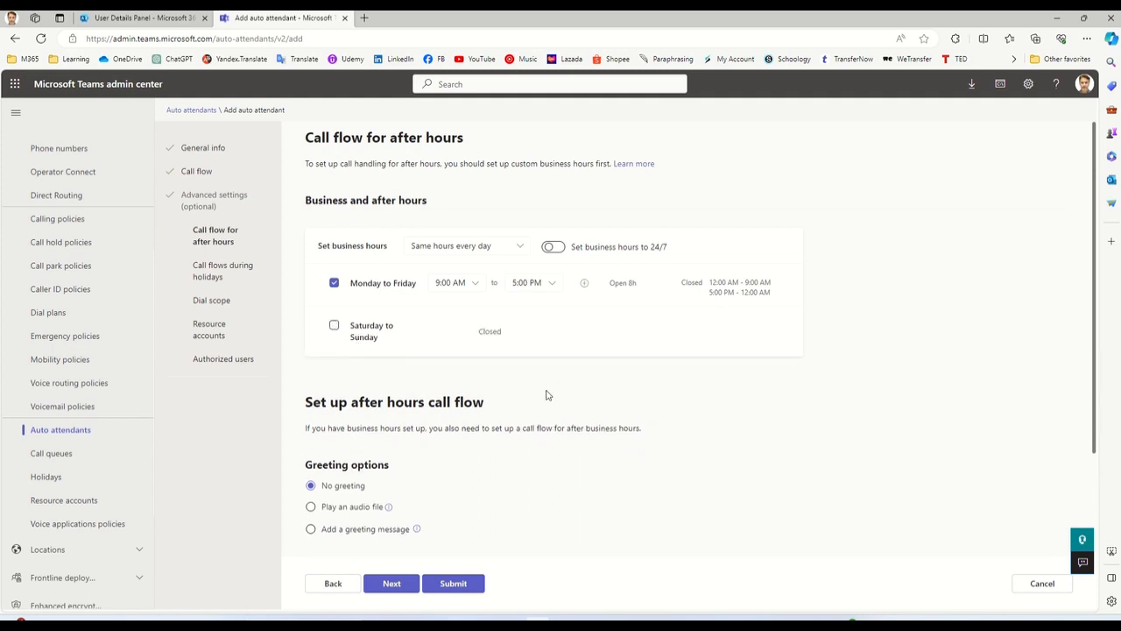
Add the after-hours greeting "Thank you for calling YZKdigital. Your call is important to us. Please leave your name and number and we will call you back.".
{"action": "scroll", "coordinate": [548, 394], "scroll_direction": "down", "scroll_amount": 1}
{"action": "scroll", "coordinate": [552, 396], "scroll_direction": "down", "scroll_amount": 1}
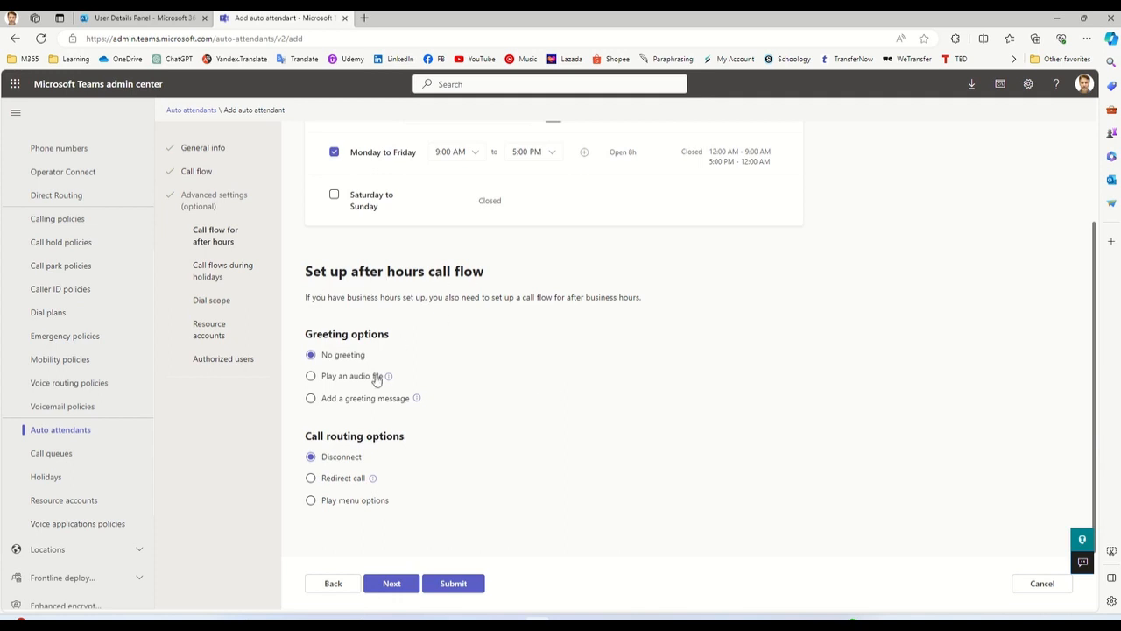
{"action": "left_click", "coordinate": [352, 399]}
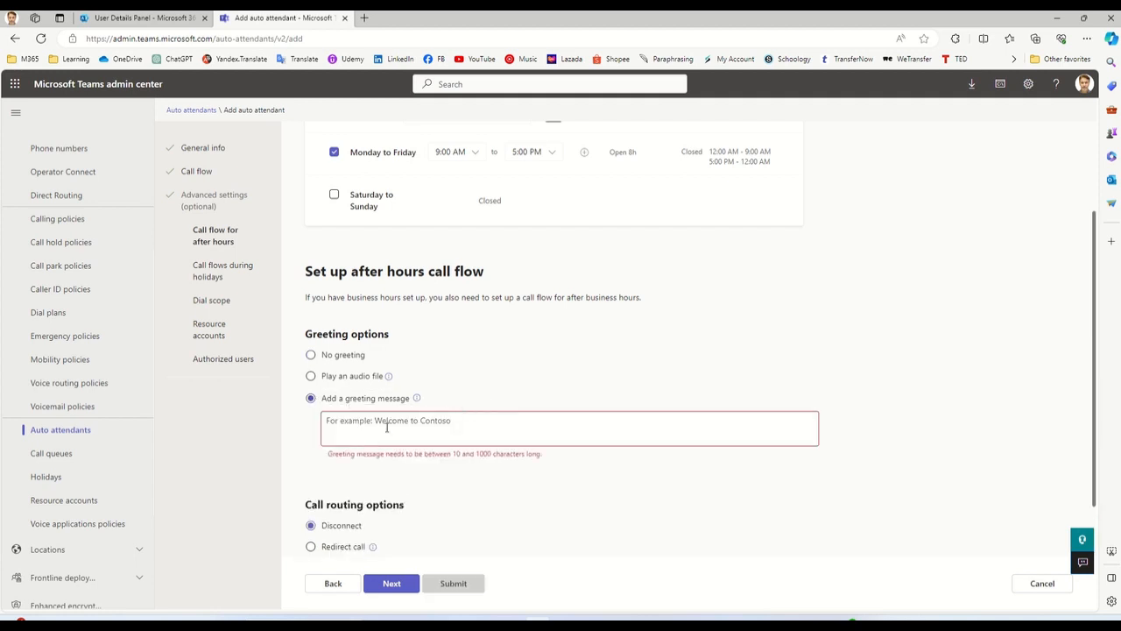
{"action": "left_click", "coordinate": [386, 425]}
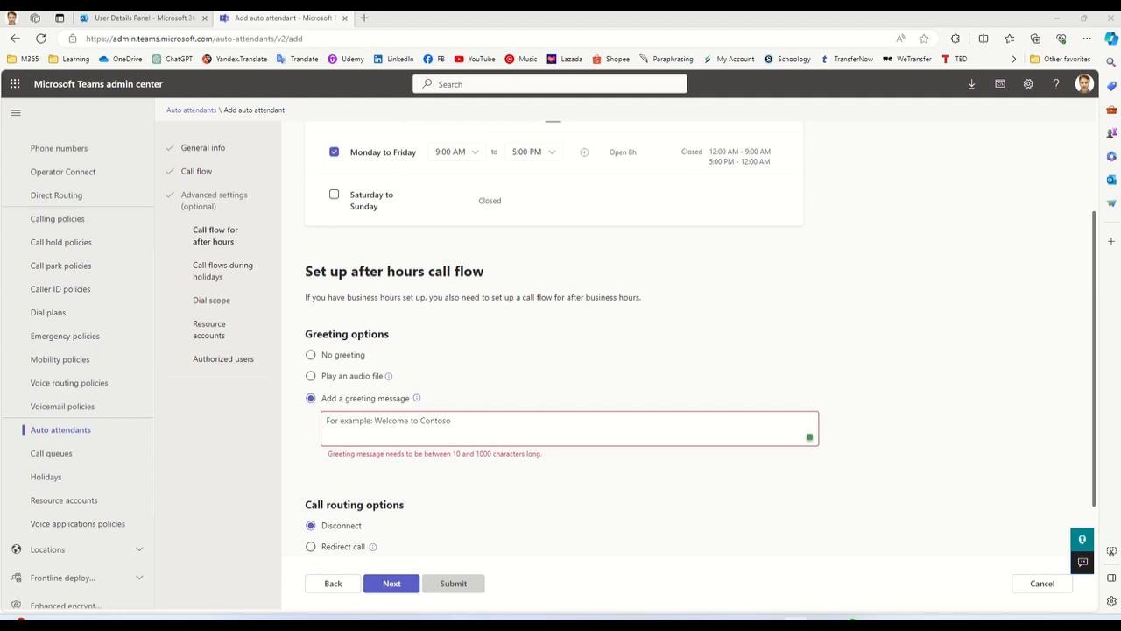
{"action": "left_click", "coordinate": [510, 418]}
{"action": "type", "text": "Thank you for calling YZKdigital. Your call is important to us. Please leave your name and number and we will call you back."}
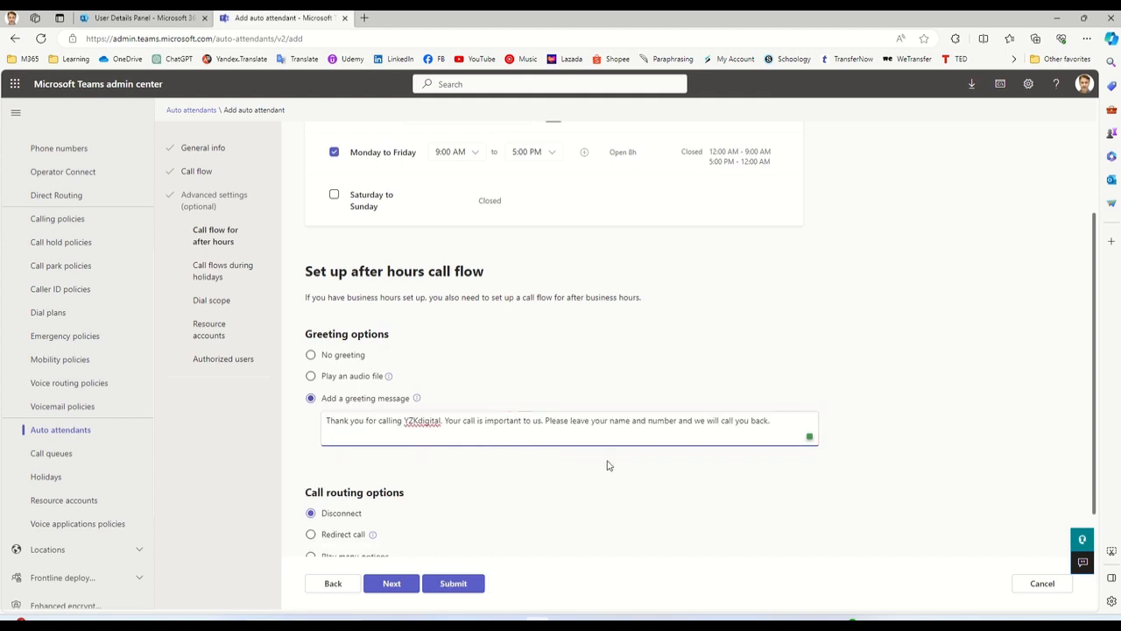
Redirect after-hours calls to Voicemail and accept the suggested comma after "number" in the greeting message.
{"action": "scroll", "coordinate": [530, 465], "scroll_direction": "down", "scroll_amount": 2}
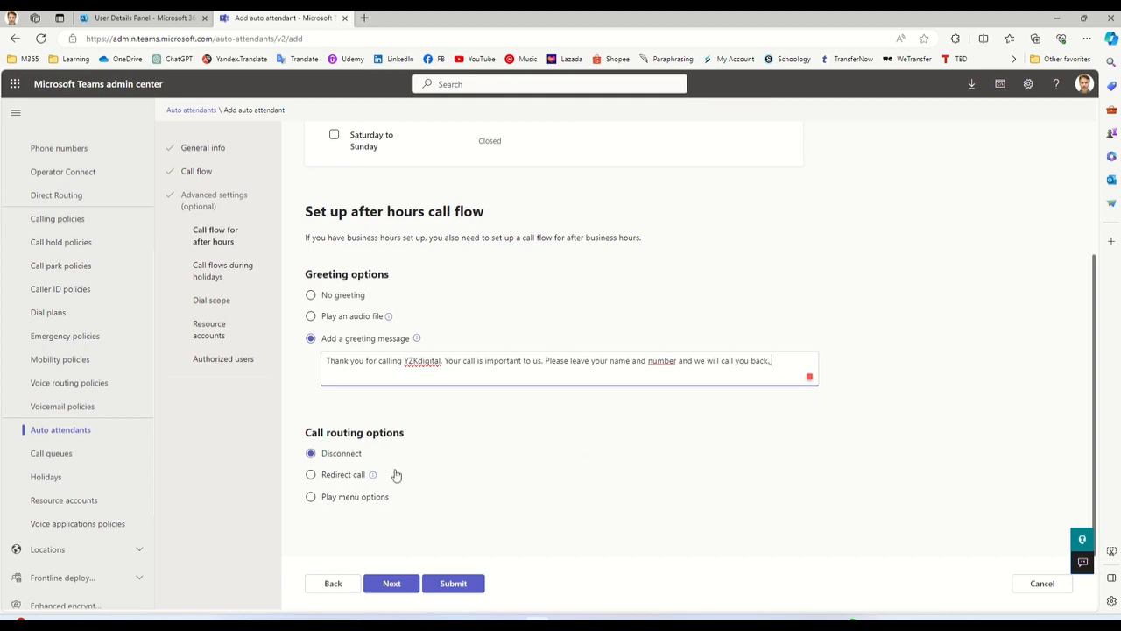
{"action": "left_click", "coordinate": [340, 481]}
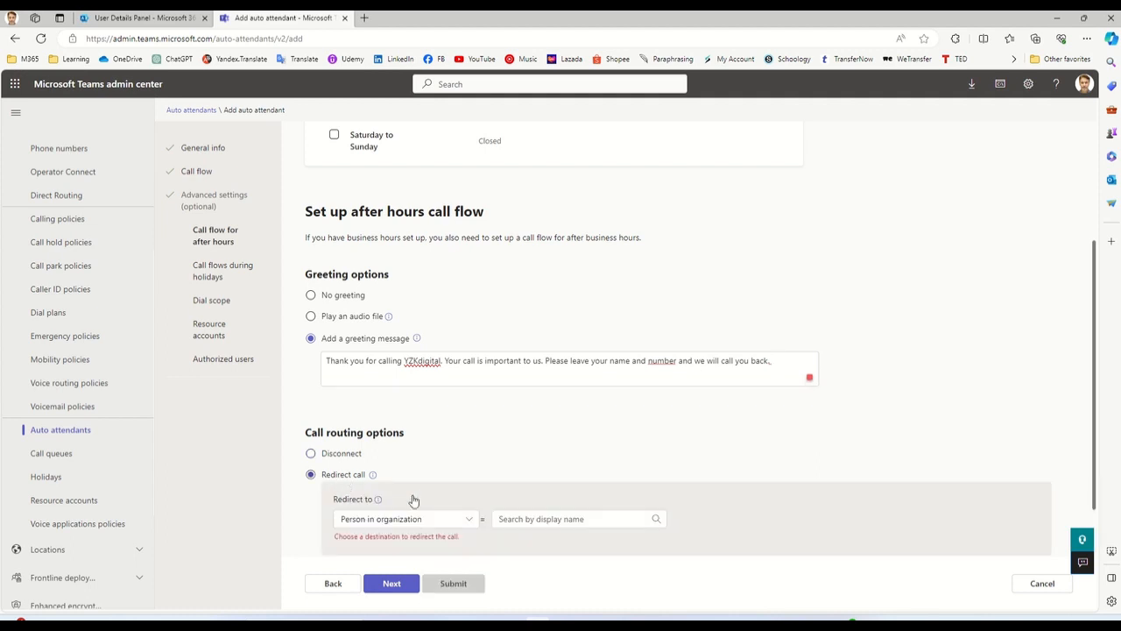
{"action": "left_click", "coordinate": [471, 520]}
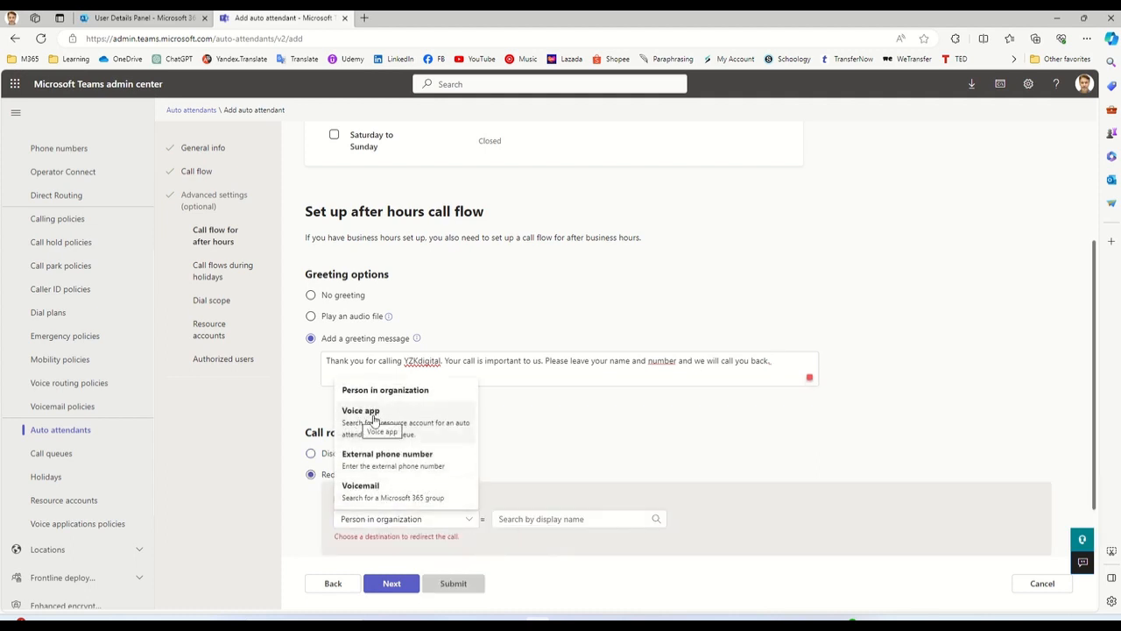
{"action": "left_click", "coordinate": [378, 493]}
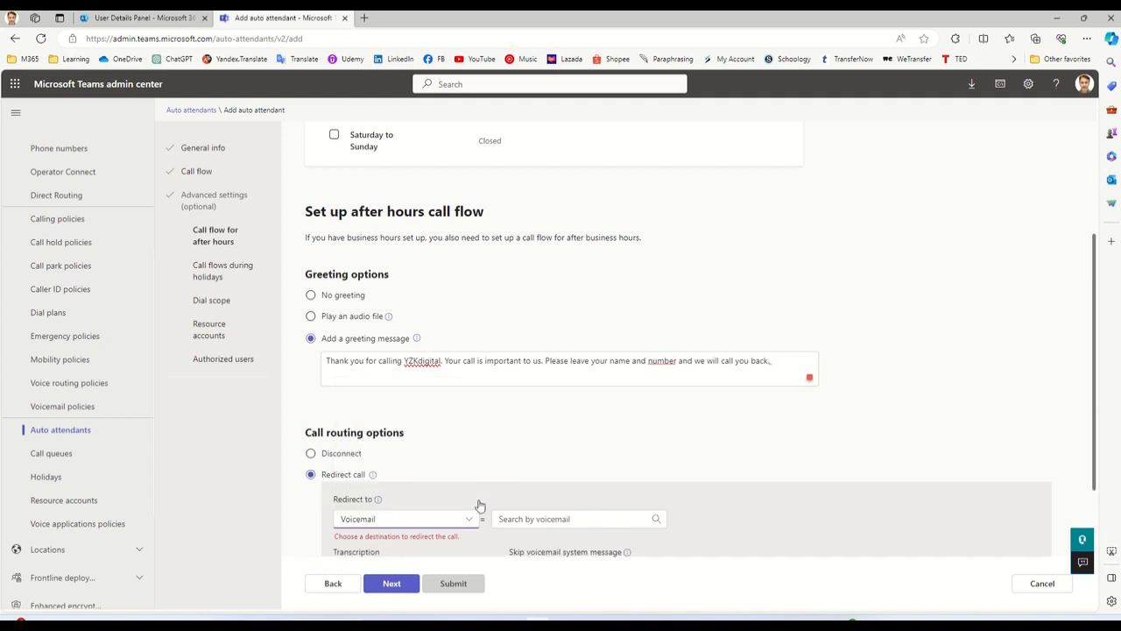
{"action": "scroll", "coordinate": [516, 440], "scroll_direction": "down", "scroll_amount": 2}
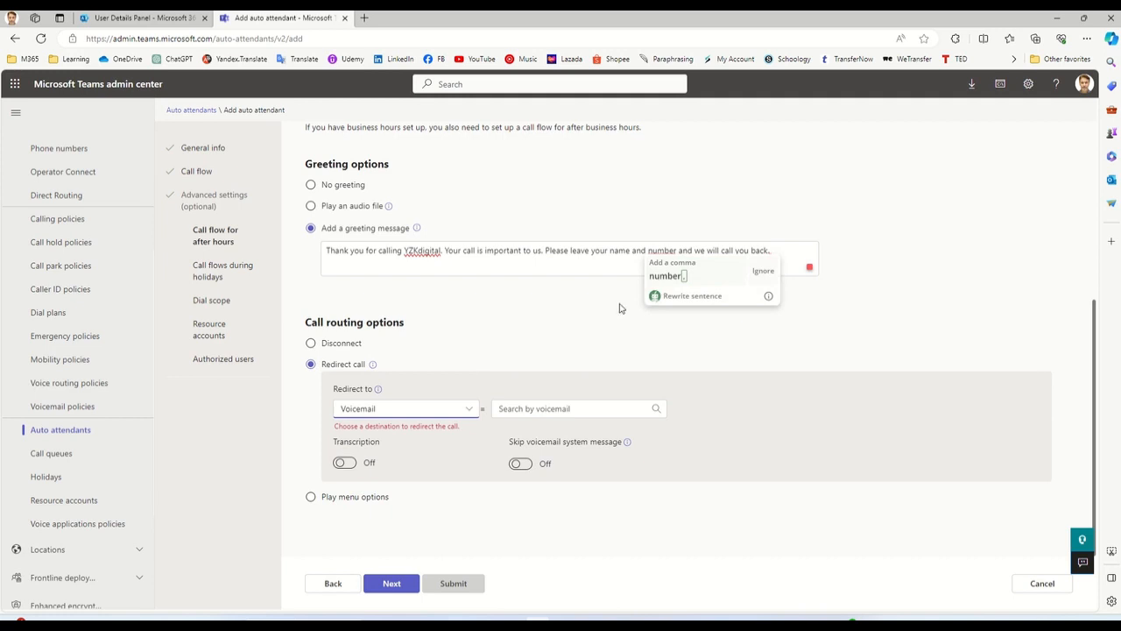
{"action": "left_click", "coordinate": [667, 277]}
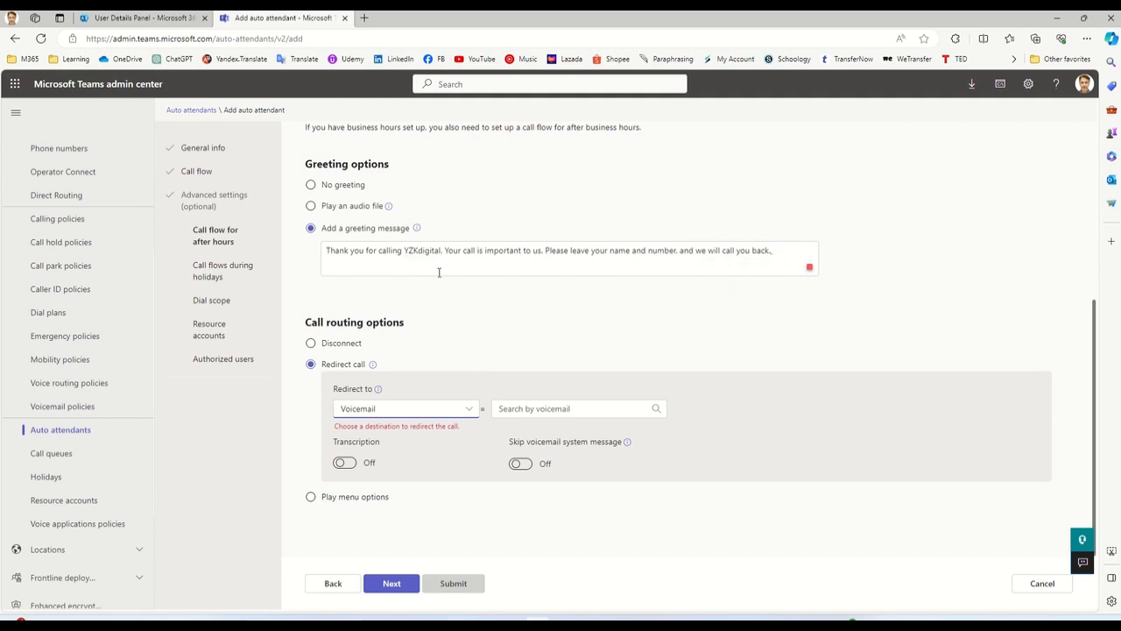
Search for yzkdig, choose YZK Digital as the voicemail destination for after-hours calls, and turn on transcription.
{"action": "left_click", "coordinate": [435, 414]}
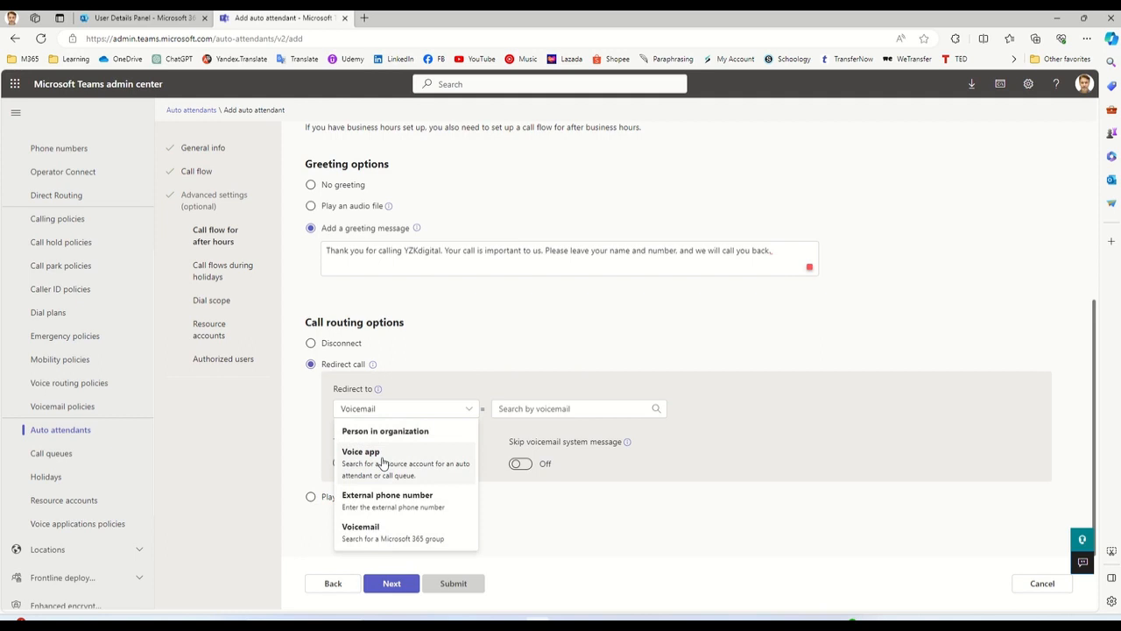
{"action": "left_click", "coordinate": [374, 541]}
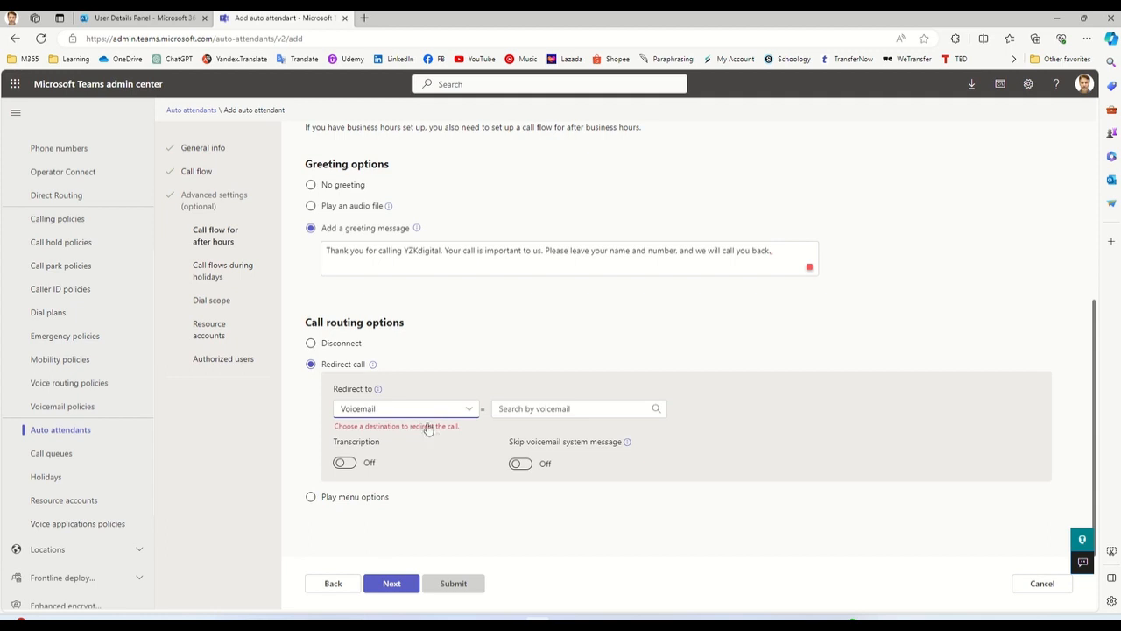
{"action": "left_click", "coordinate": [633, 414]}
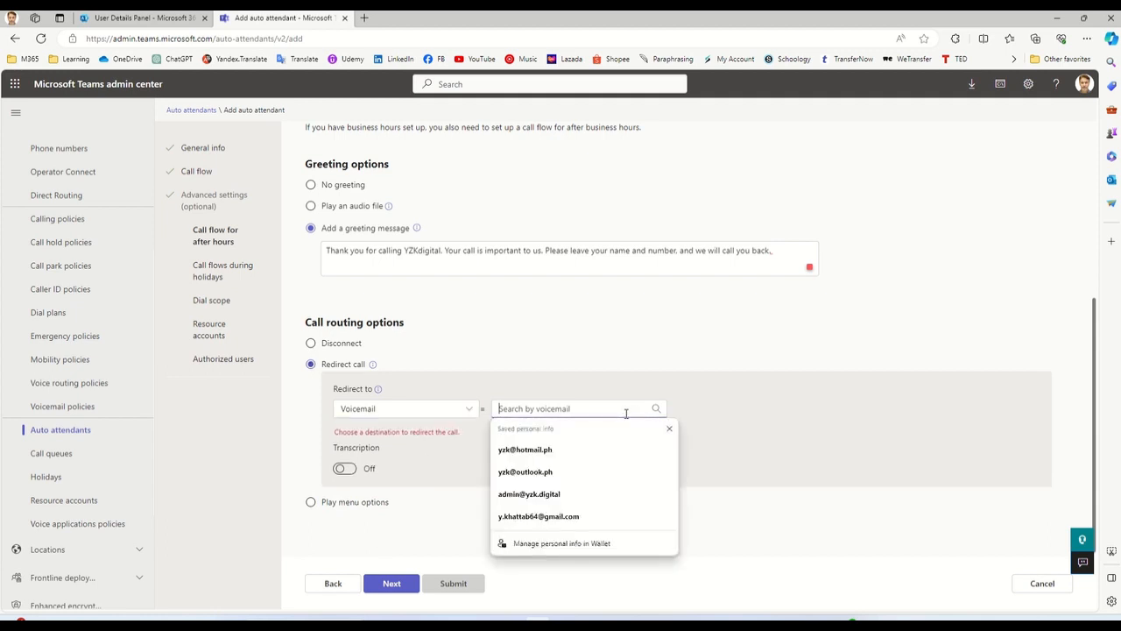
{"action": "type", "text": "yzk"}
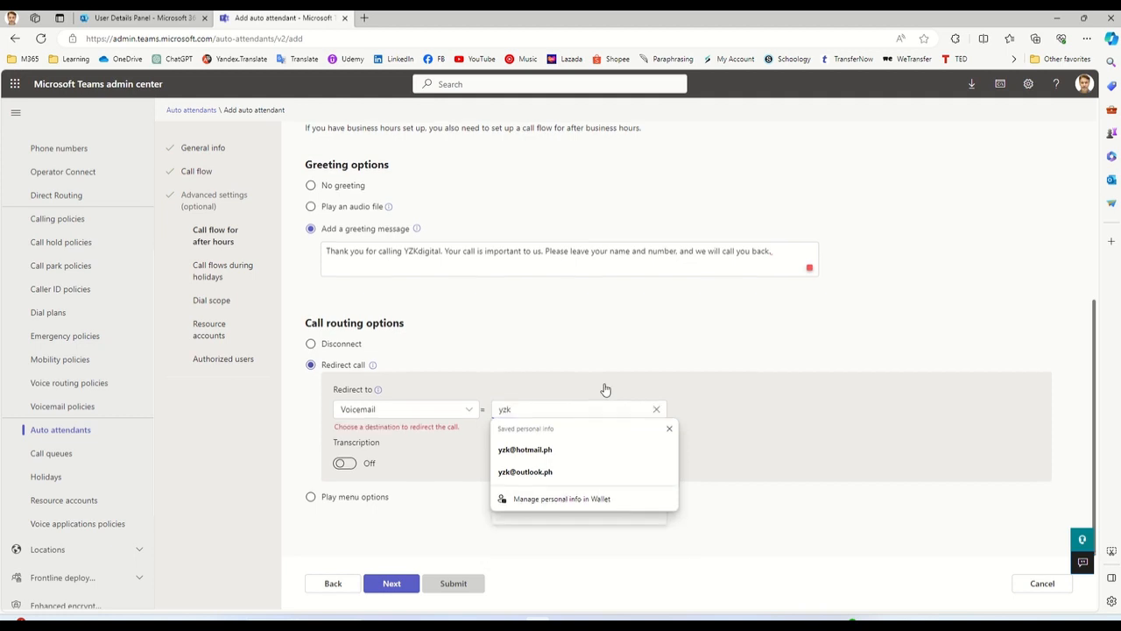
{"action": "type", "text": "d"}
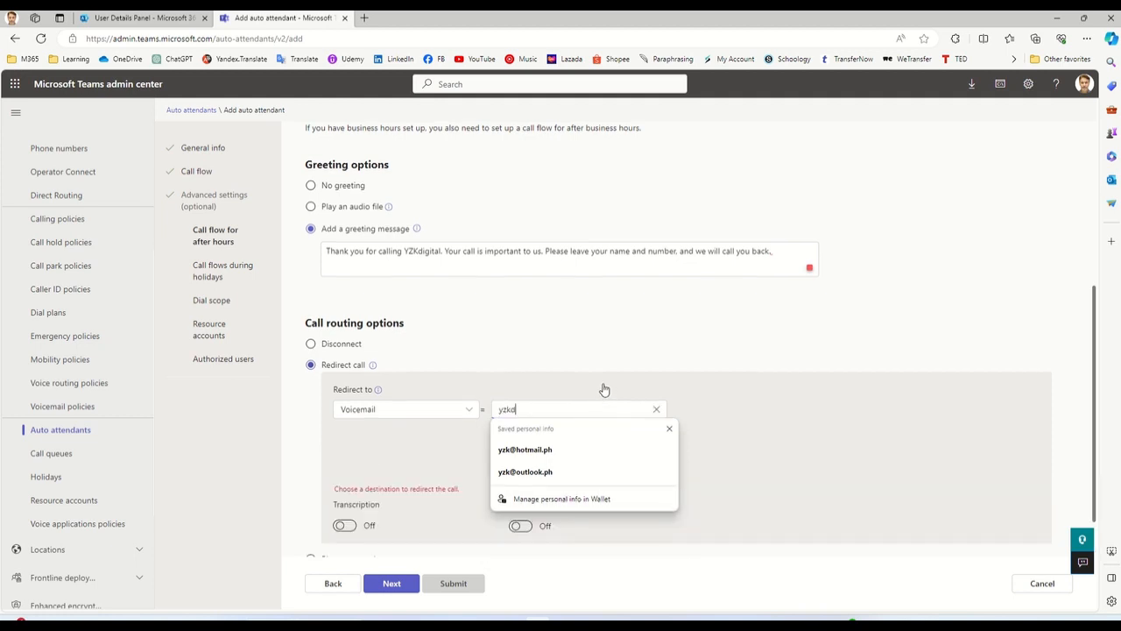
{"action": "type", "text": "ig"}
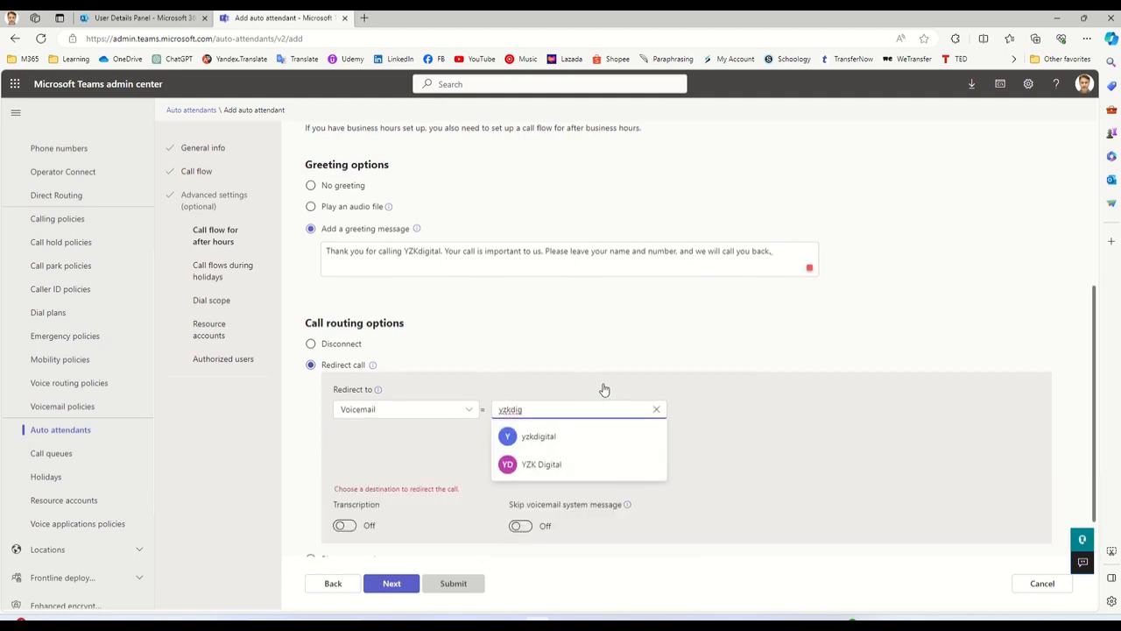
{"action": "left_click", "coordinate": [551, 466]}
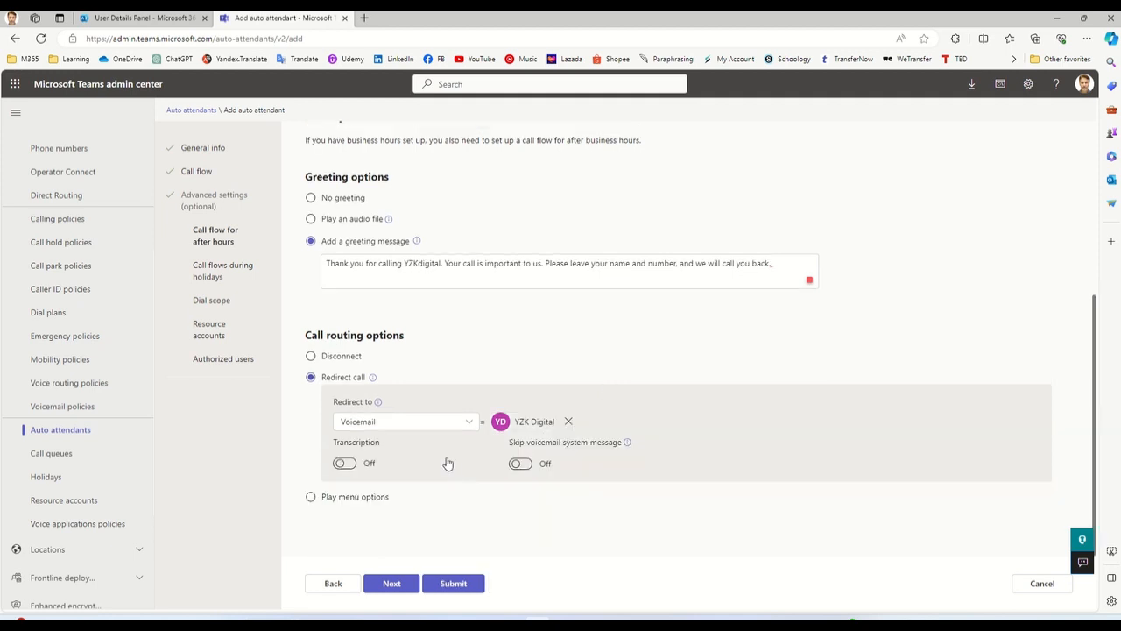
{"action": "left_click", "coordinate": [345, 462]}
Continue to the holiday call settings and start creating a new holiday from a new holiday call setting.
{"action": "left_click", "coordinate": [392, 584]}
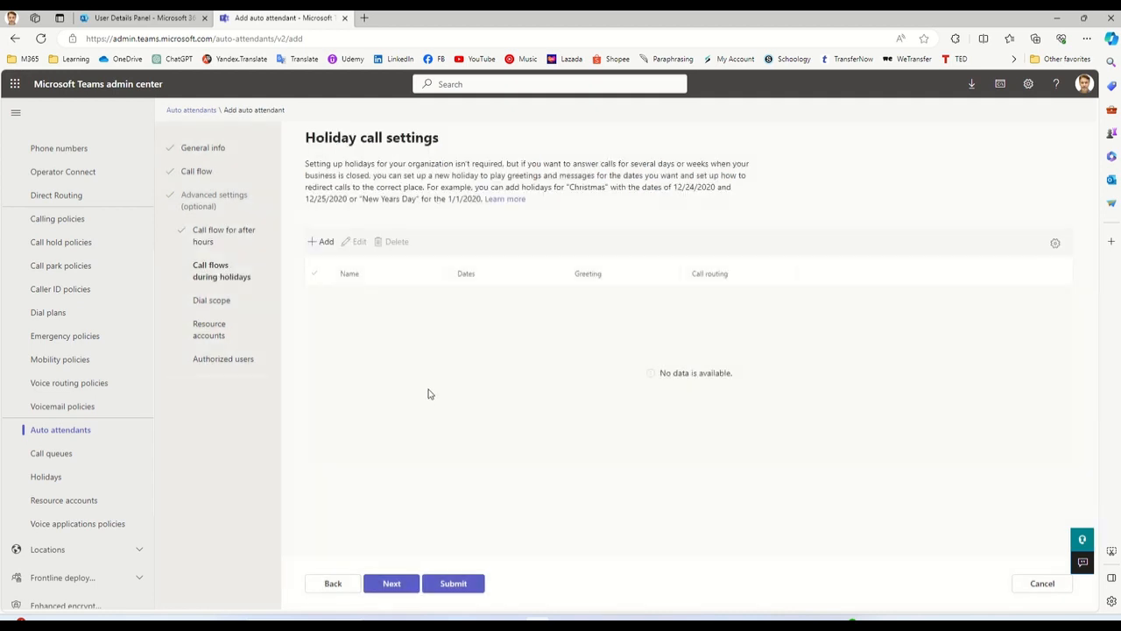
{"action": "left_click", "coordinate": [324, 245]}
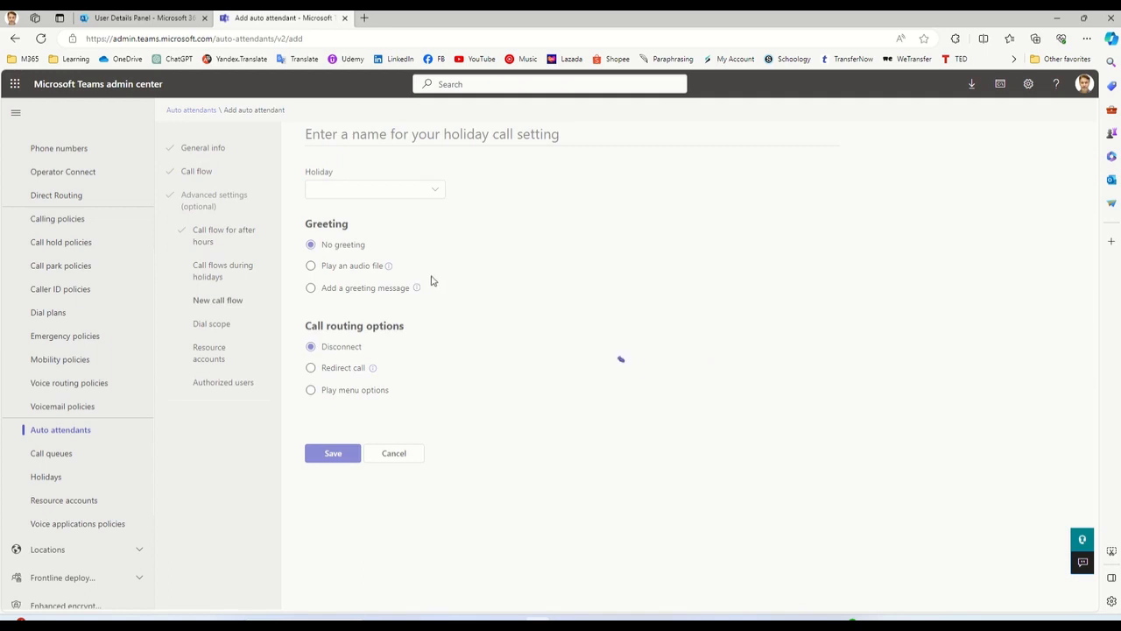
{"action": "left_click", "coordinate": [436, 194]}
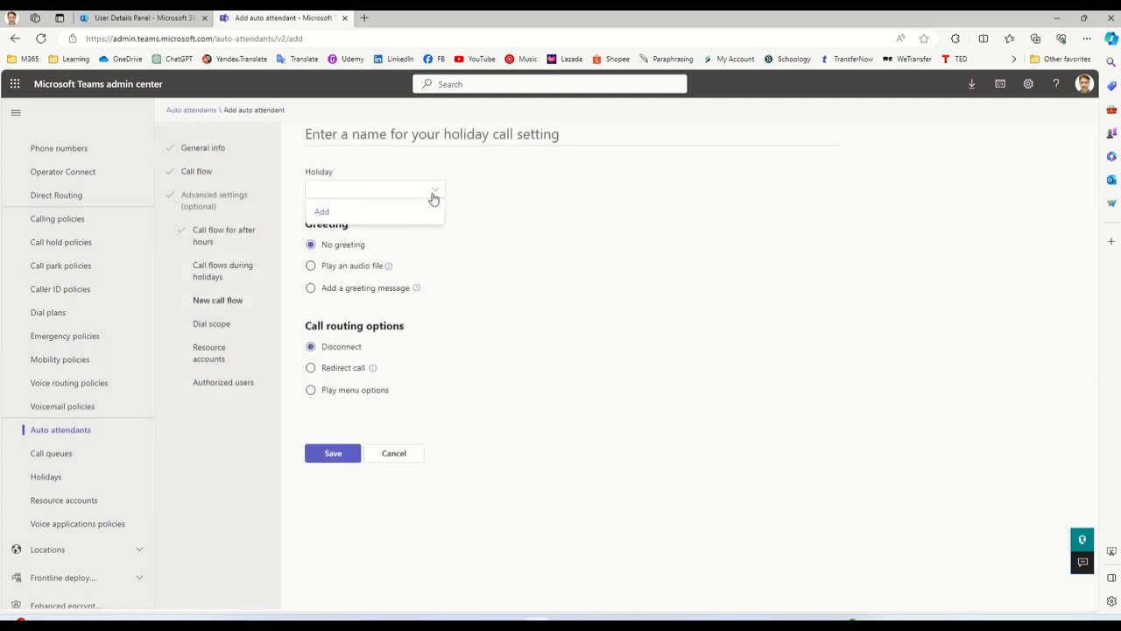
{"action": "left_click", "coordinate": [320, 214]}
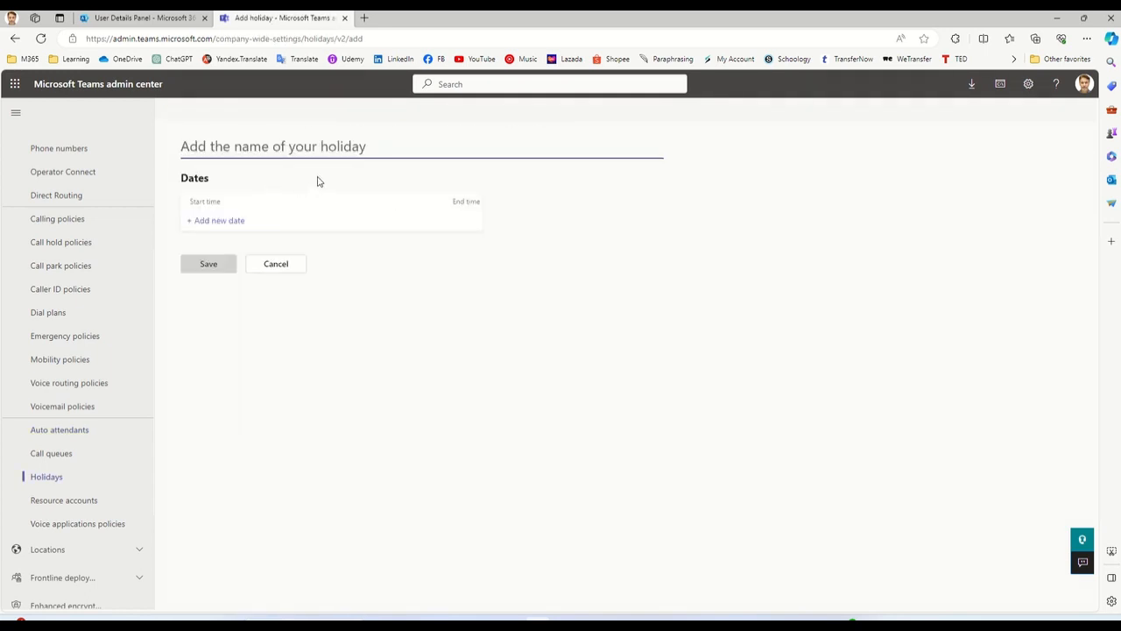
Name the holiday New Year and add a date with 1/1/2024 as its start date.
{"action": "type", "text": "New"}
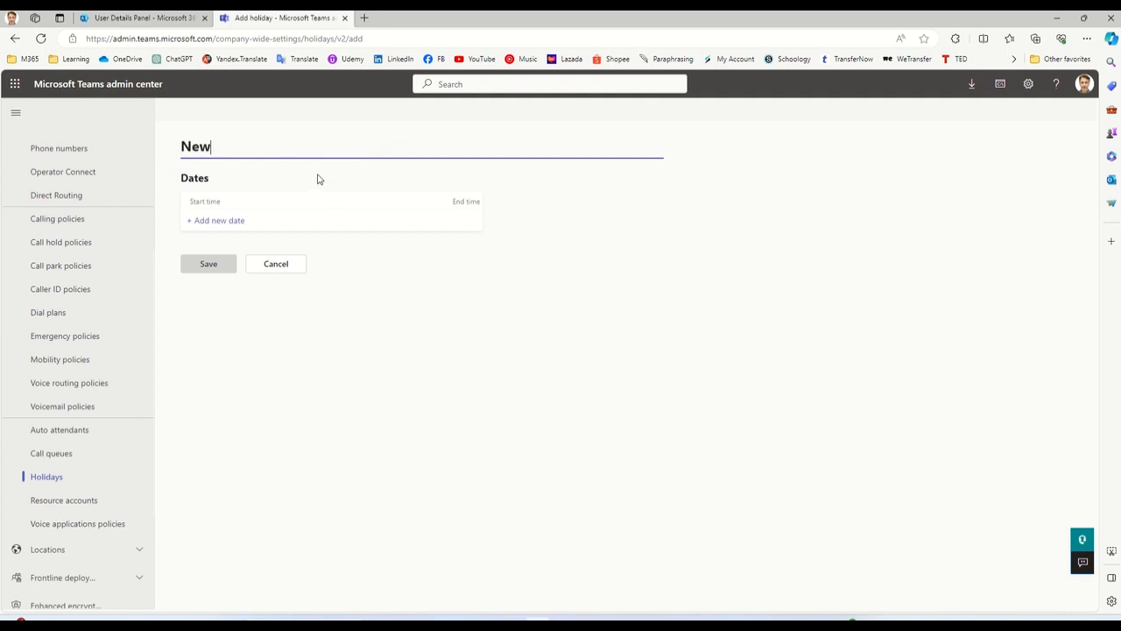
{"action": "type", "text": " Year"}
{"action": "left_click", "coordinate": [243, 222]}
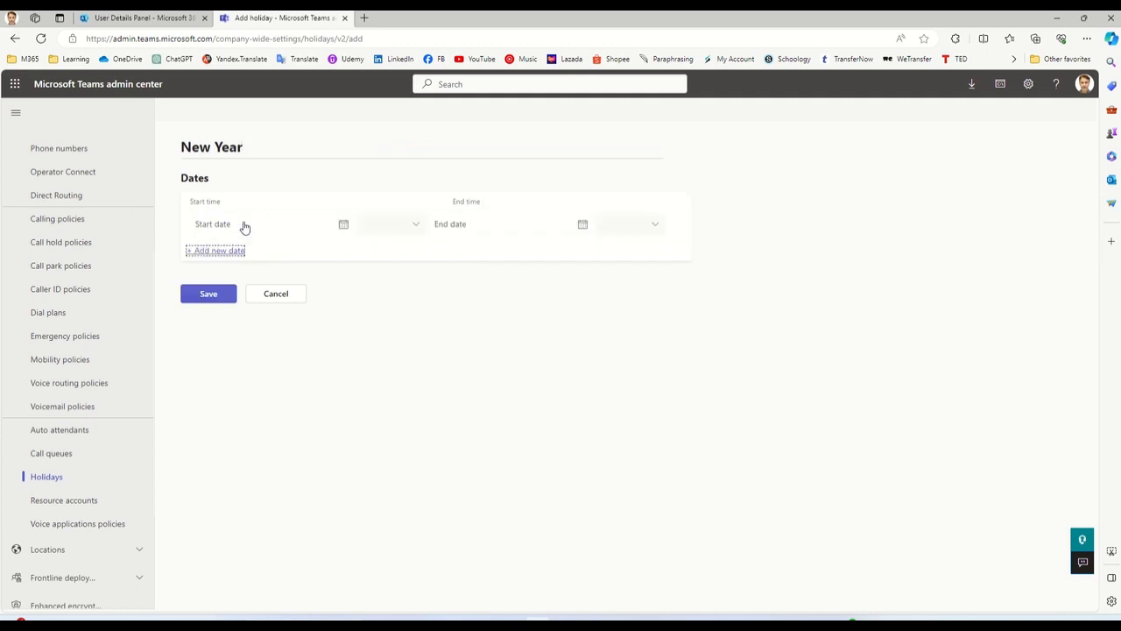
{"action": "left_click", "coordinate": [342, 225]}
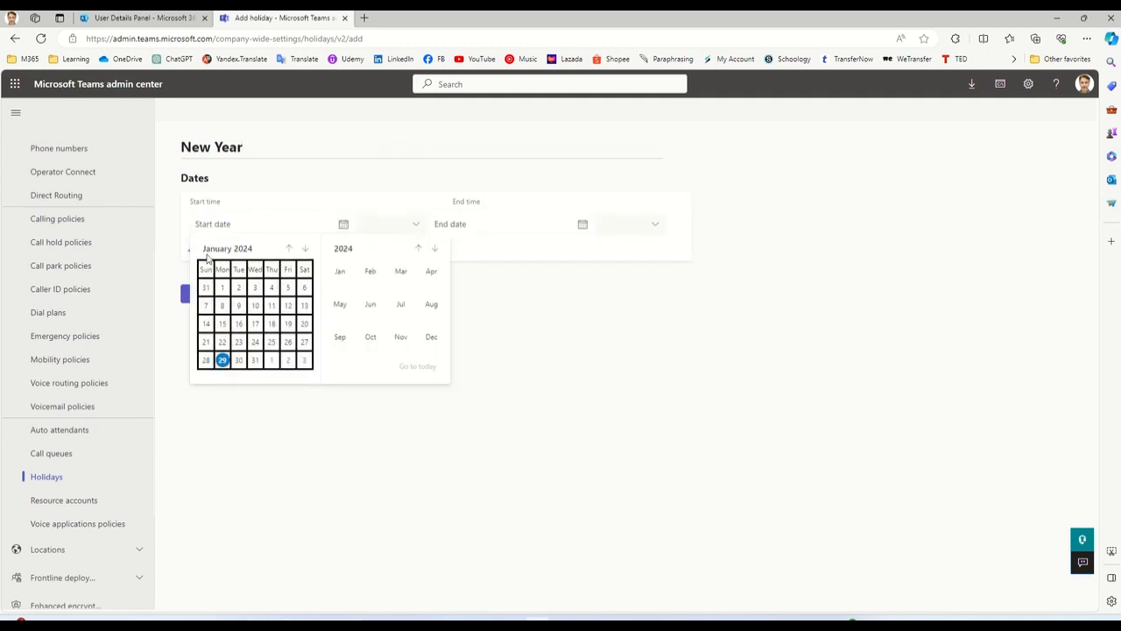
{"action": "left_click", "coordinate": [288, 249]}
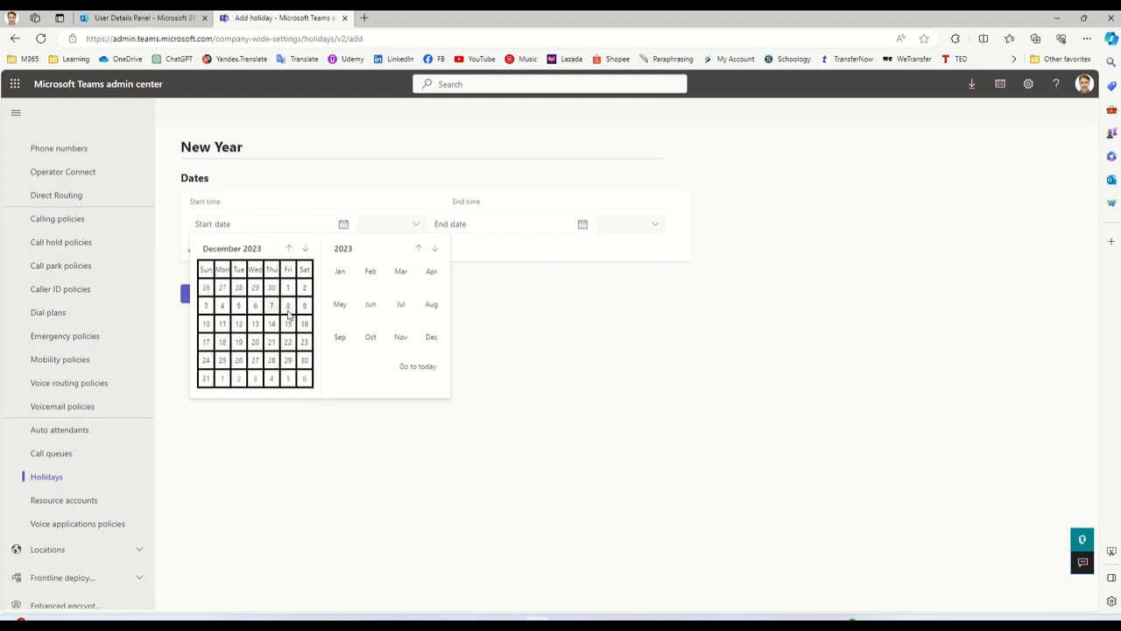
{"action": "left_click", "coordinate": [223, 380]}
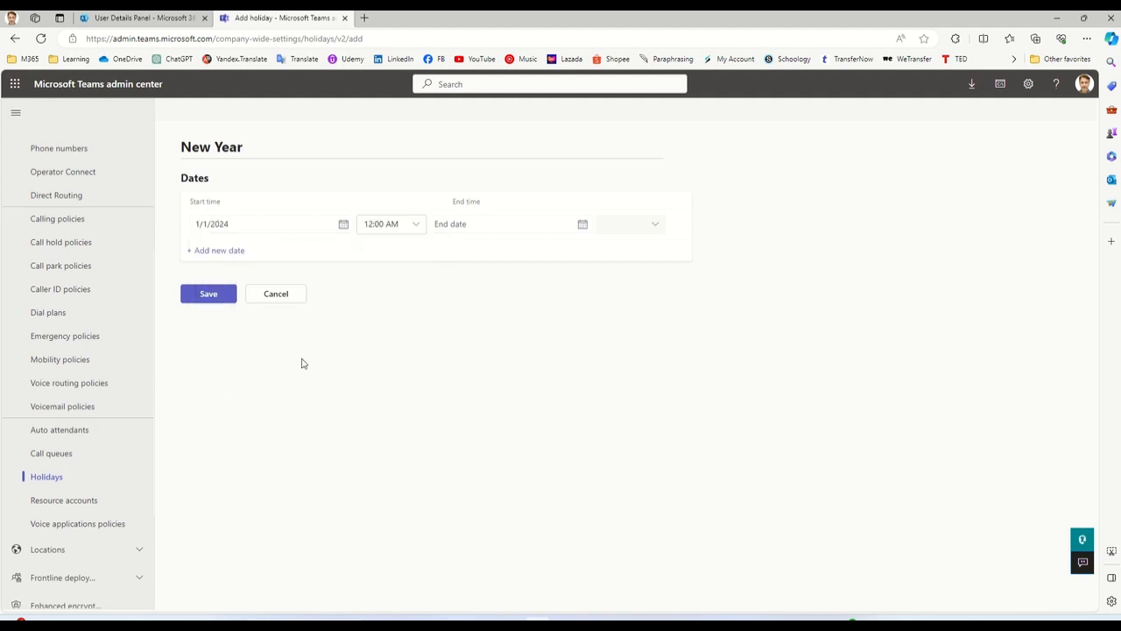
Set the New Year holiday's end date to 1/2/2024, save it, and select it for the holiday call setting.
{"action": "left_click", "coordinate": [582, 225]}
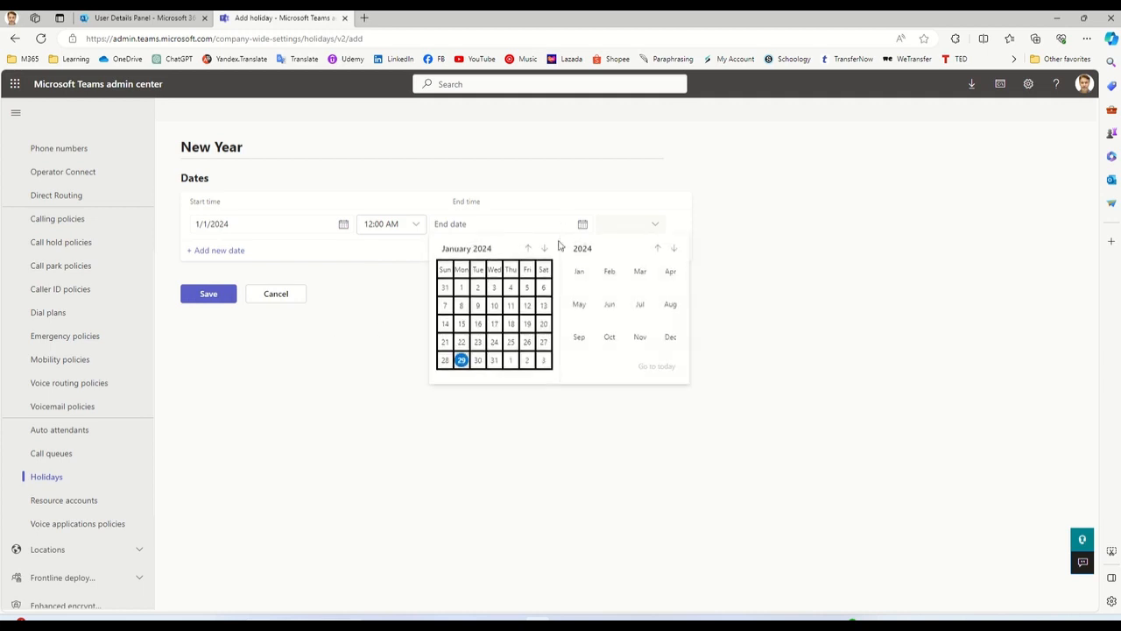
{"action": "left_click", "coordinate": [477, 288]}
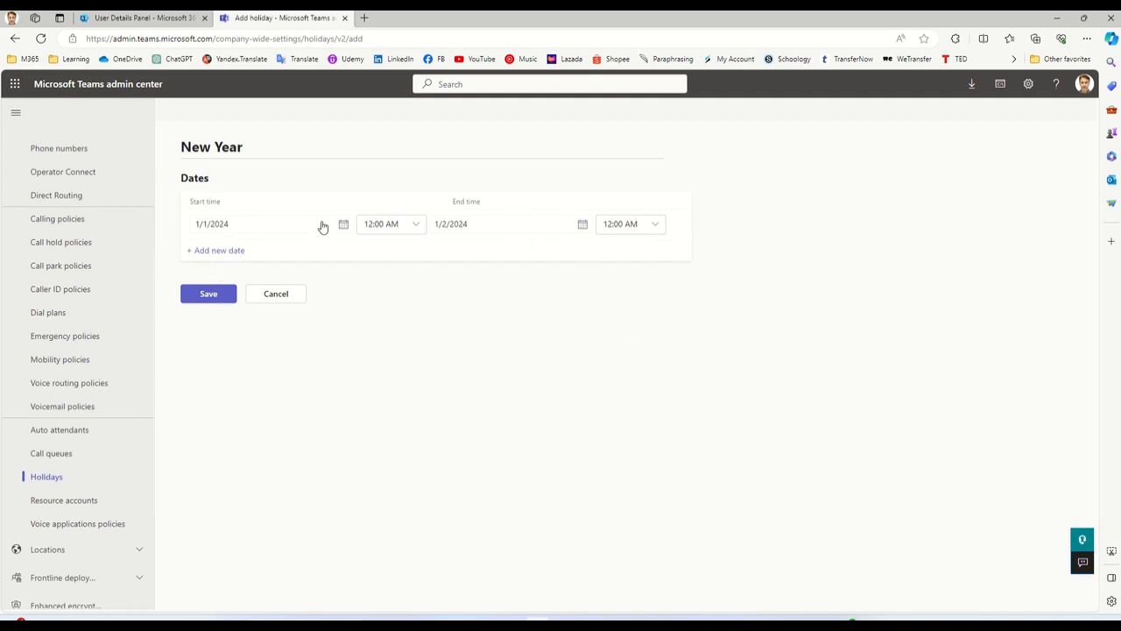
{"action": "left_click", "coordinate": [218, 295]}
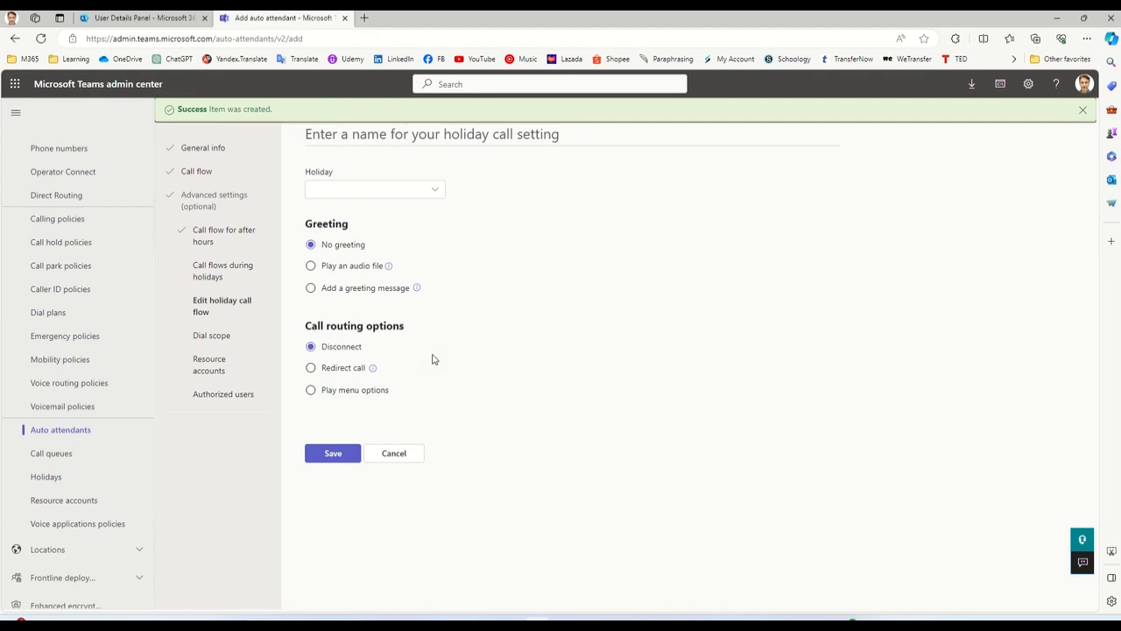
{"action": "left_click", "coordinate": [441, 192]}
{"action": "left_click", "coordinate": [347, 211]}
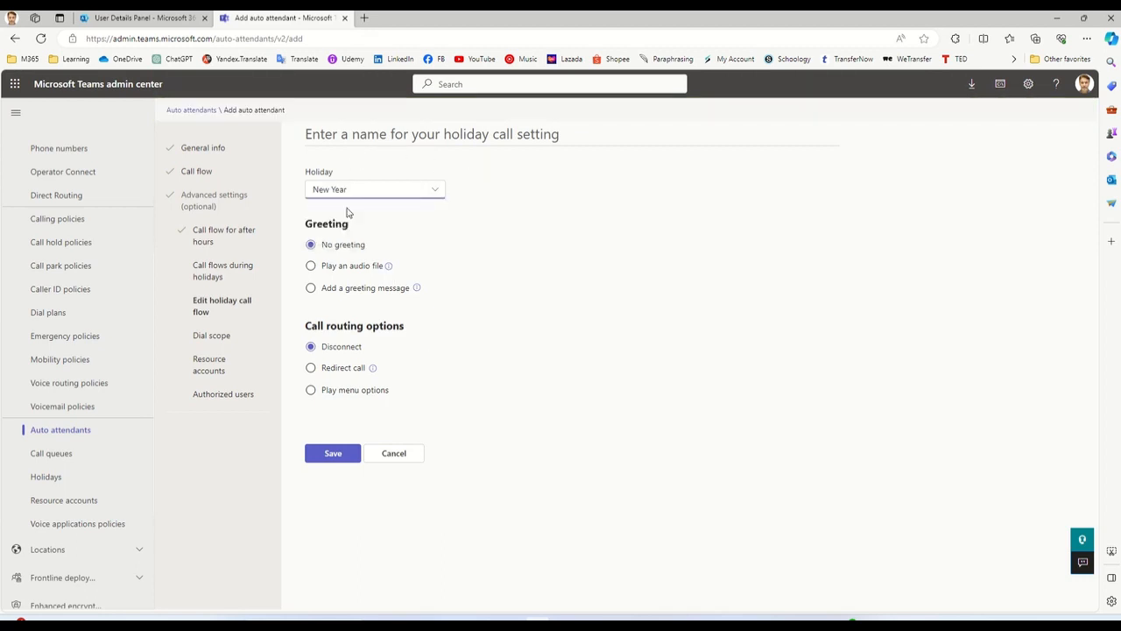
Add greeting "Thank you for calling YZKdigital. Our office is closed for the New Years holidays. Please leave your name and number and we will call you back.".
{"action": "left_click", "coordinate": [333, 290]}
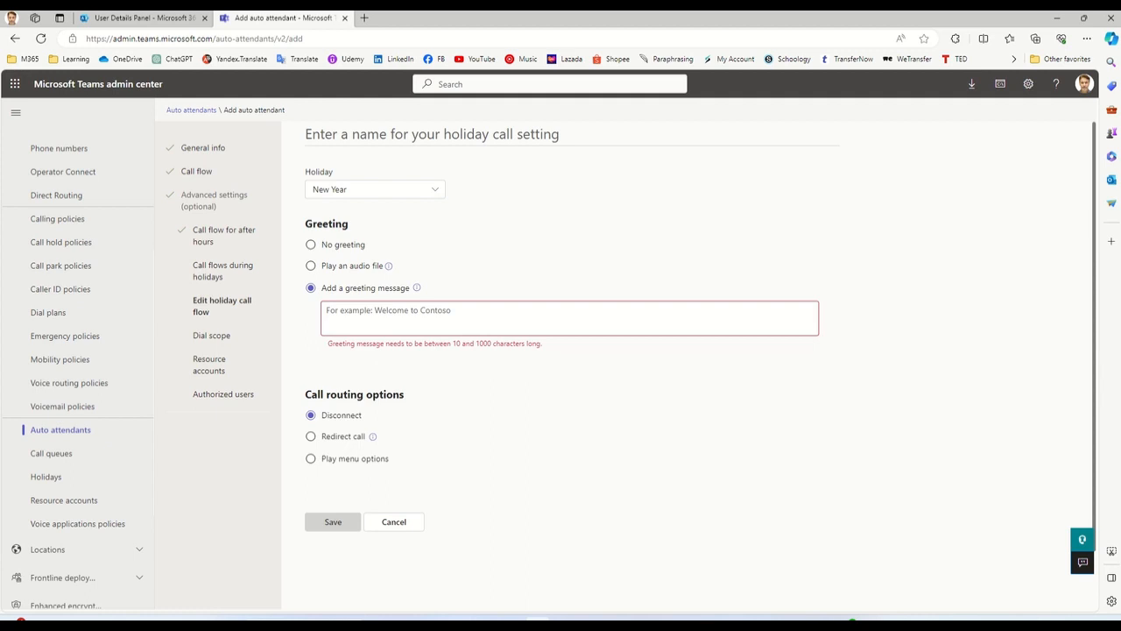
{"action": "key", "text": "alt+Tab"}
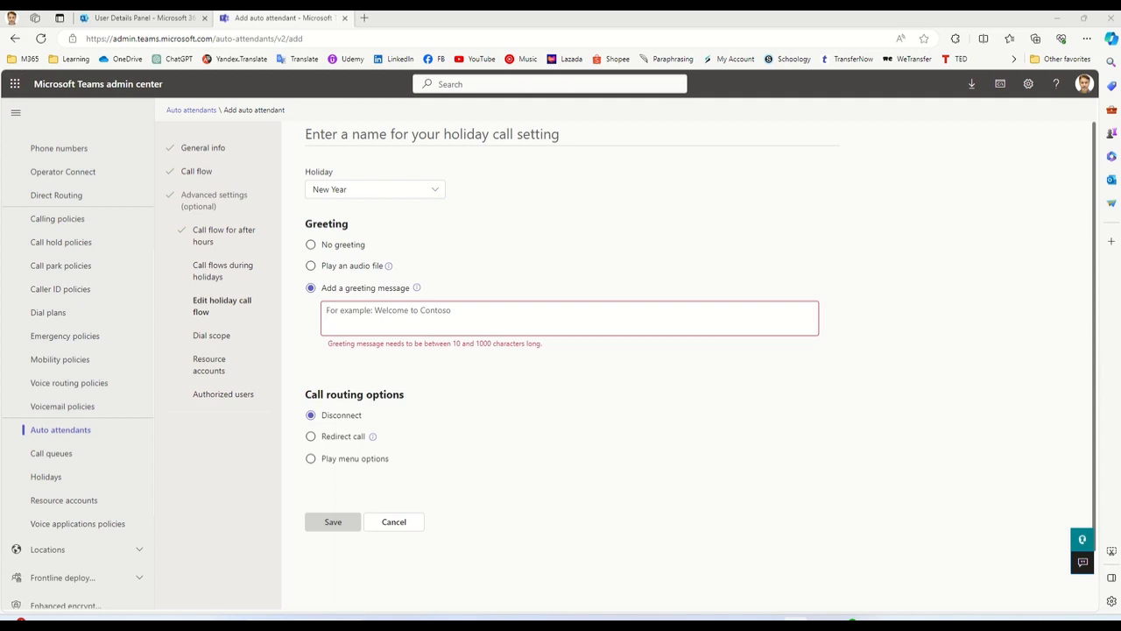
{"action": "left_click", "coordinate": [411, 312]}
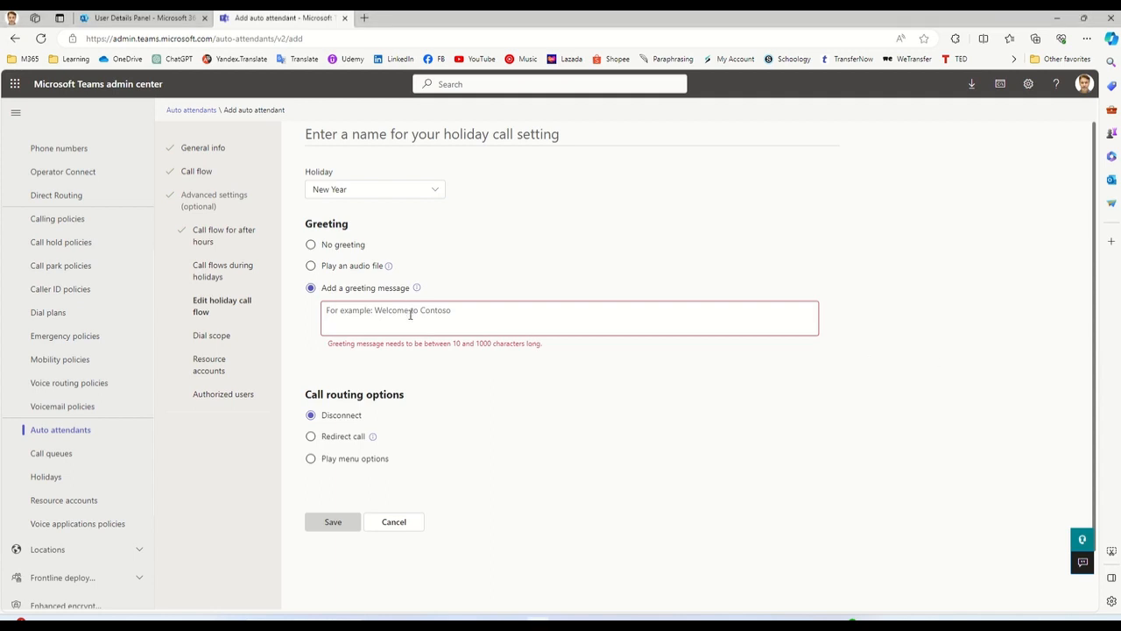
{"action": "type", "text": "Thank you for calling YZKdigital. Our office is closed for the New Years holidays. Please leave your name and number and we will call you back."}
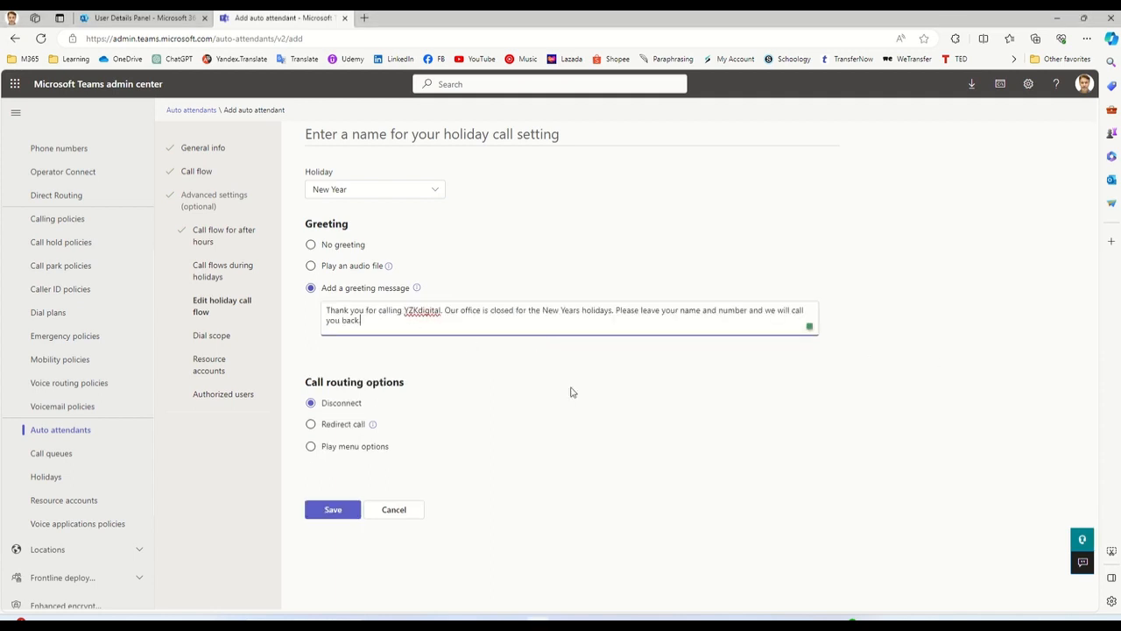
{"action": "left_click", "coordinate": [550, 393]}
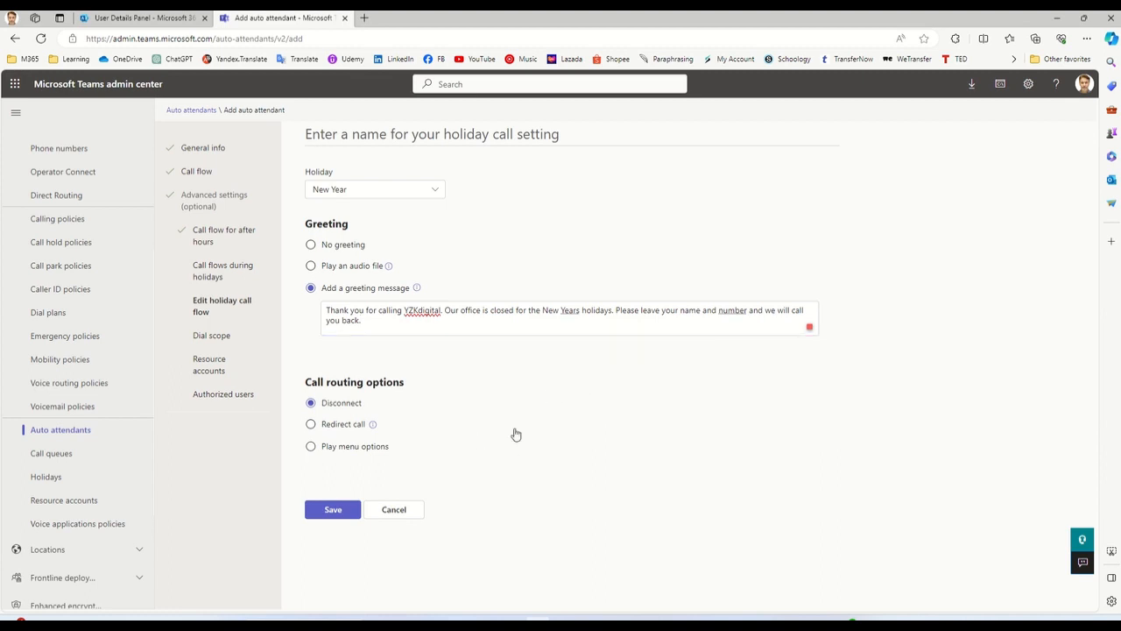
Route holiday calls to Play menu options and reuse the same New Years closure greeting as the menu's greeting message.
{"action": "left_click", "coordinate": [332, 454]}
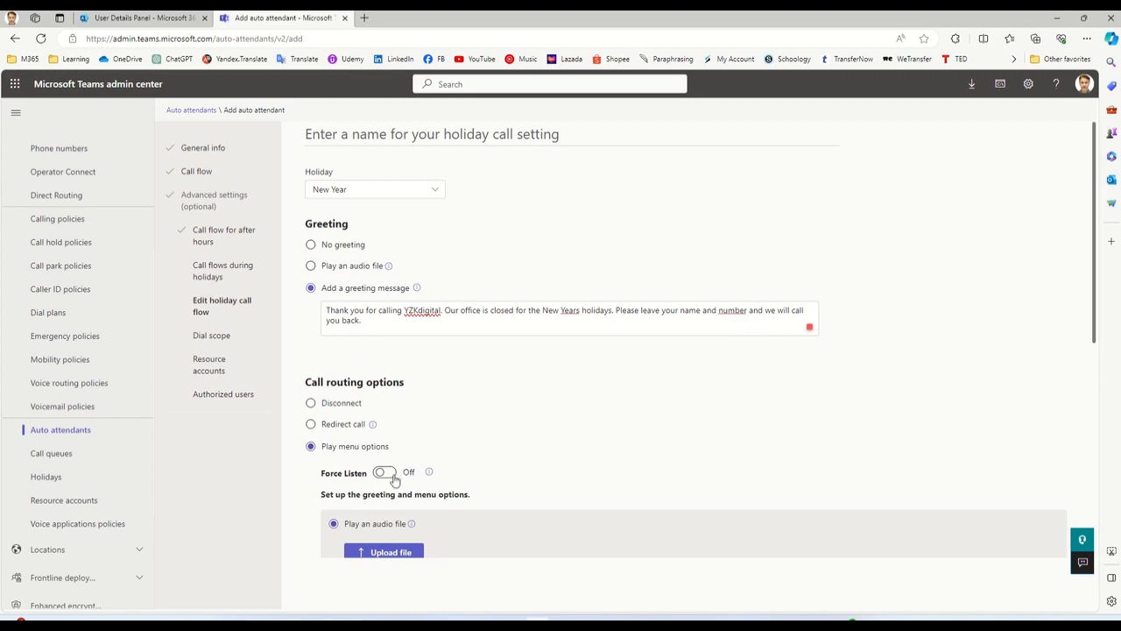
{"action": "scroll", "coordinate": [540, 495], "scroll_direction": "down", "scroll_amount": 1}
{"action": "scroll", "coordinate": [539, 495], "scroll_direction": "down", "scroll_amount": 3}
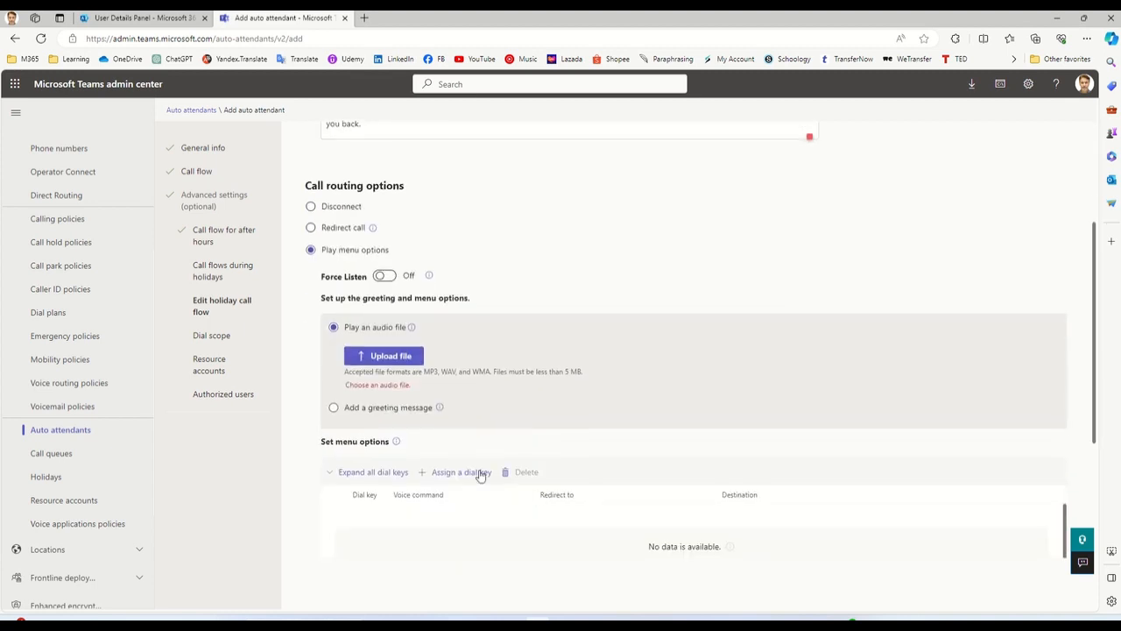
{"action": "left_click", "coordinate": [365, 412]}
{"action": "left_click", "coordinate": [396, 375]}
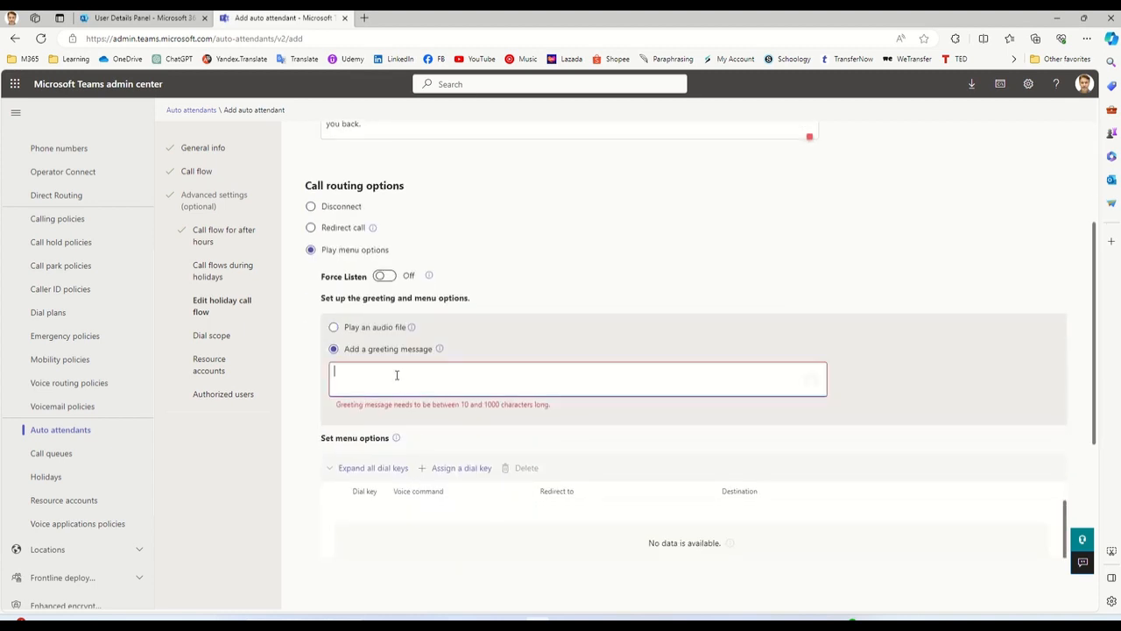
{"action": "type", "text": "Thank you for calling YZKdigital. Our office is closed for the New Years holidays. Please leave your name and number and we will call you back."}
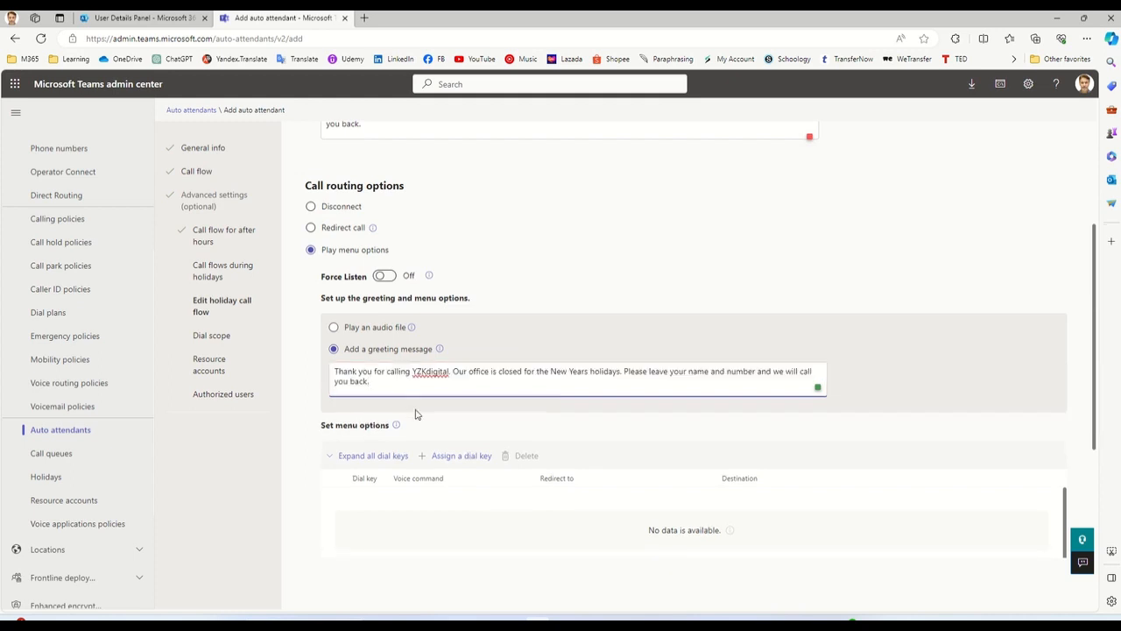
{"action": "scroll", "coordinate": [422, 424], "scroll_direction": "down", "scroll_amount": 2}
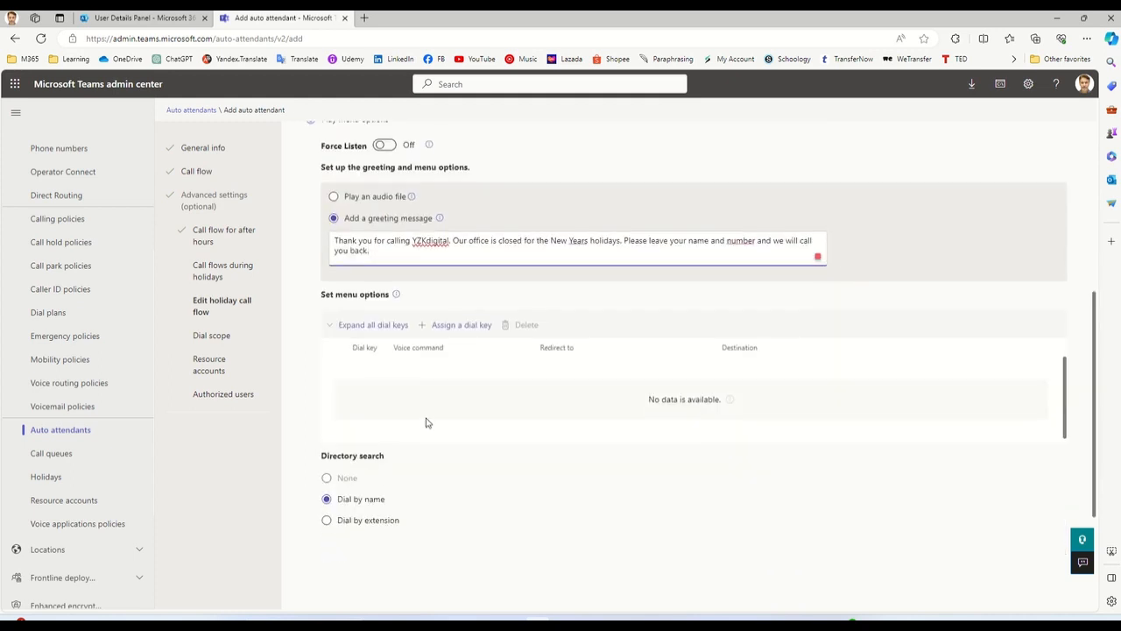
{"action": "scroll", "coordinate": [427, 423], "scroll_direction": "up", "scroll_amount": 2}
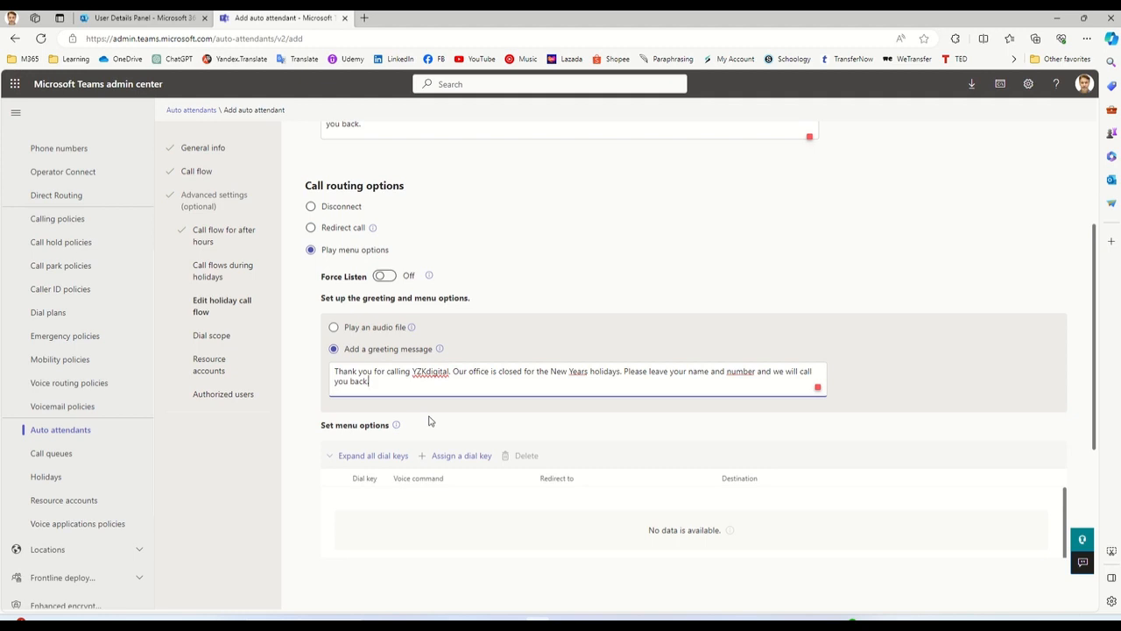
{"action": "scroll", "coordinate": [428, 422], "scroll_direction": "down", "scroll_amount": 2}
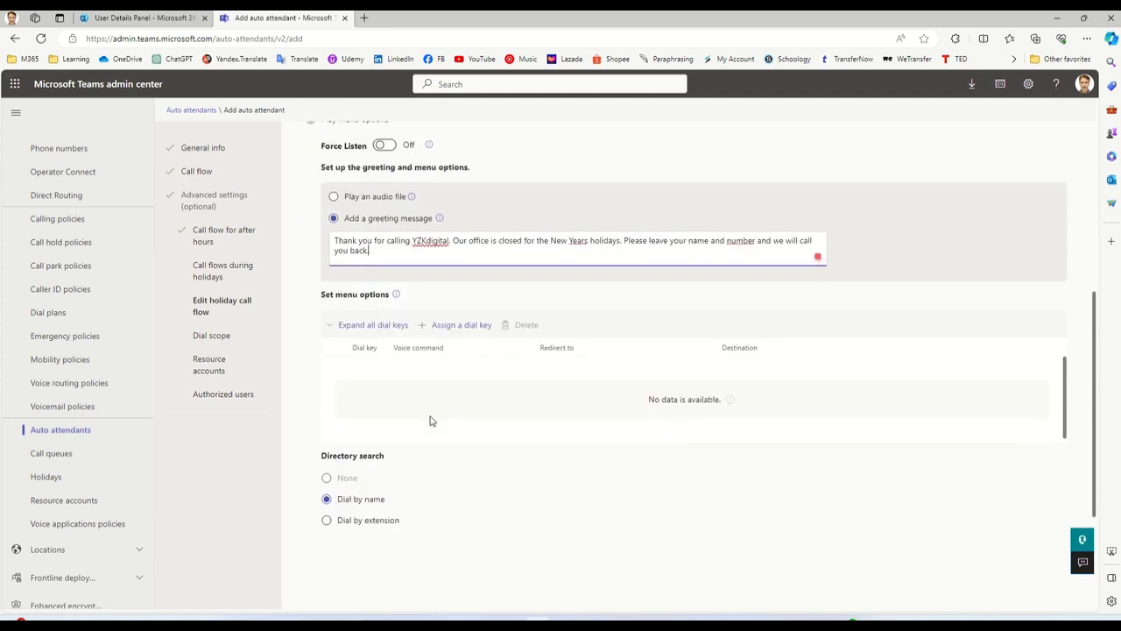
{"action": "scroll", "coordinate": [621, 485], "scroll_direction": "down", "scroll_amount": 1}
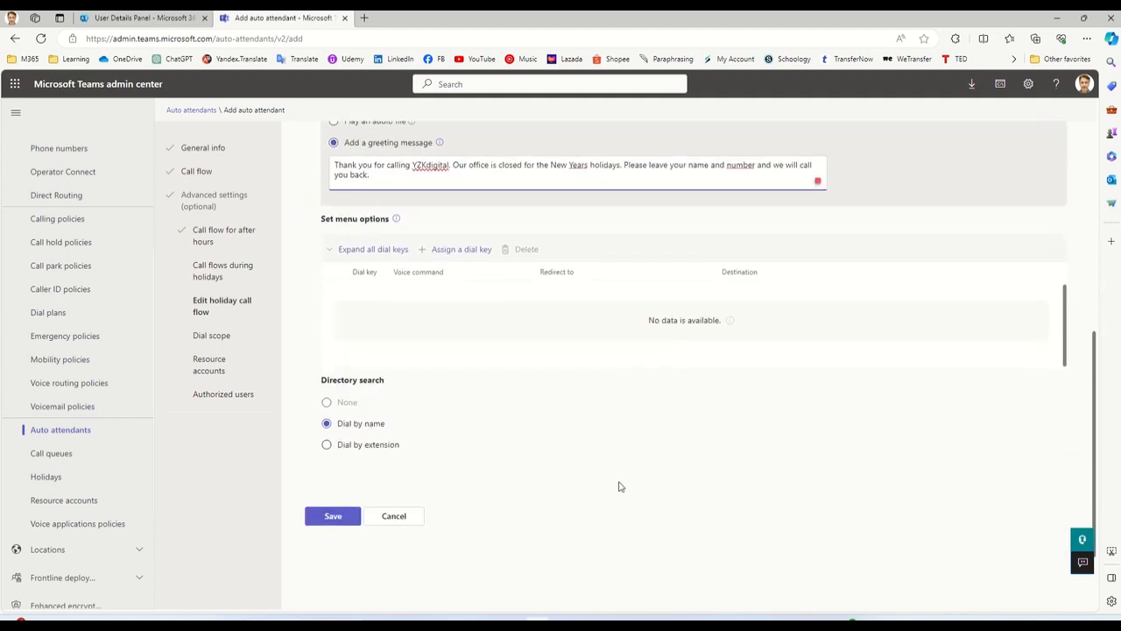
Name the holiday call setting NewYear Holiday, save it, and continue to the dial scope settings.
{"action": "left_click", "coordinate": [343, 522]}
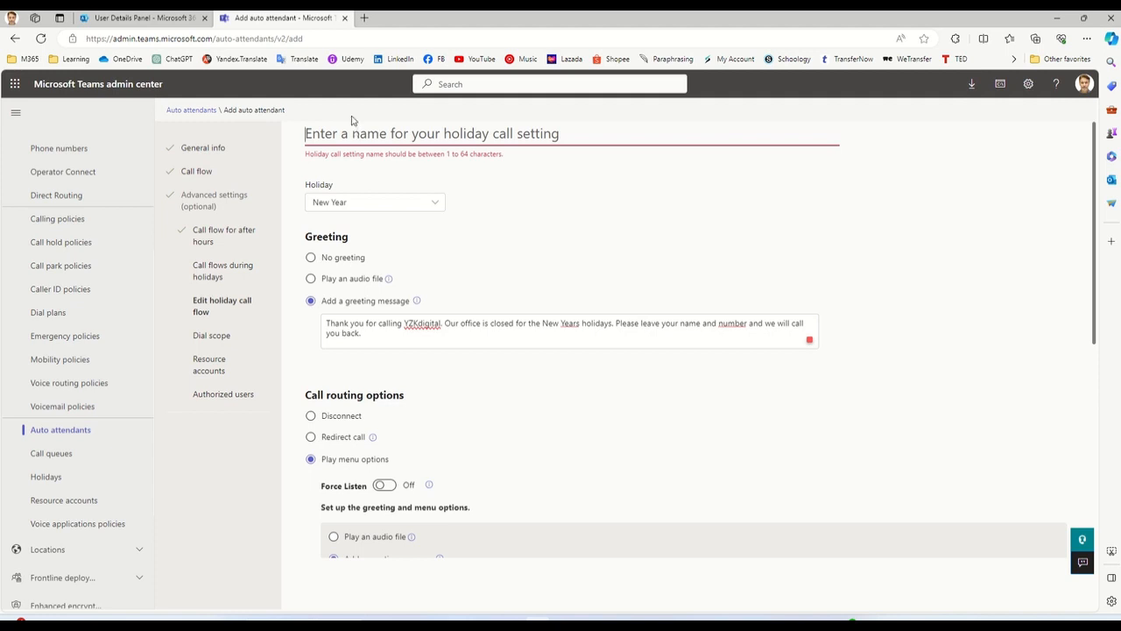
{"action": "type", "text": "New"}
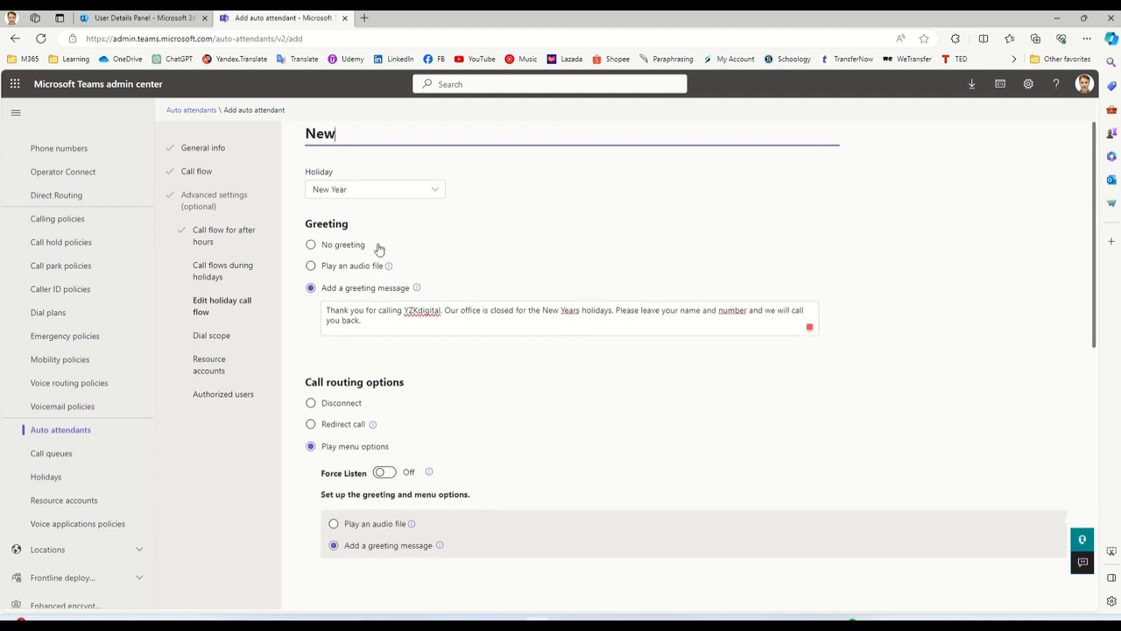
{"action": "type", "text": "Year Holidy"}
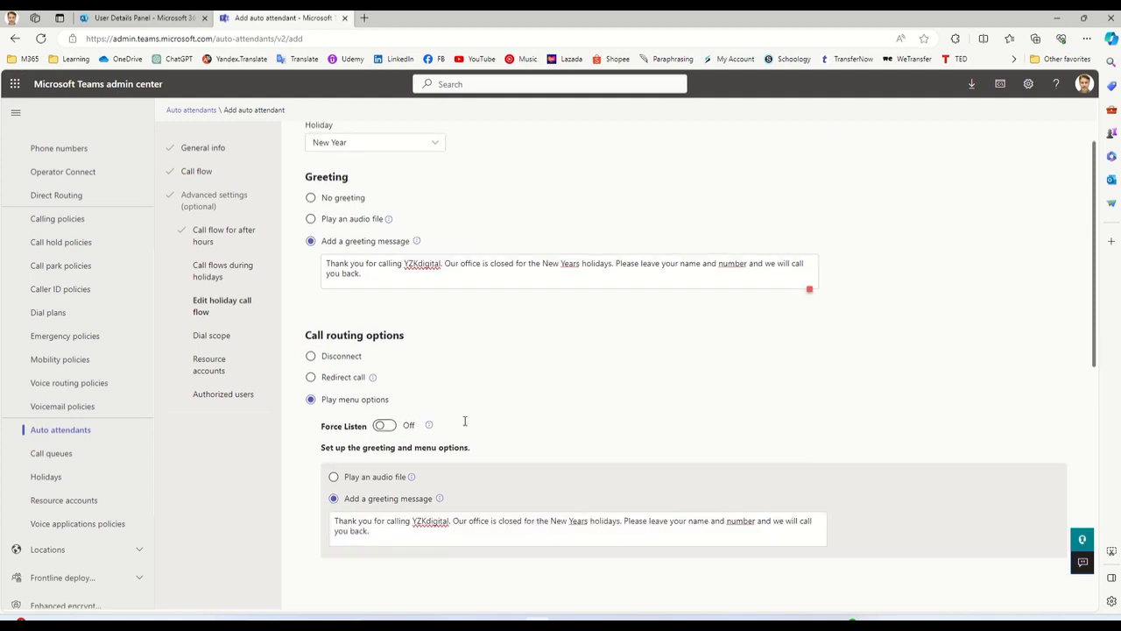
{"action": "scroll", "coordinate": [429, 438], "scroll_direction": "down", "scroll_amount": 5}
{"action": "left_click", "coordinate": [342, 529]}
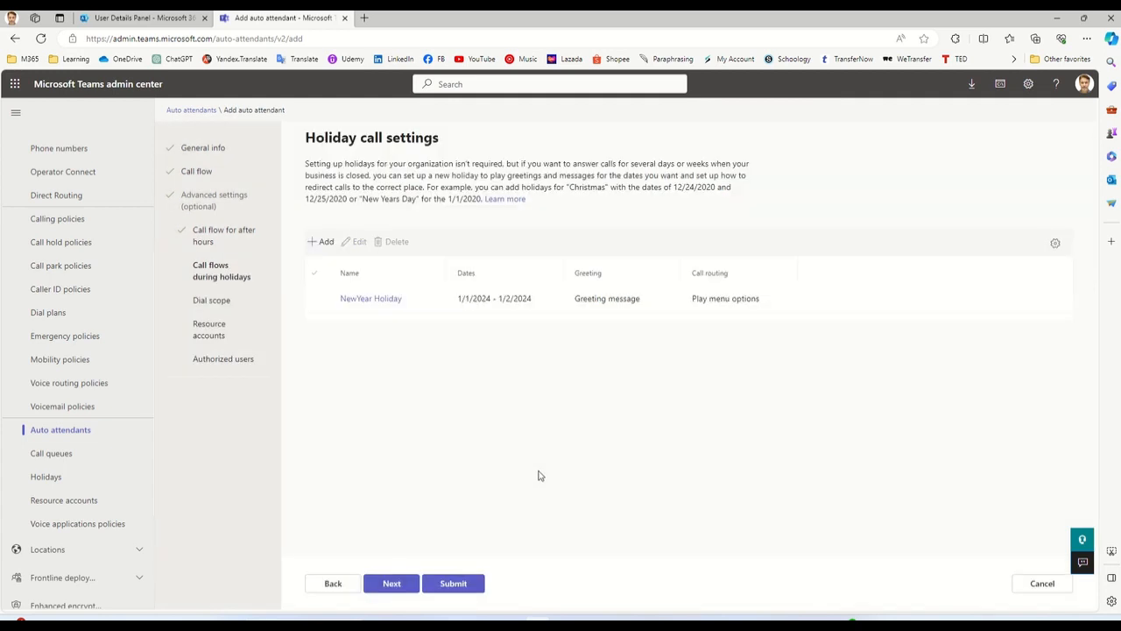
{"action": "left_click", "coordinate": [392, 584]}
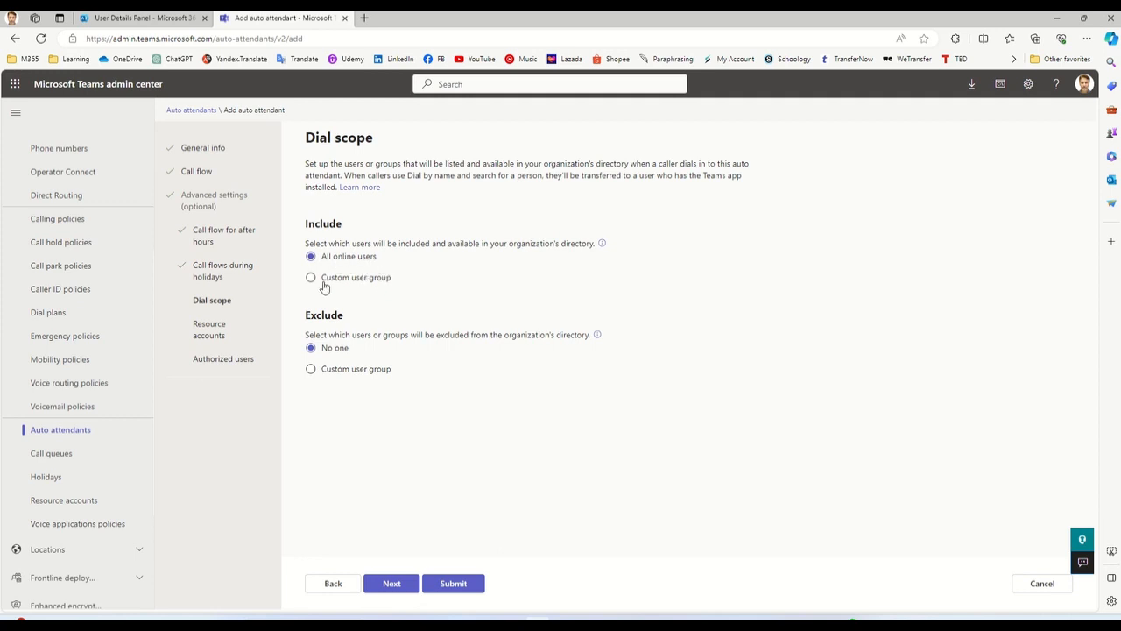
{"action": "left_click", "coordinate": [339, 371]}
{"action": "left_click", "coordinate": [366, 389]}
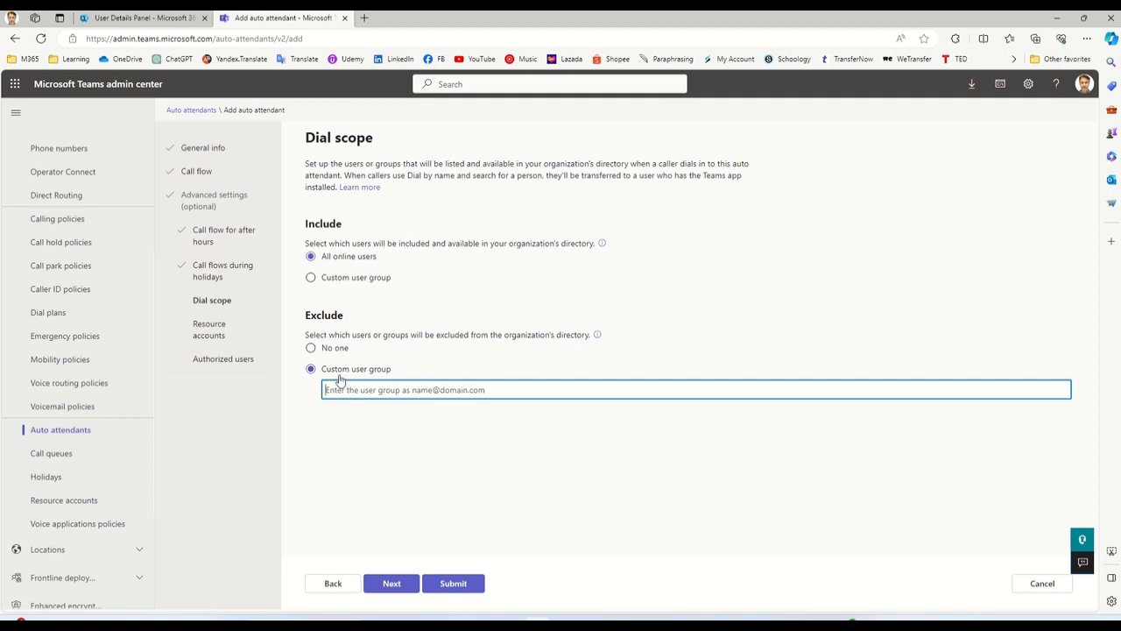
{"action": "left_click", "coordinate": [311, 349]}
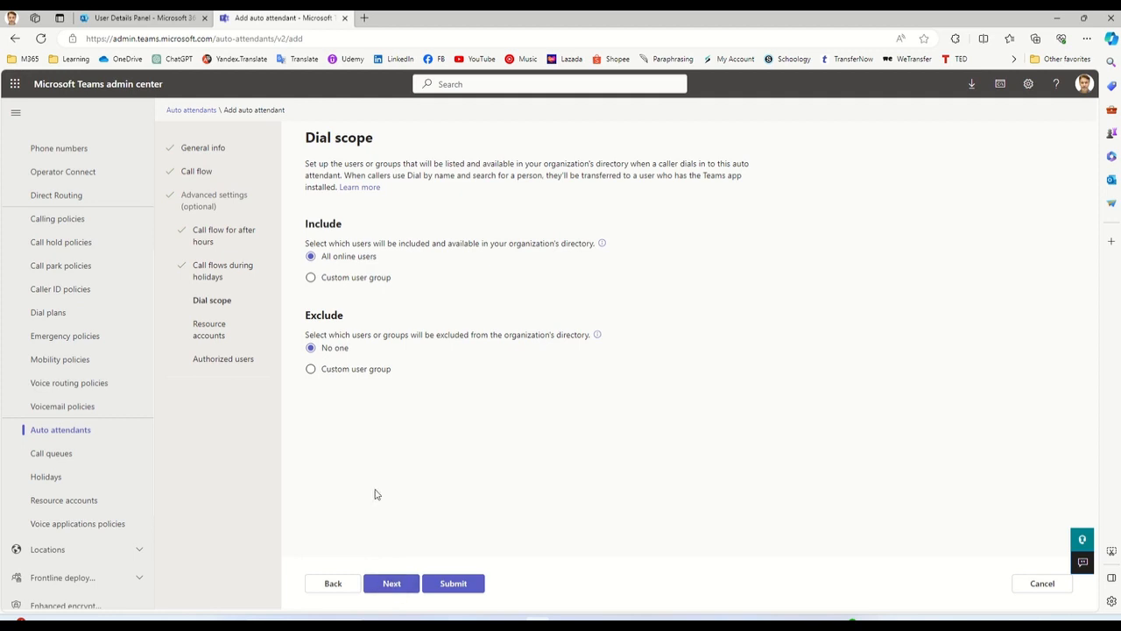
Continue to the resource accounts, search for yzk, and add YZKdigital MainLine to the auto attendant.
{"action": "left_click", "coordinate": [391, 585]}
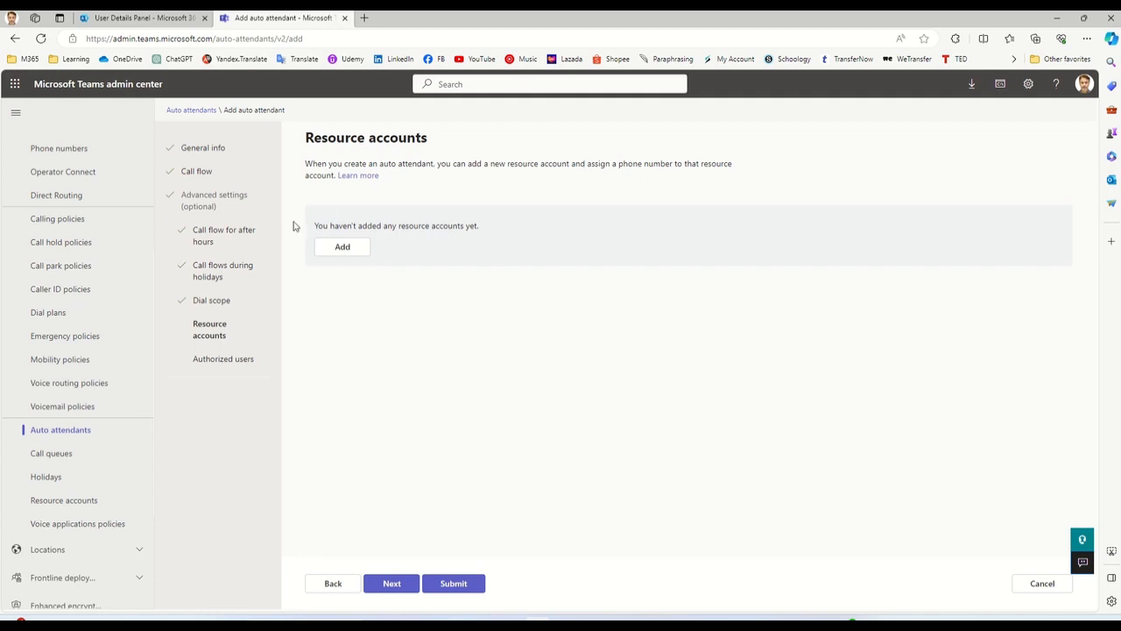
{"action": "left_click", "coordinate": [341, 246]}
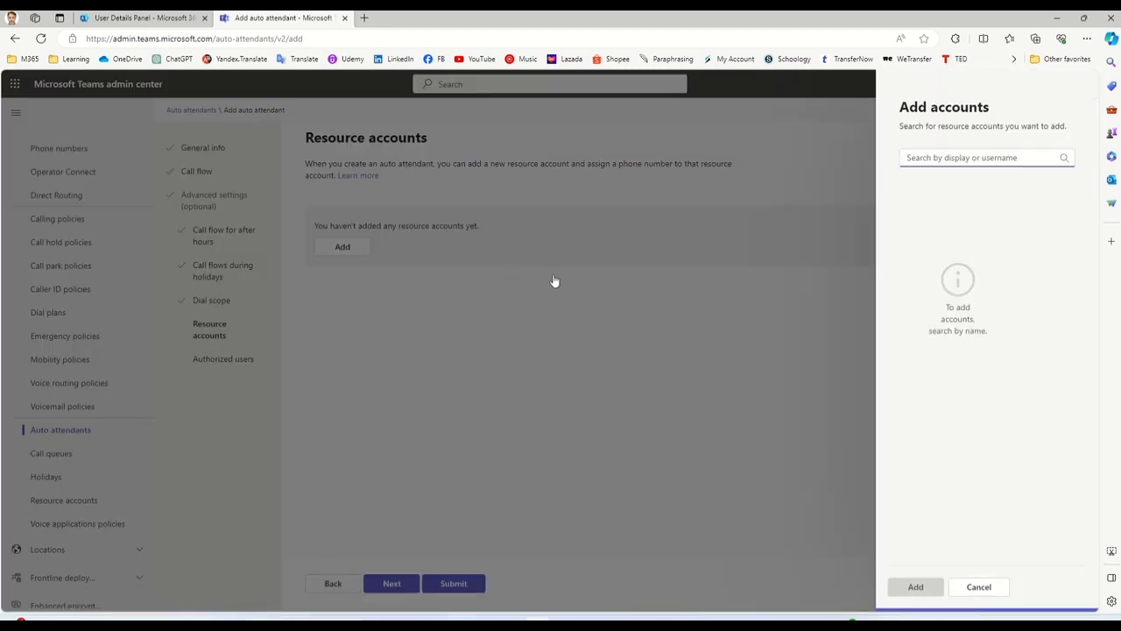
{"action": "type", "text": "yzk"}
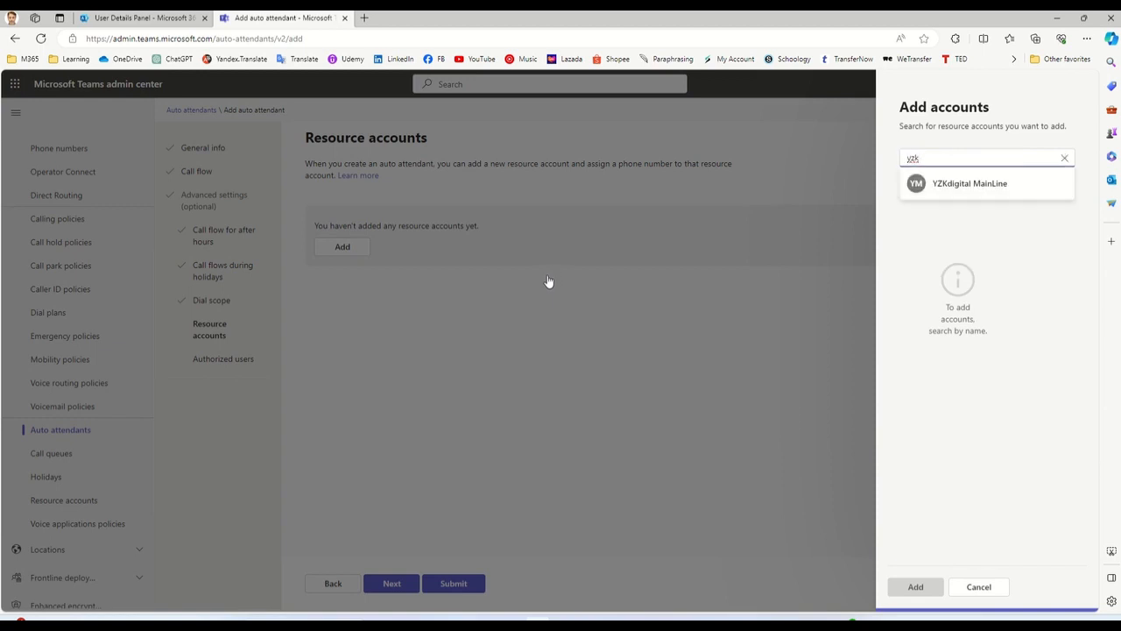
{"action": "left_click", "coordinate": [968, 190]}
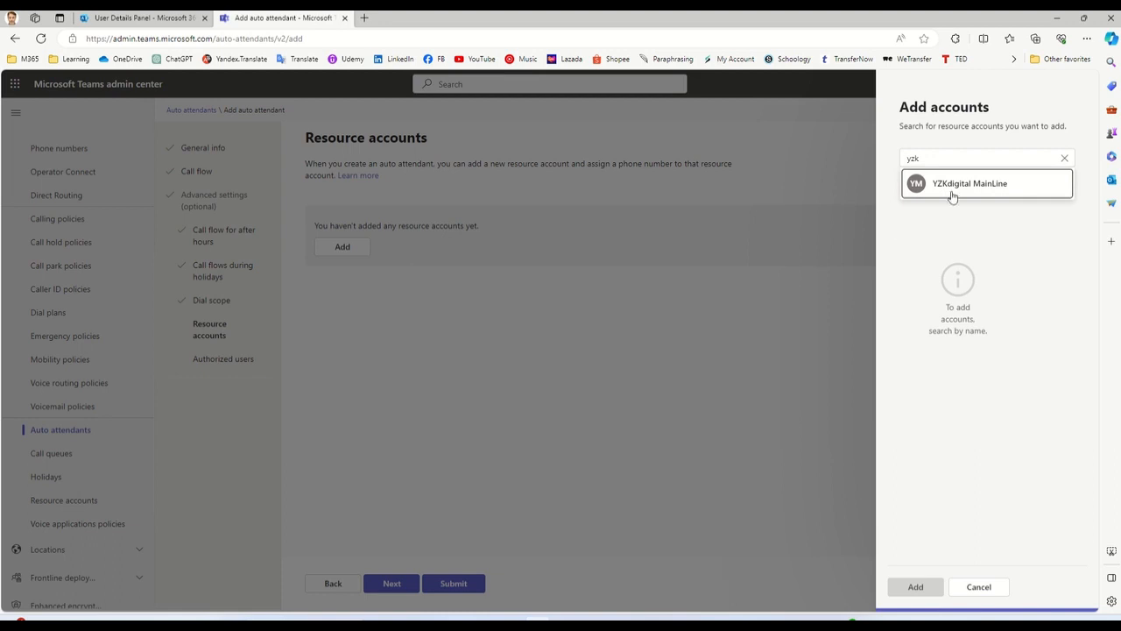
{"action": "left_click", "coordinate": [1037, 187]}
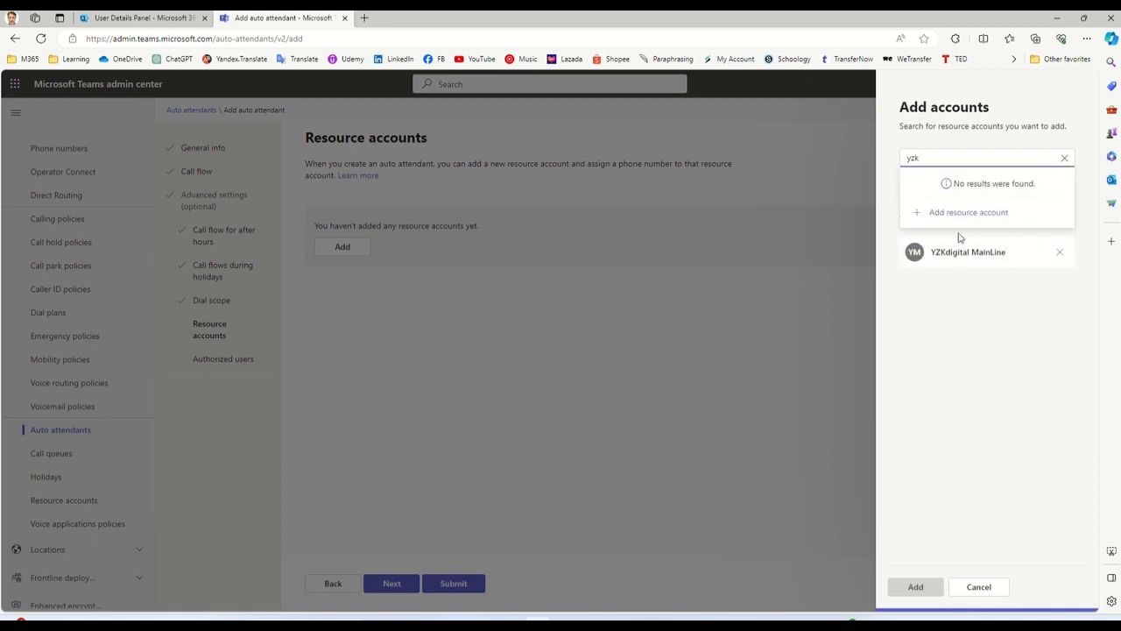
{"action": "left_click", "coordinate": [957, 253]}
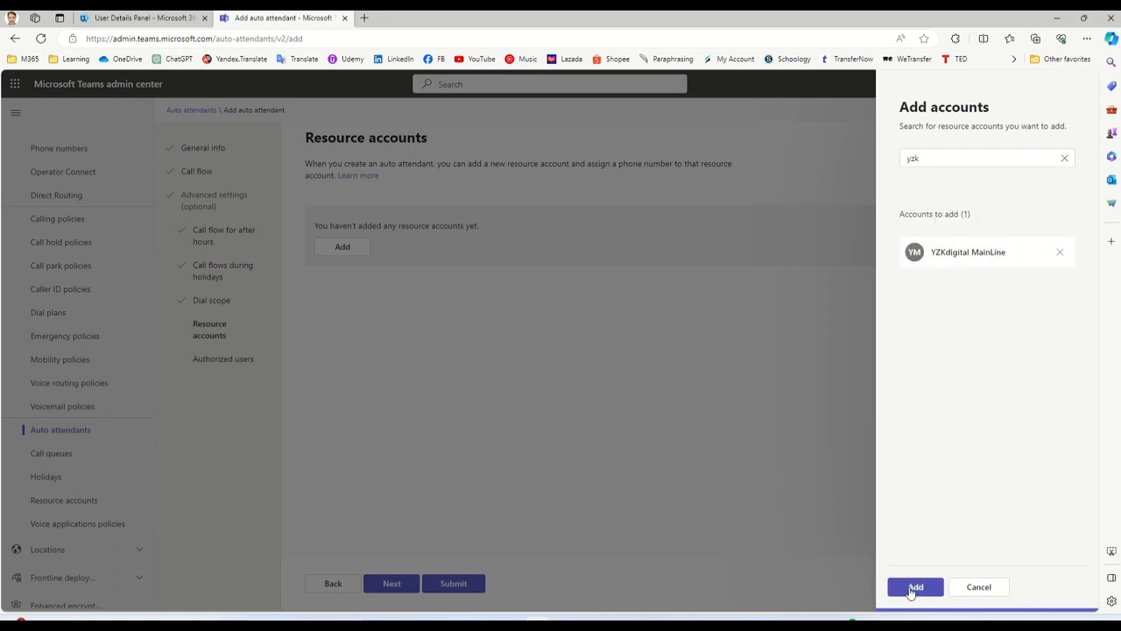
{"action": "left_click", "coordinate": [913, 588]}
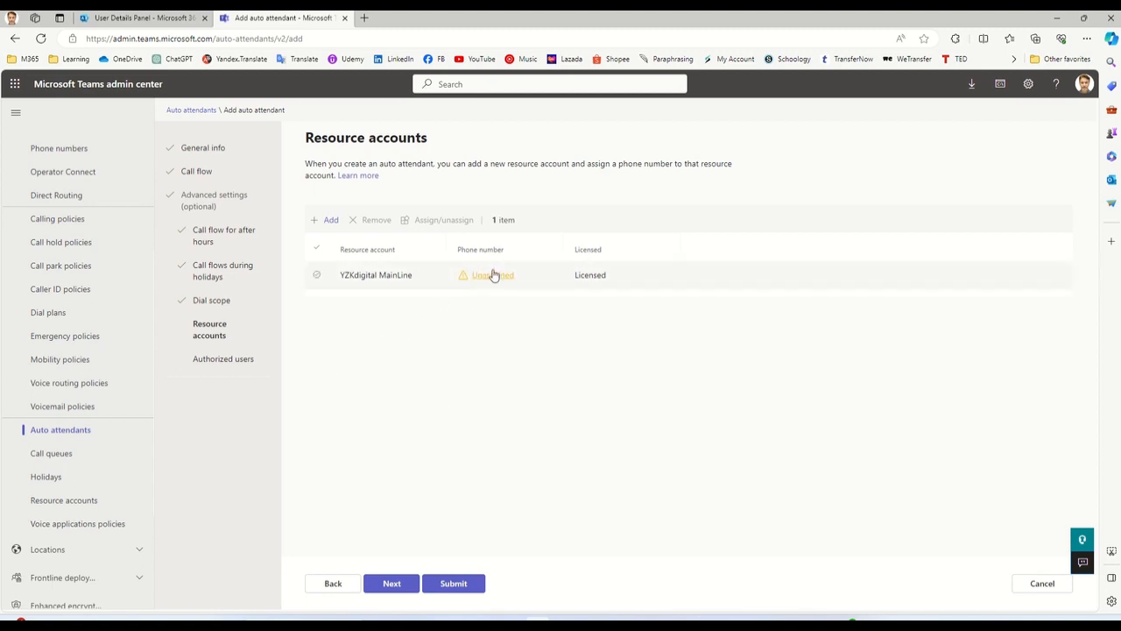
Continue past the authorized users without adding anyone and submit the auto attendant.
{"action": "left_click", "coordinate": [396, 587]}
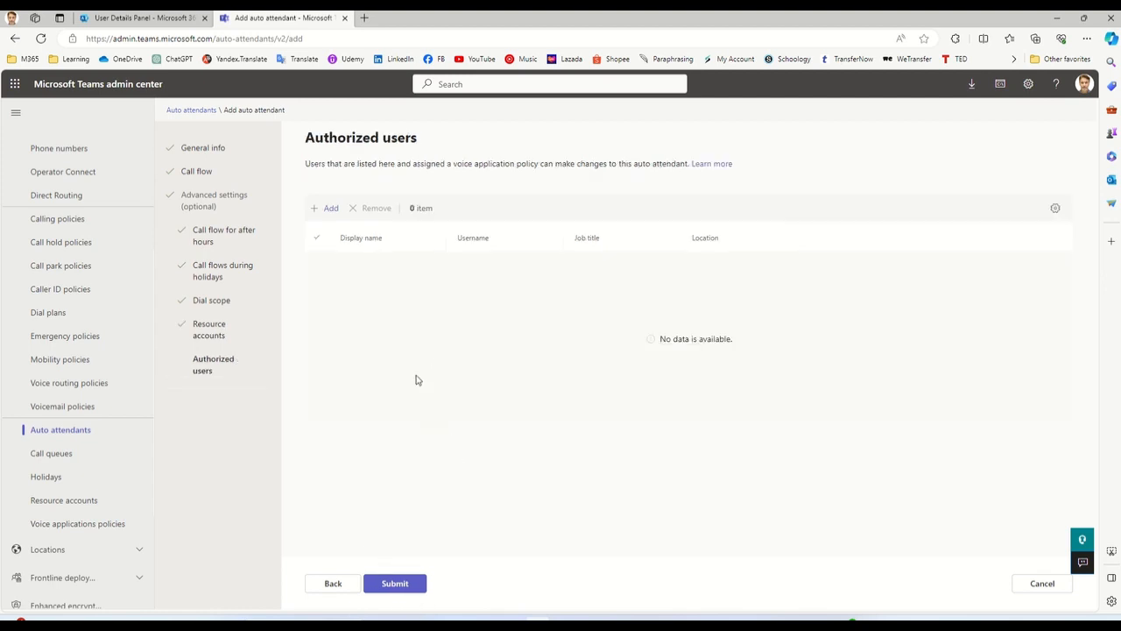
{"action": "left_click", "coordinate": [397, 585]}
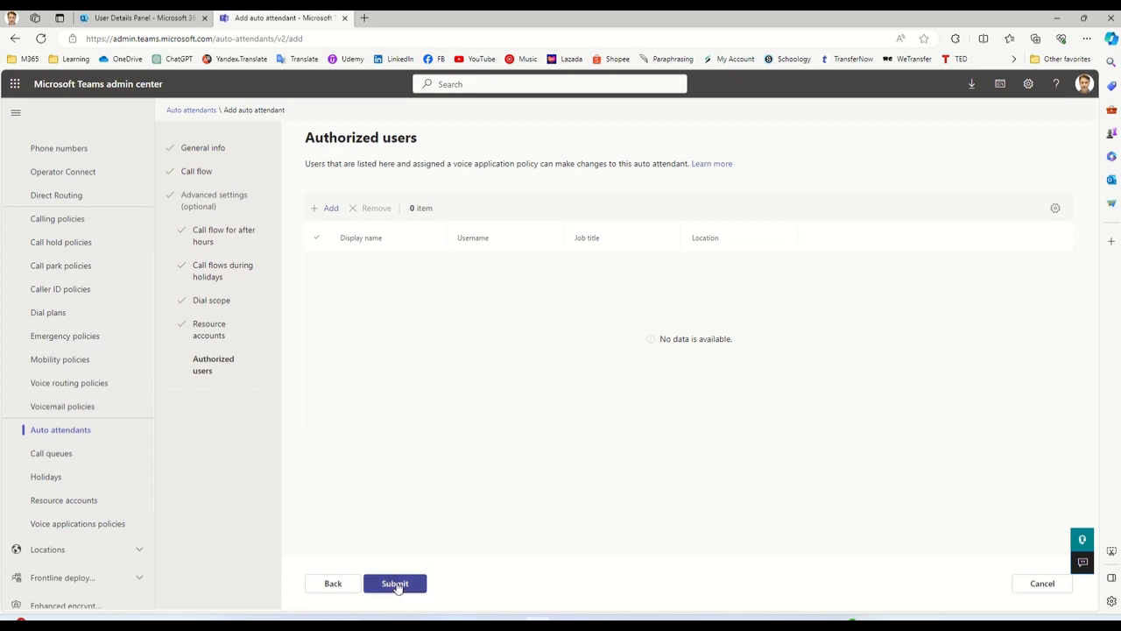